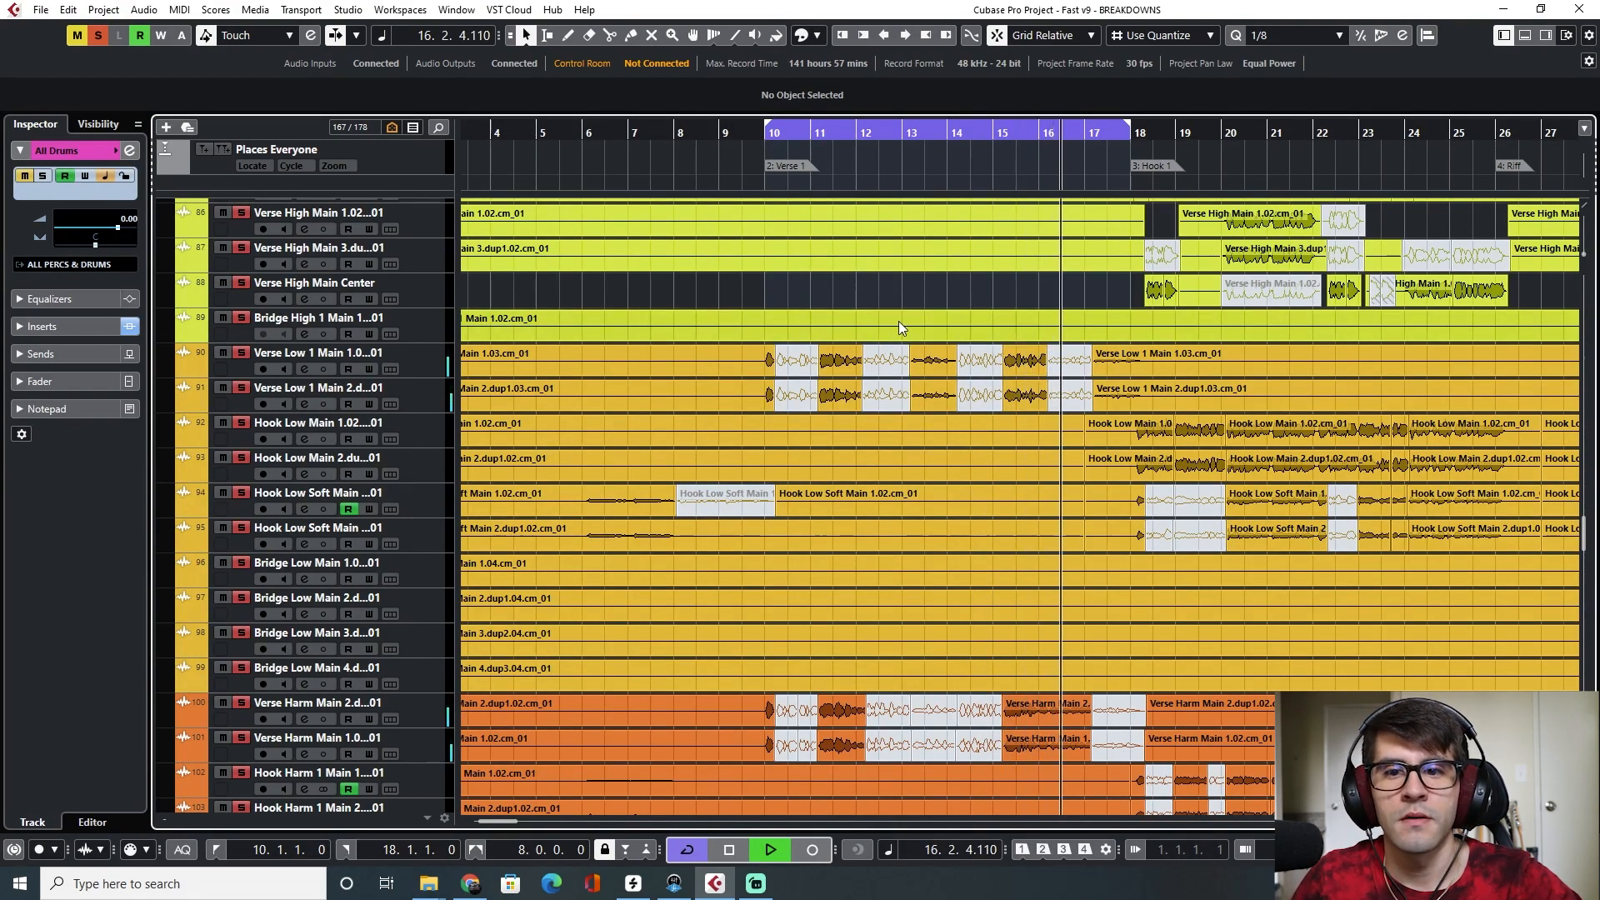
Turn off the cycle and stop playback
key("KP_Divide")
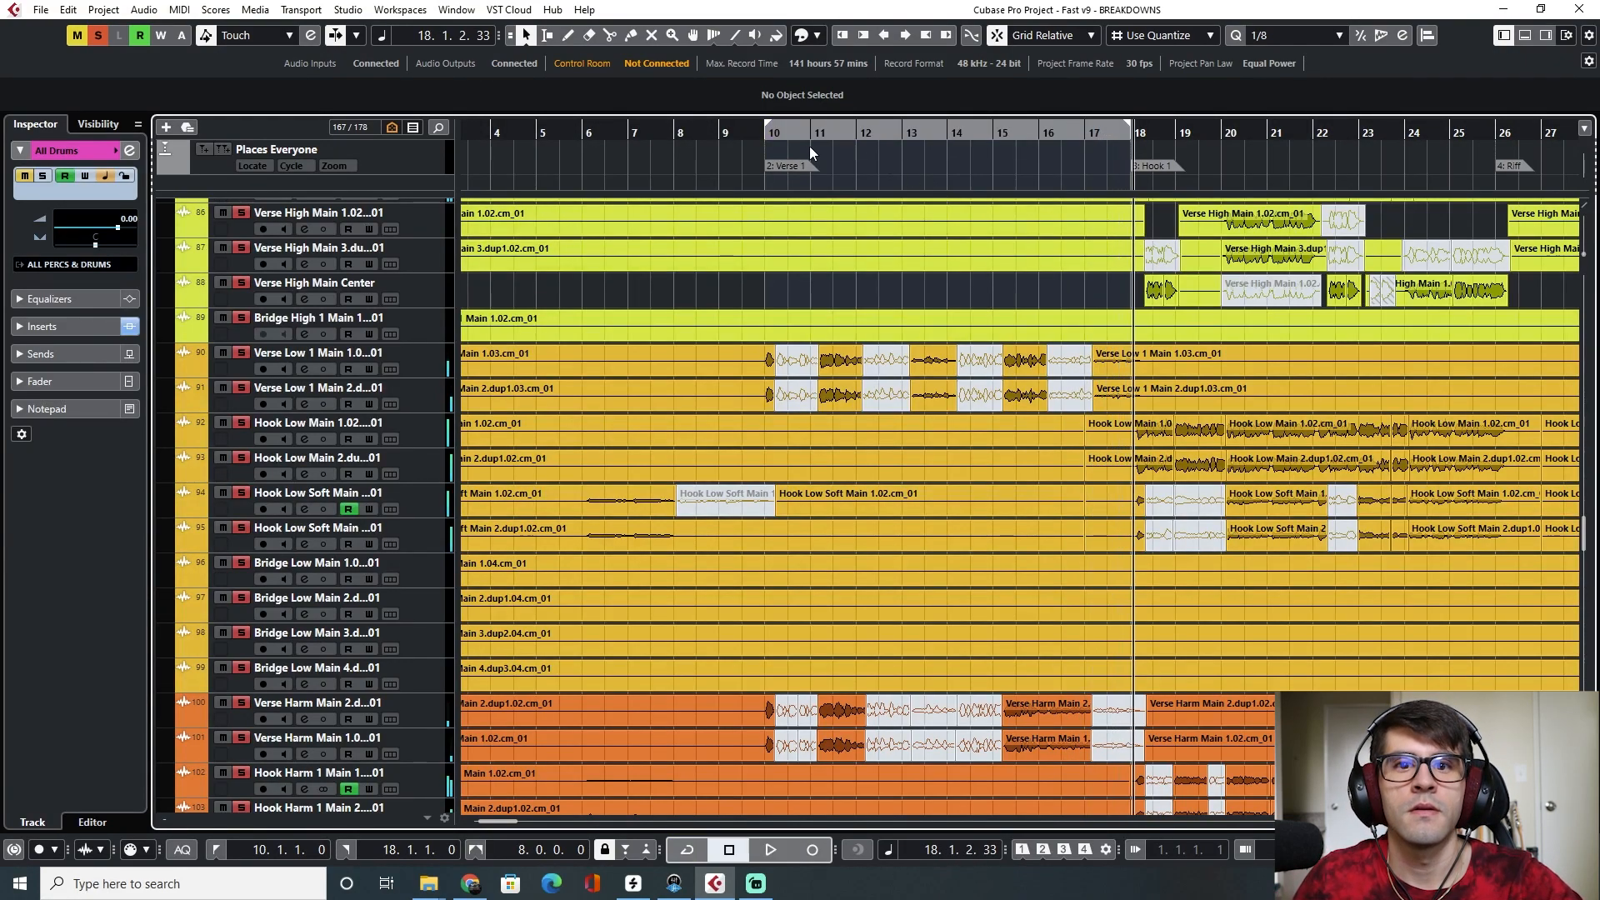
key("space")
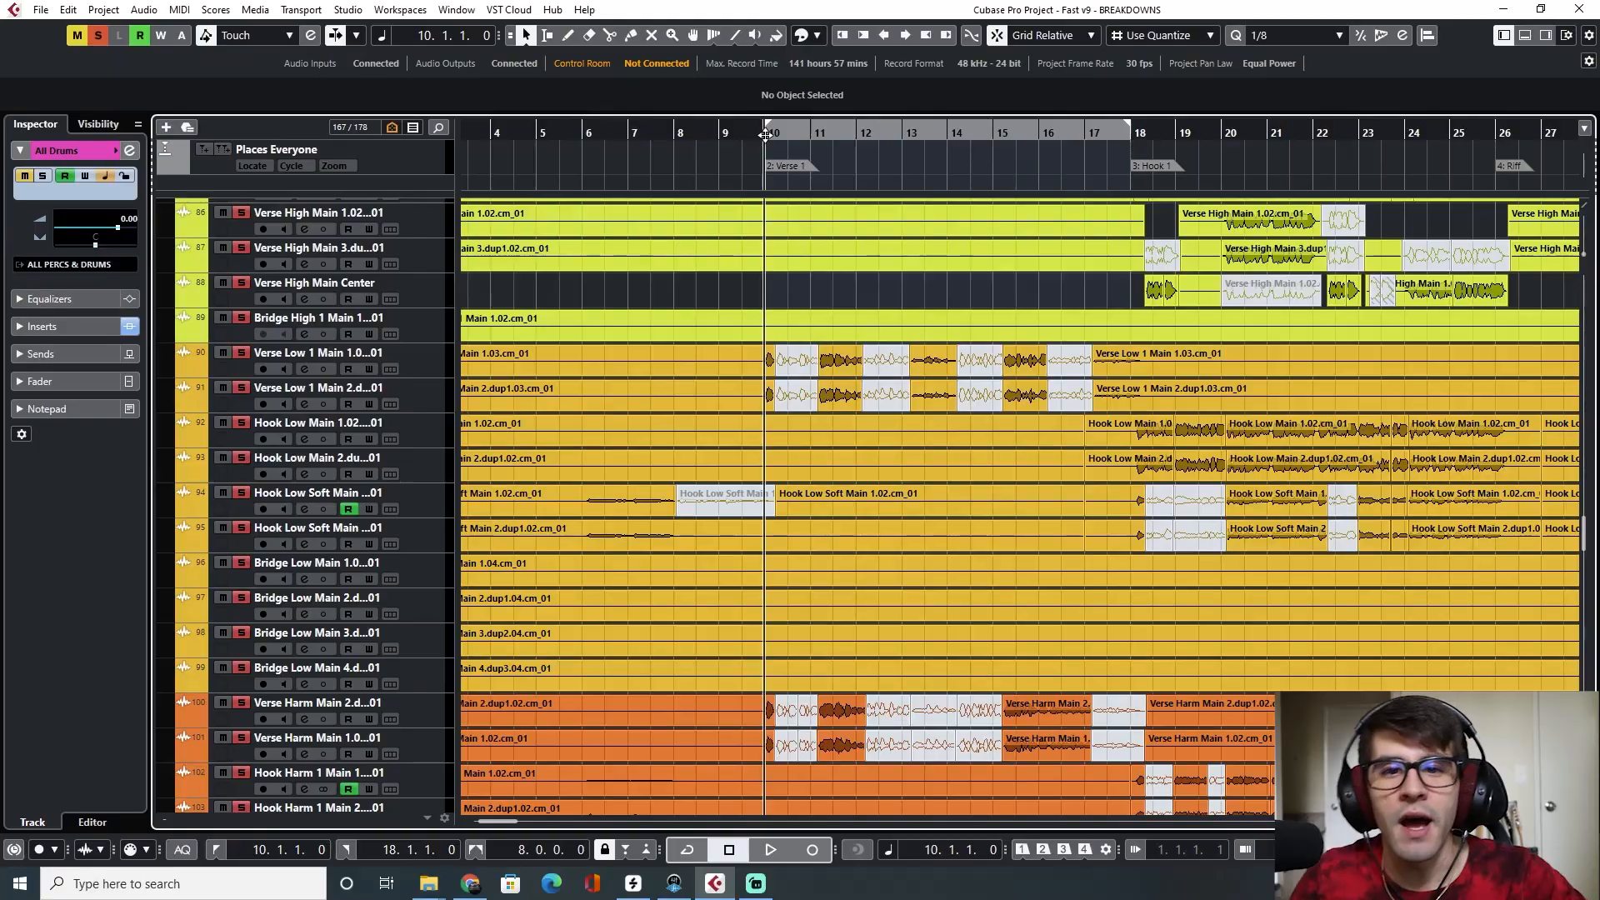
Select the first chop at bar 10 on the Verse Low 1 track and start playback
left_click(802, 375)
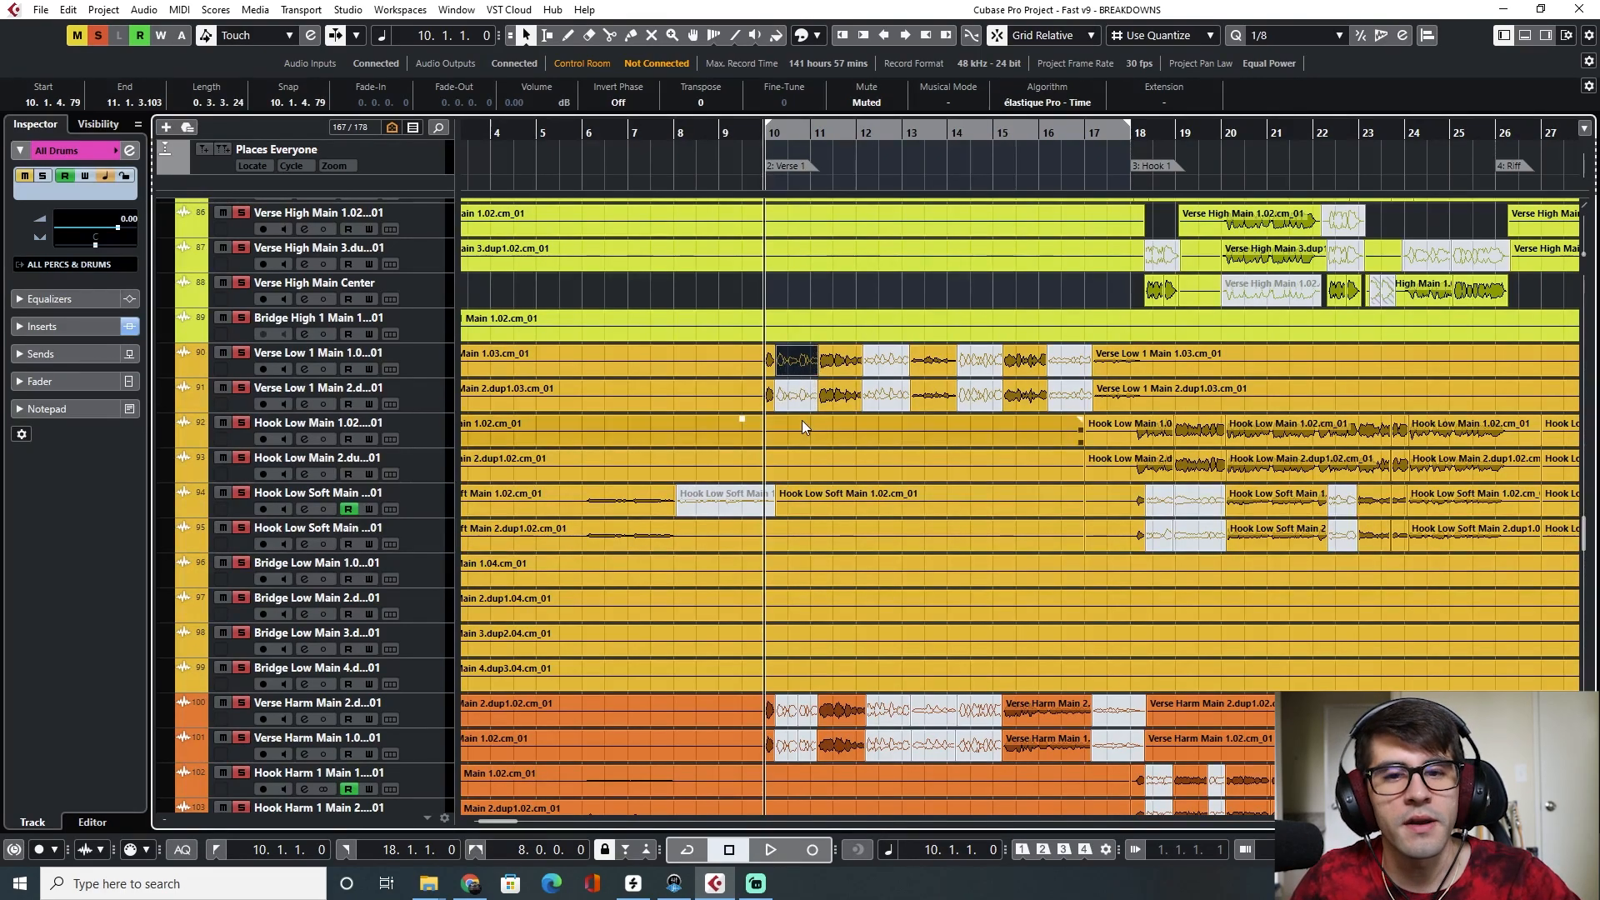
scroll(802, 422, "up", 5)
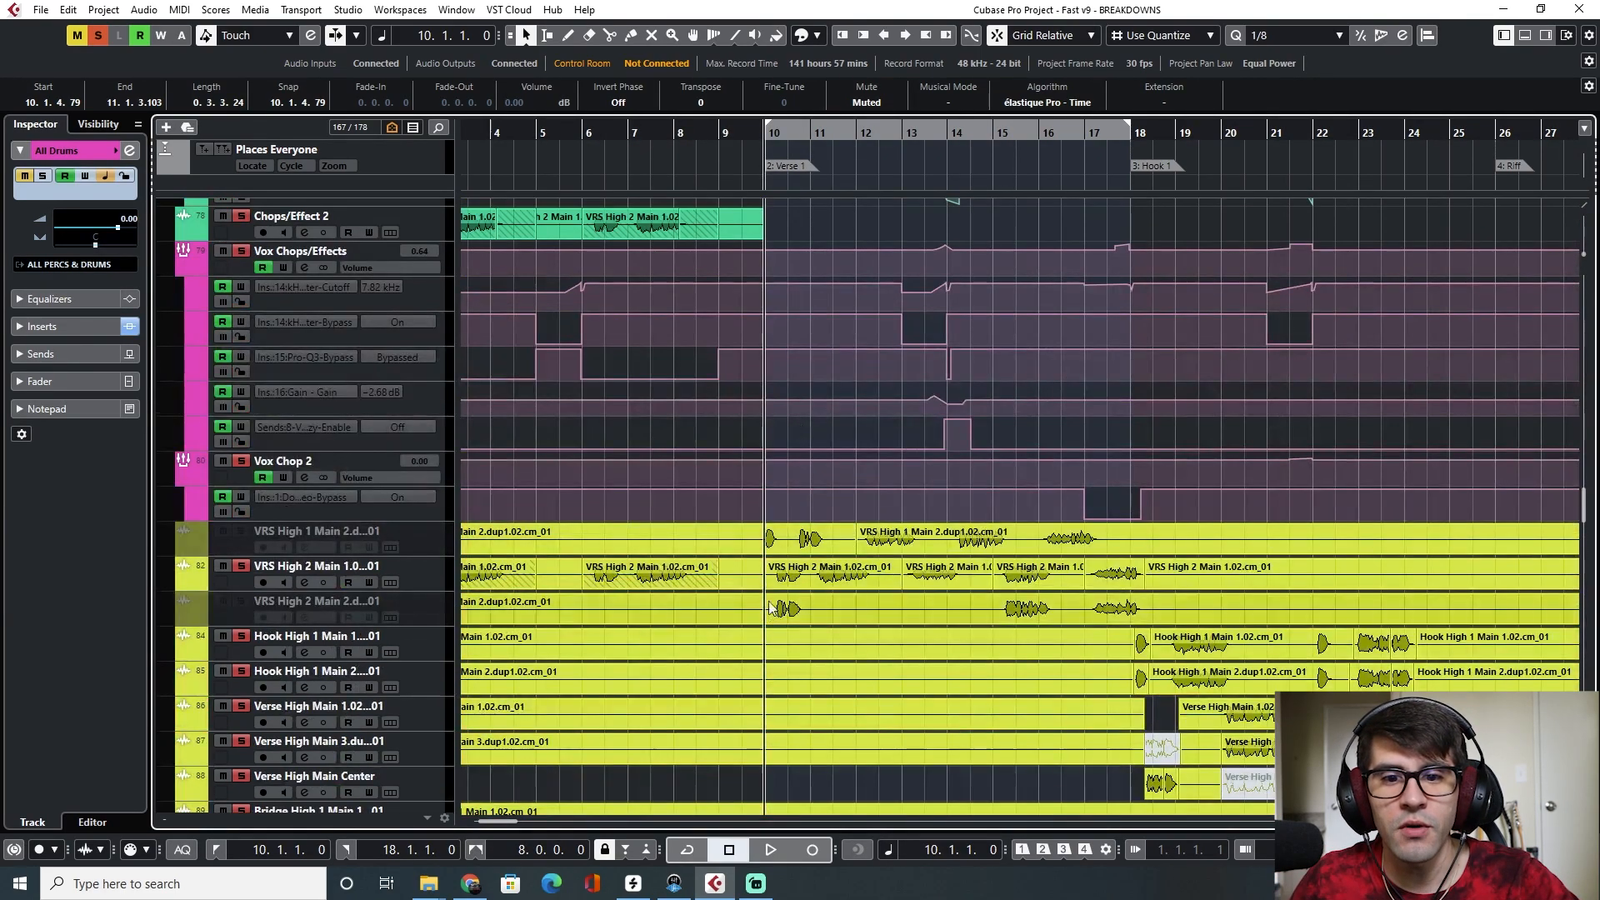
scroll(1150, 397, "down", 4)
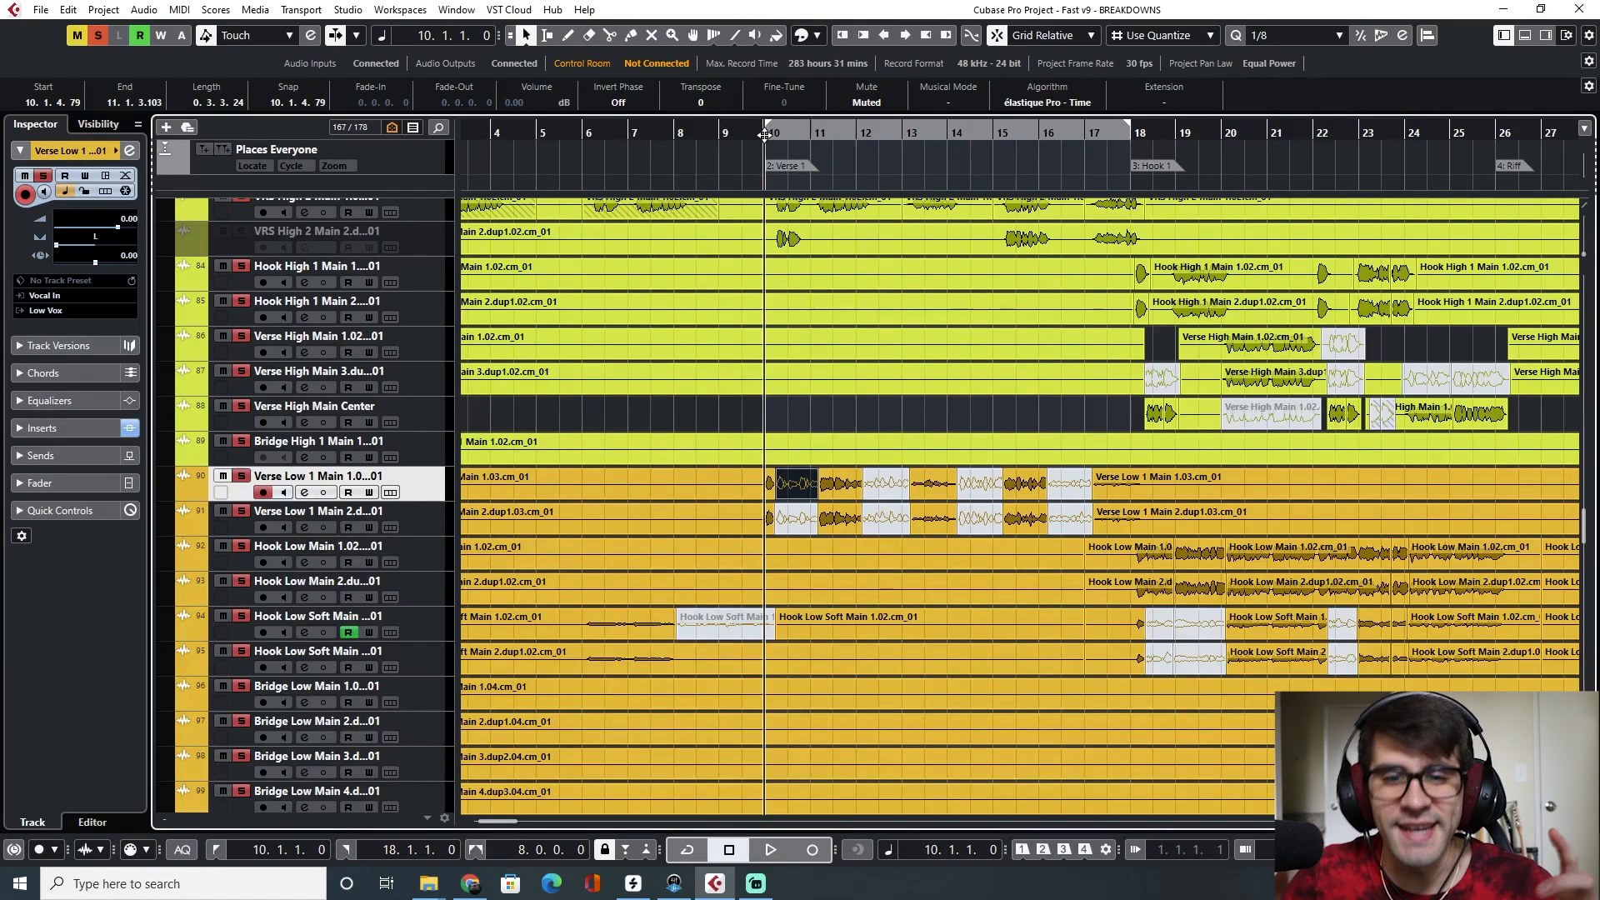
key("space")
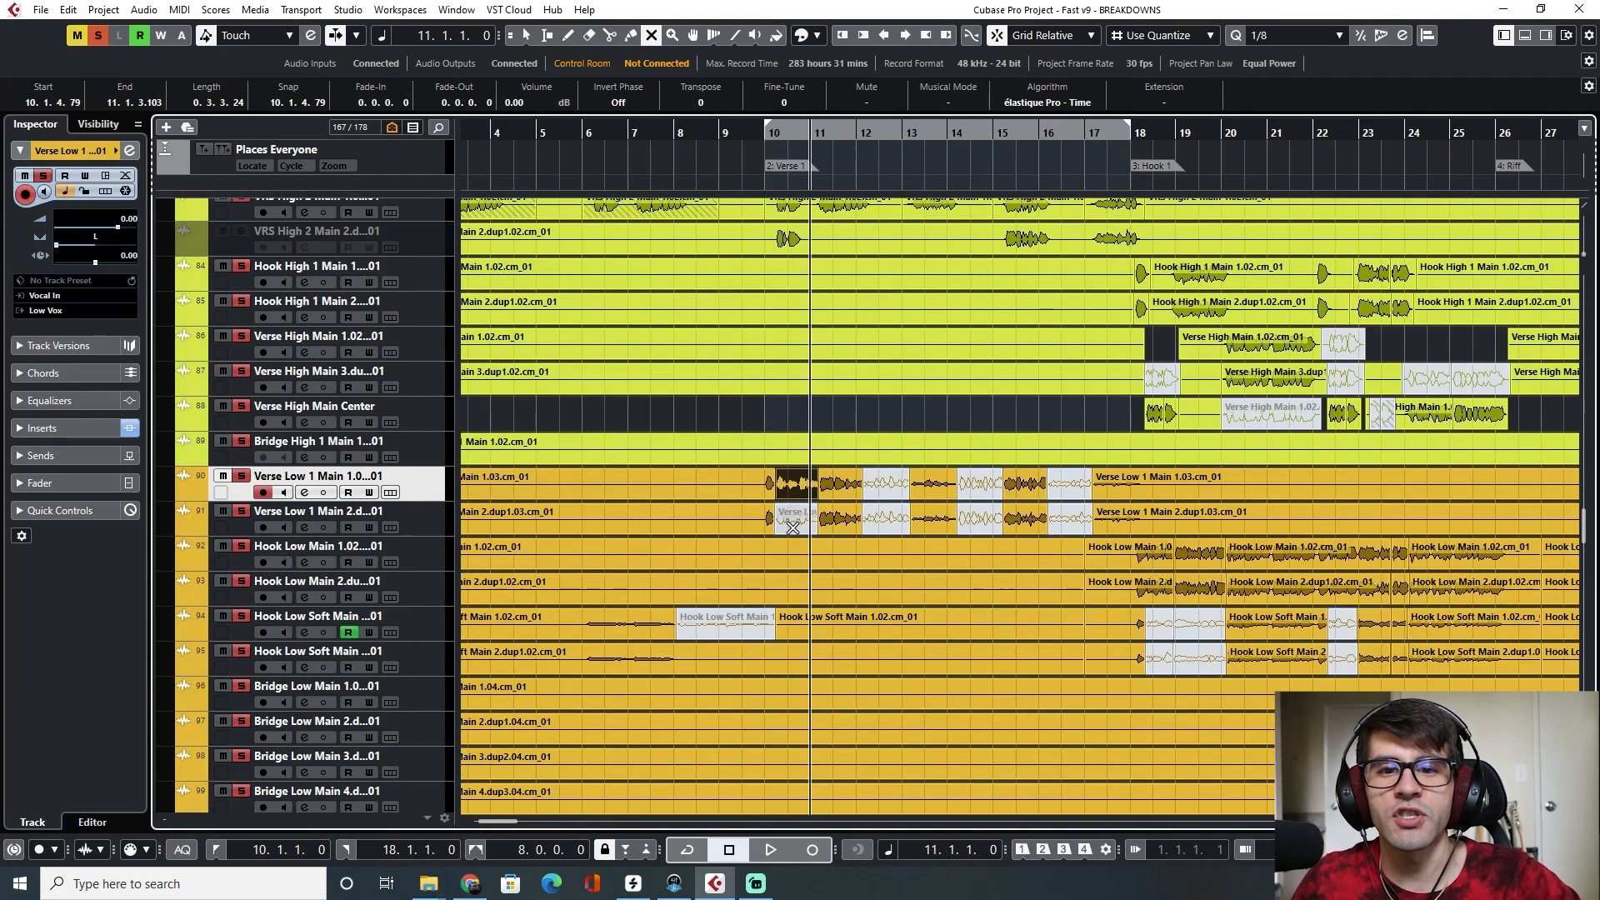
Temporarily unmute the Verse Low chops, audition them from bar 10, and mute them again
left_click(971, 492)
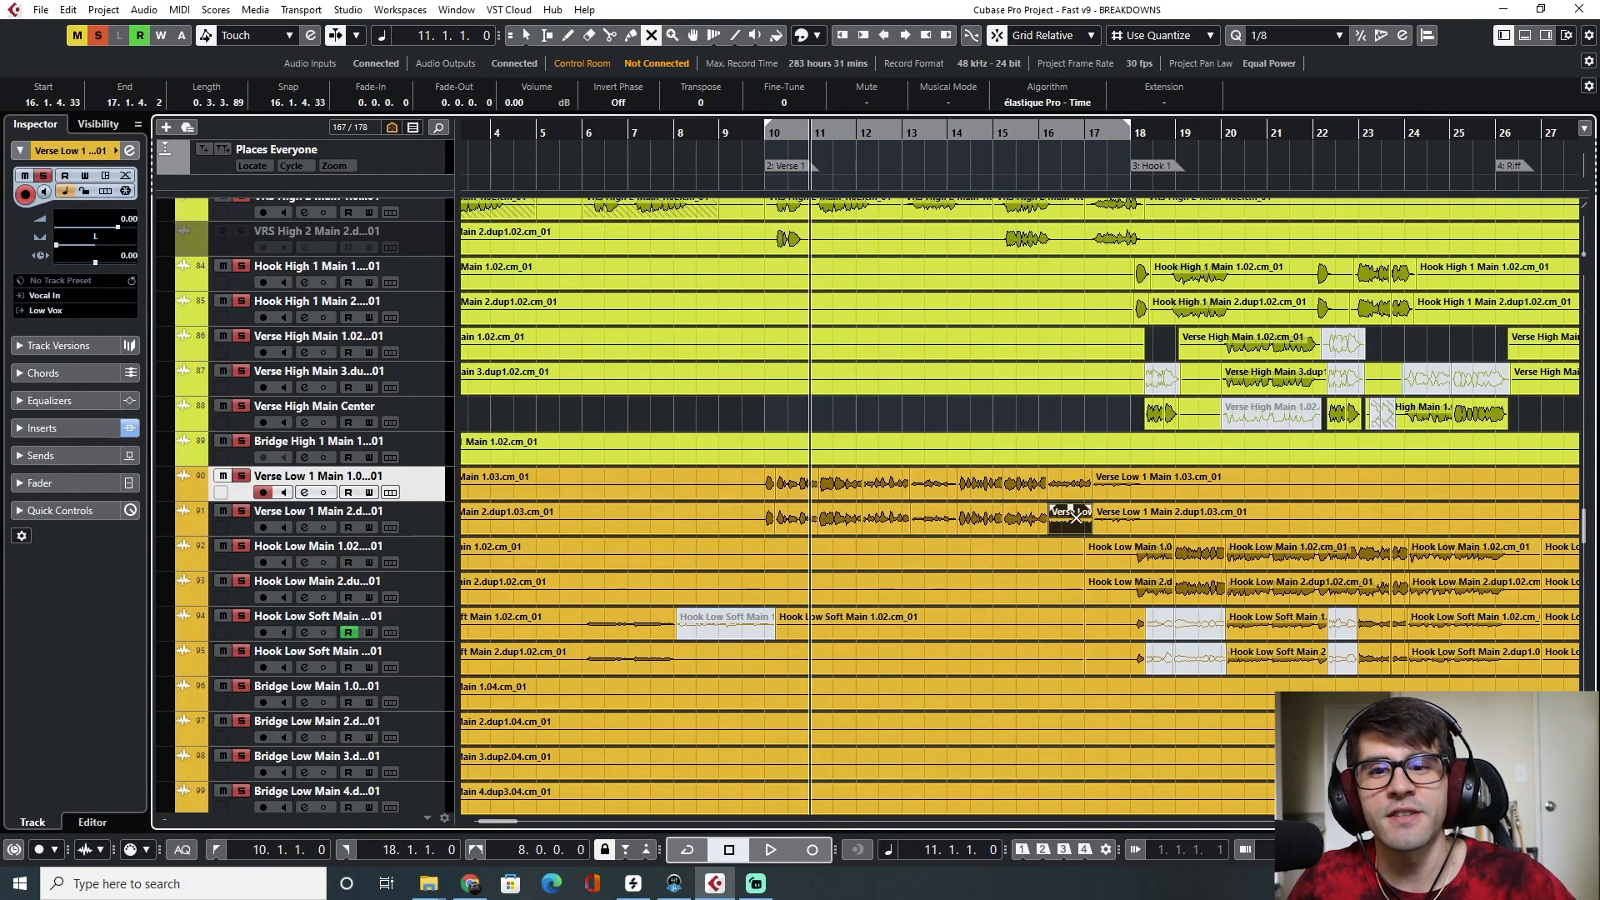
left_click(765, 136)
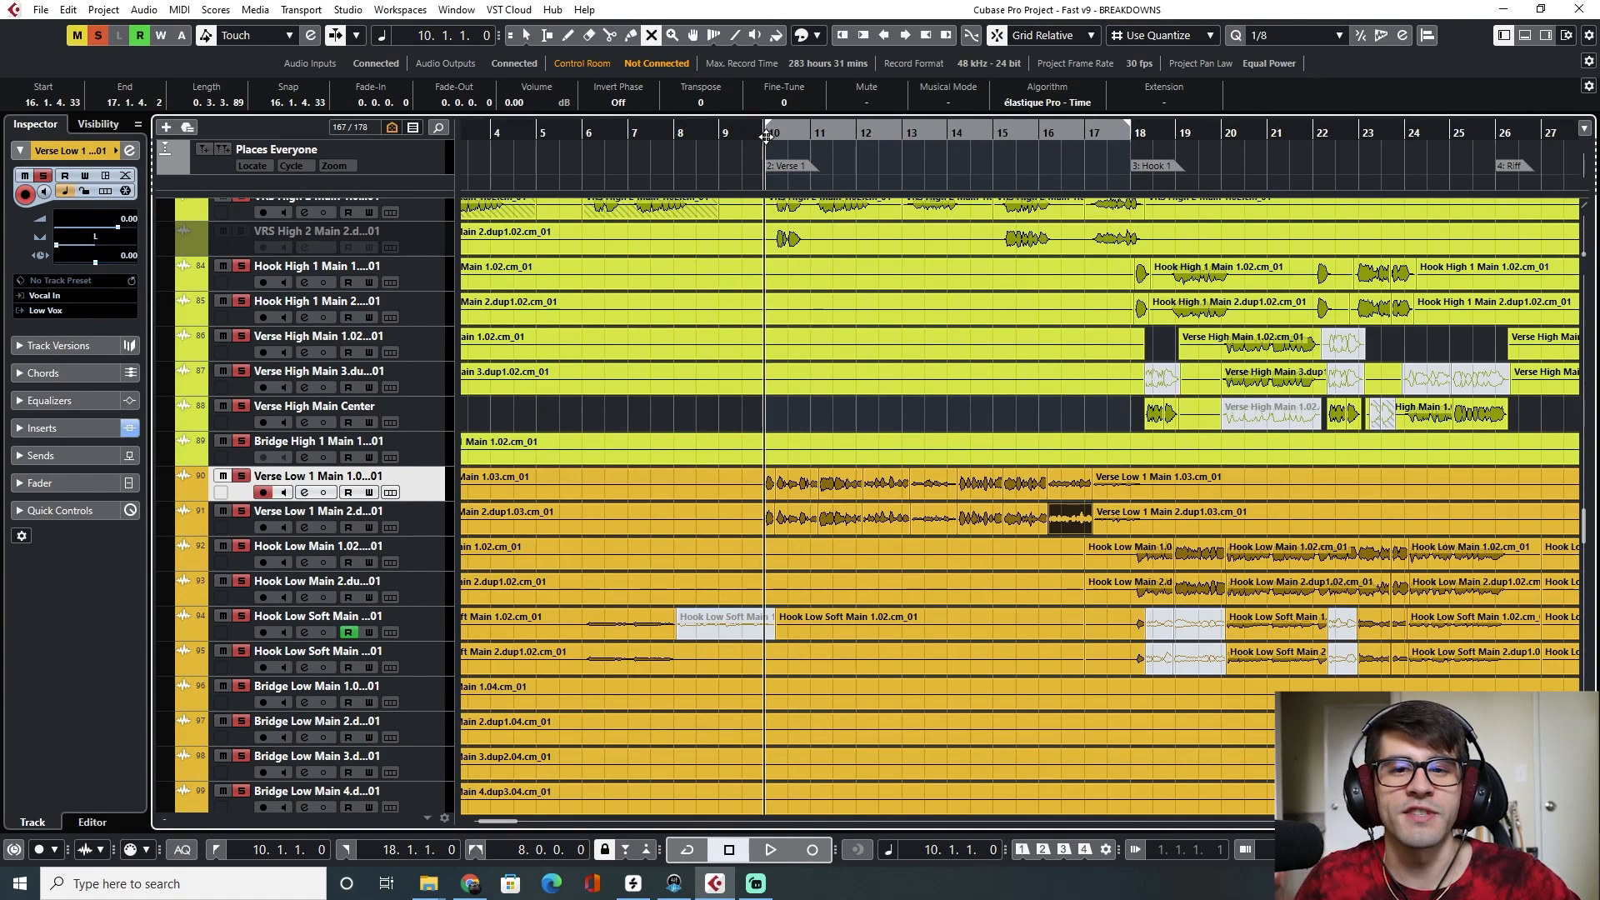
key("space")
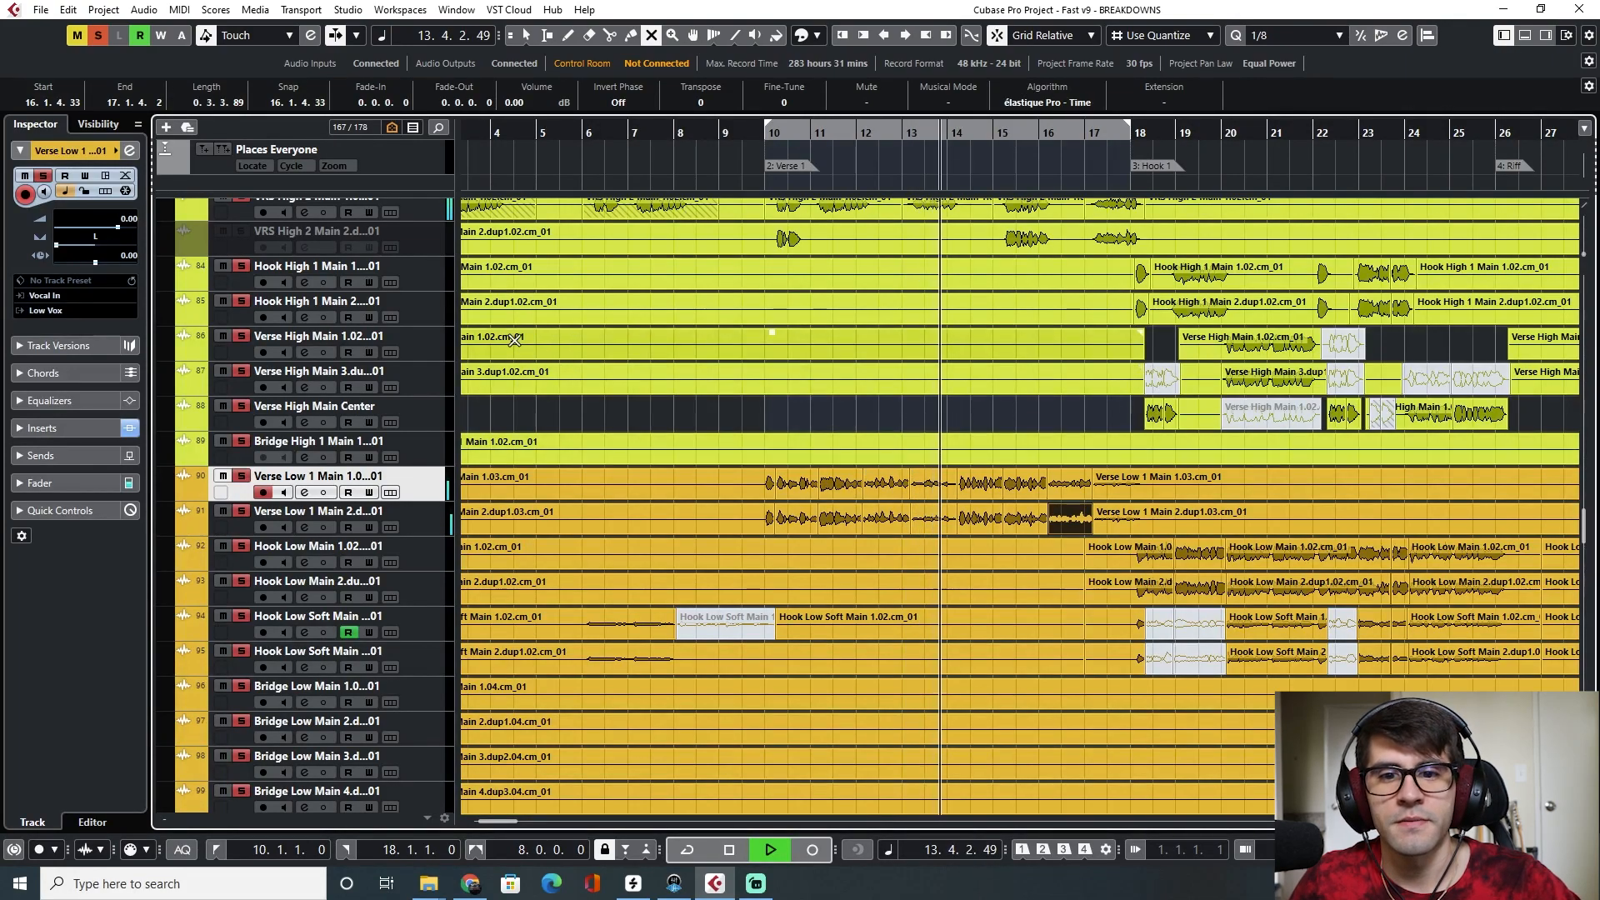
key("space")
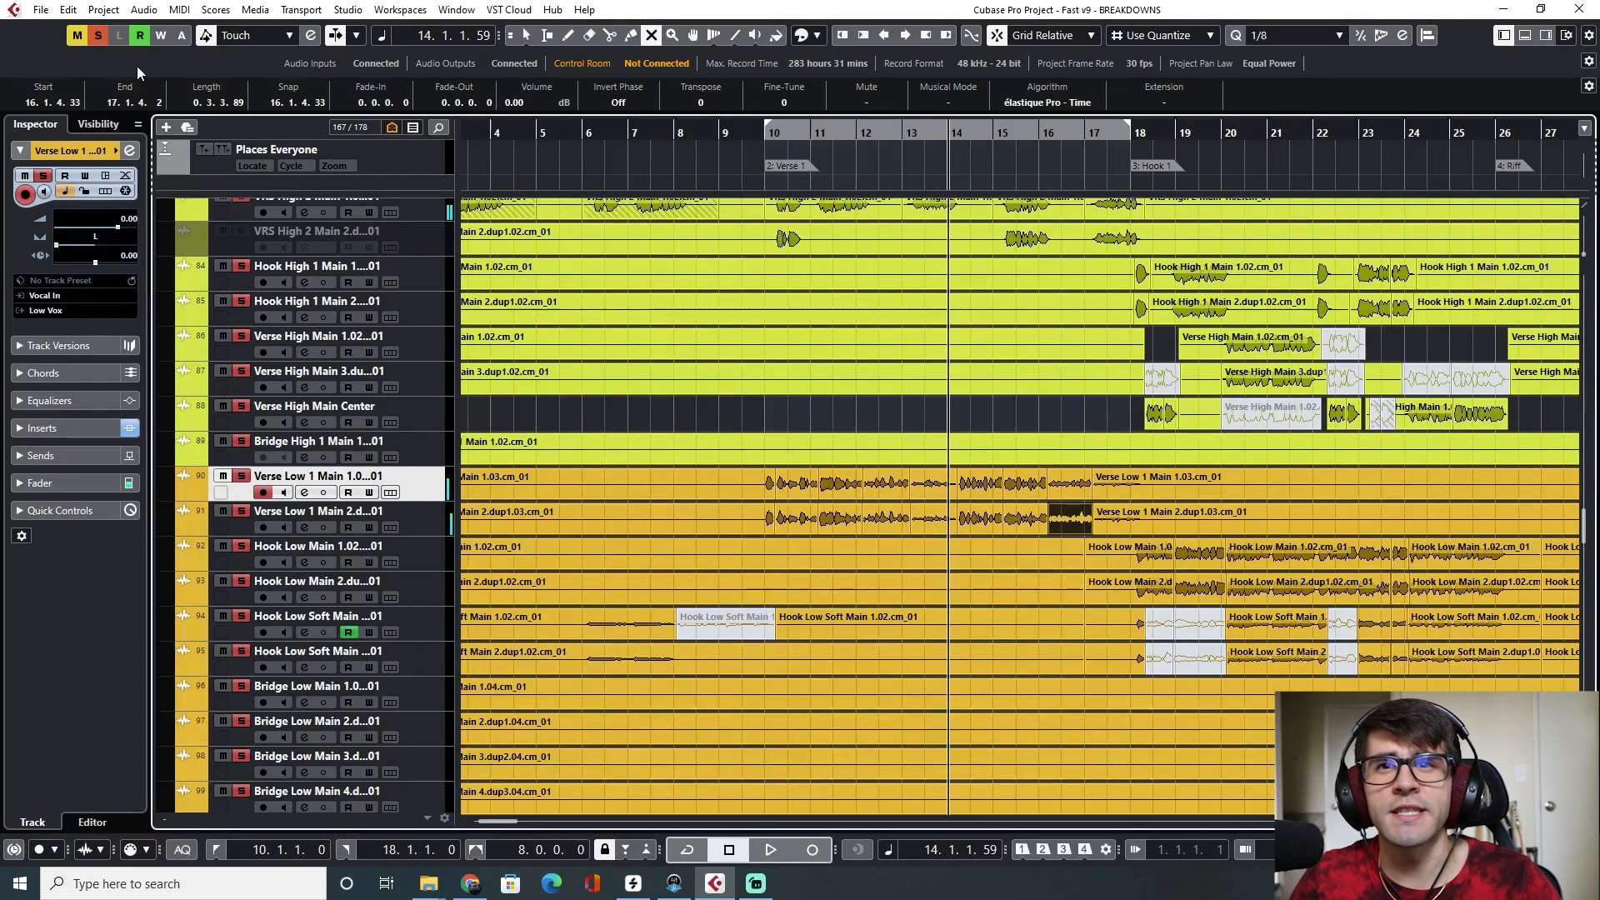
key("shift+m")
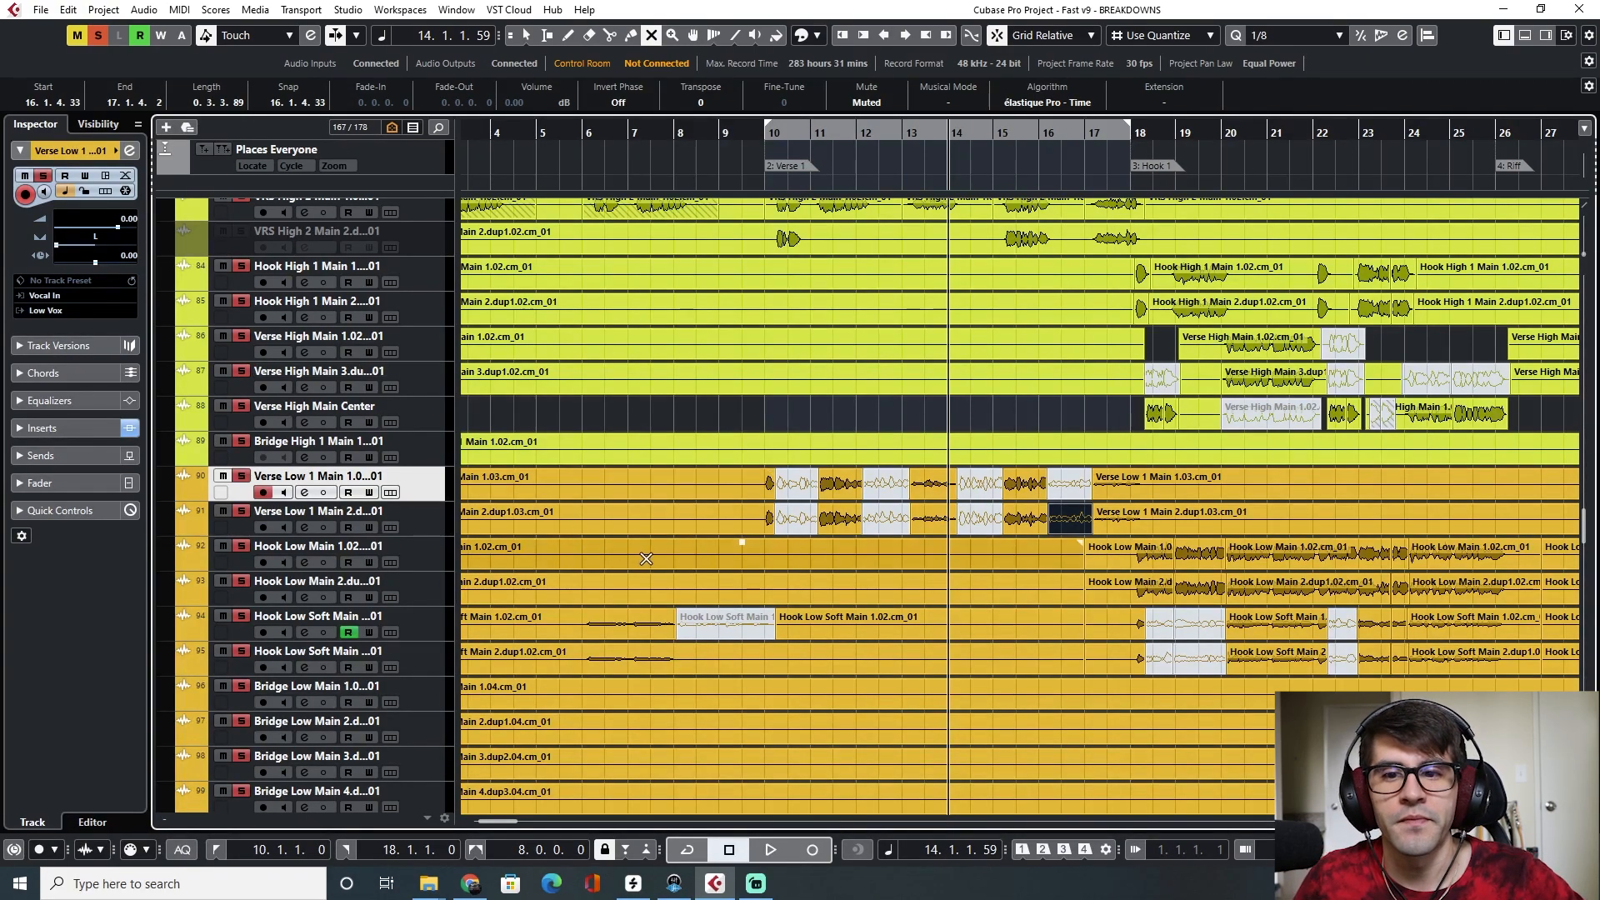
Play the arrangement from bar 18 through the Hook 1 section
scroll(791, 127, "right", 3)
left_click(790, 134)
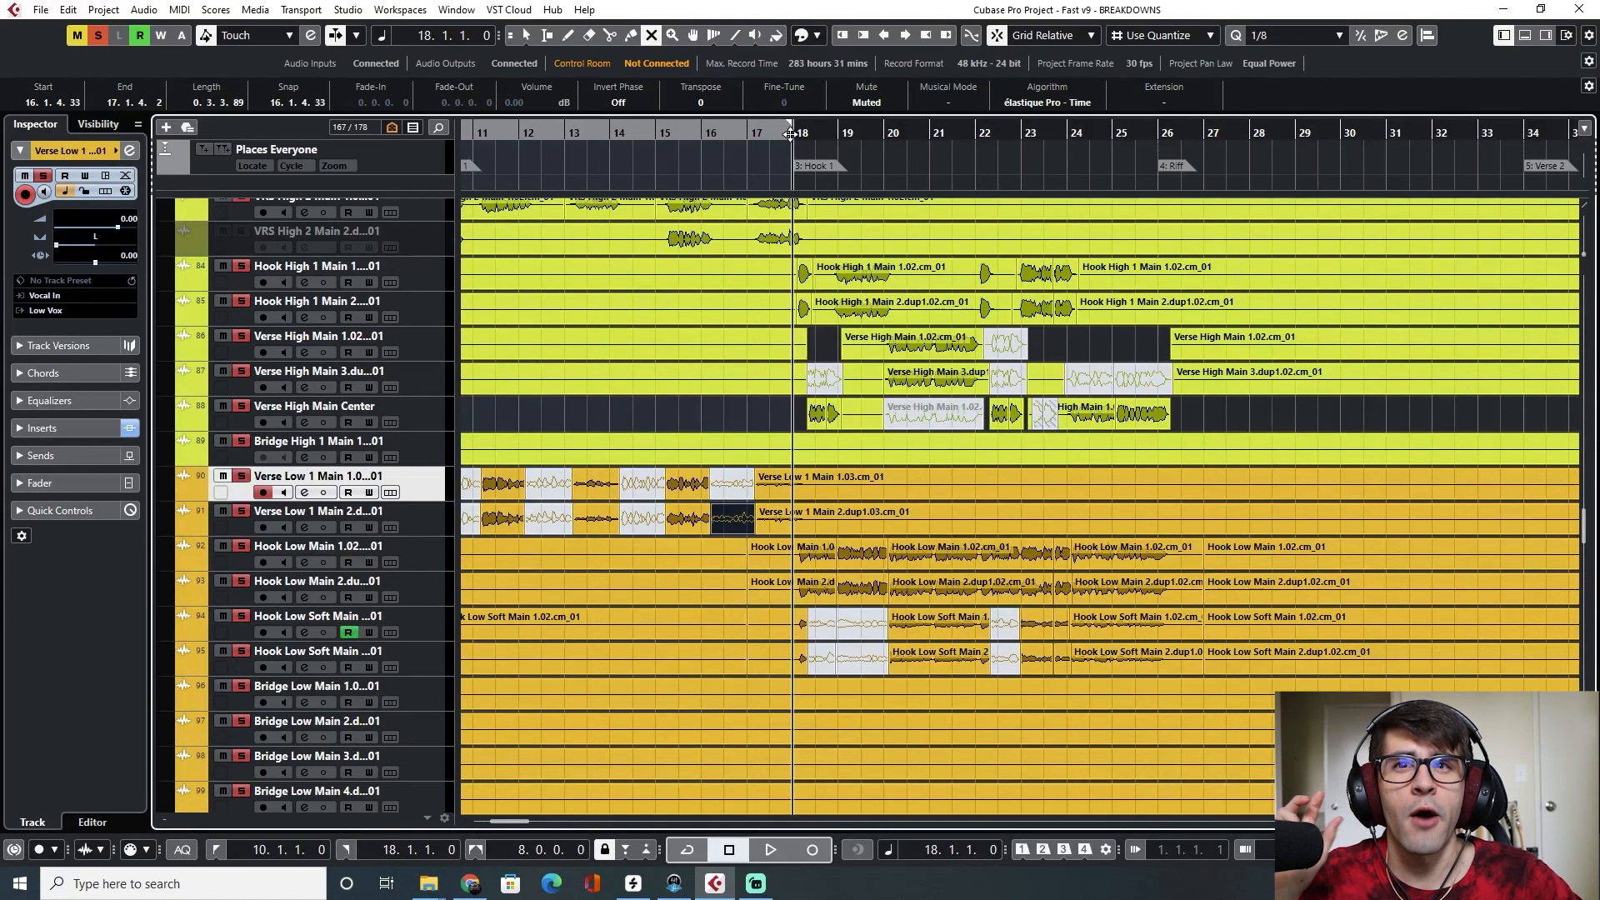
key("space")
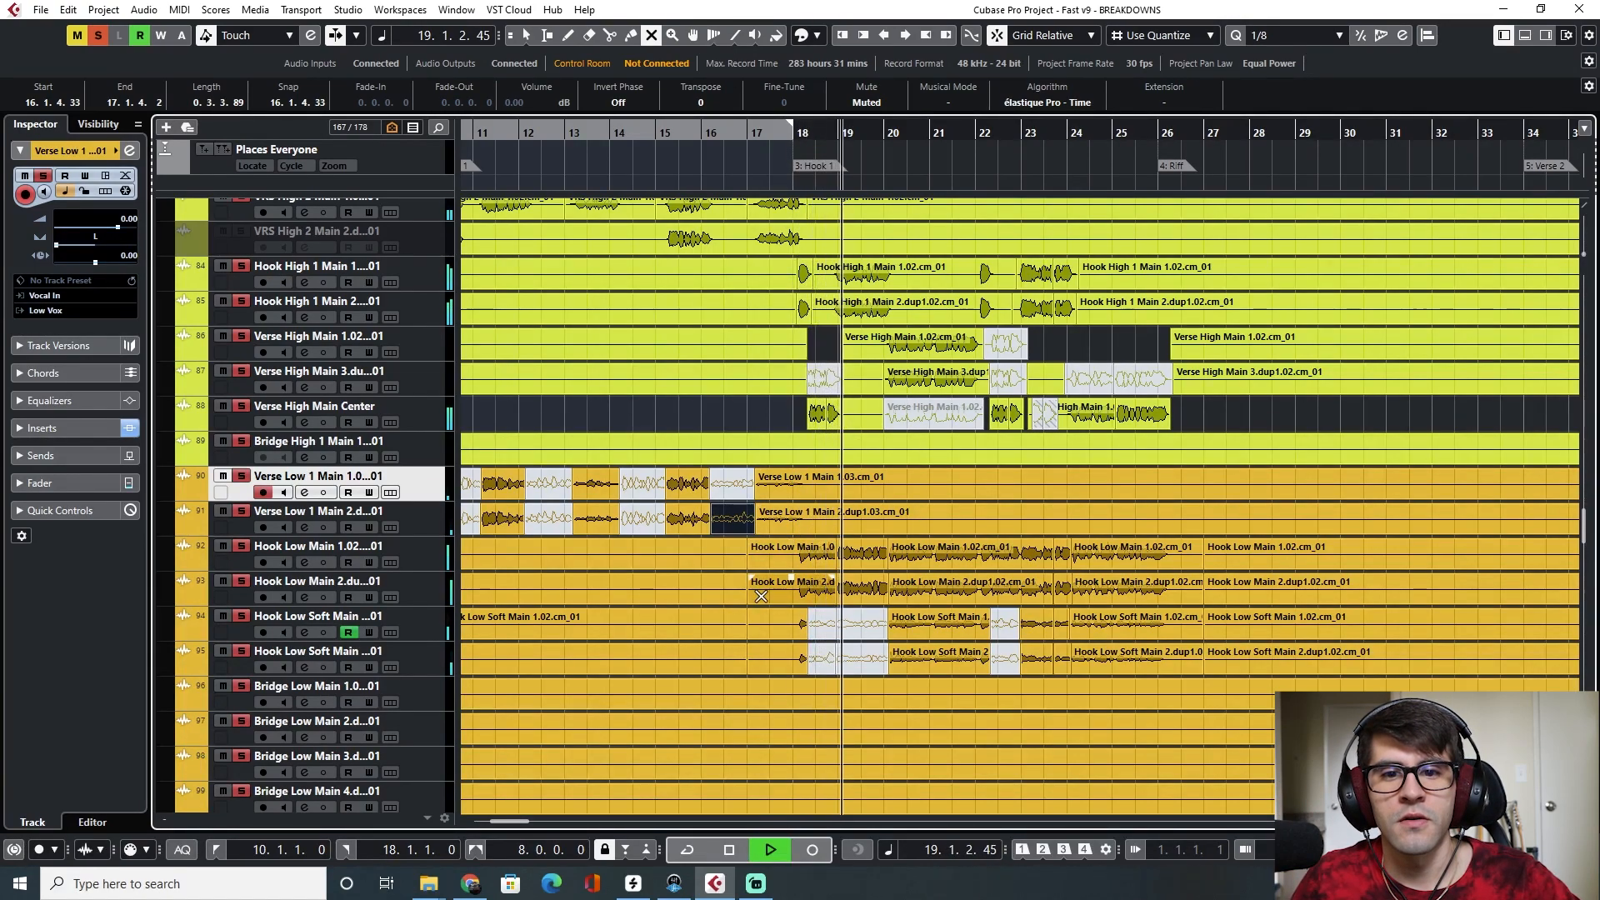
scroll(823, 615, "right", 1)
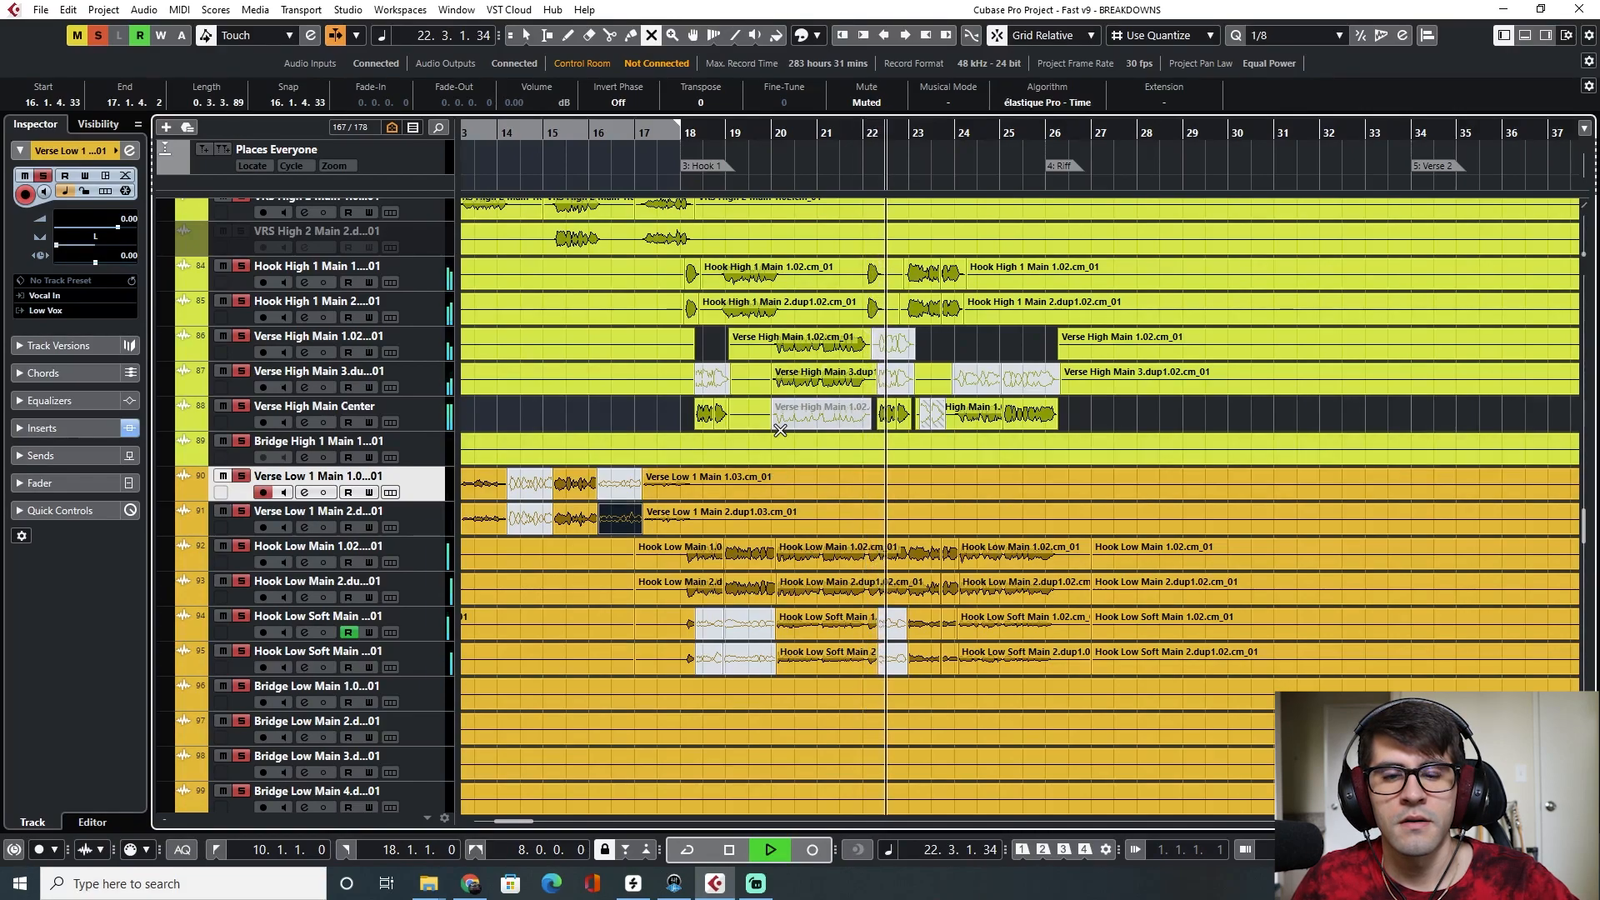
left_click(776, 496)
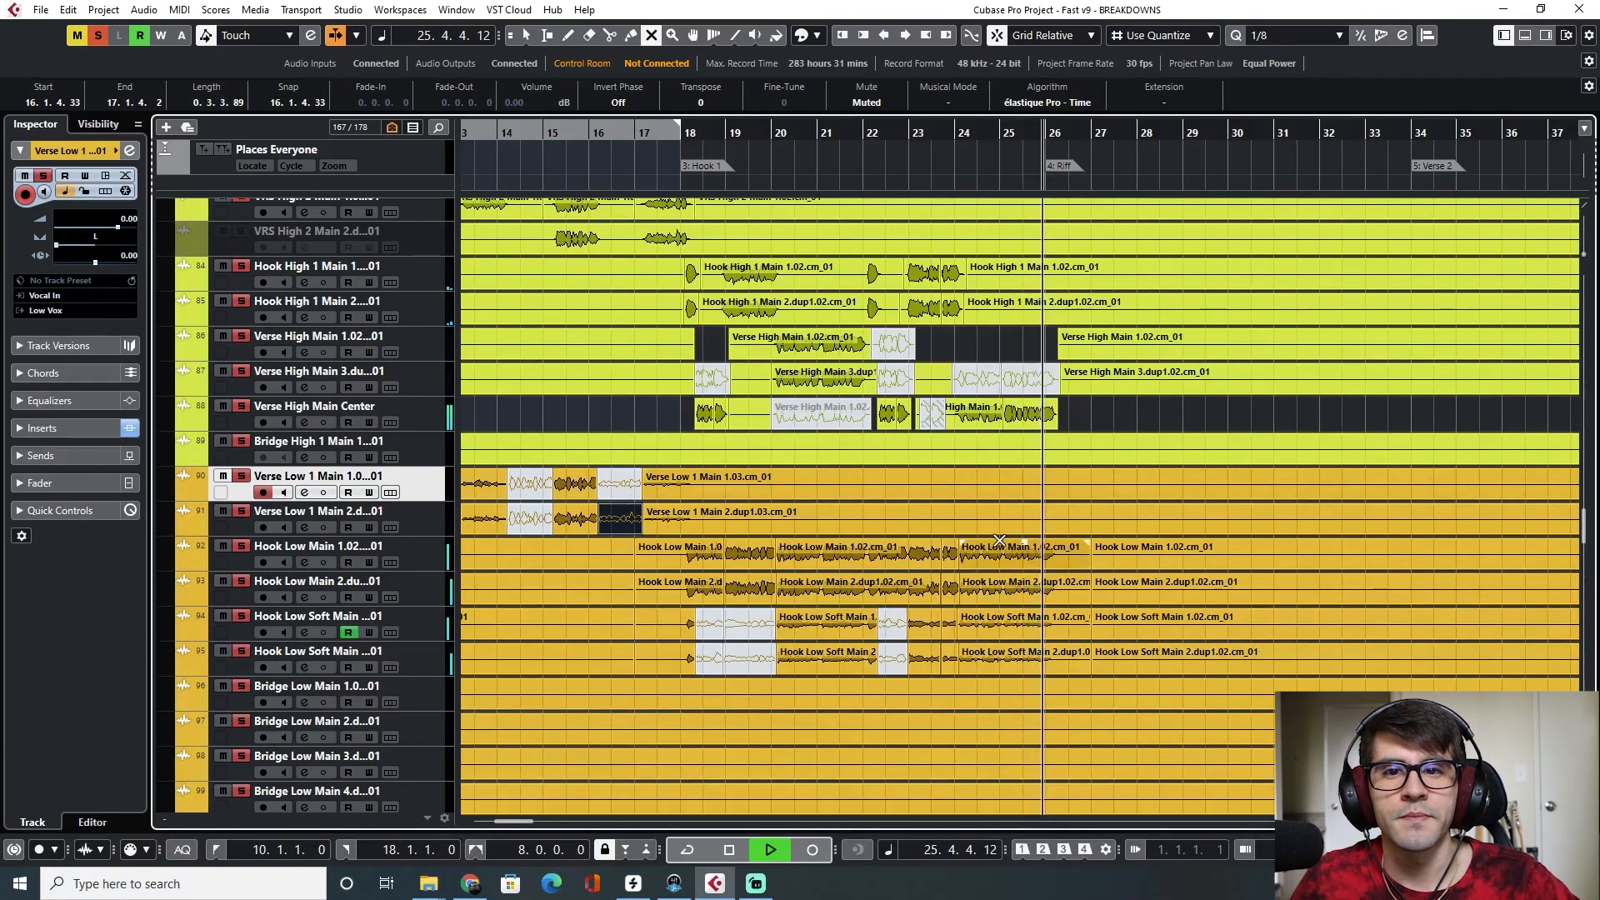
key("space")
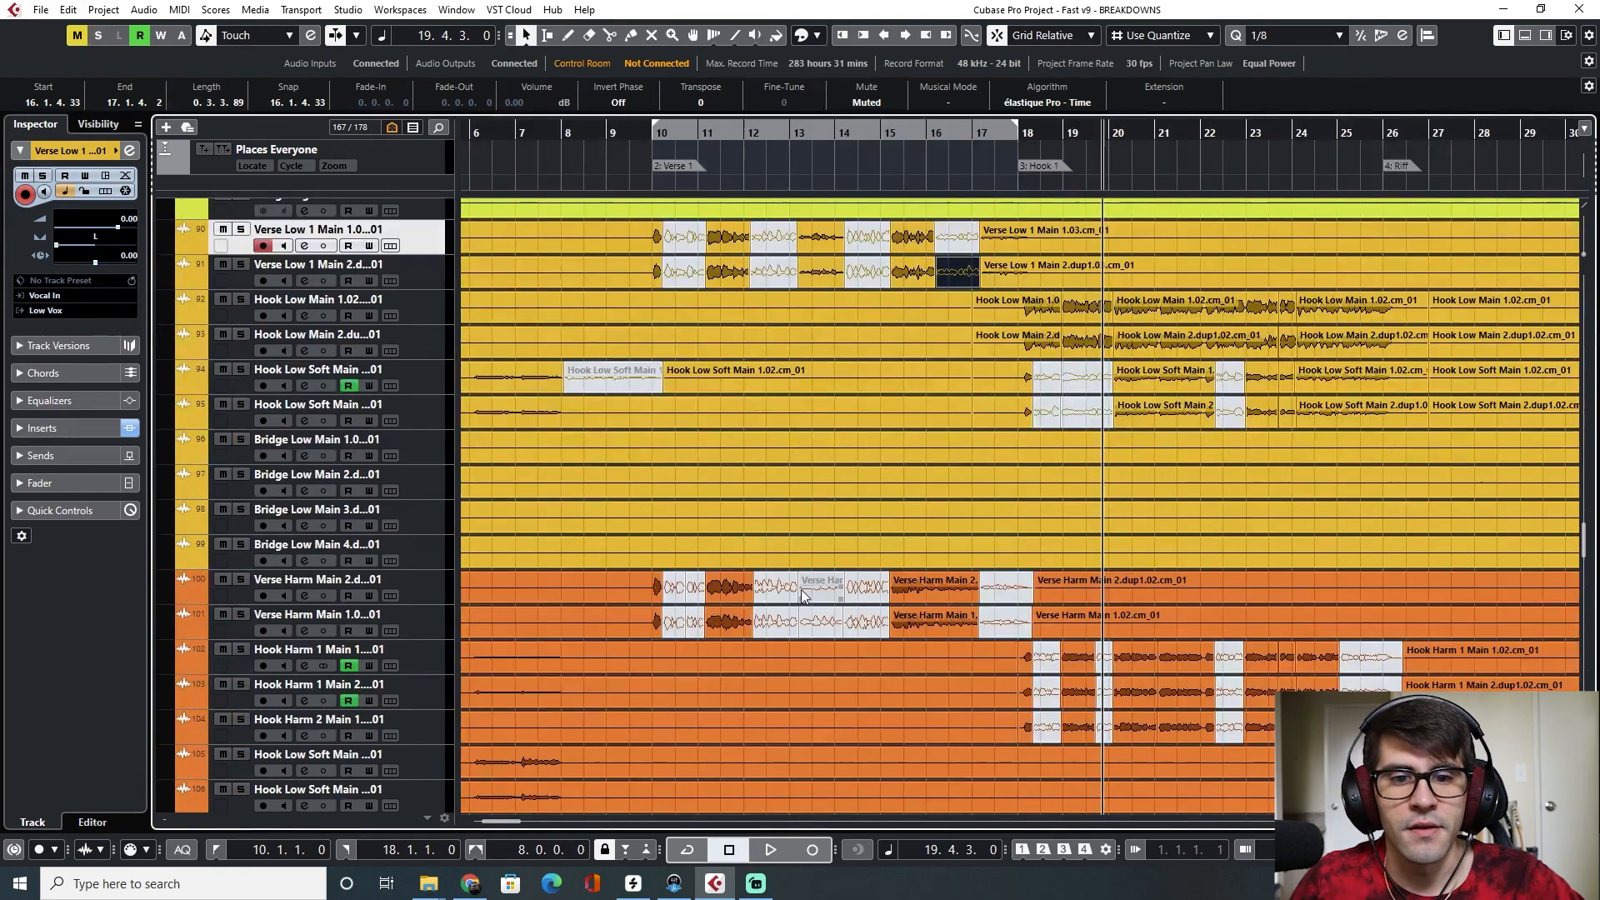
Enable auto-scroll and play the arrangement again from bar 18
scroll(805, 593, "down", 2)
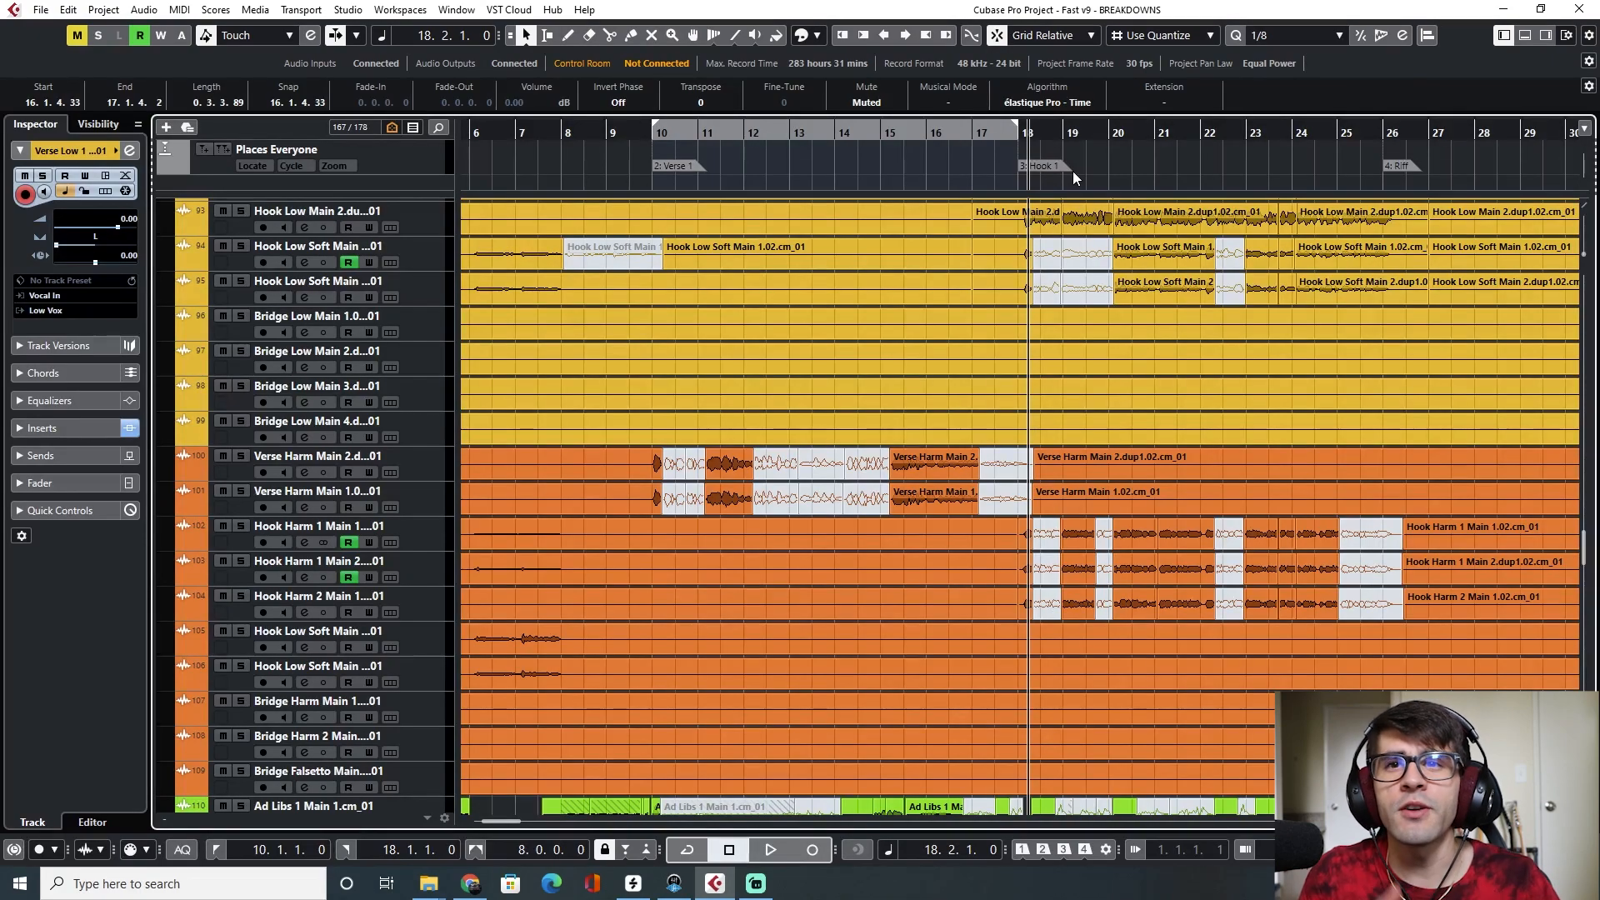
left_click(1015, 127)
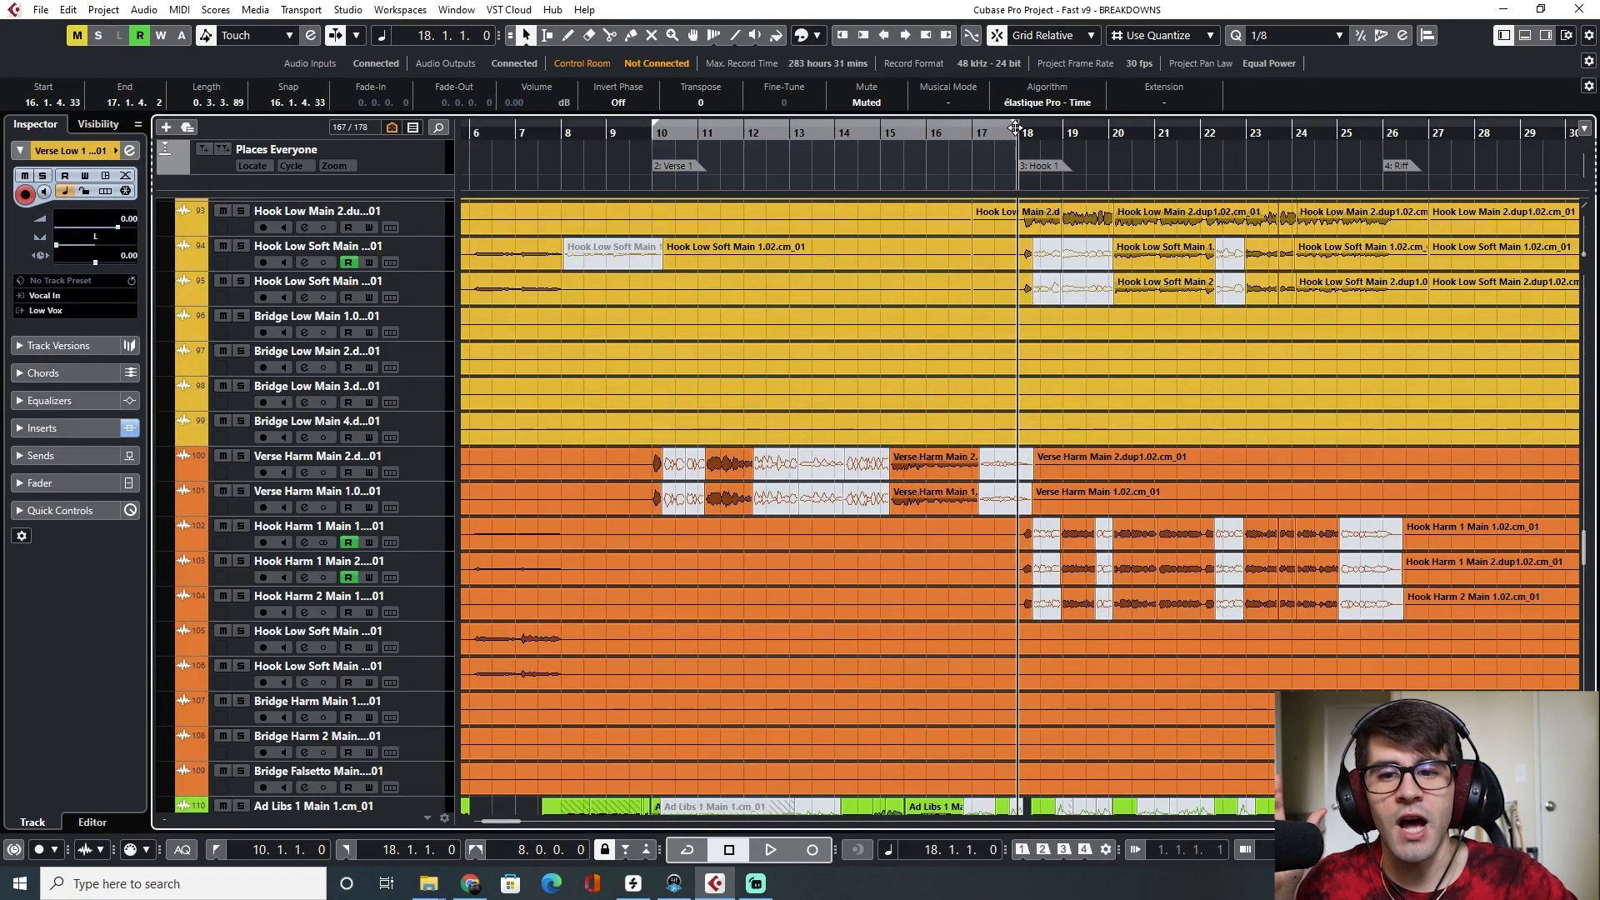
left_click(335, 35)
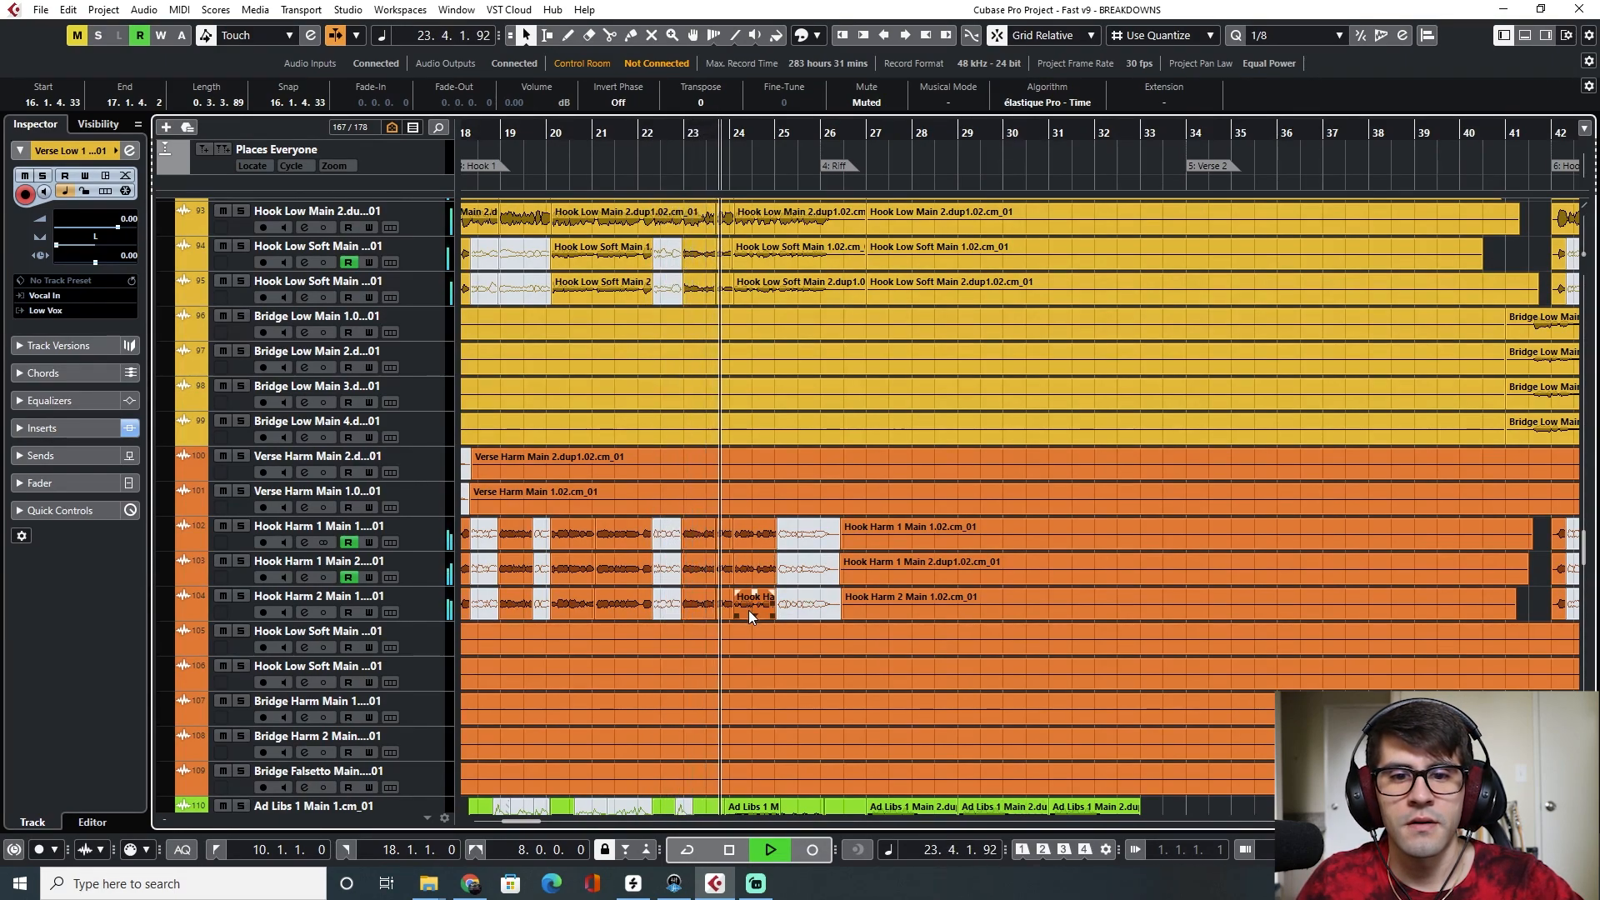
key("space")
scroll(603, 573, "left", 3)
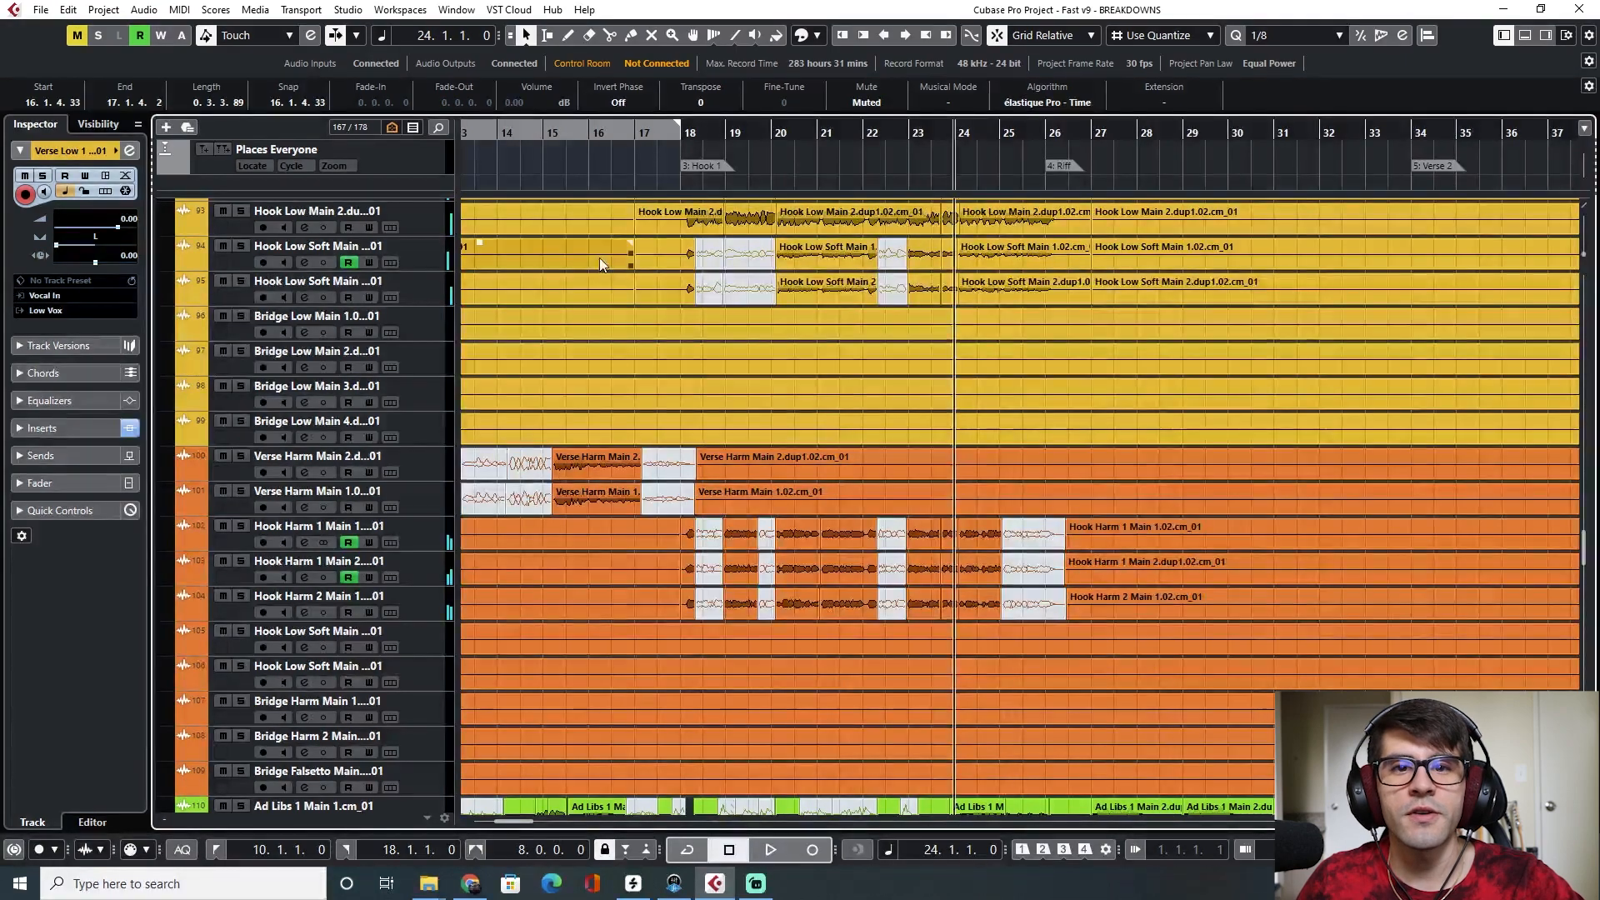
left_click(680, 134)
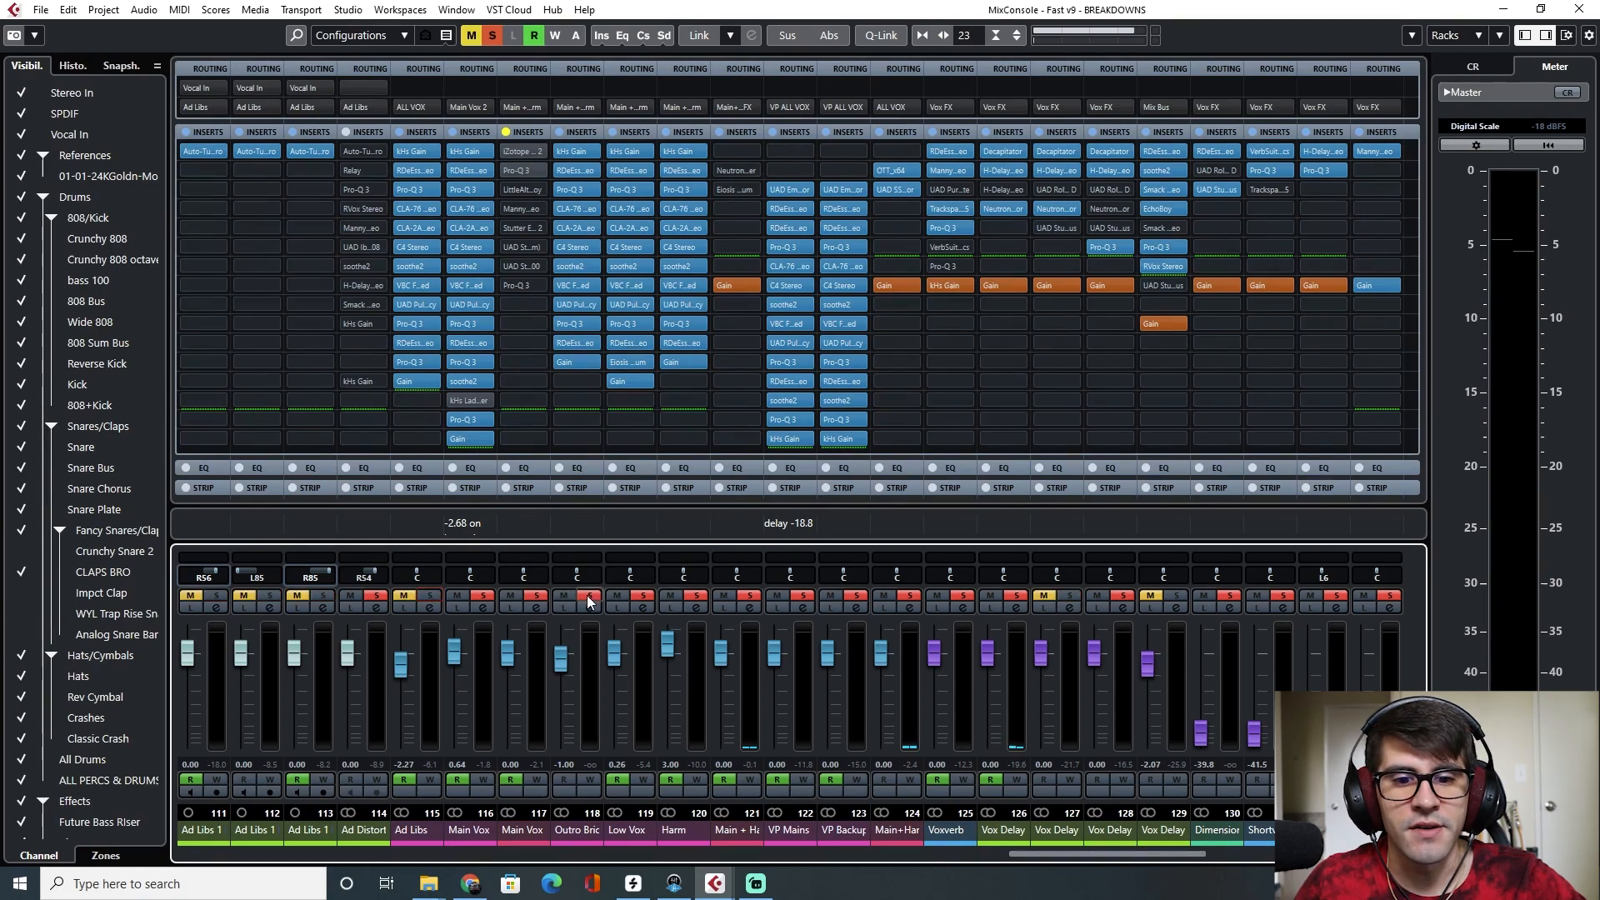
Close the MixConsole and return to the Verse High tracks in the project
key("F3")
scroll(860, 583, "up", 3)
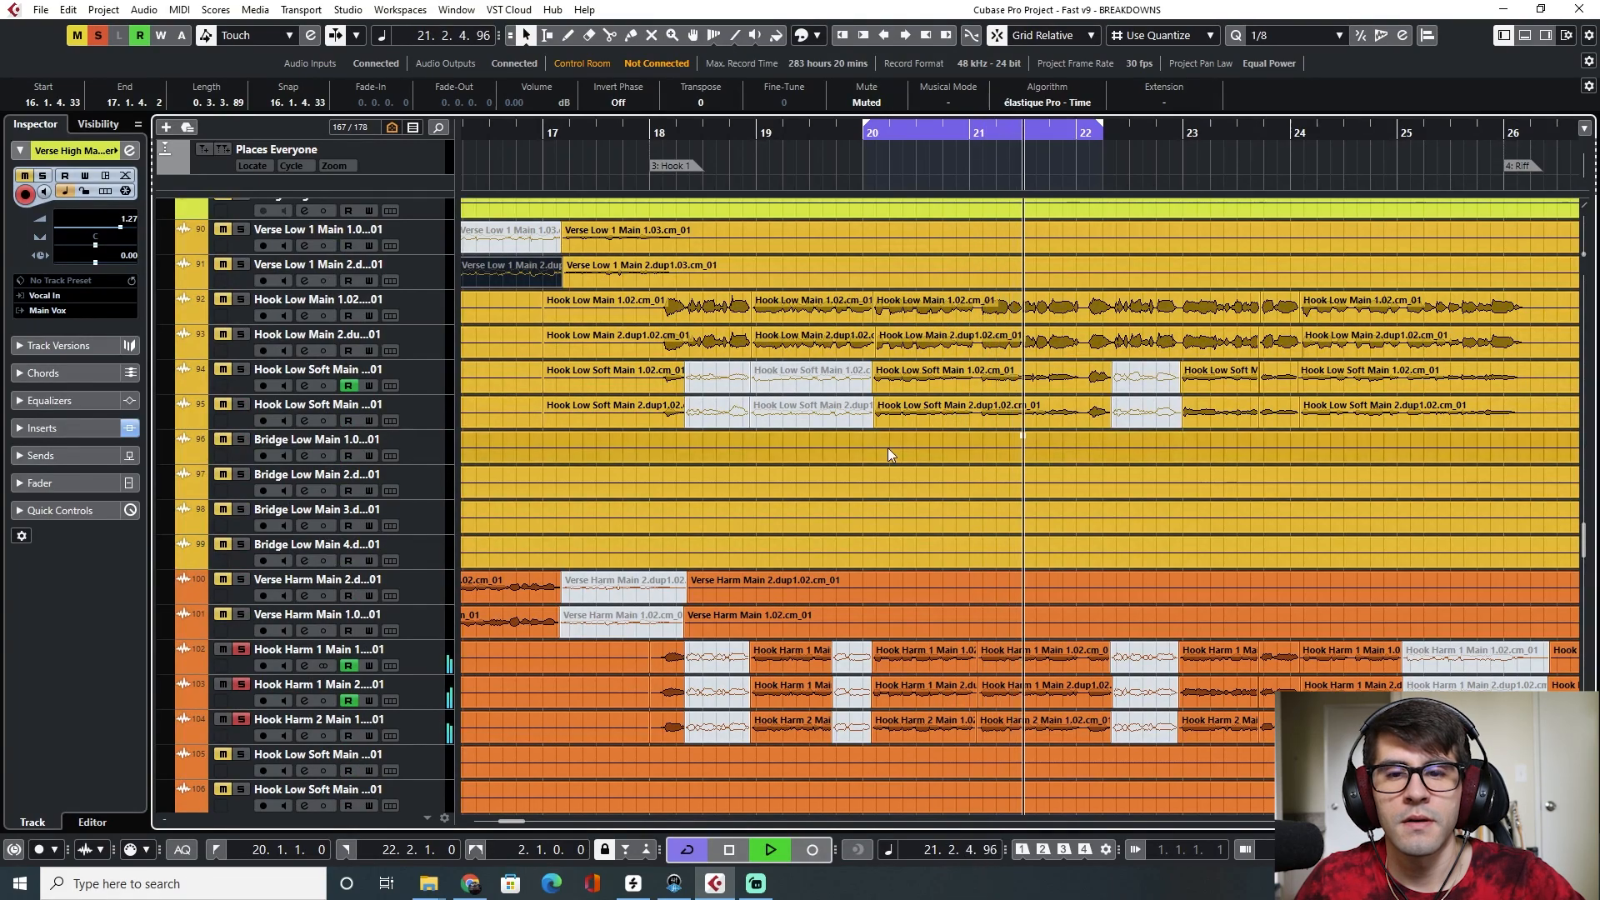
scroll(265, 557, "up", 6)
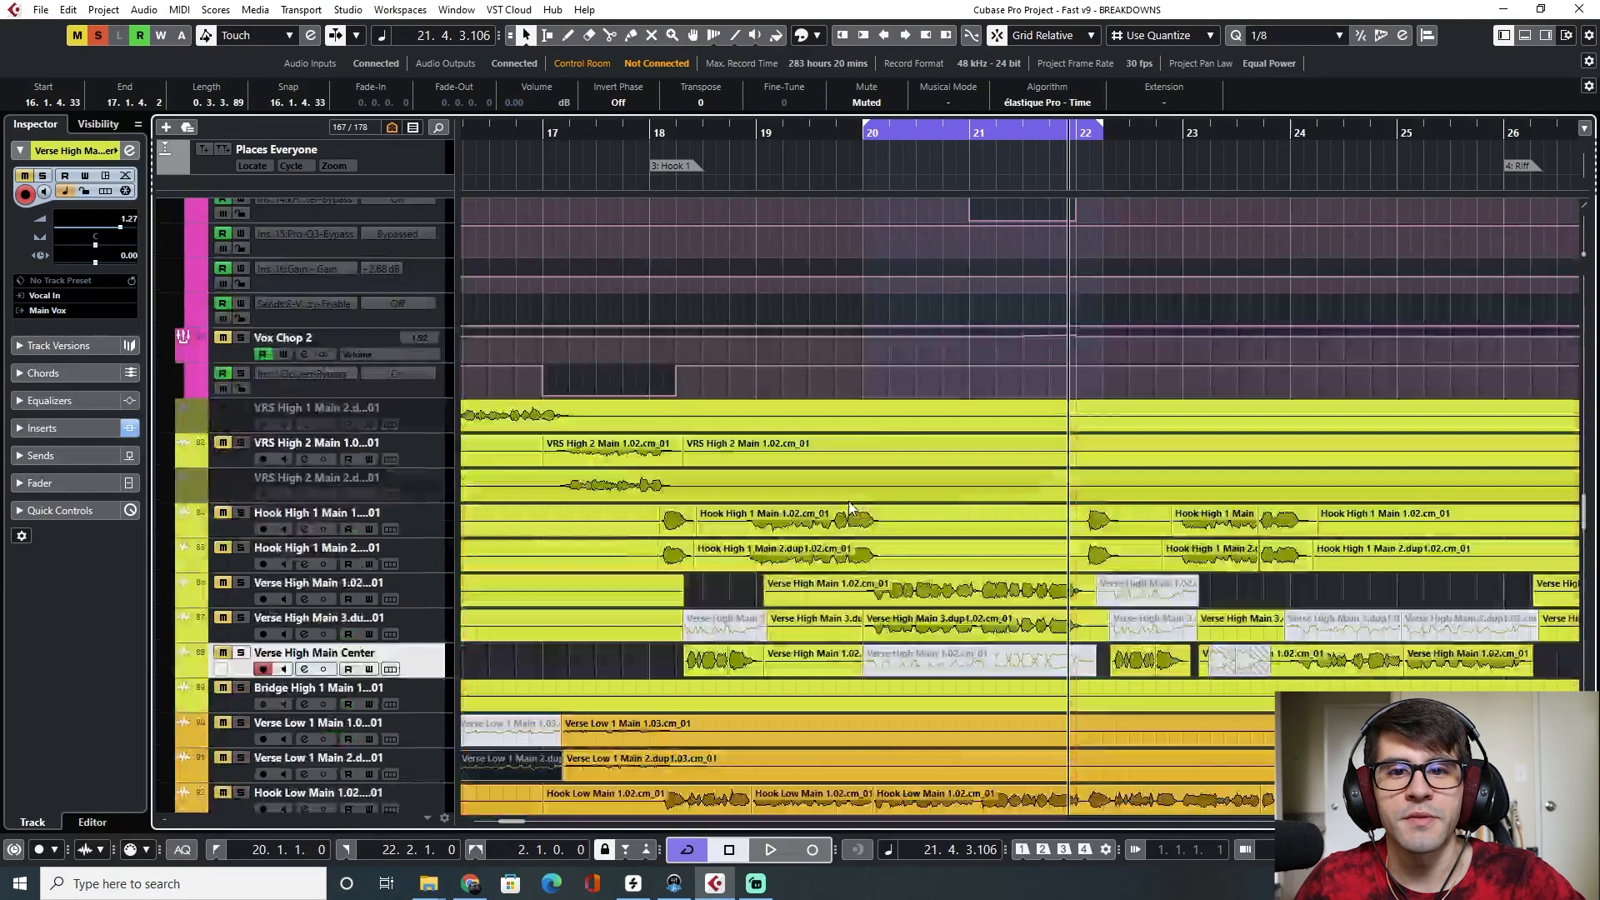
Solo the Verse High Main 1.02 and Verse High Main 3 tracks and play the cycled section
left_click(241, 582)
left_click(240, 617)
scroll(243, 618, "down", 3)
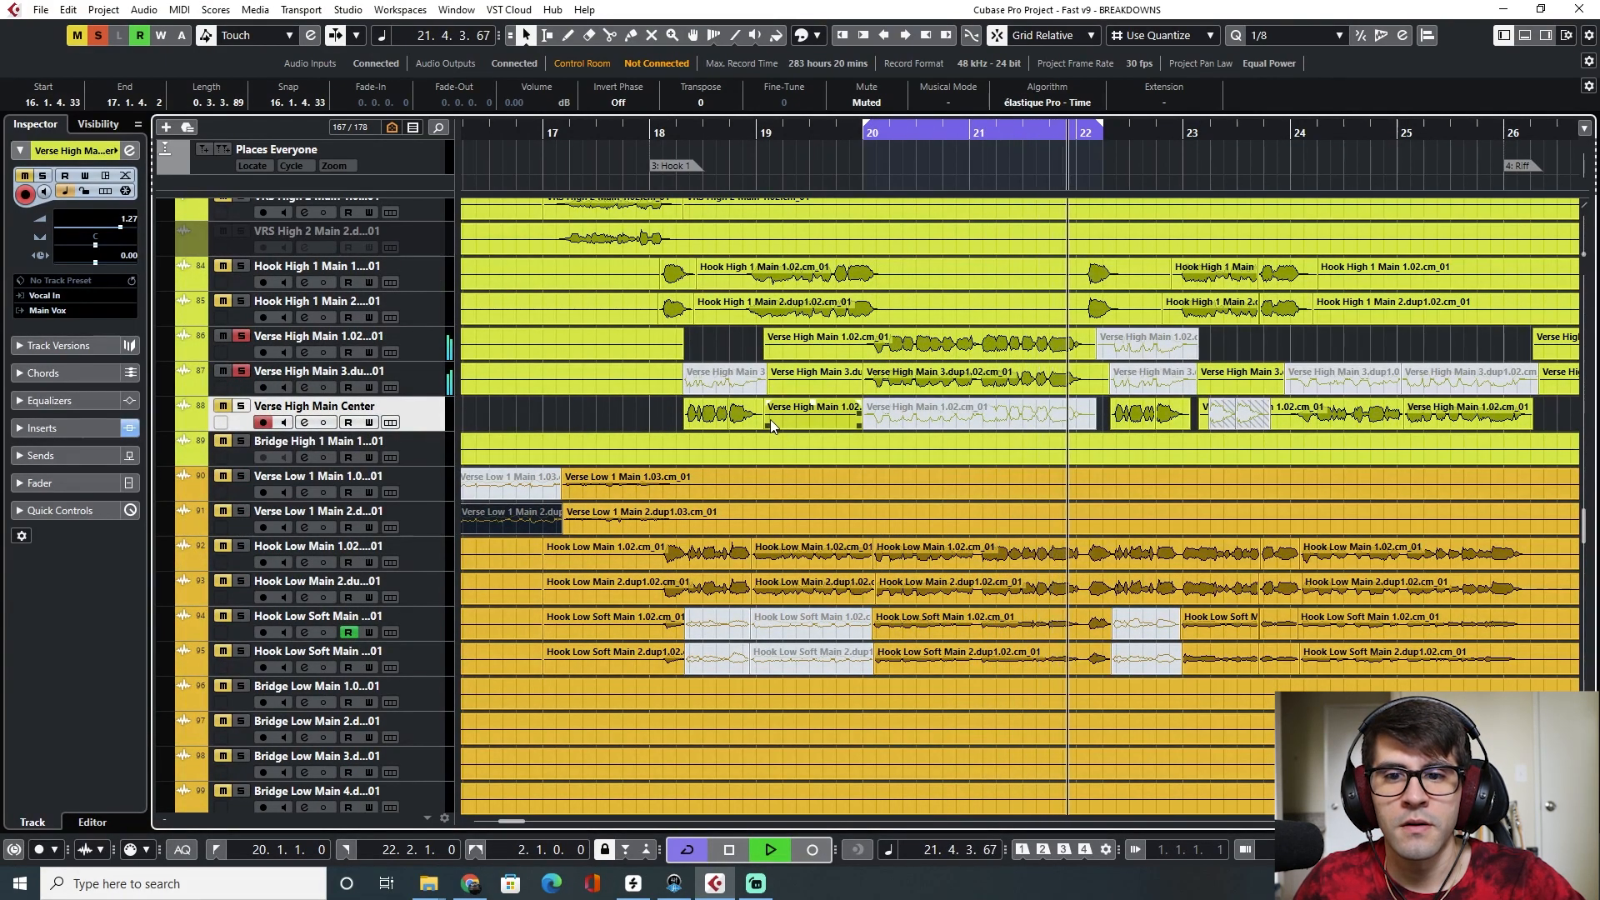
key("space")
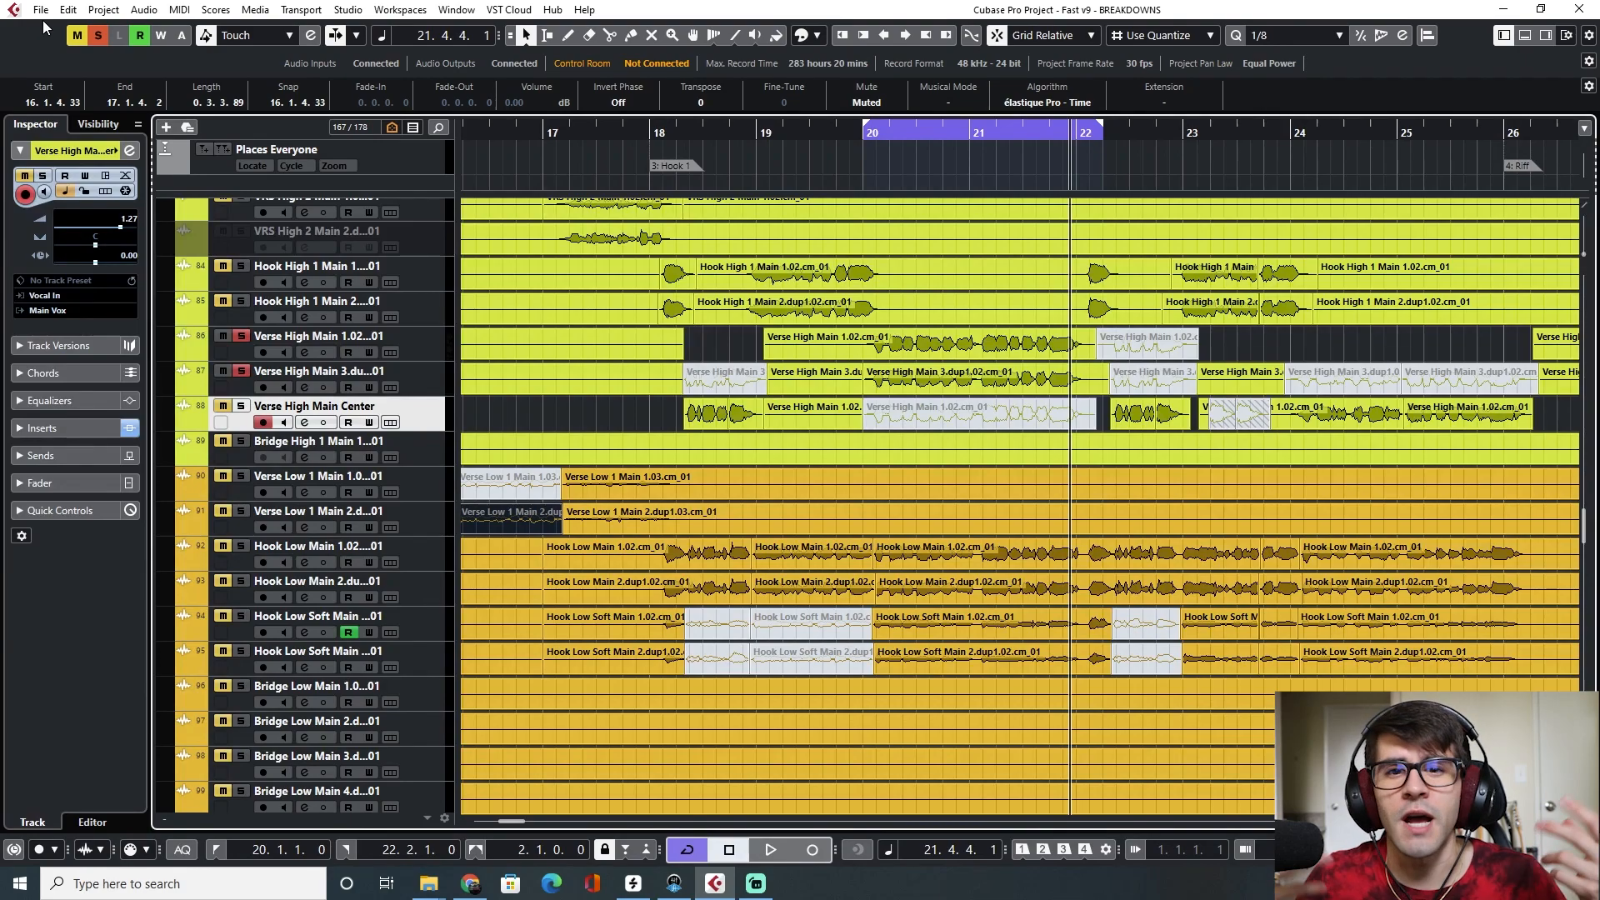
Add an instrument track loaded with Serum_x64
left_click(167, 127)
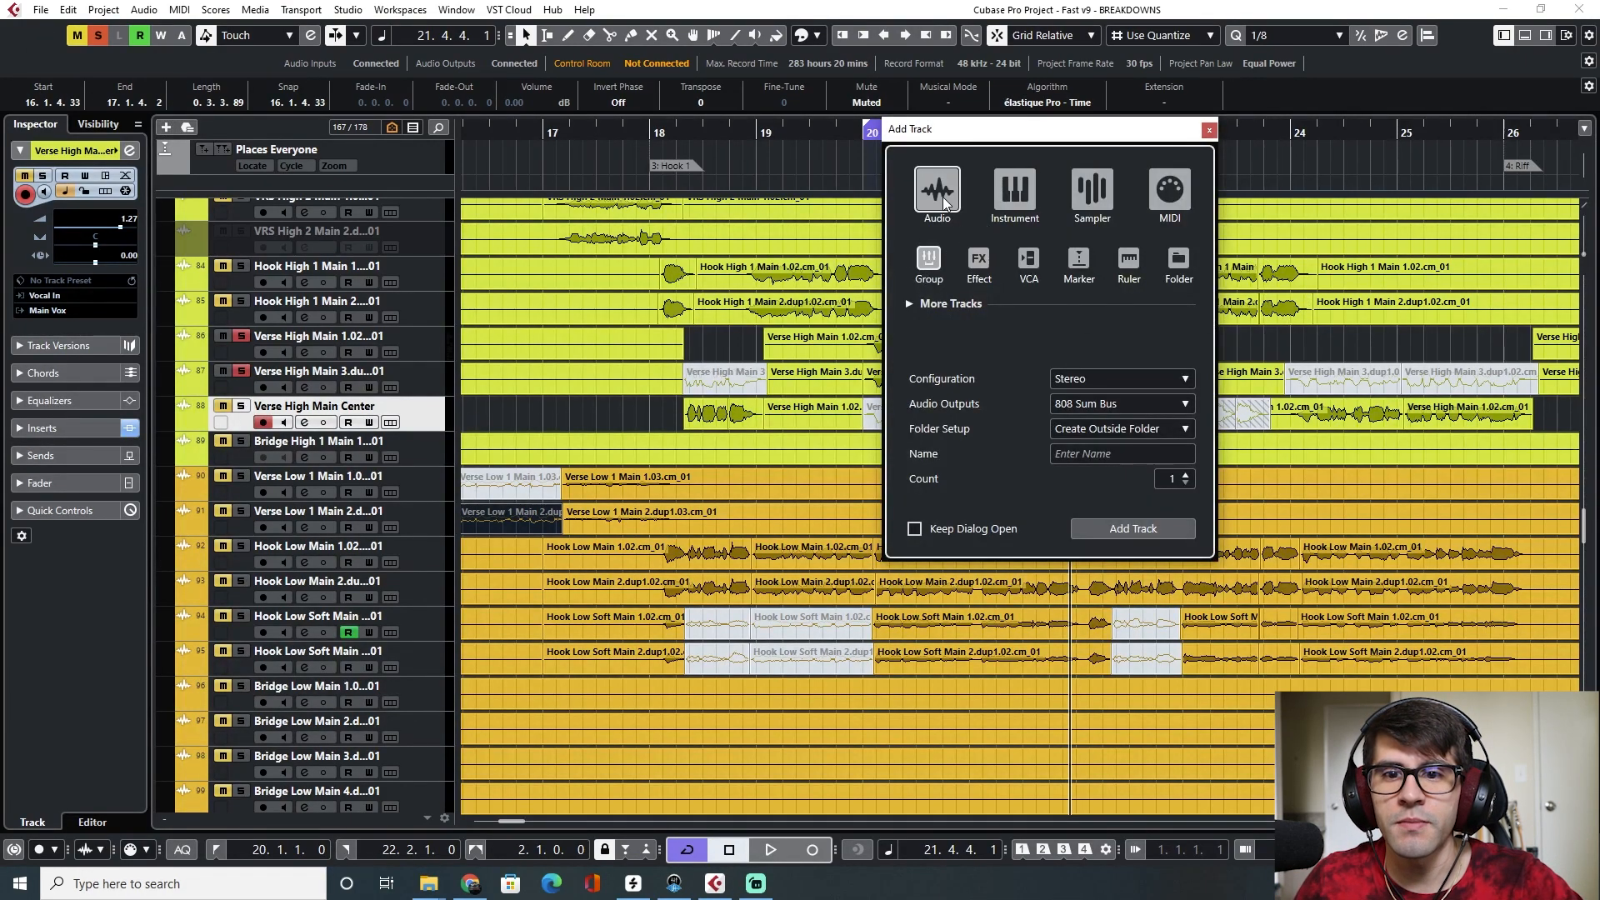
left_click(1013, 188)
left_click(1094, 354)
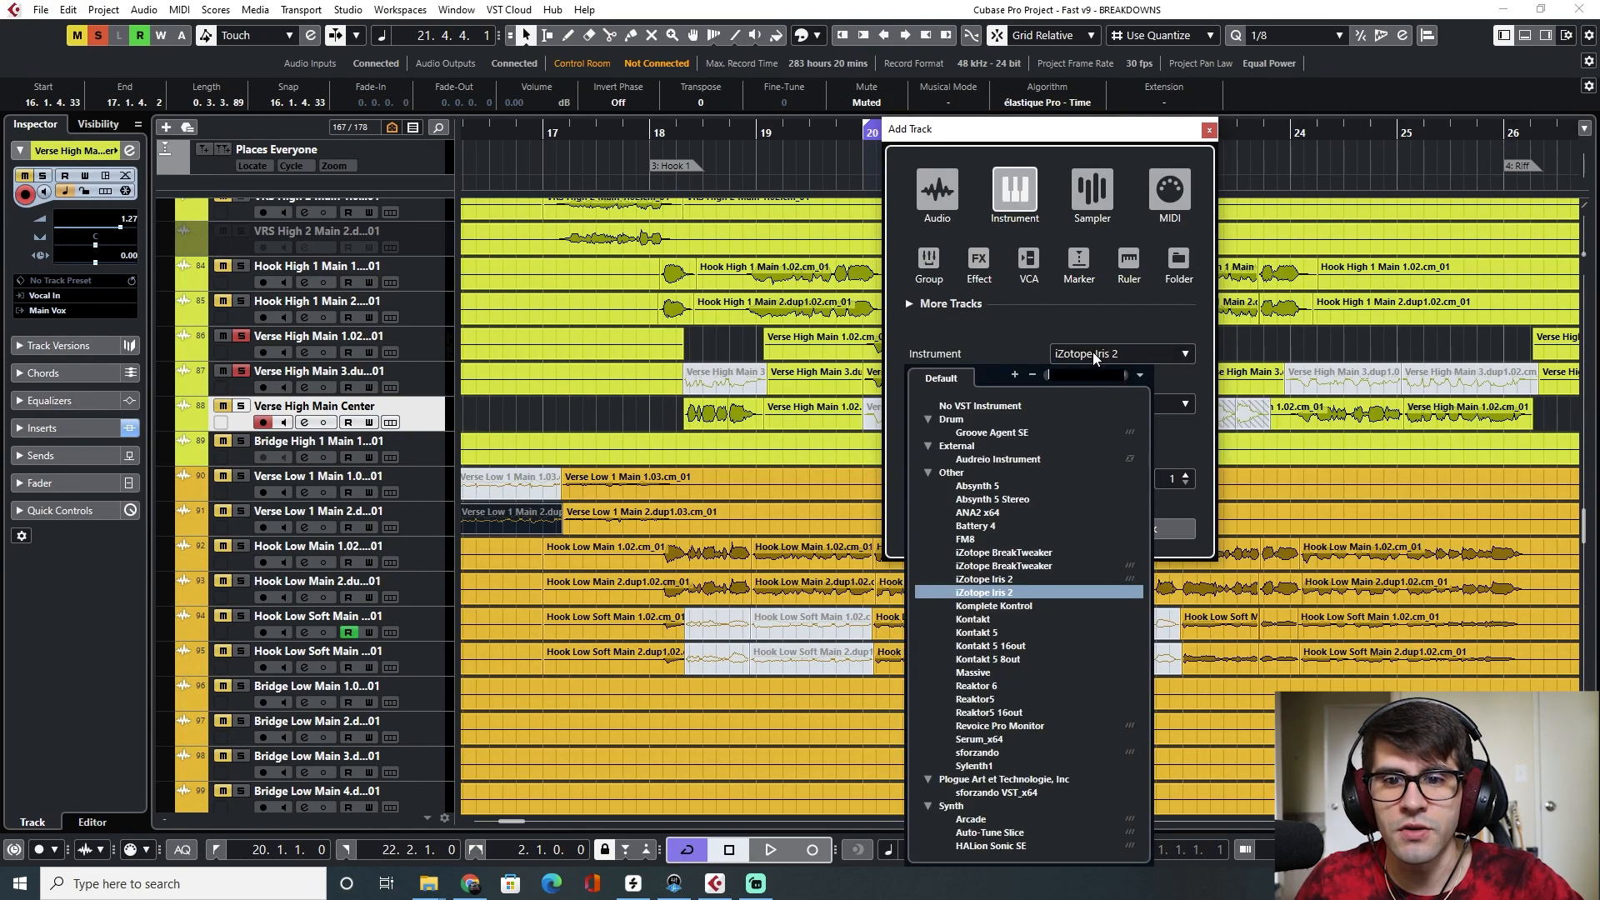
scroll(990, 758, "down", 6)
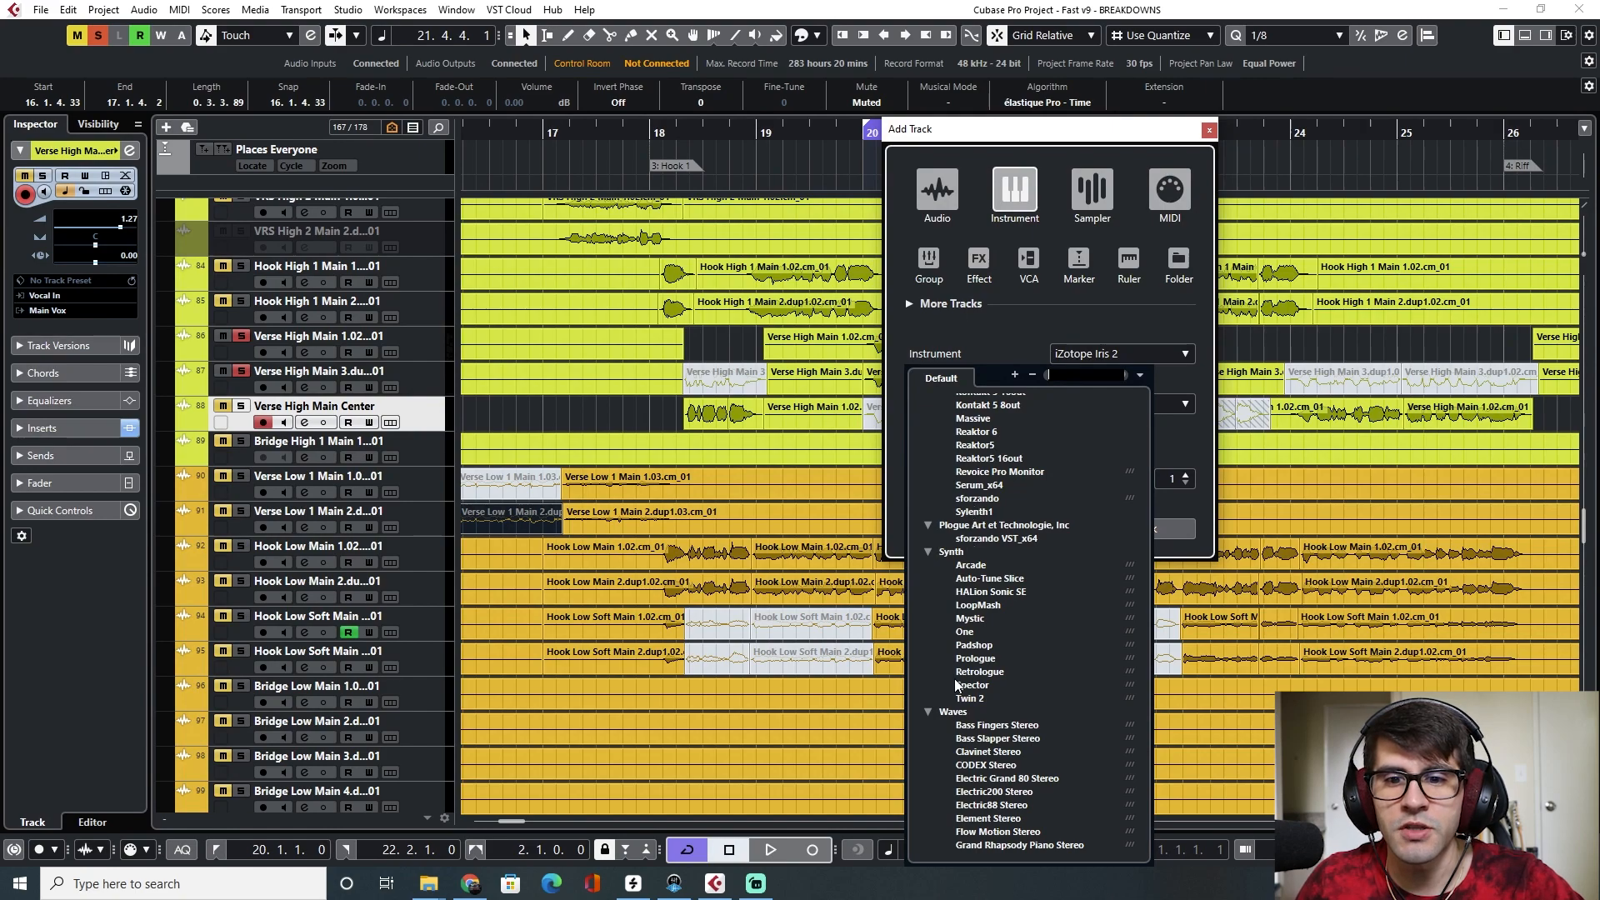
type("seru")
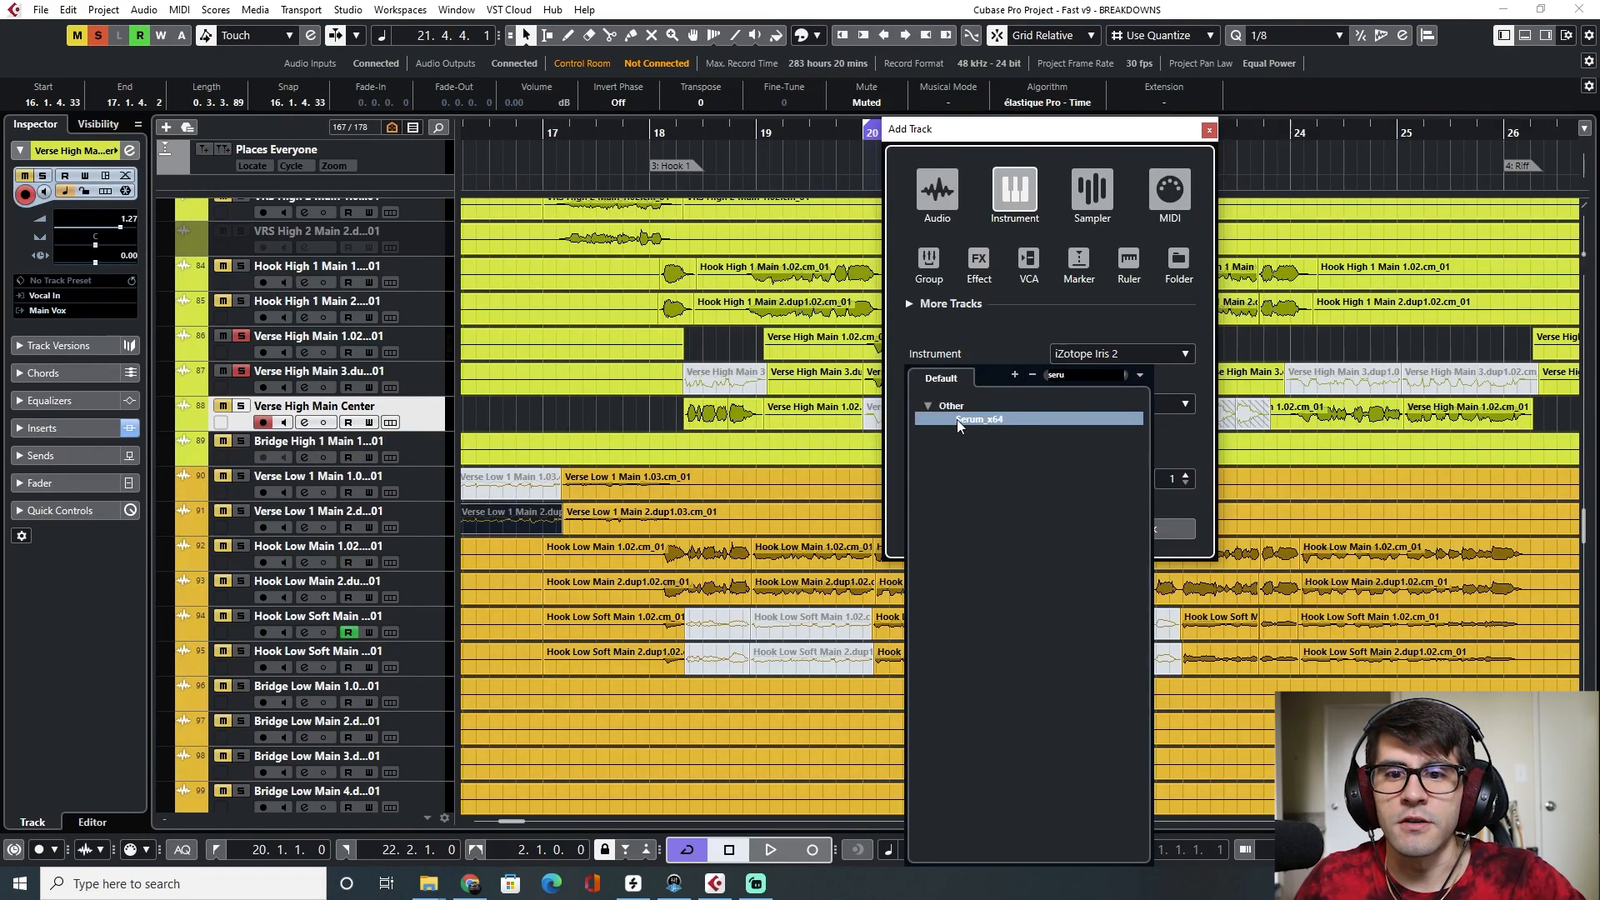
left_click(958, 419)
left_click(1123, 413)
left_click(1118, 478)
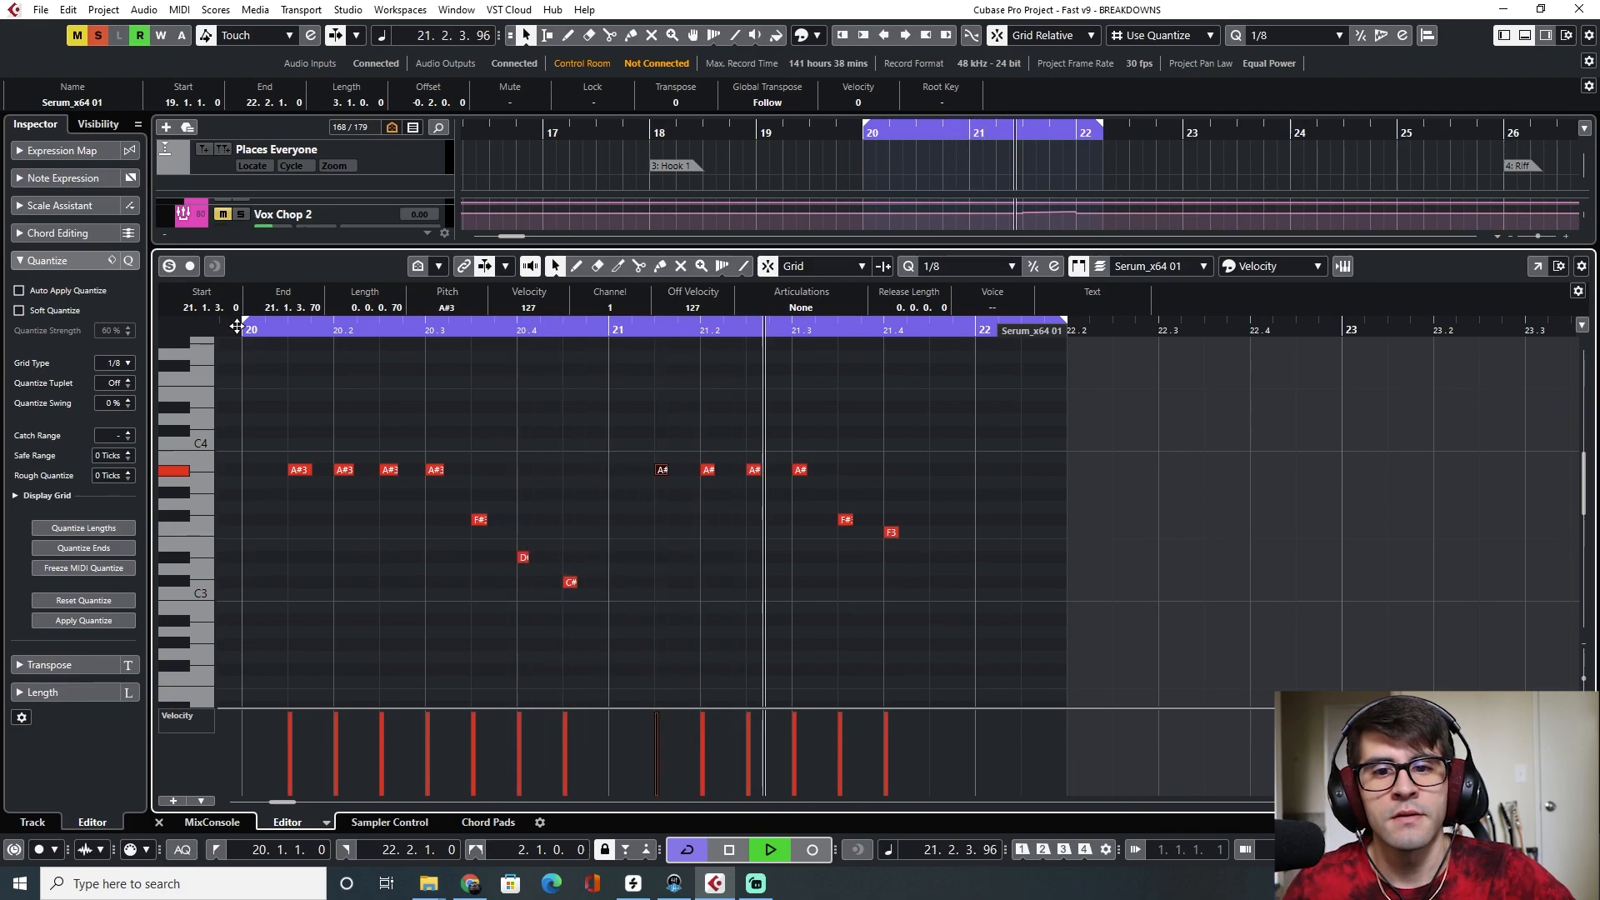
Play back the Serum part in the key editor
key("space")
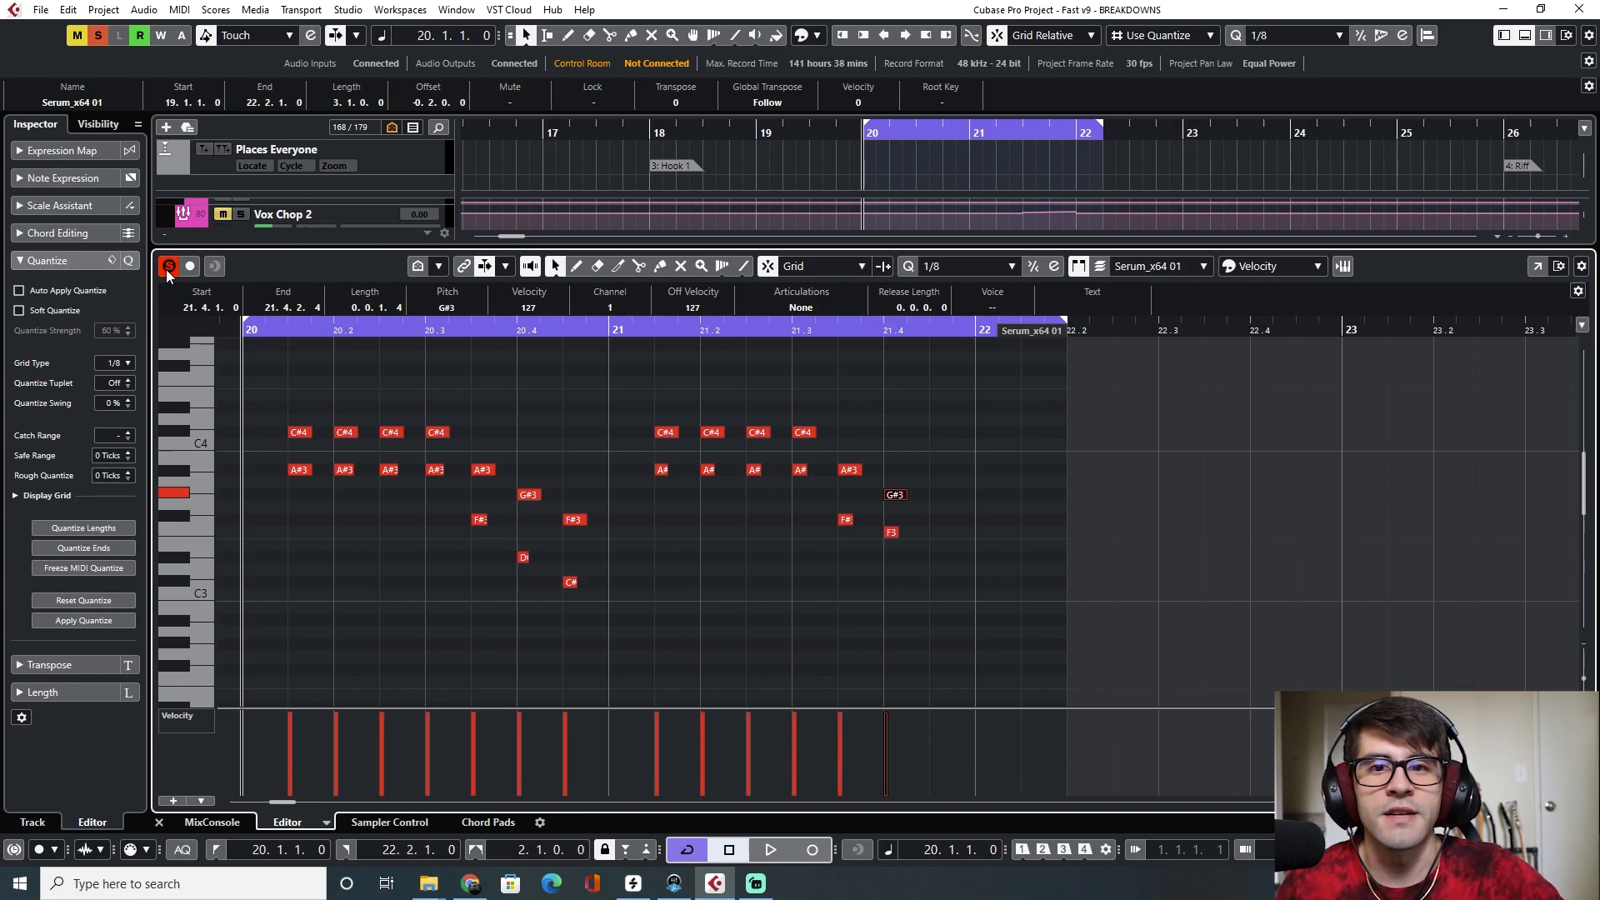
key("space")
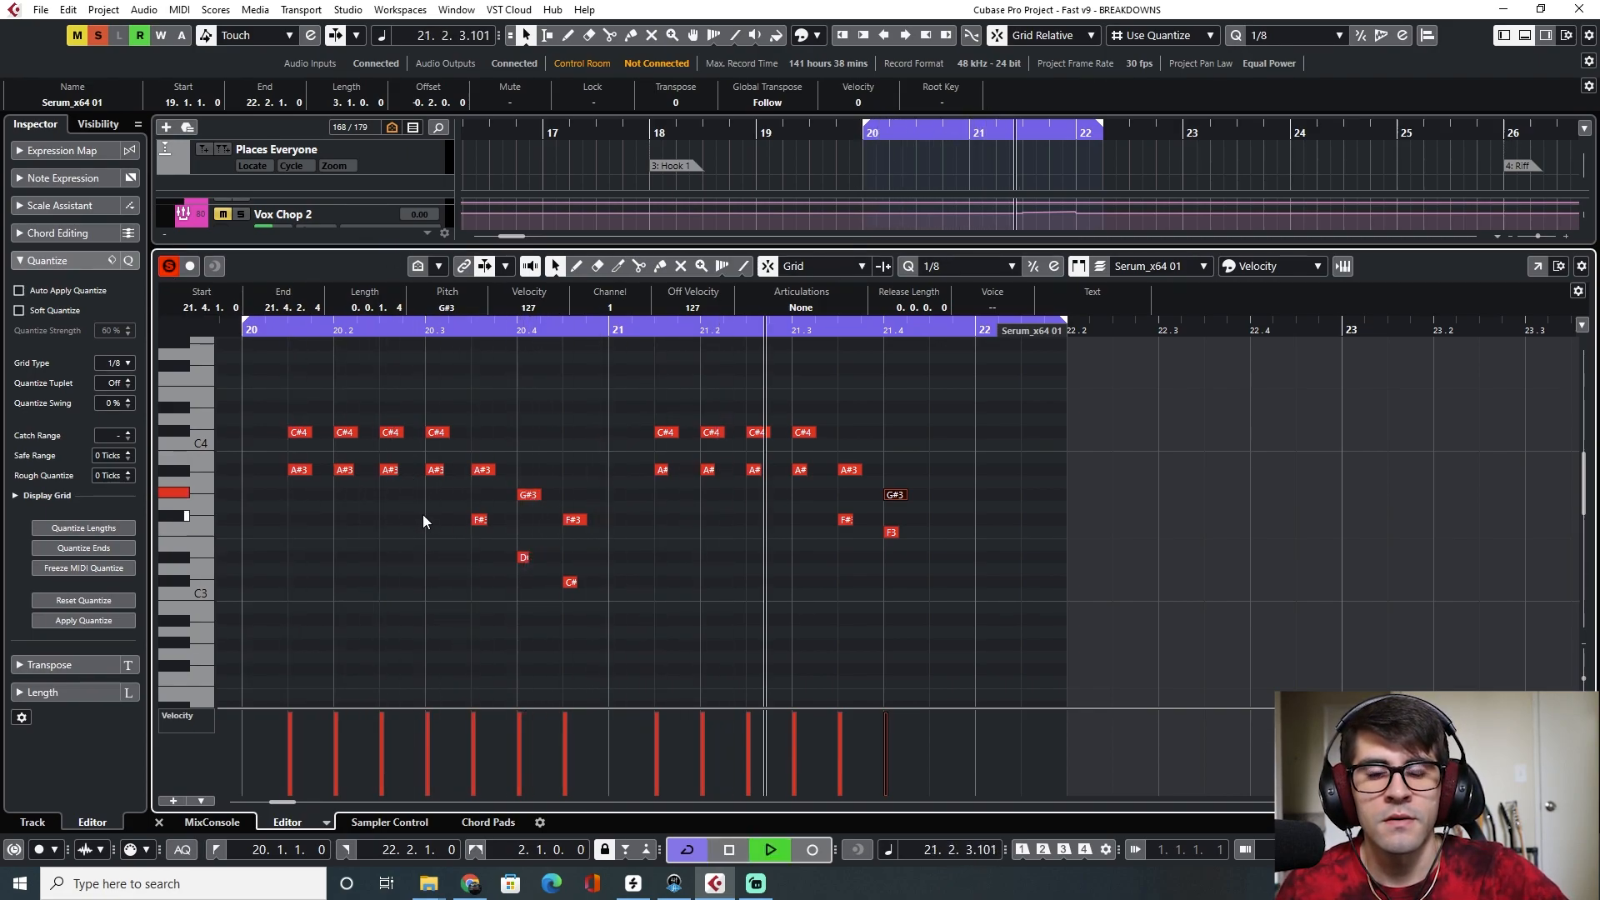
key("space")
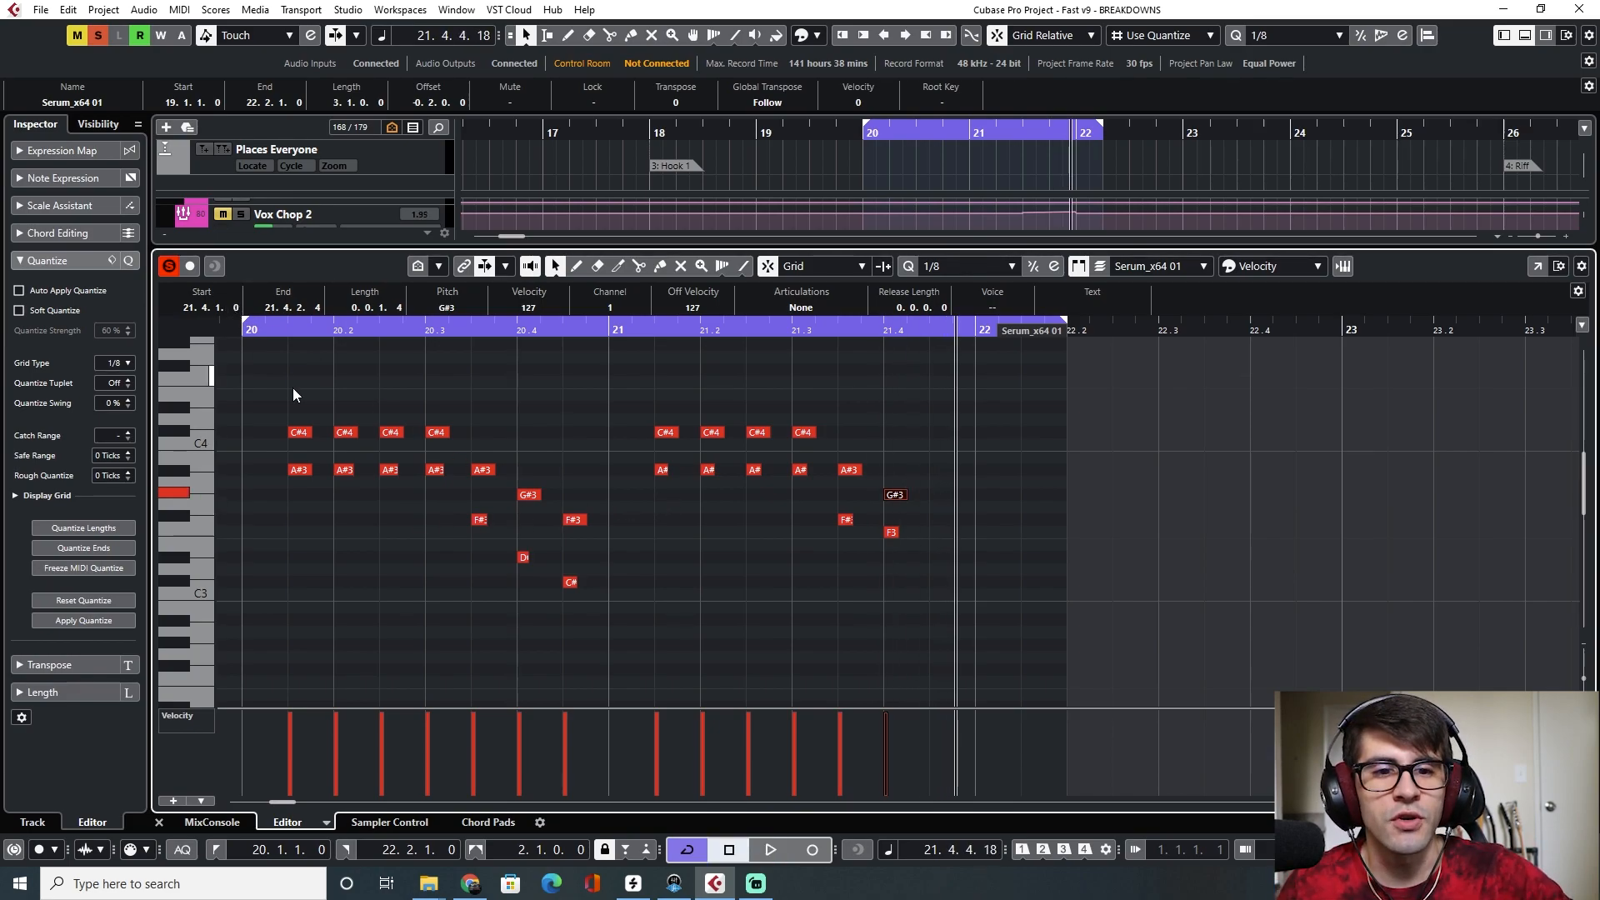
With the Mute tool, mute the C#4 notes and the added higher notes in both halves of the phrase
key("7")
left_click_drag(290, 387, 601, 498)
left_click(574, 519)
left_click_drag(614, 395, 923, 498)
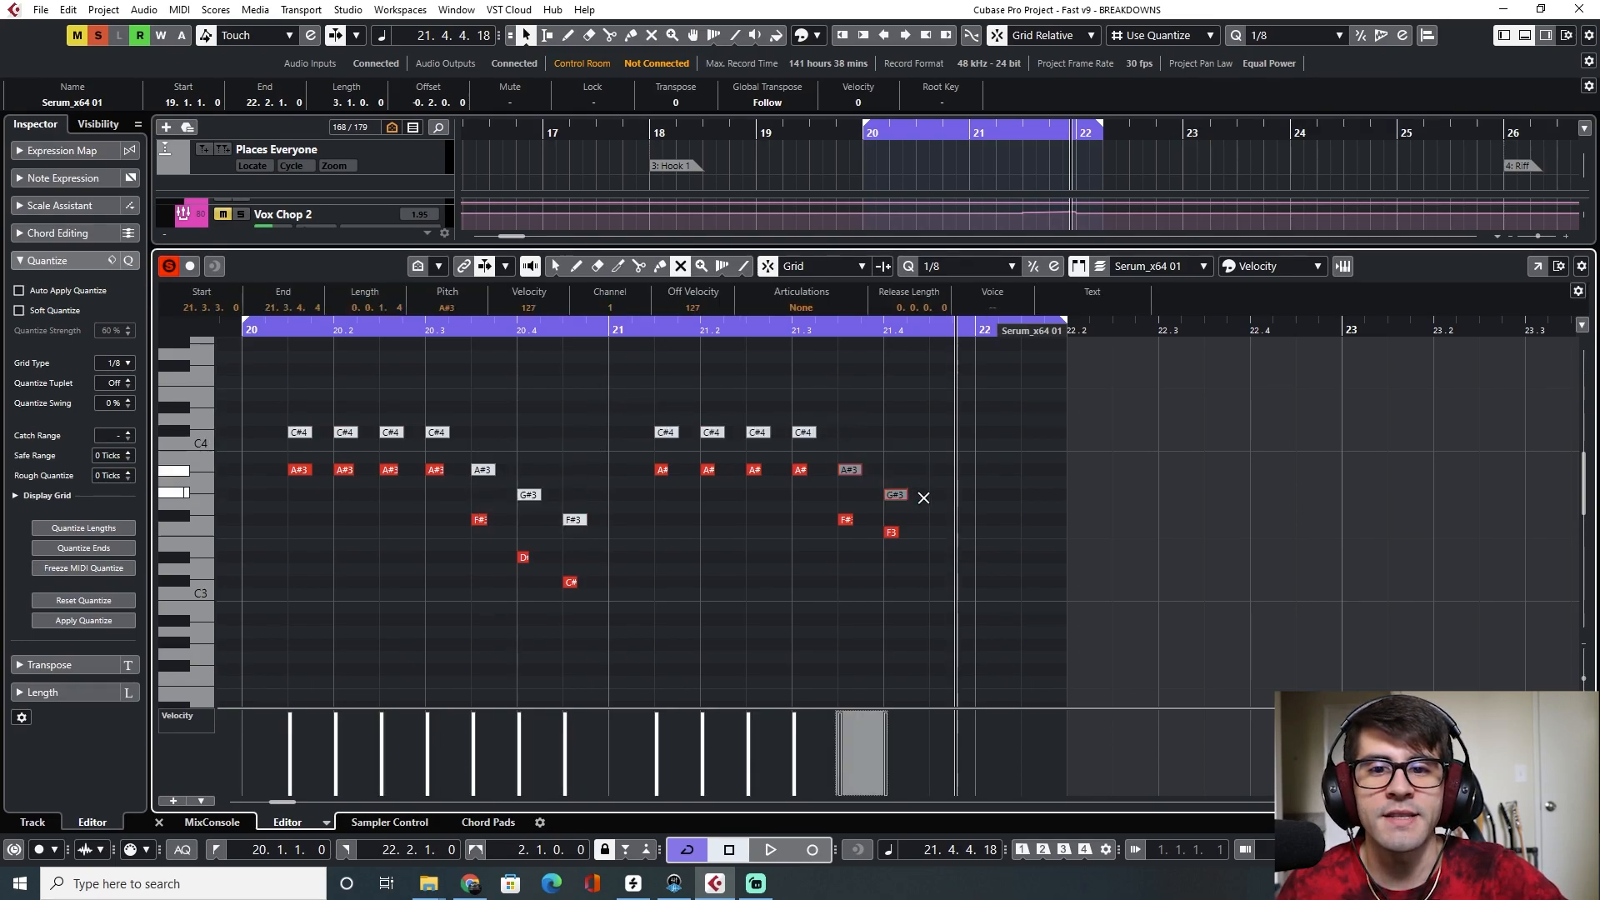
right_click(551, 398)
left_click(537, 406)
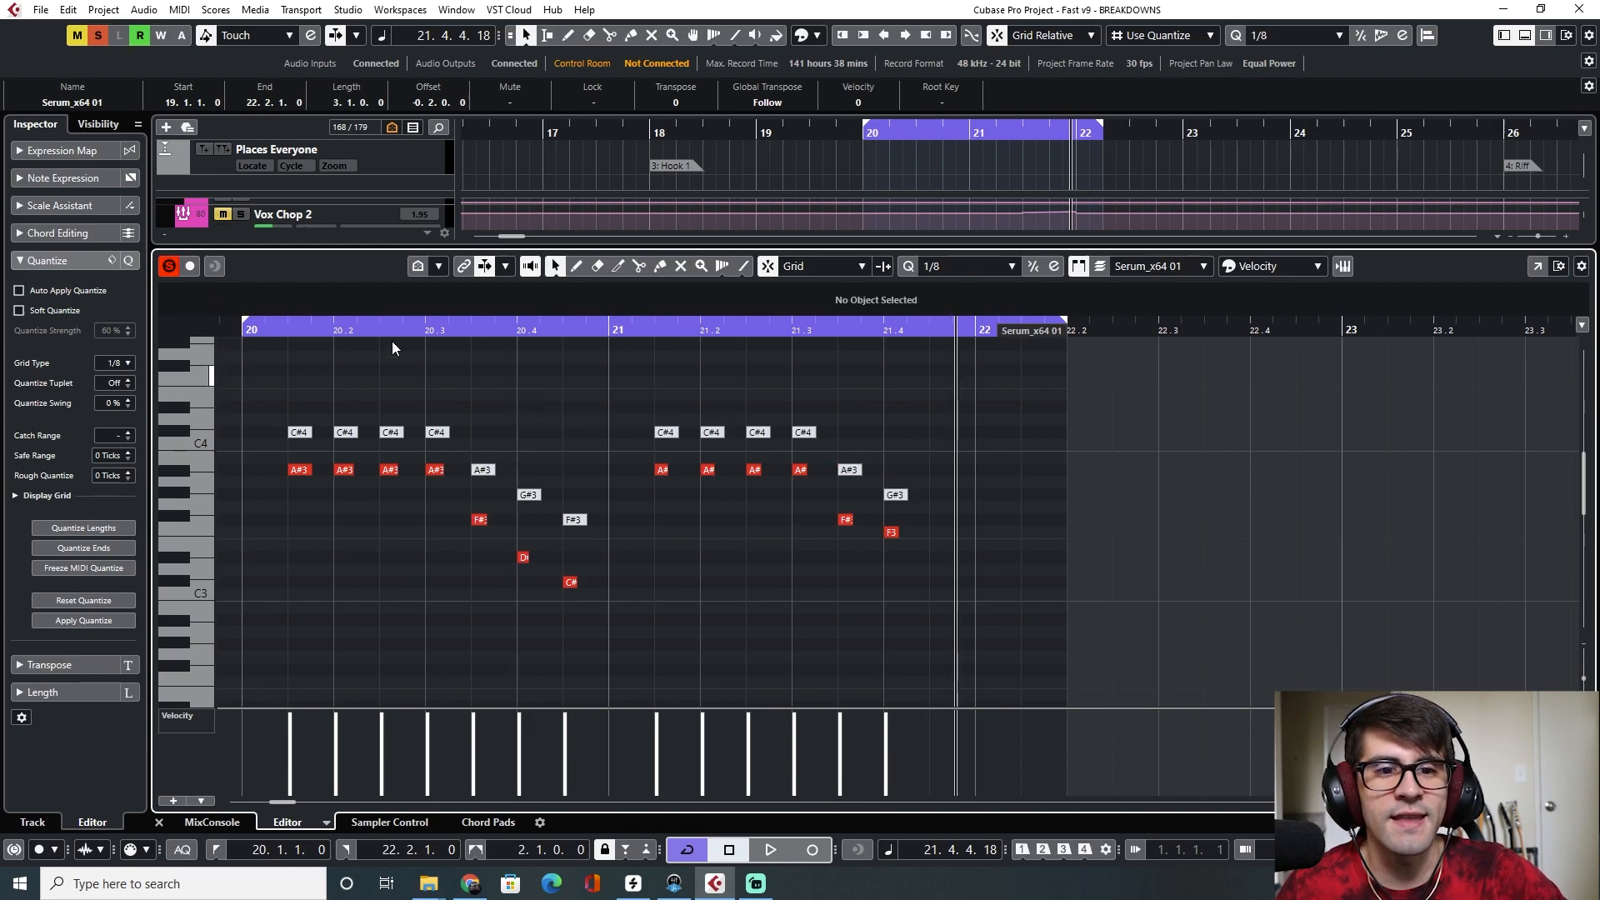
Play the Serum part from the start of bar 20 in the key editor
left_click(247, 330)
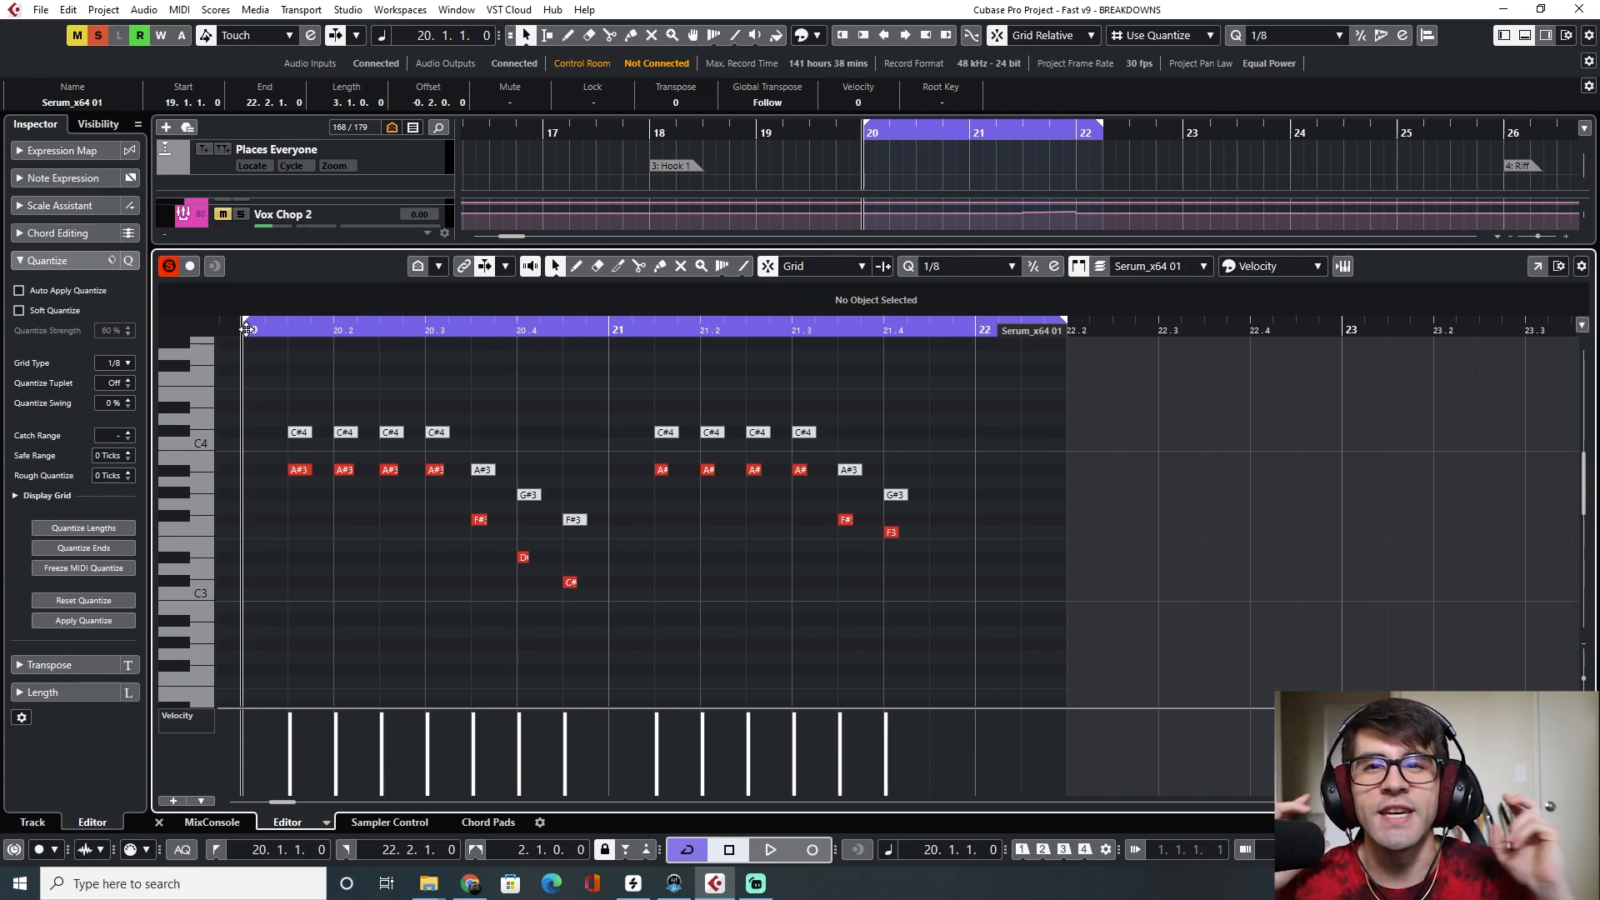
key("space")
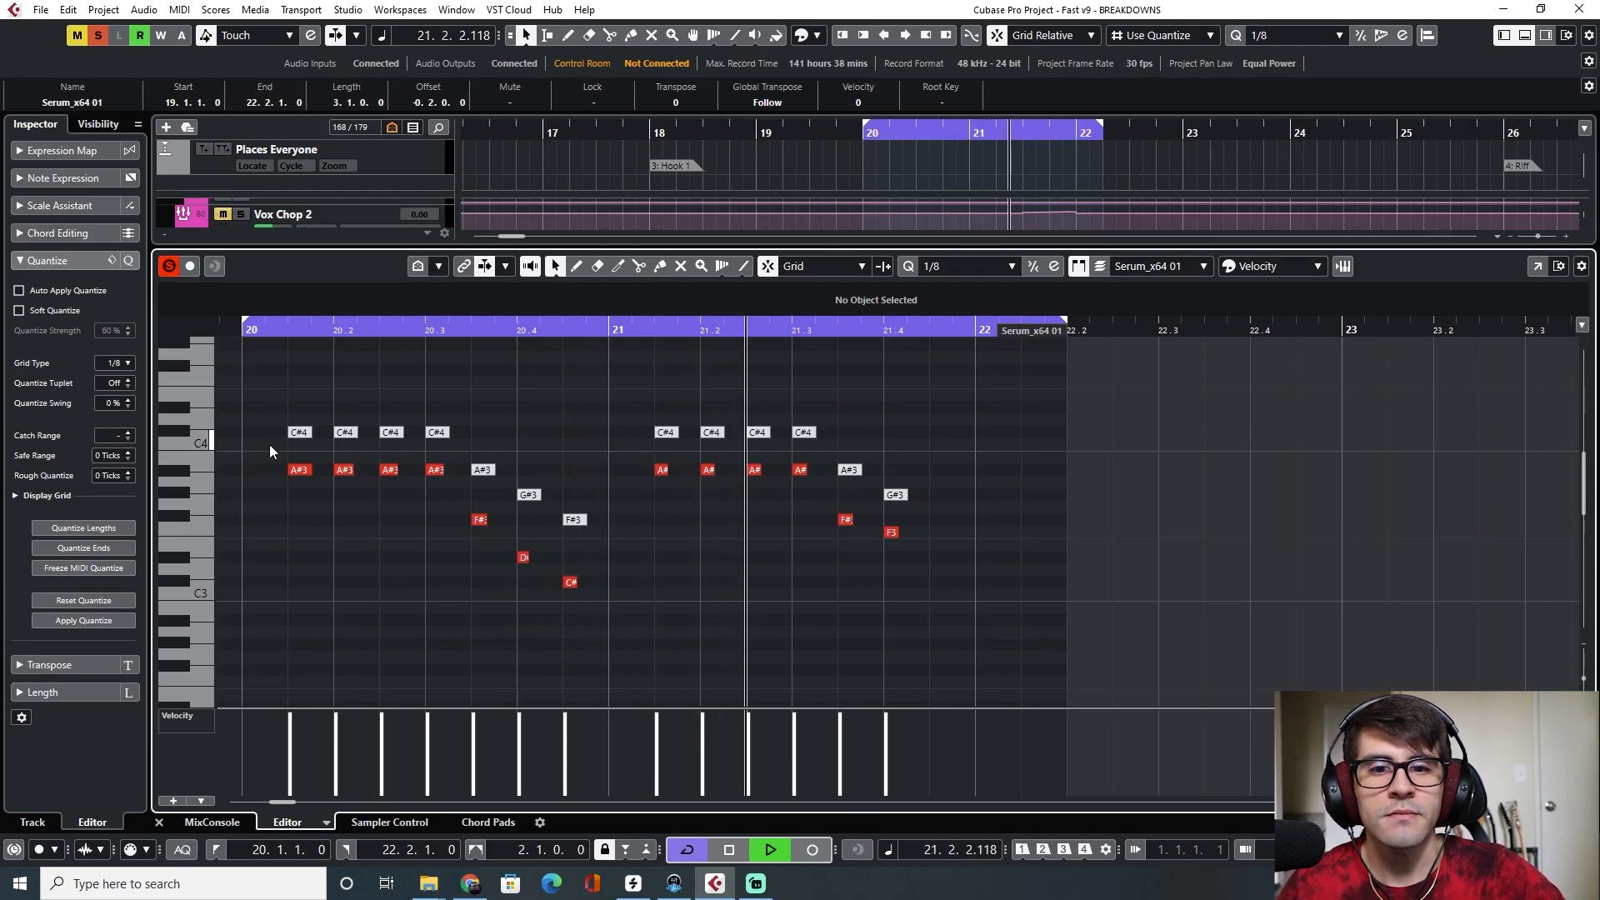
key("space")
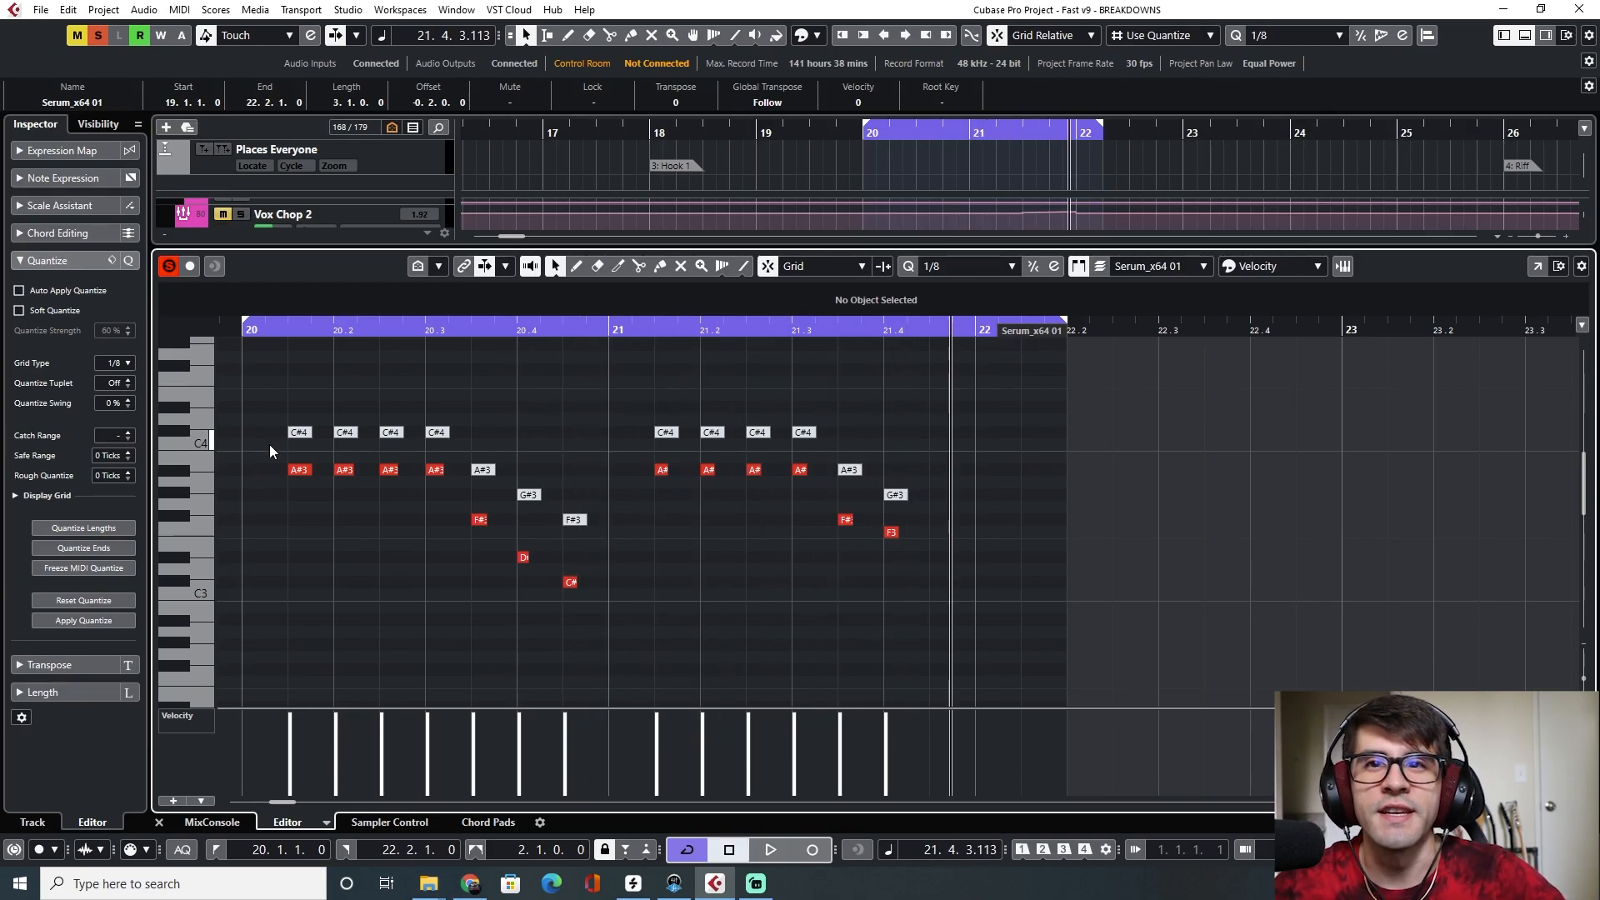
Return to the project window and set the cycle range to bars 10 through 18, placing the playhead at bar 10
left_click(160, 823)
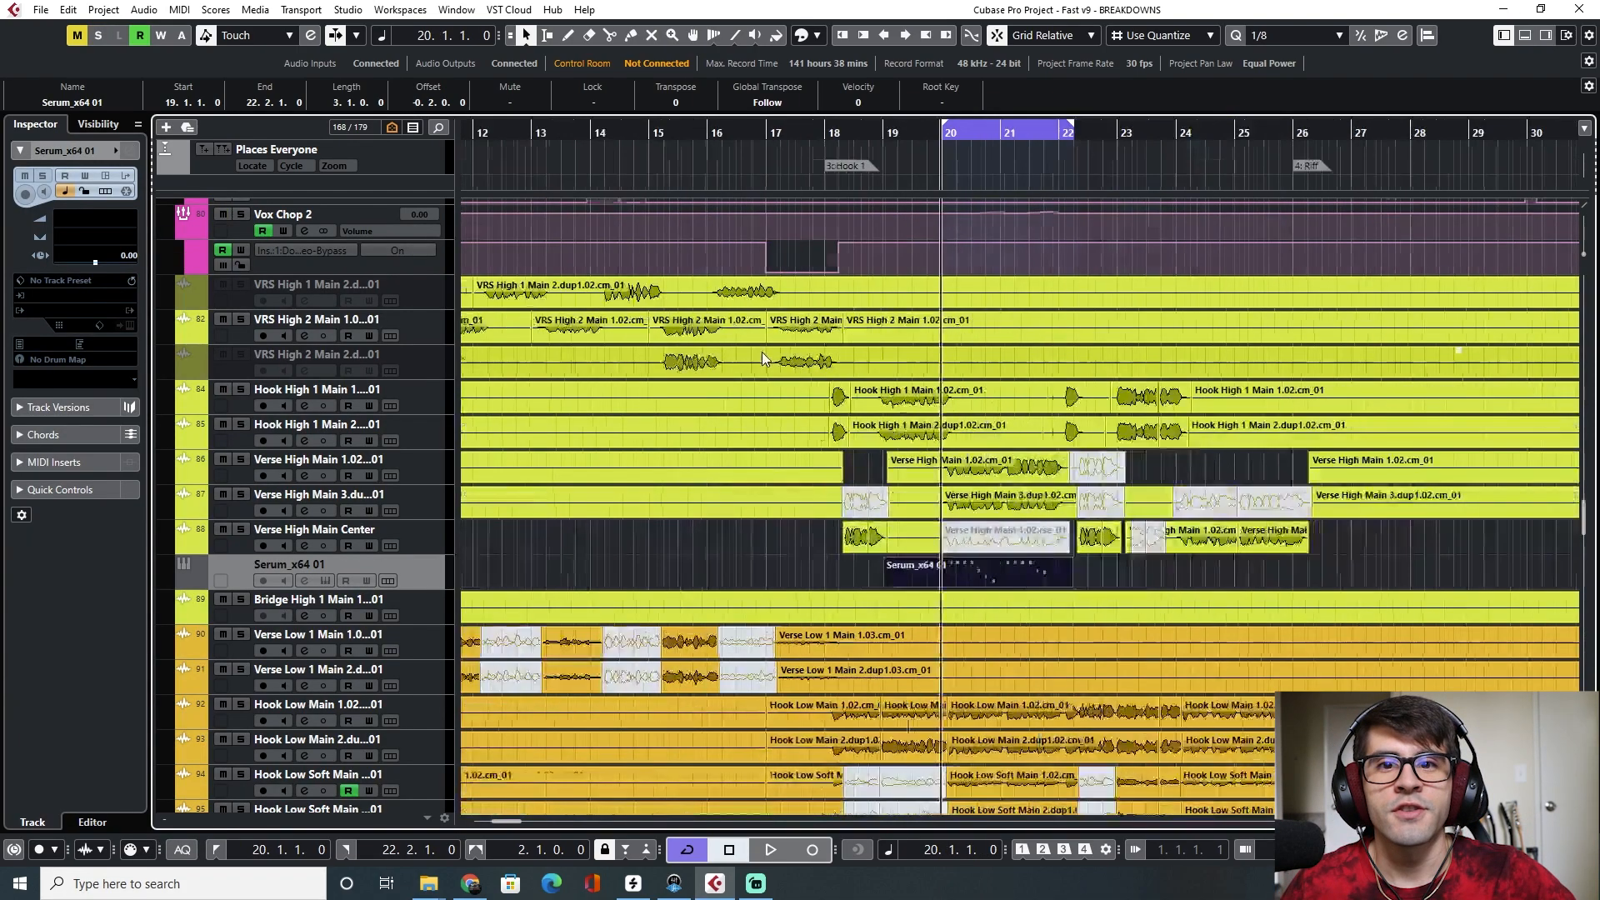
scroll(762, 352, "down", 1)
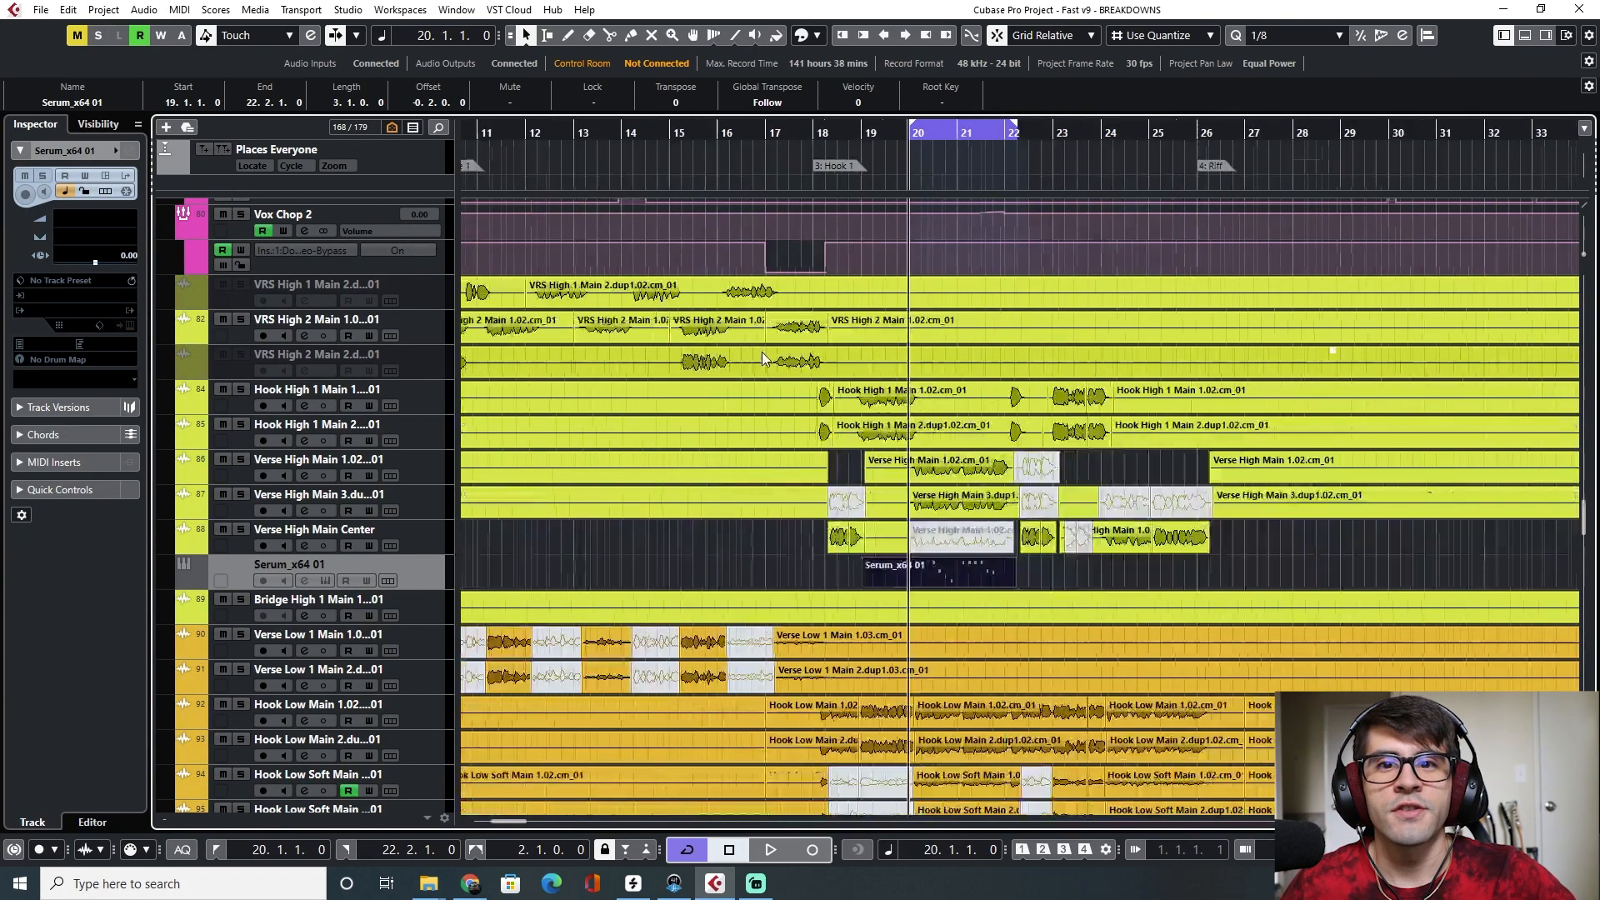
scroll(600, 221, "left", 4)
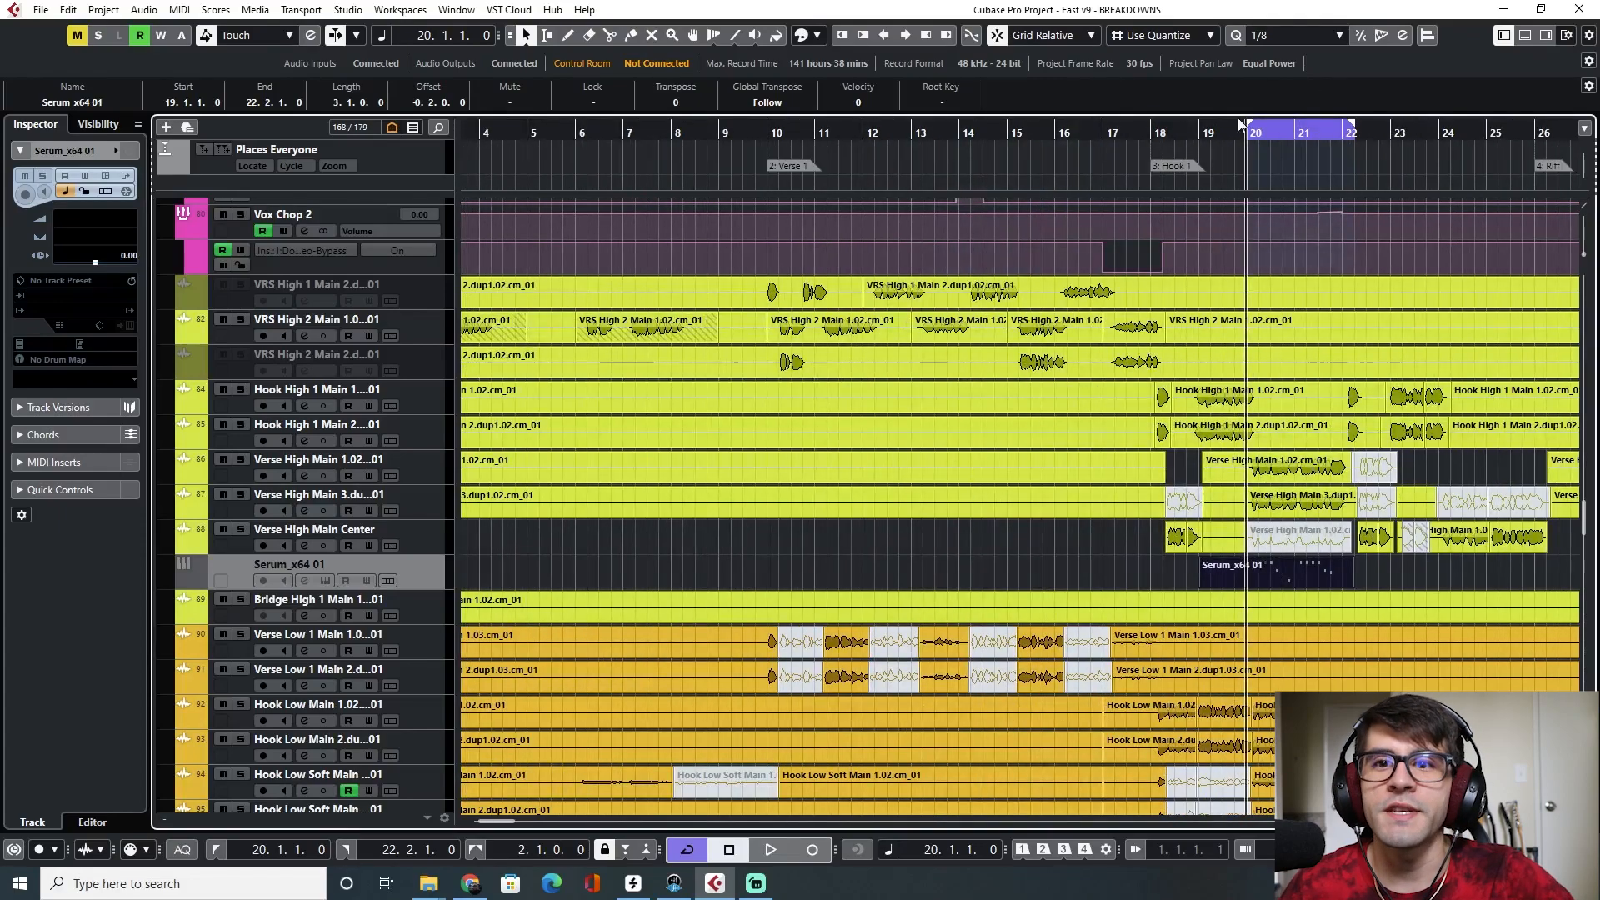
left_click_drag(1249, 124, 842, 123)
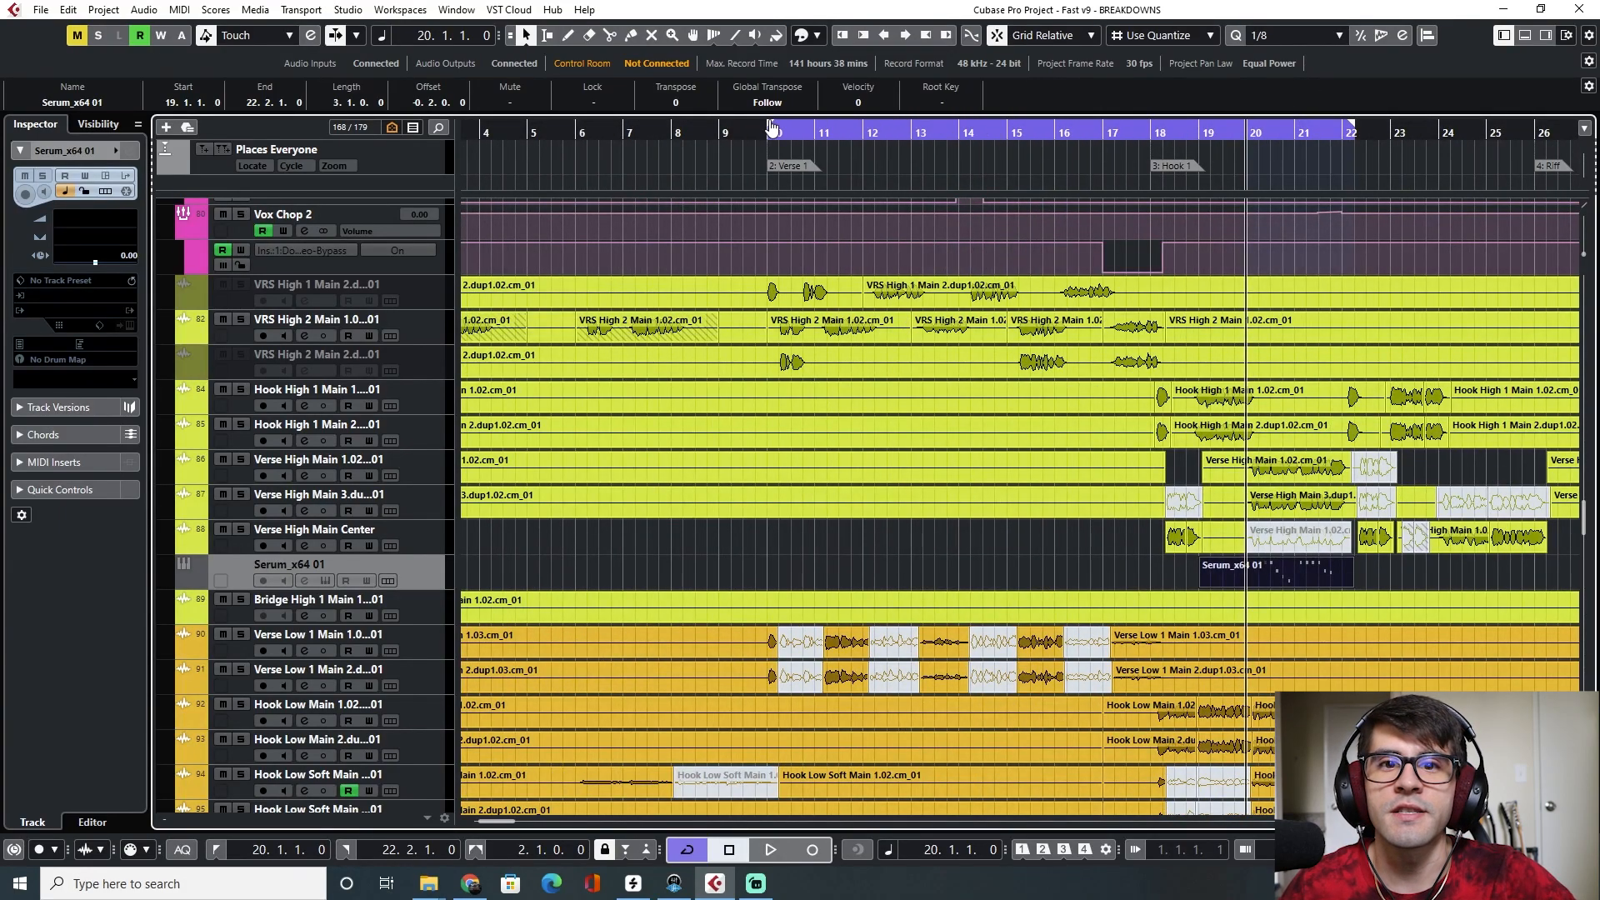
left_click_drag(1349, 128, 1155, 134)
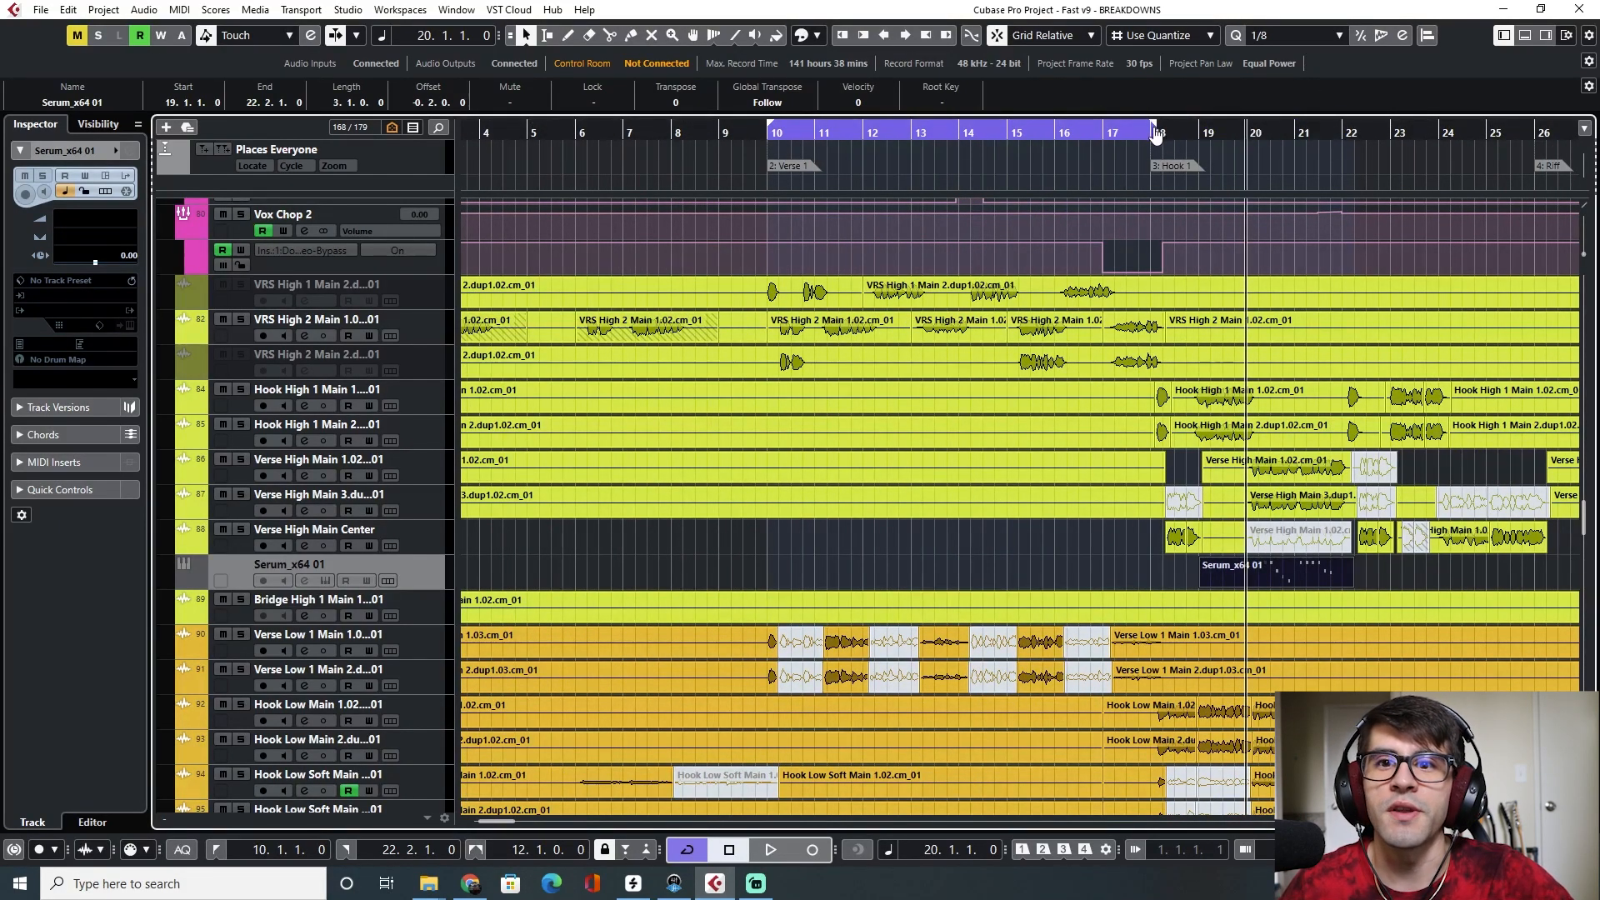
left_click(777, 151)
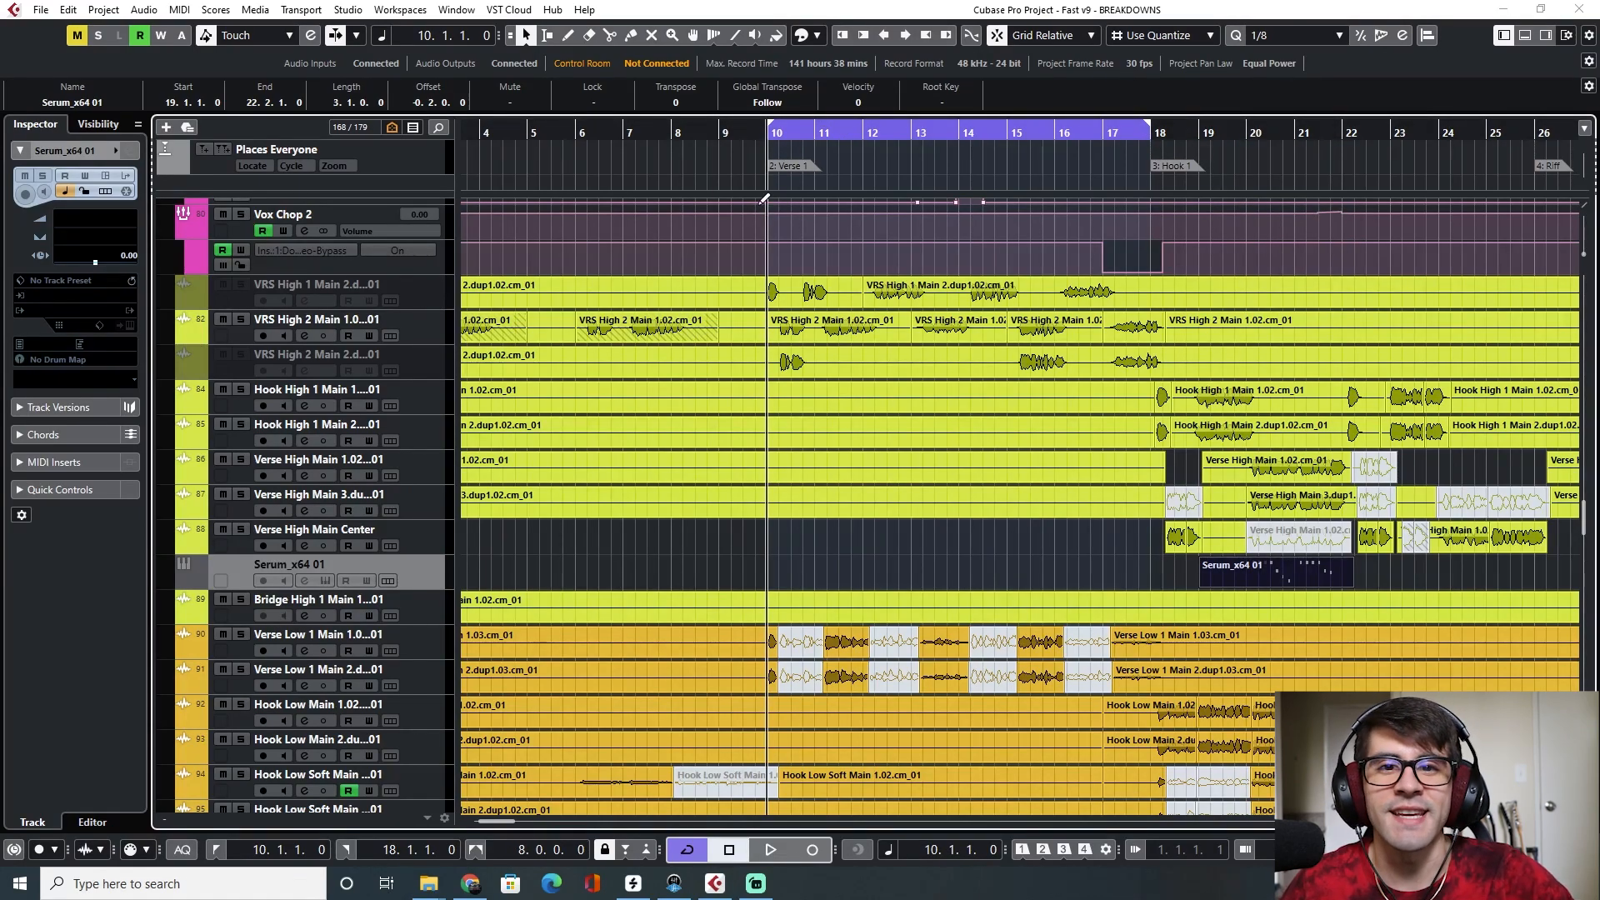
Open the Auto-Tune Pro insert on the VRS High 2 Main vocal and narrow the cycle range to bars 13 to 14
key("F3")
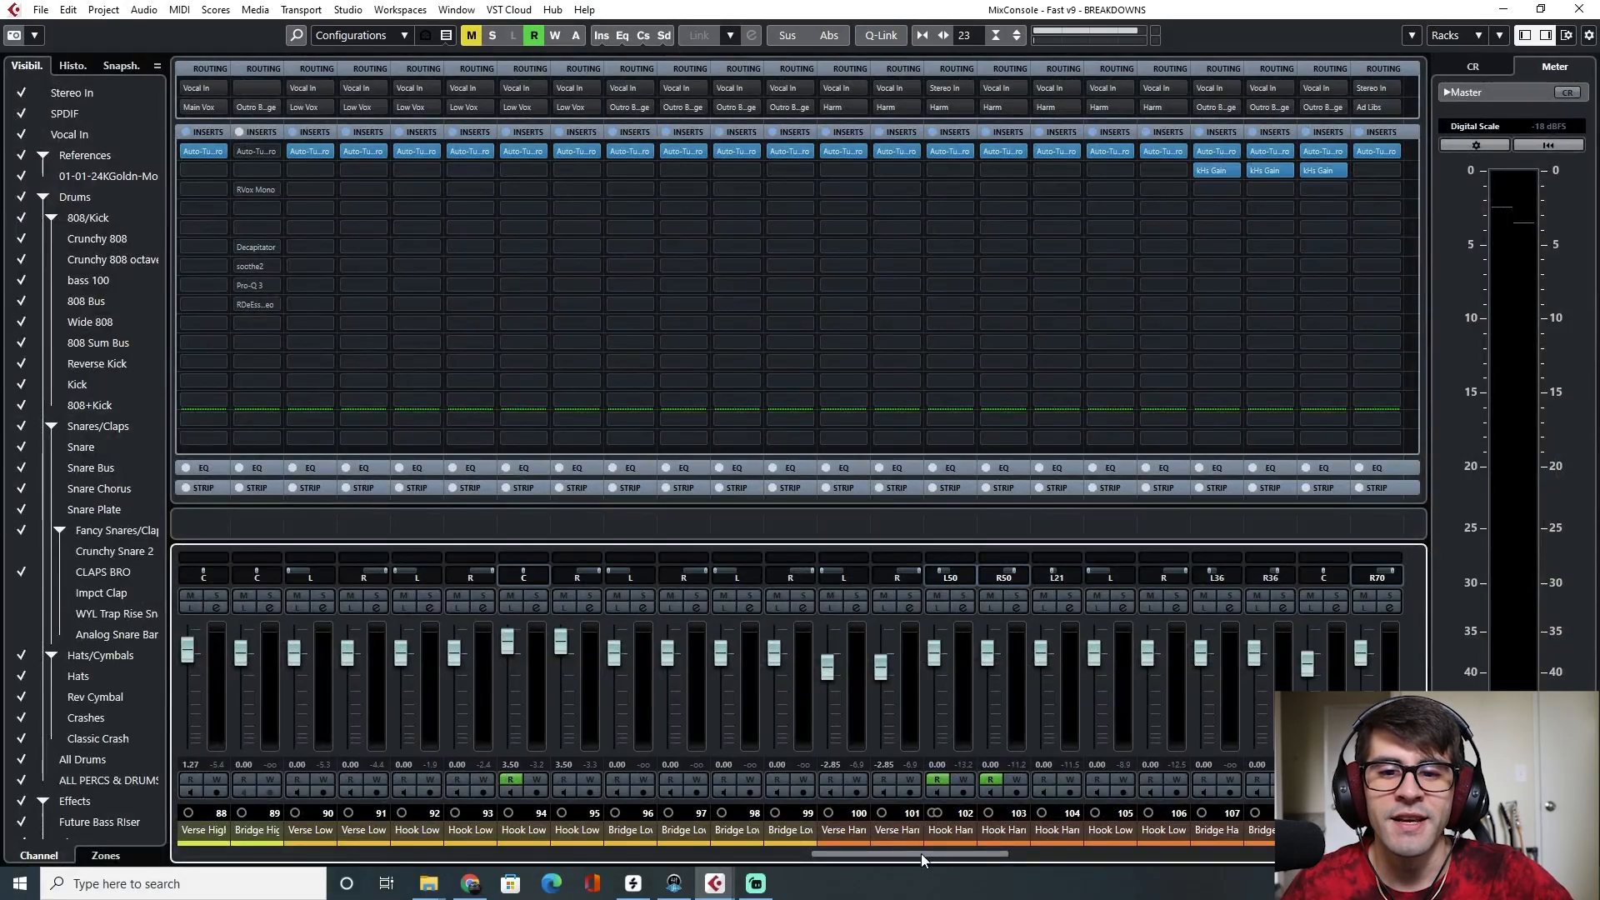
left_click_drag(909, 862, 844, 828)
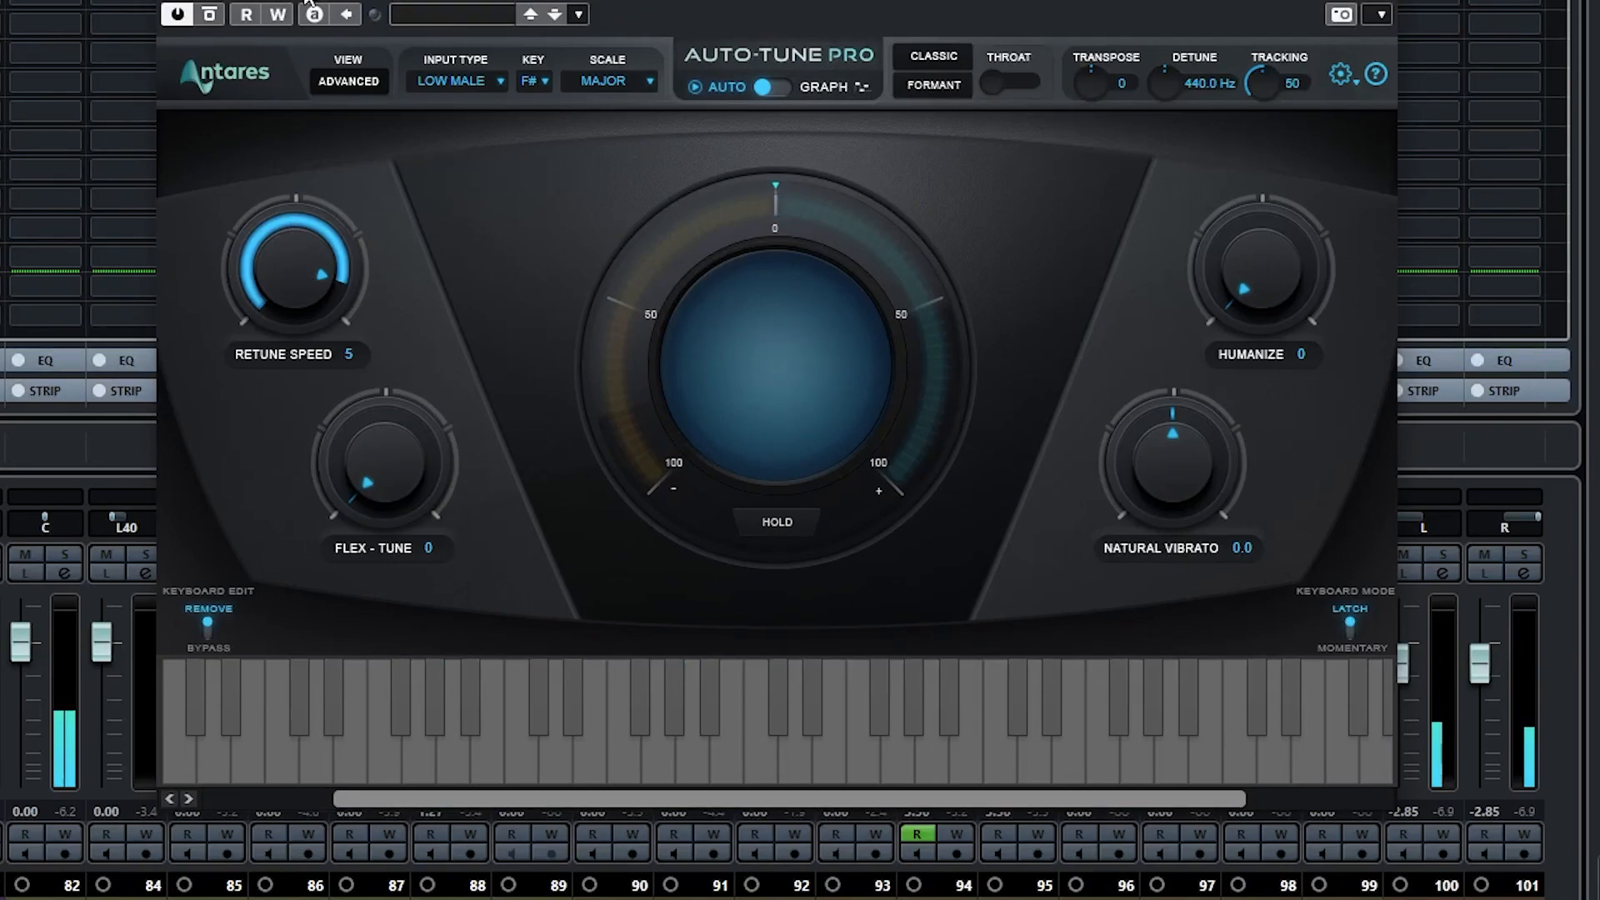
key("F3")
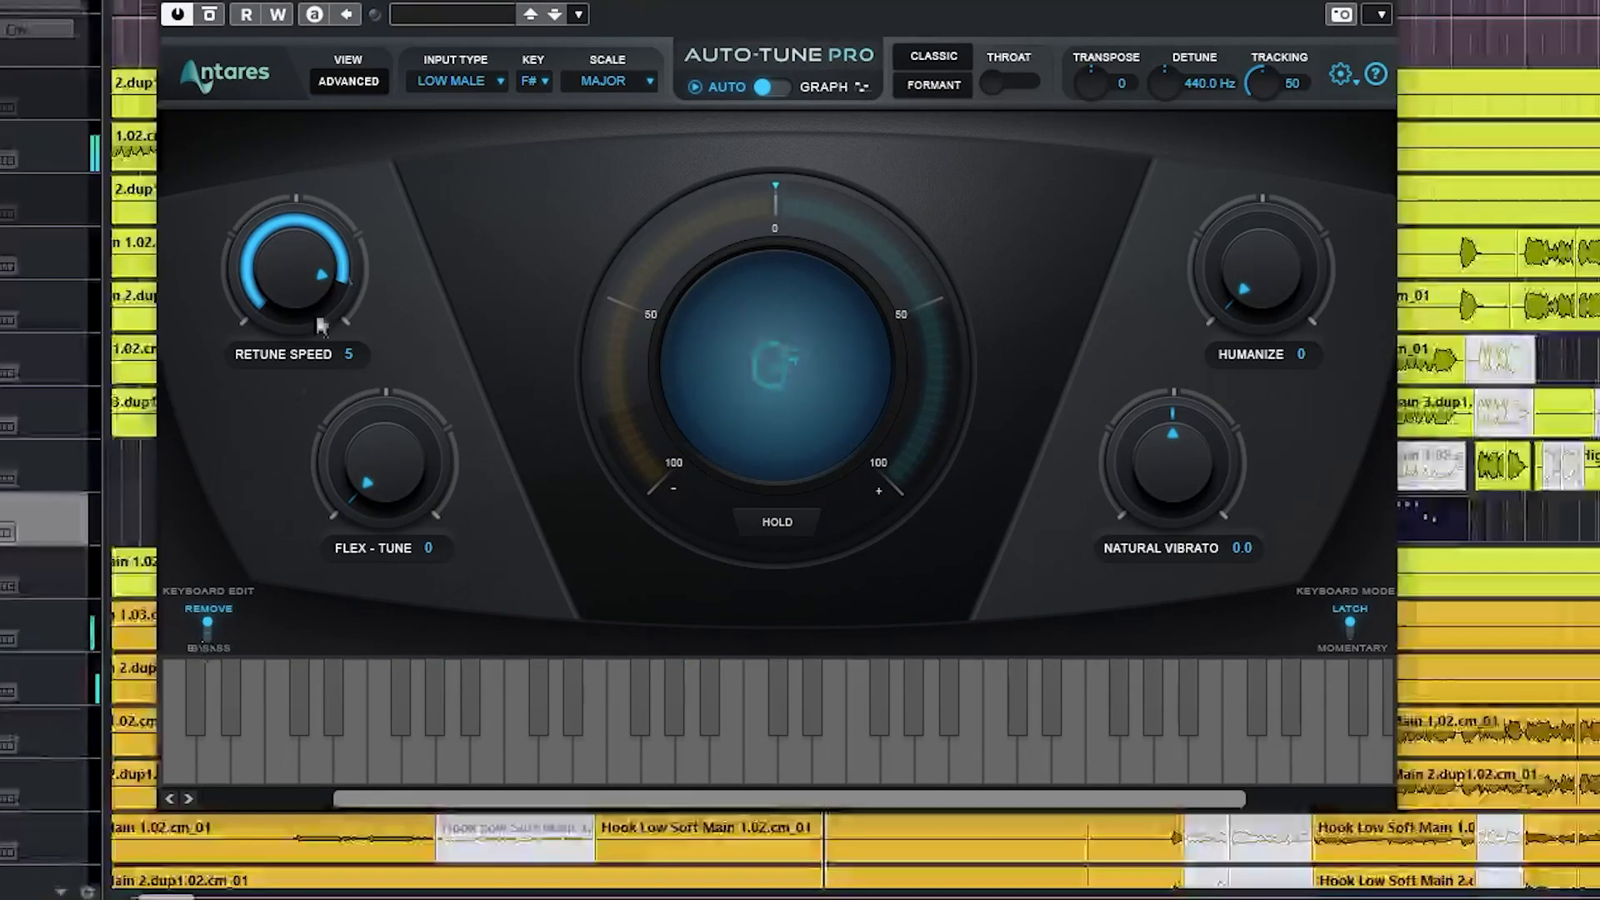
left_click_drag(819, 208, 1077, 328)
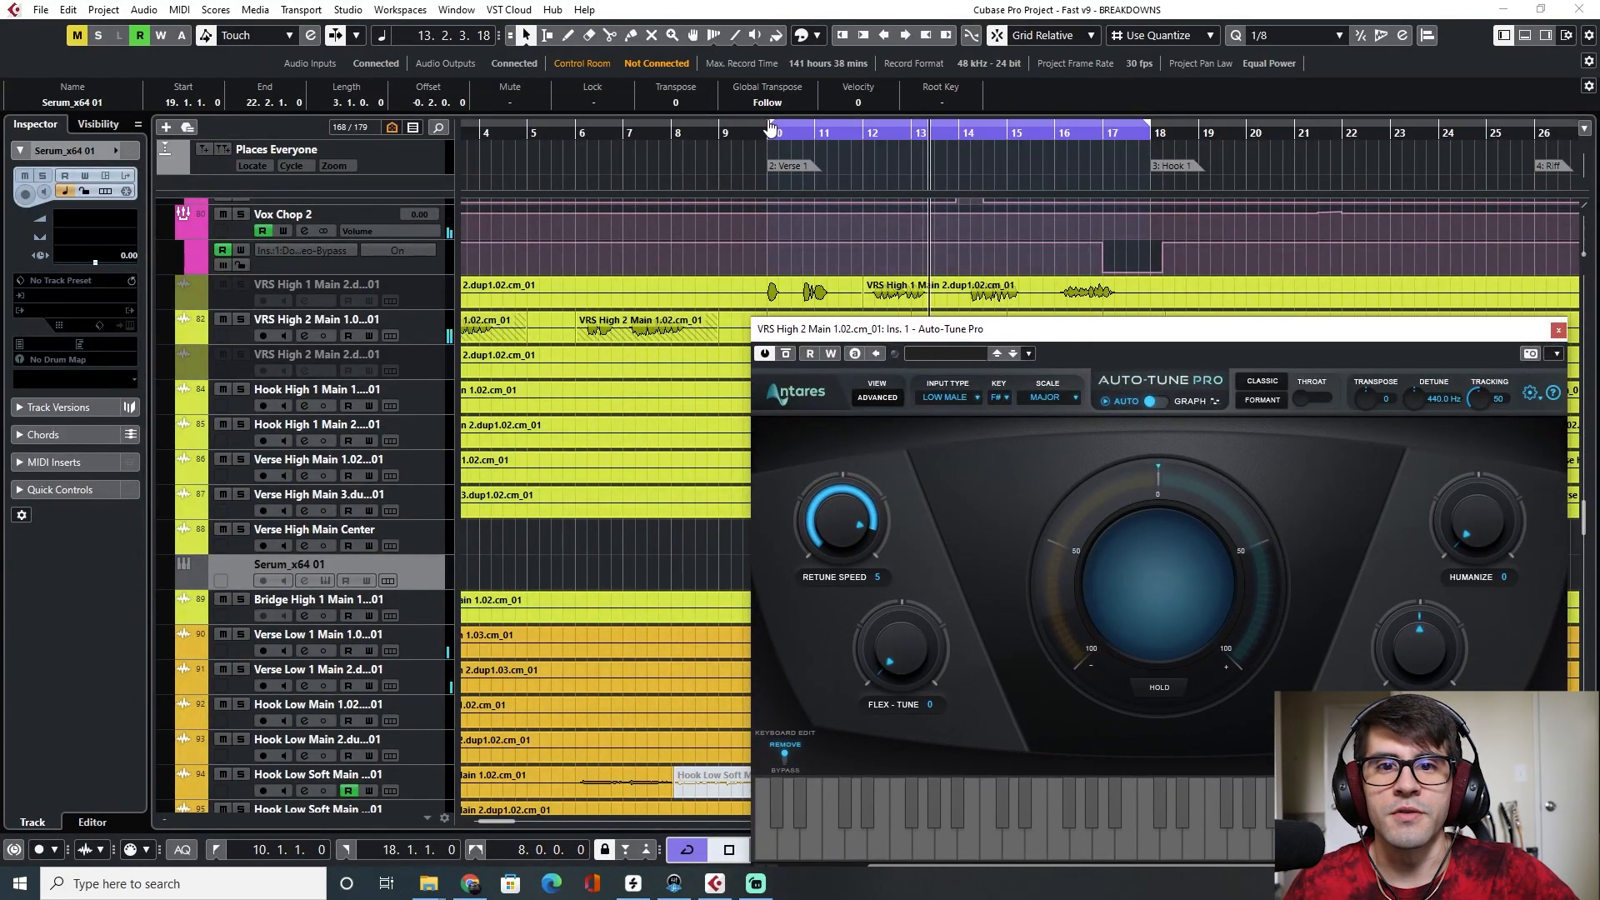
left_click_drag(767, 131, 896, 137)
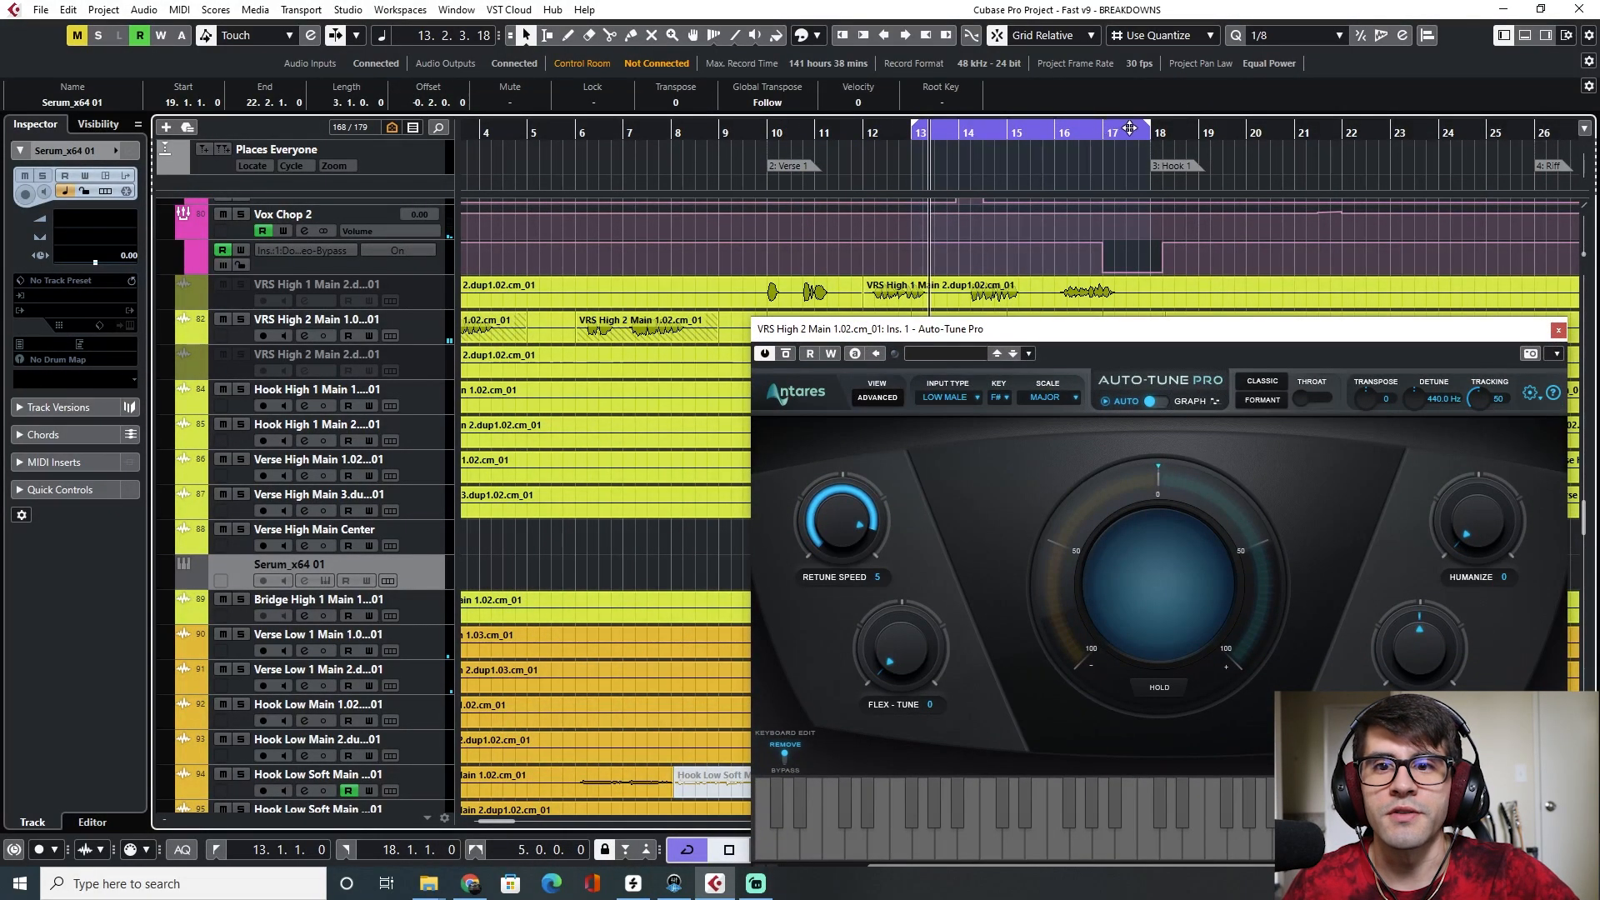
left_click_drag(1153, 126, 932, 136)
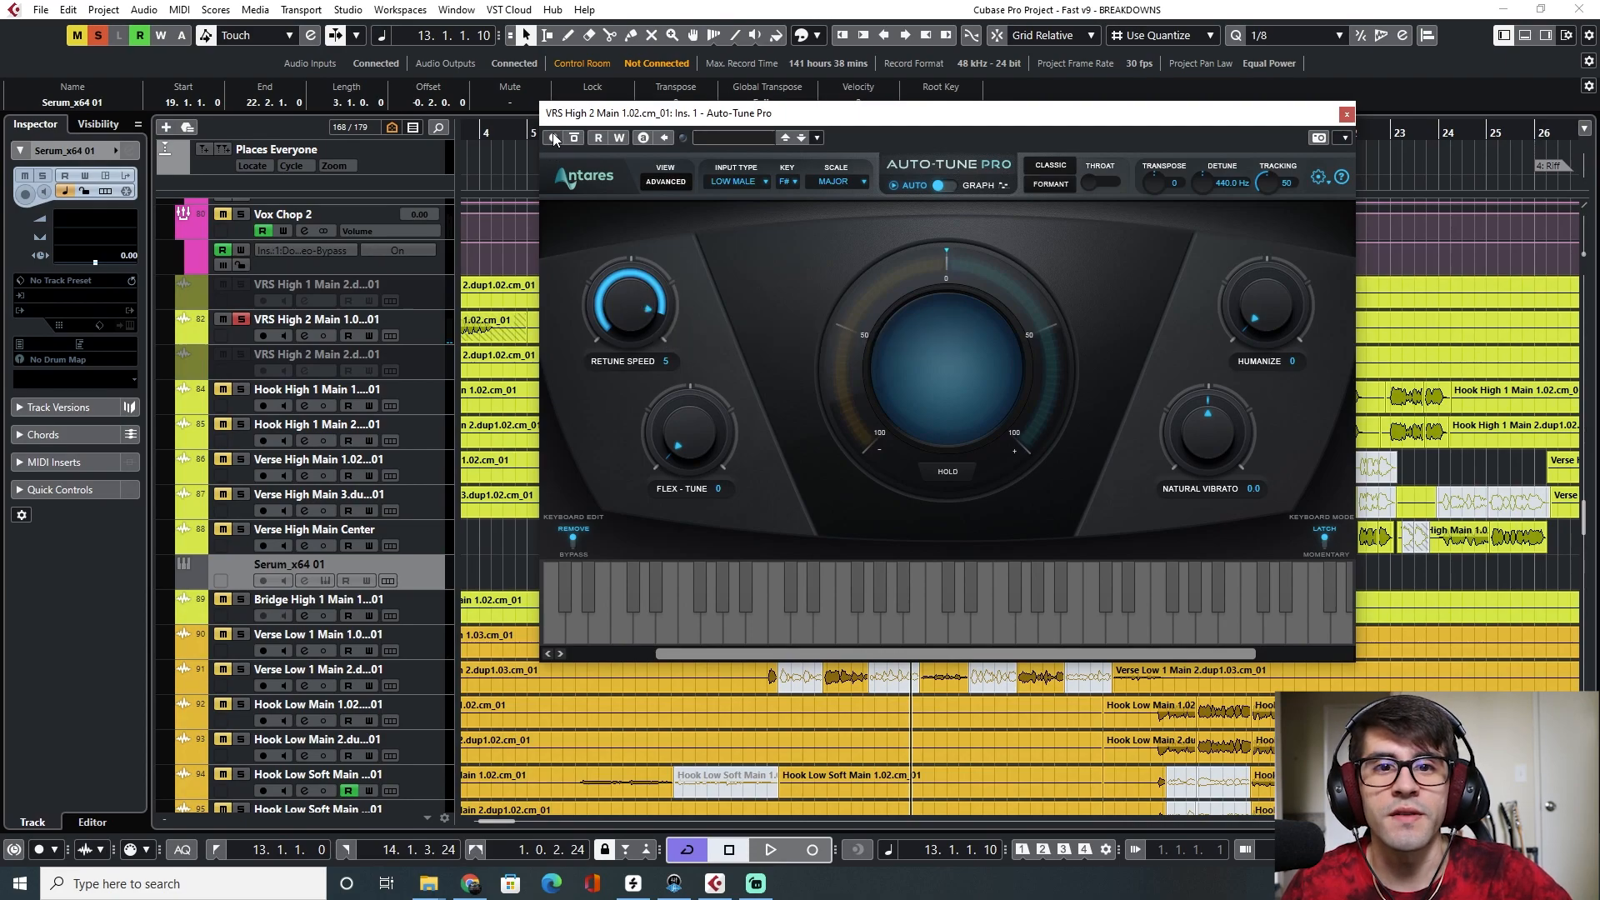
Try an Auto-Tune retune speed of 46, return it to 5, play the cycle from its start and close the plugin
left_click_drag(615, 331, 615, 317)
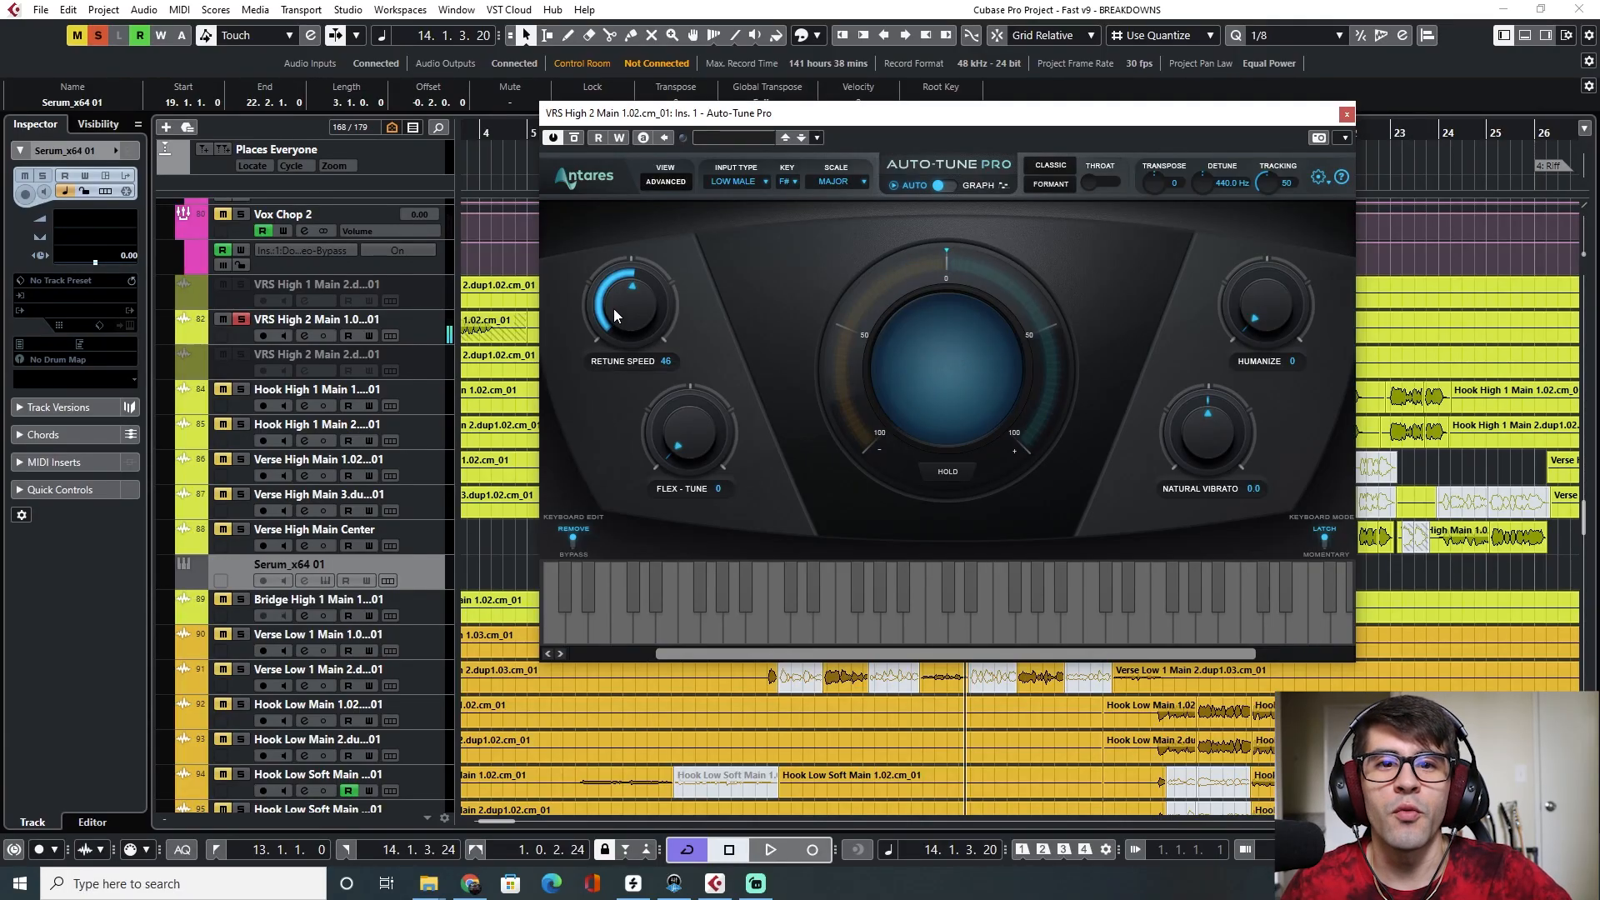
left_click_drag(613, 308, 612, 293)
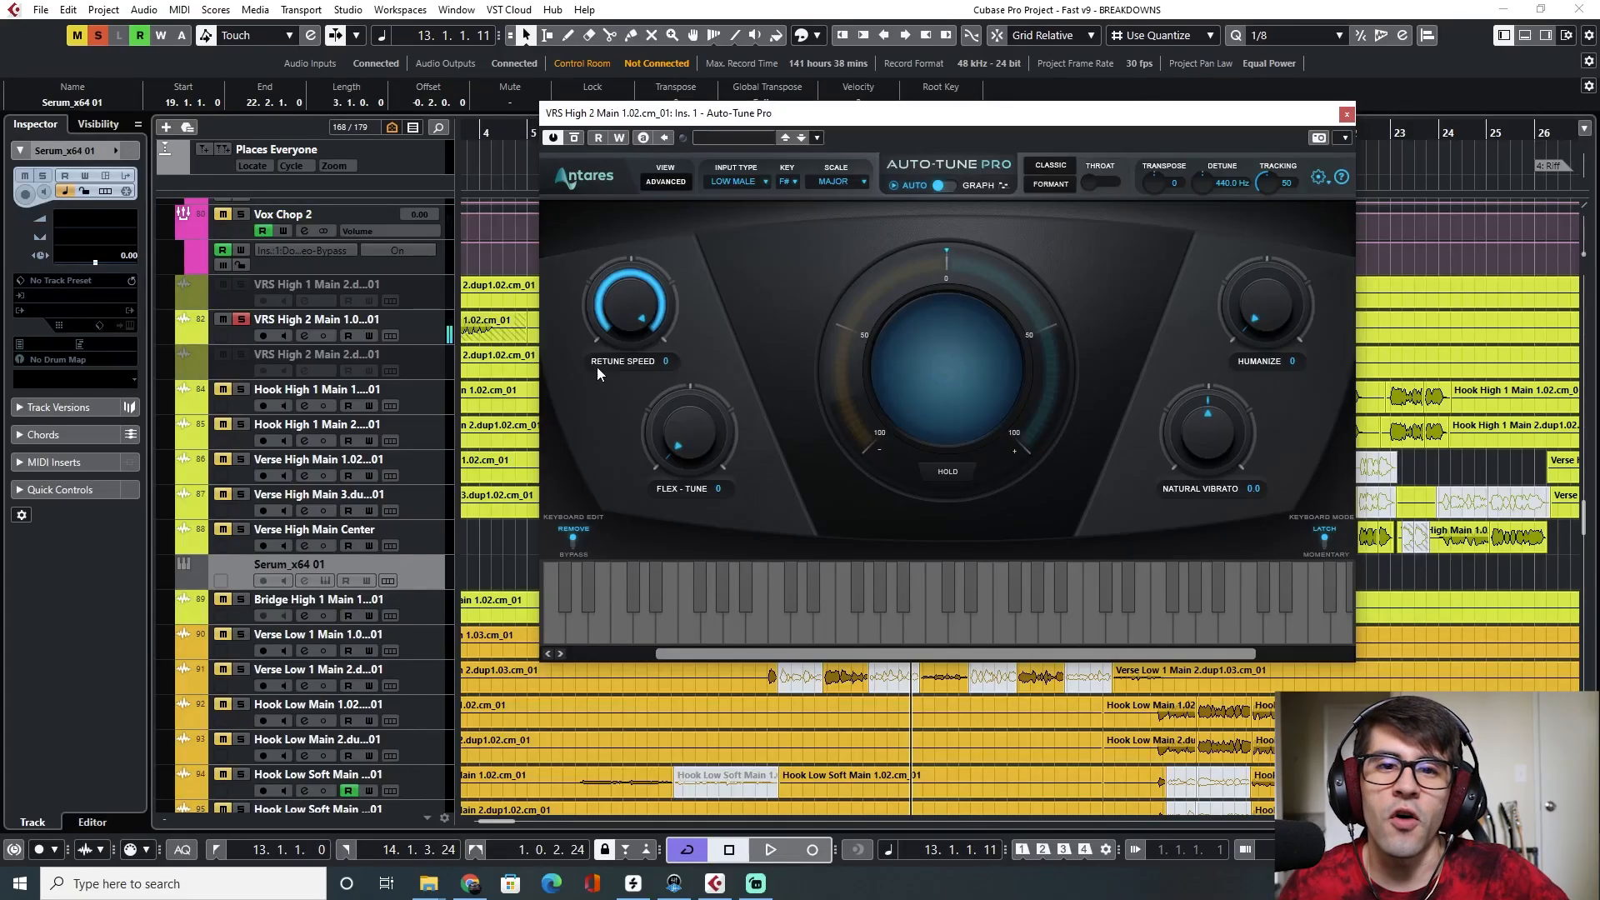
key("KP_1")
key("space")
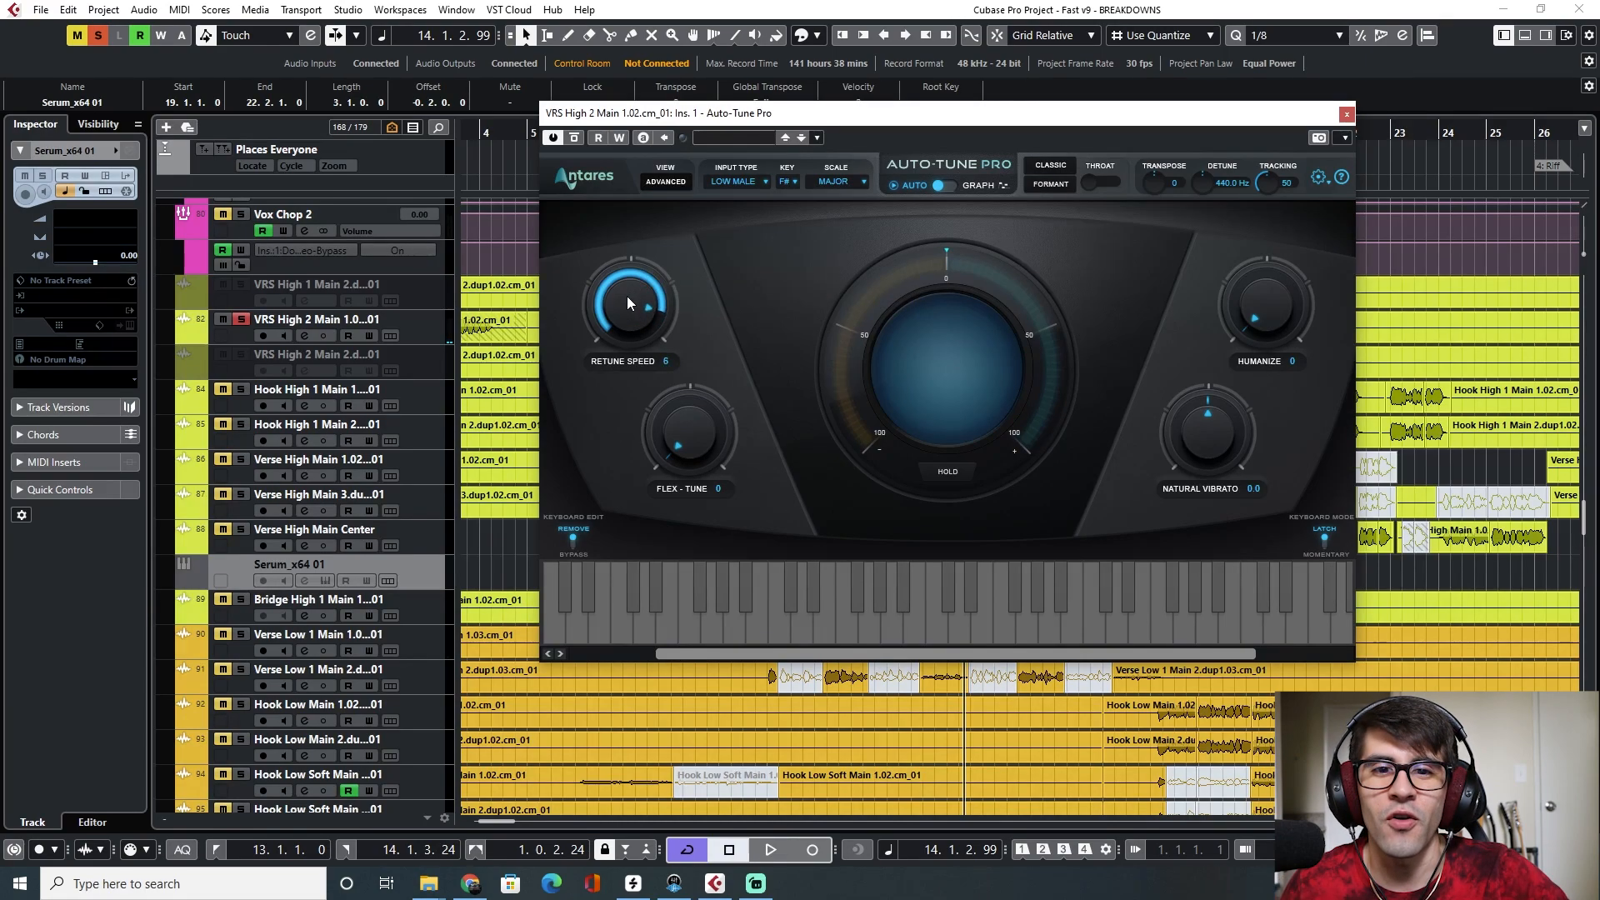
left_click(1347, 114)
Zoom out on the arrangement and set the cycle range over the Chops/effect event, bars 29.4 to 33
key("g")
key("g")
key("s")
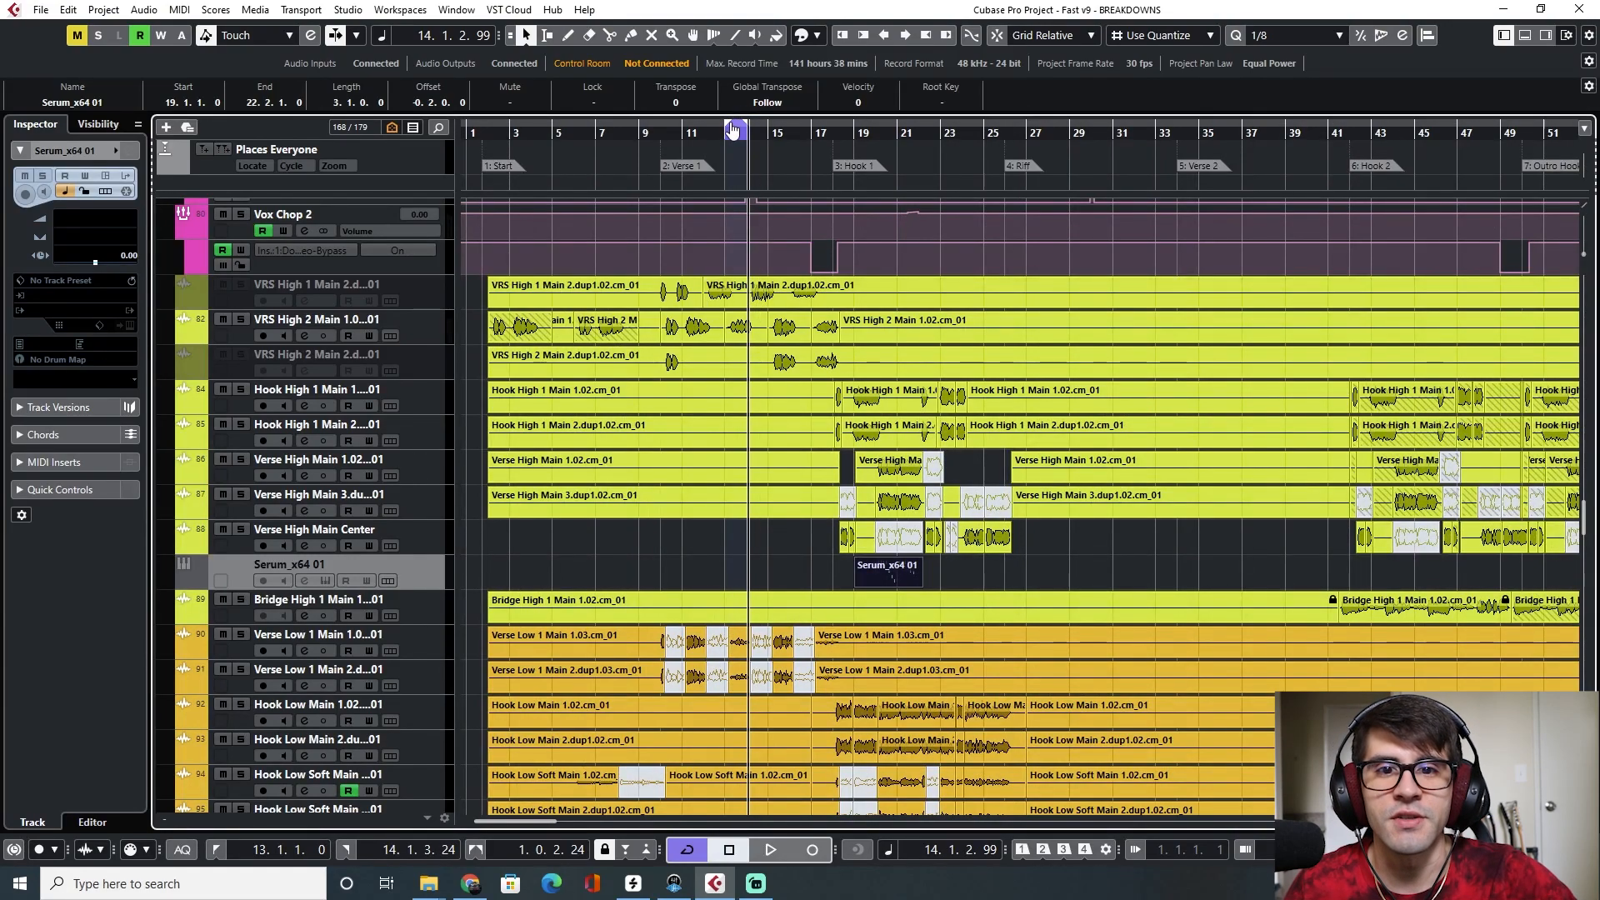
scroll(996, 536, "right", 2)
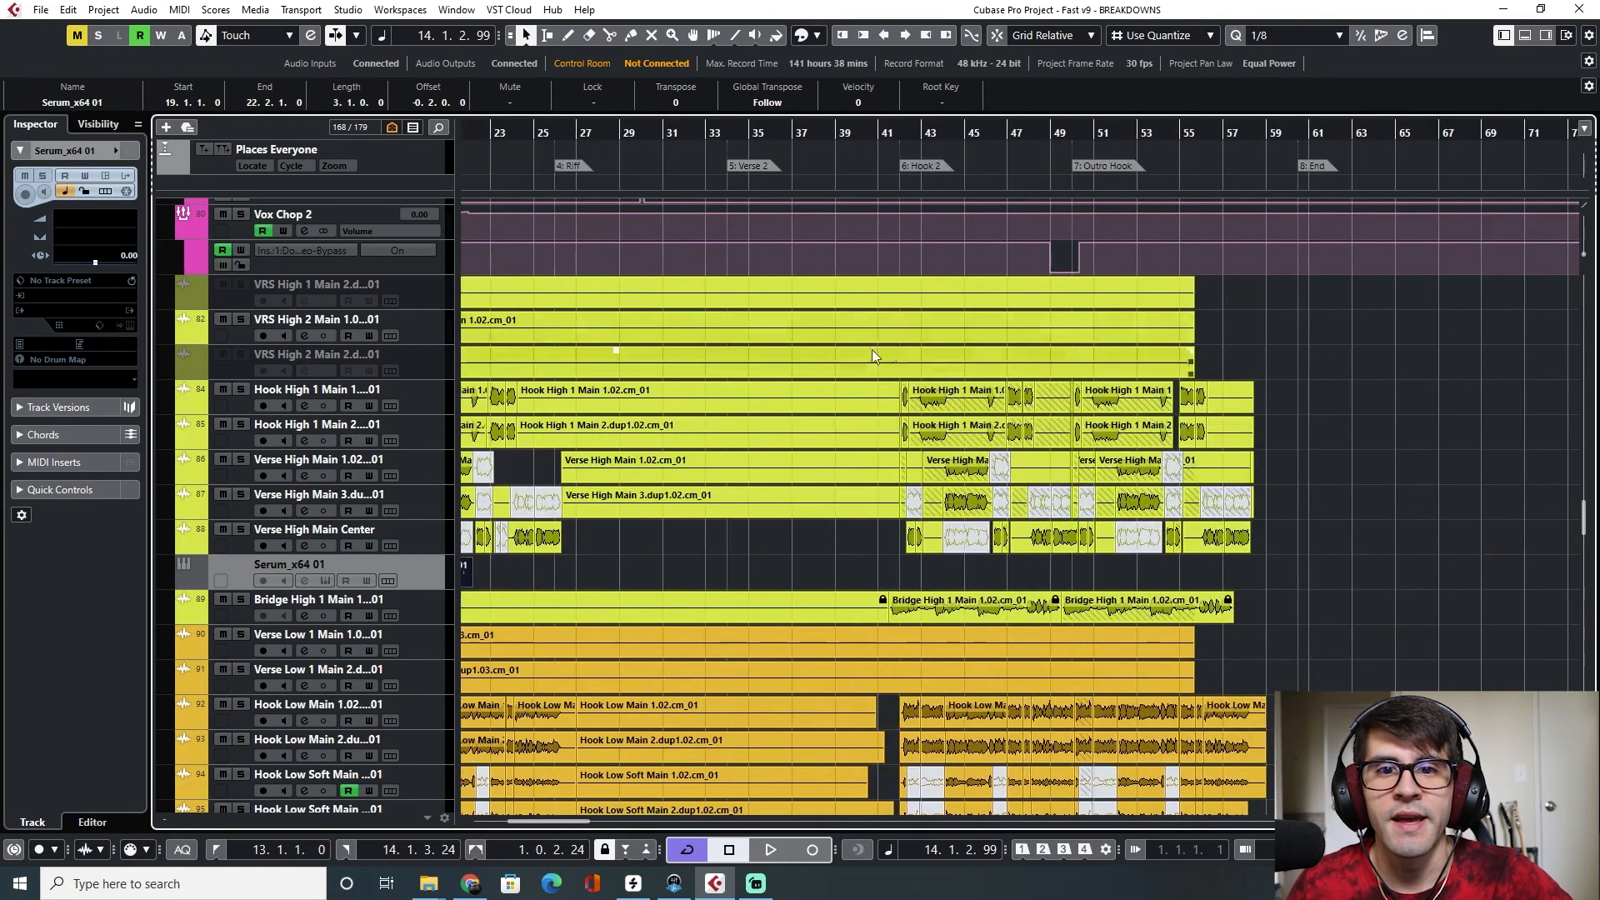
scroll(652, 212, "left", 1)
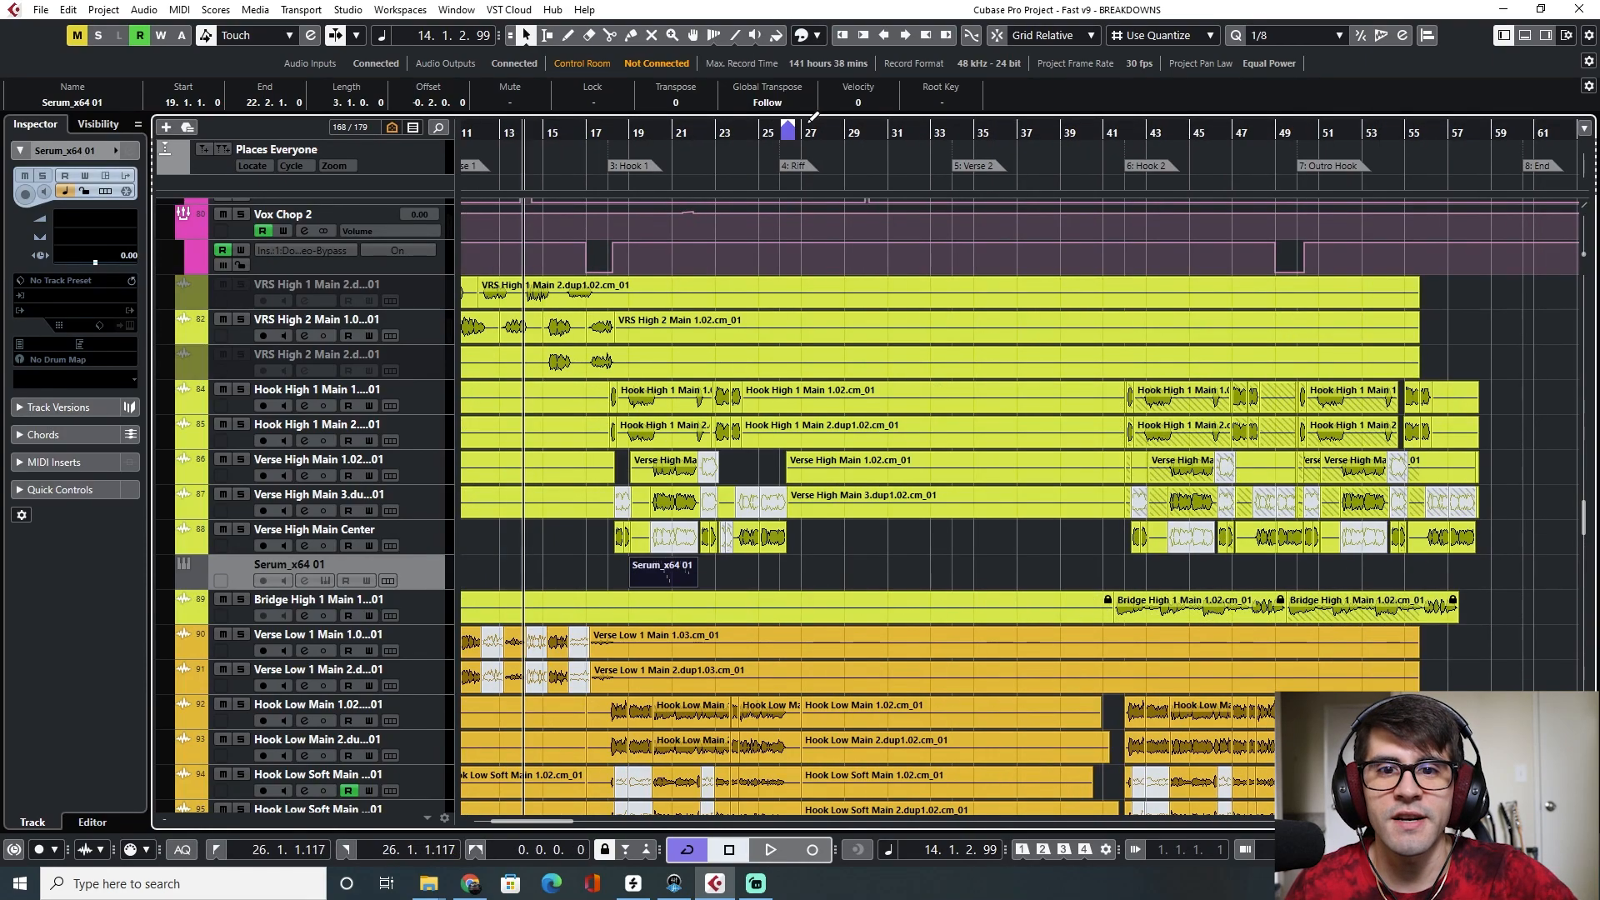
left_click_drag(957, 123, 954, 125)
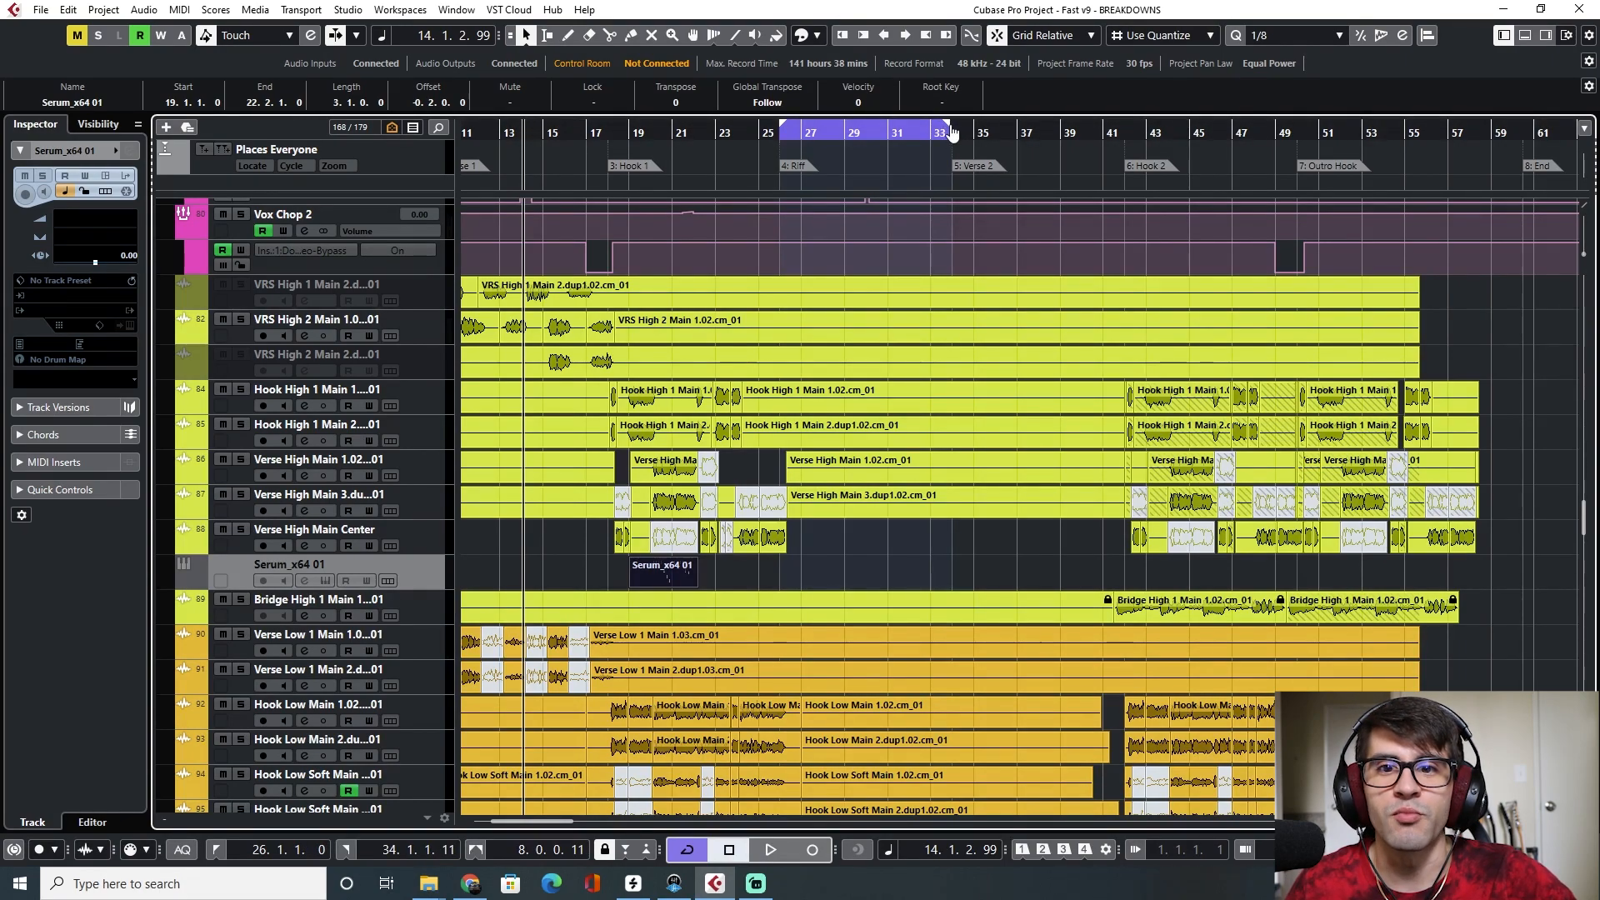
double_click(825, 139)
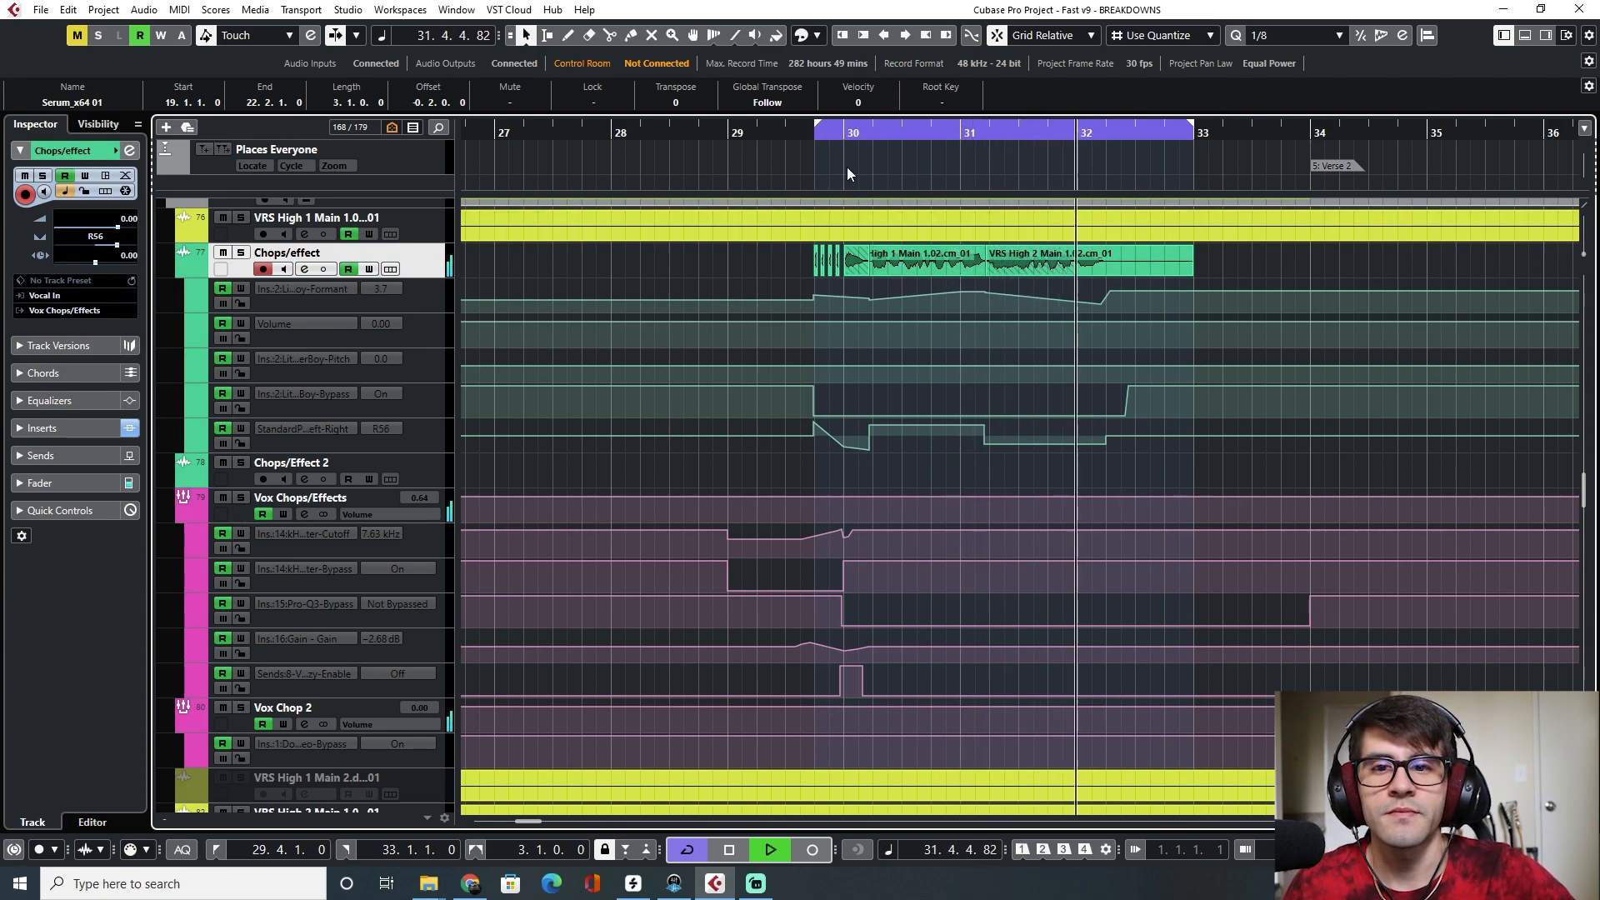
Solo the Chops/effect track and play the cycled section from its start
key("space")
left_click(241, 252)
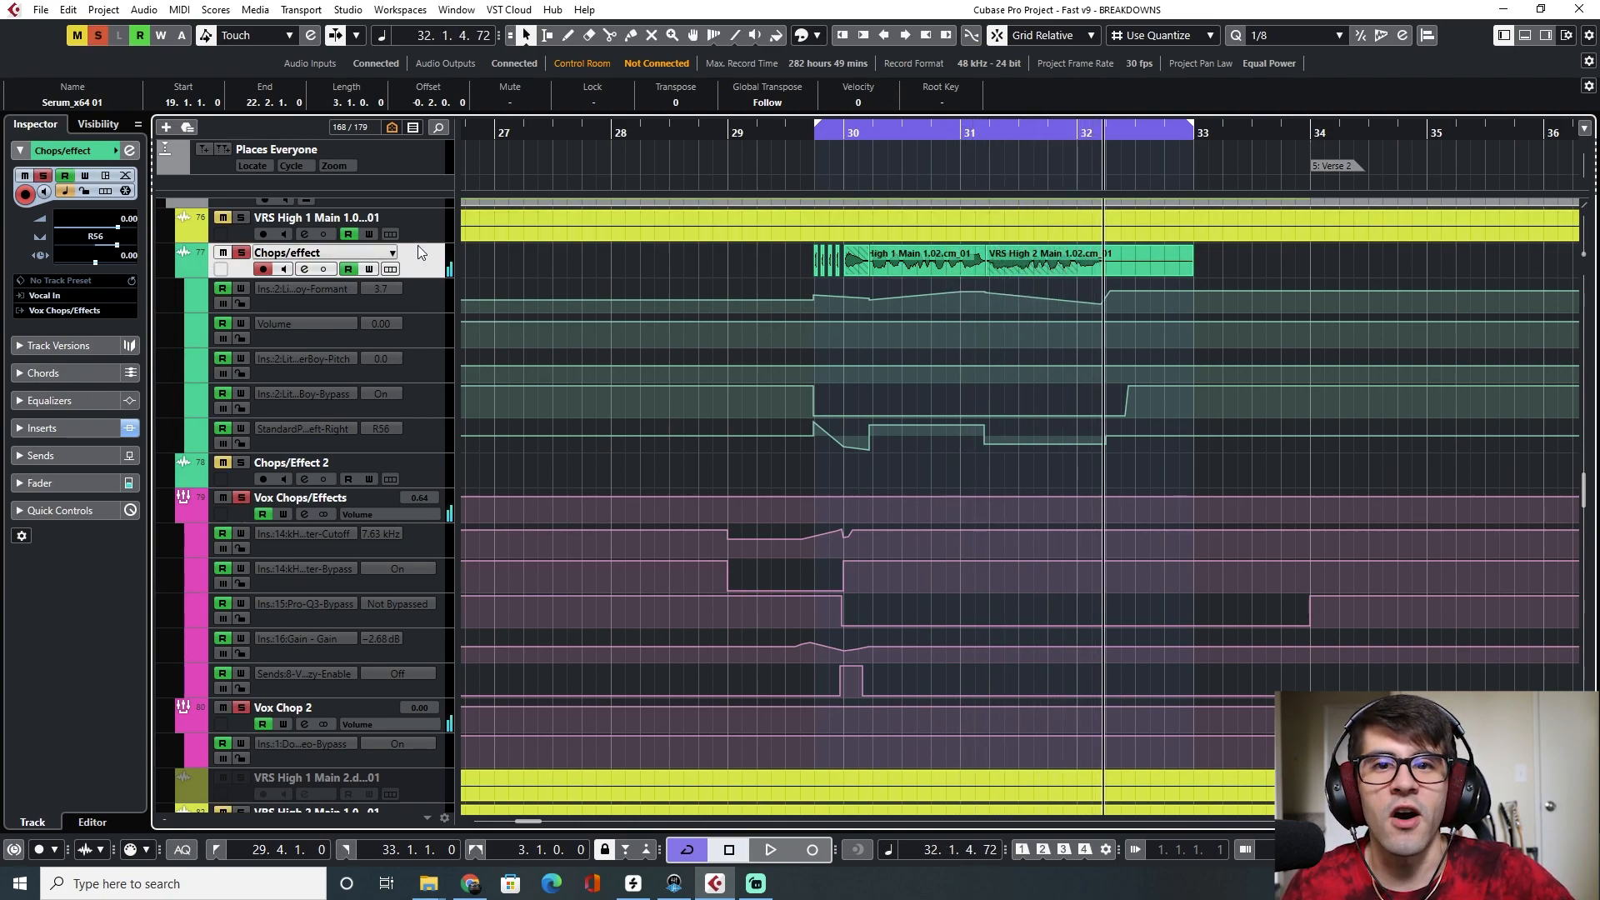
left_click(815, 134)
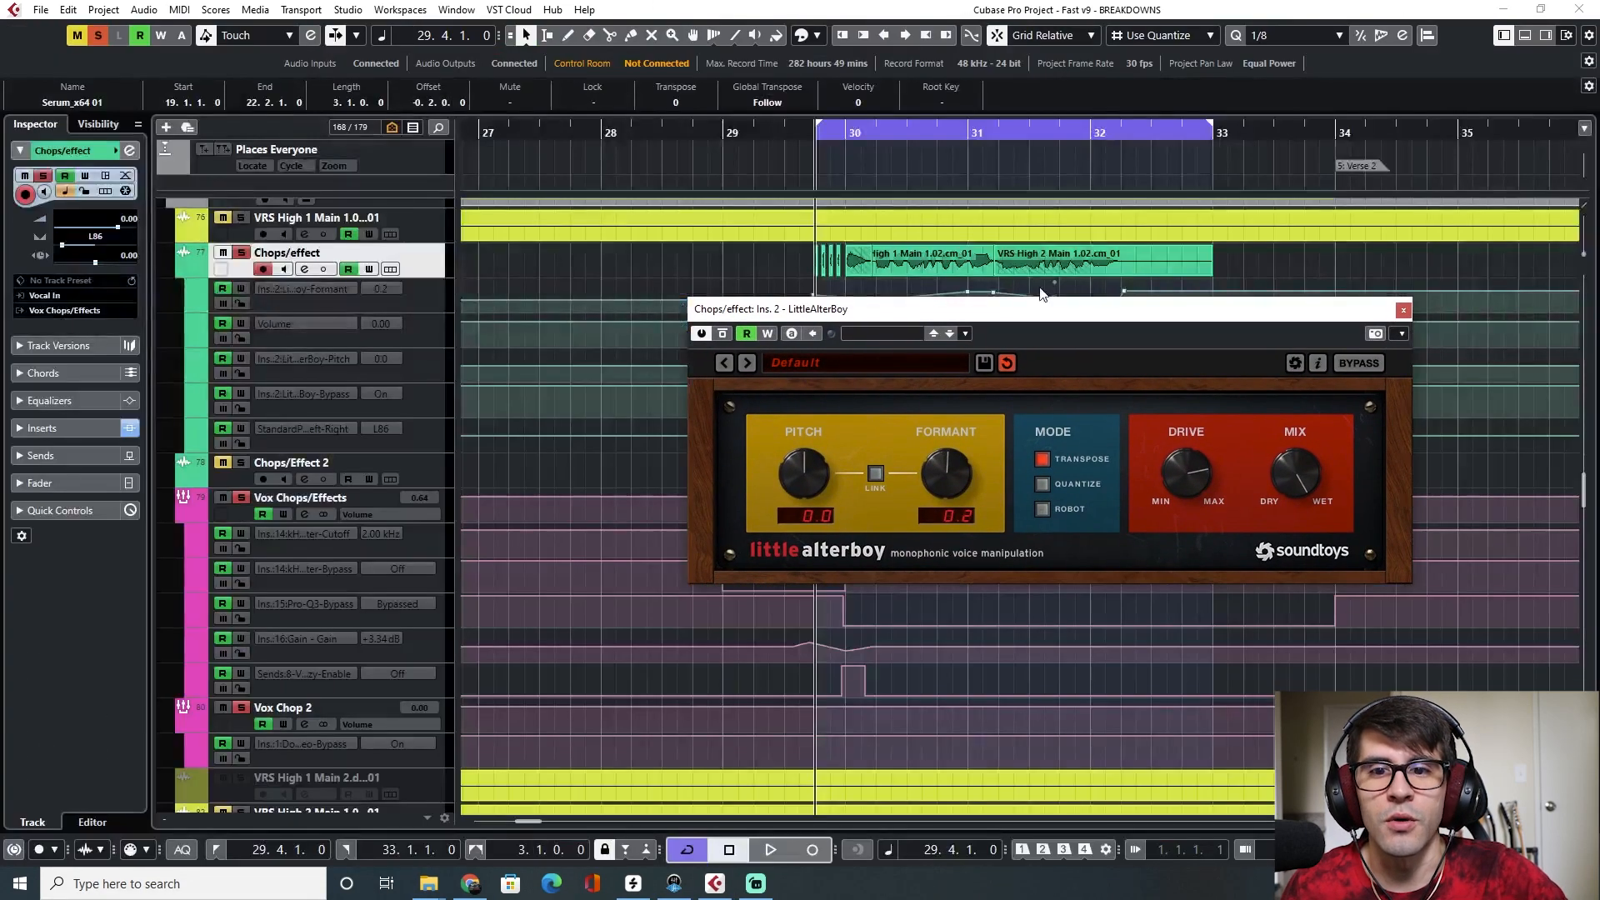
Open the LittleAlterBoy insert on the Chops/effect track and play it while viewing its settings
left_click_drag(1030, 321, 963, 369)
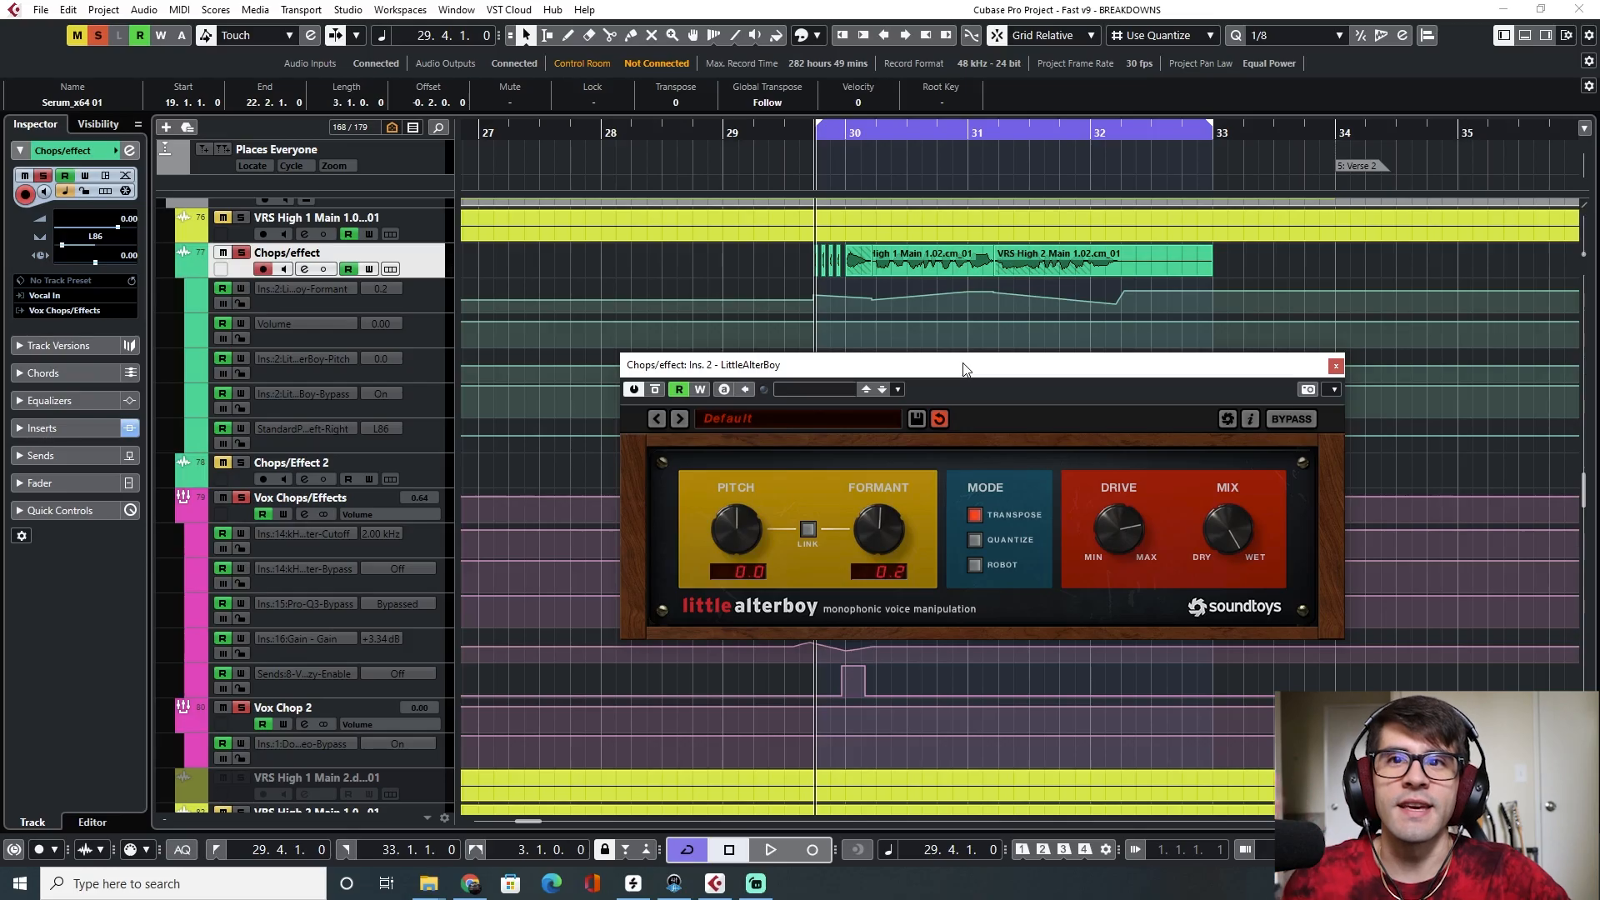
key("space")
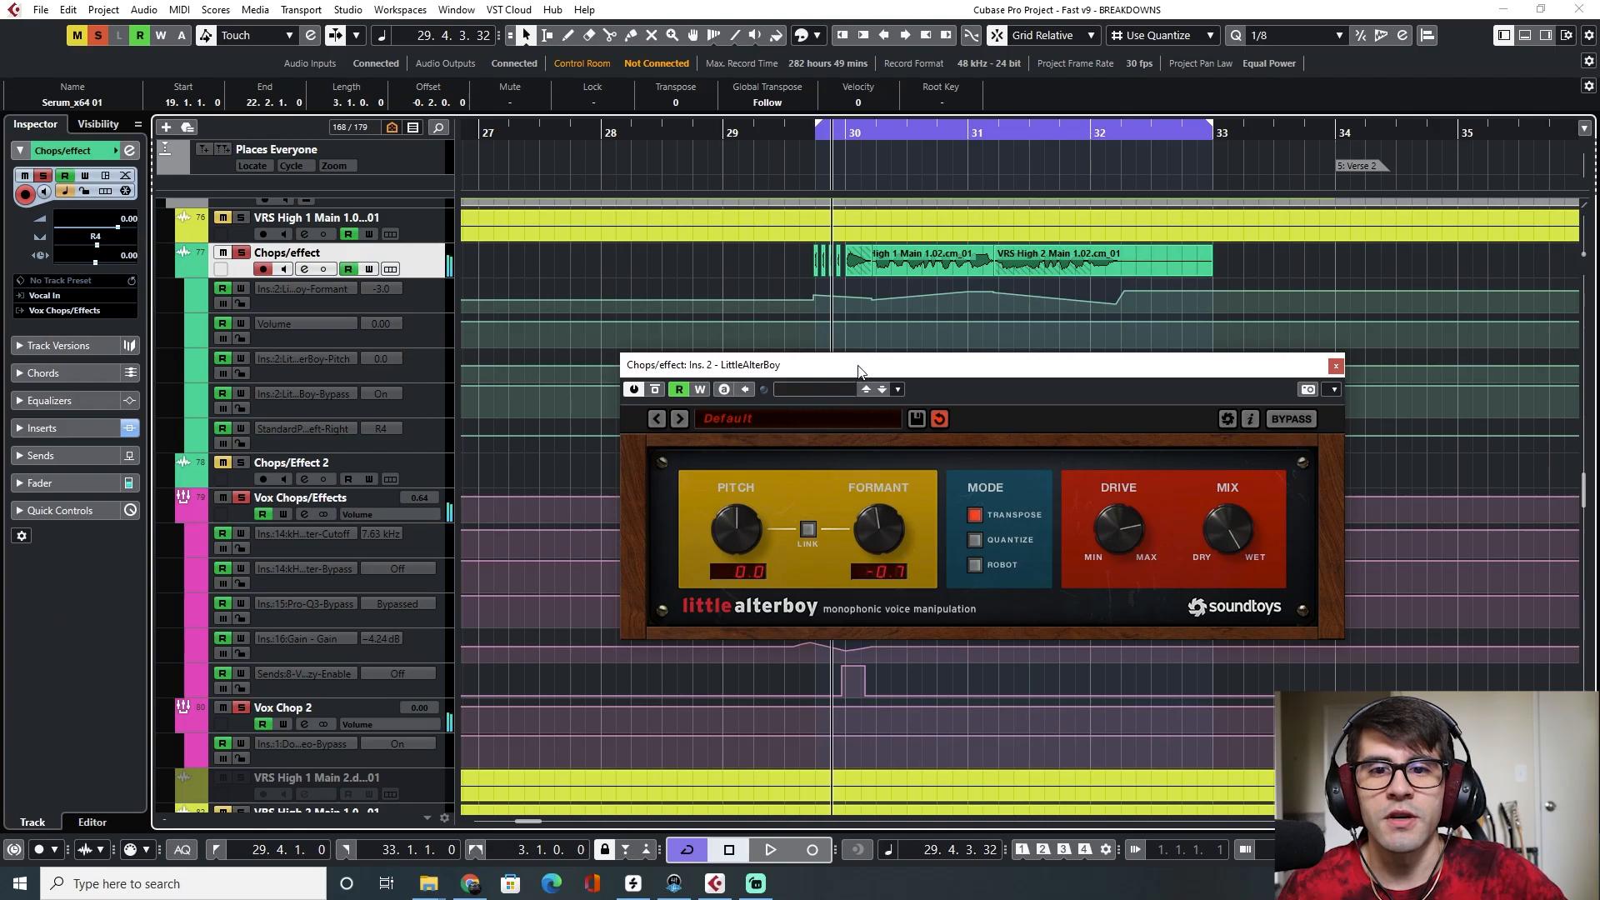
left_click_drag(860, 366, 820, 304)
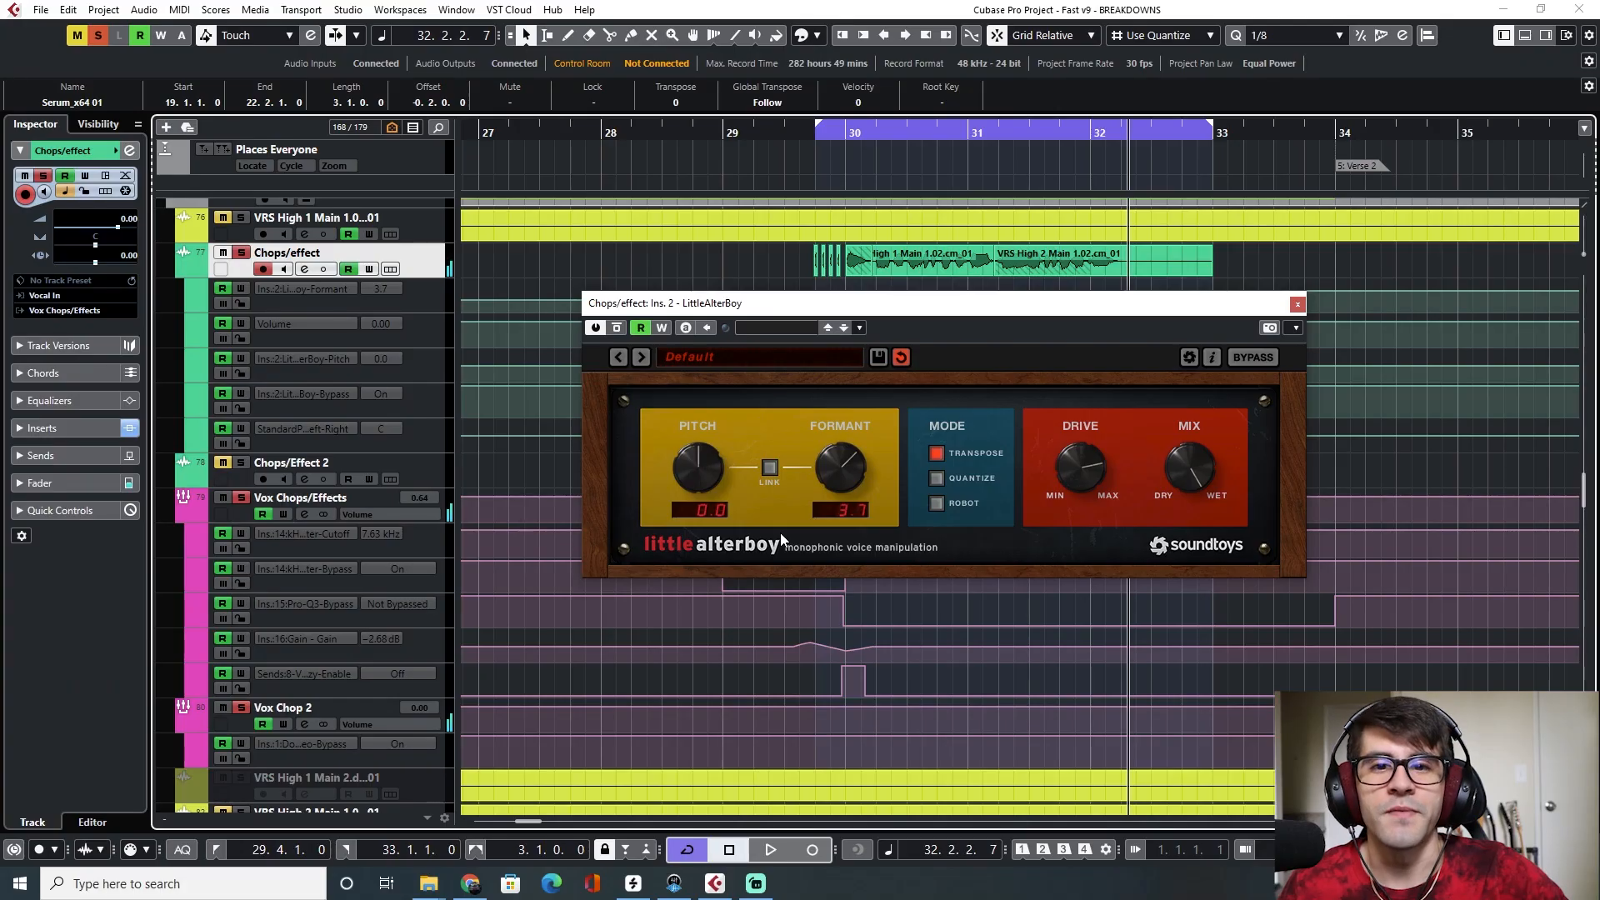
left_click_drag(930, 307, 939, 310)
Zoom in on the start of the vocal chops, place the playhead just before them, and close LittleAlterBoy
scroll(833, 277, "up", 4)
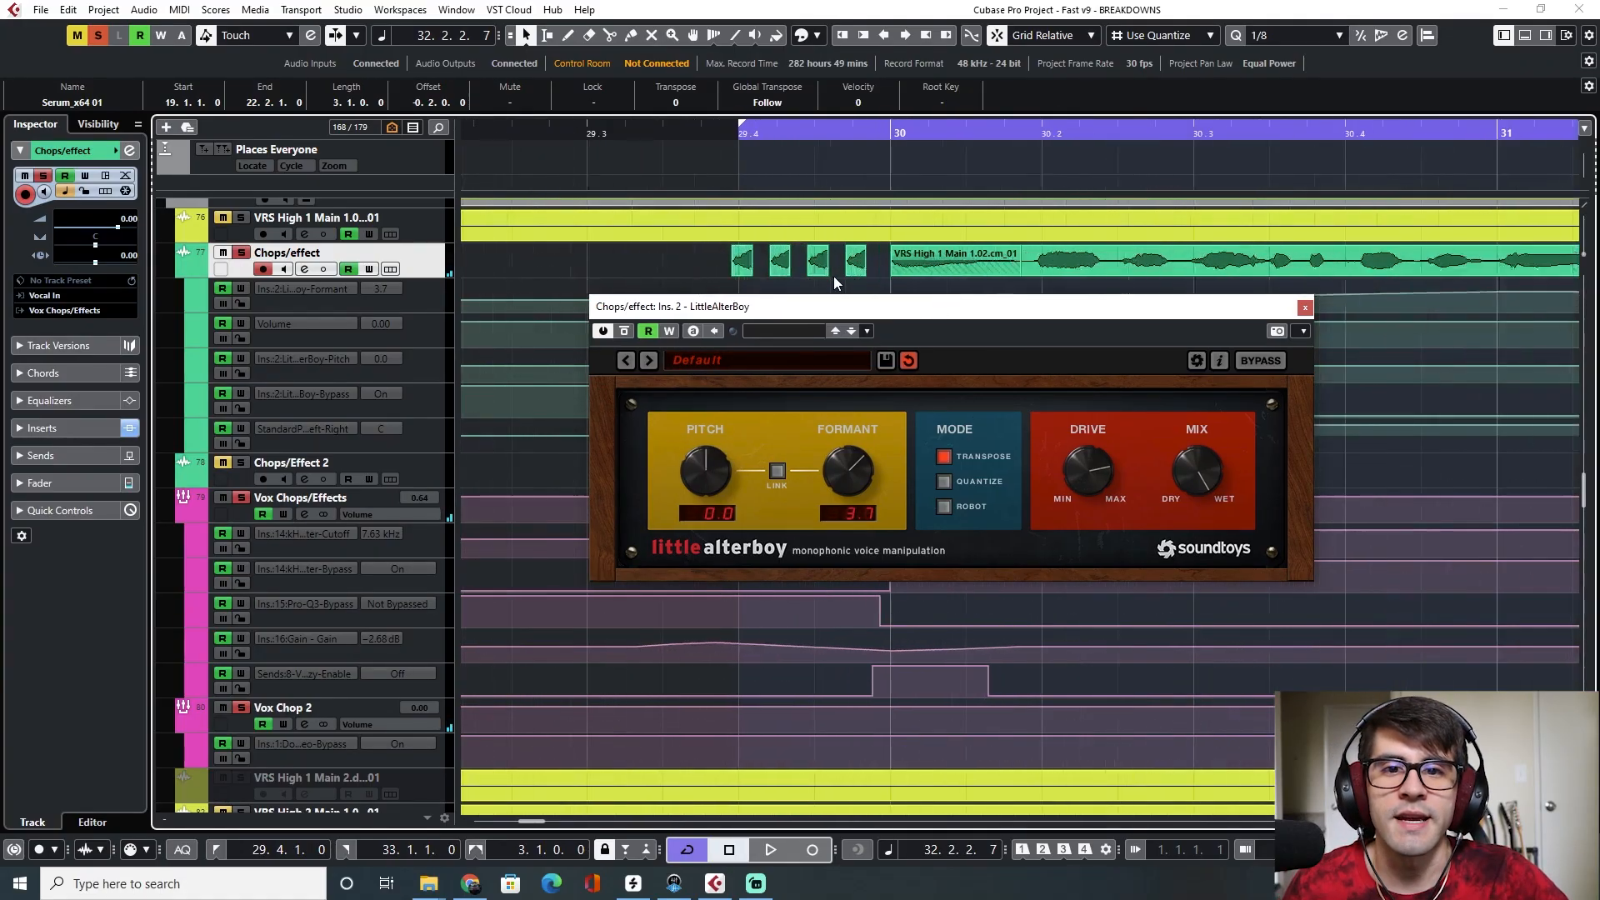
scroll(910, 273, "up", 1)
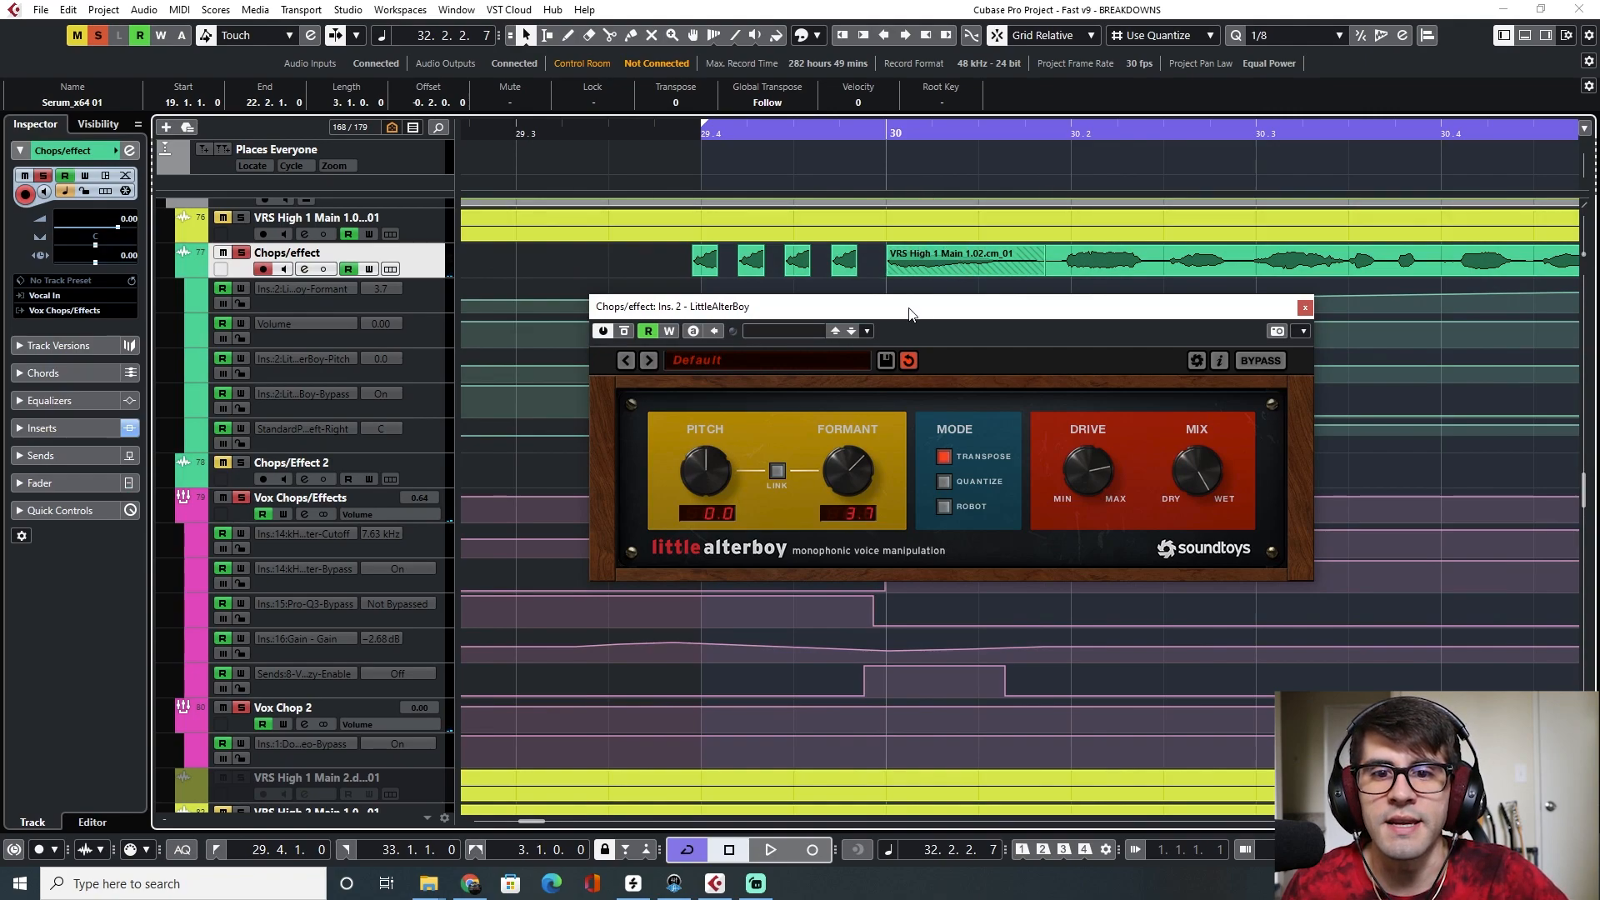
left_click(691, 133)
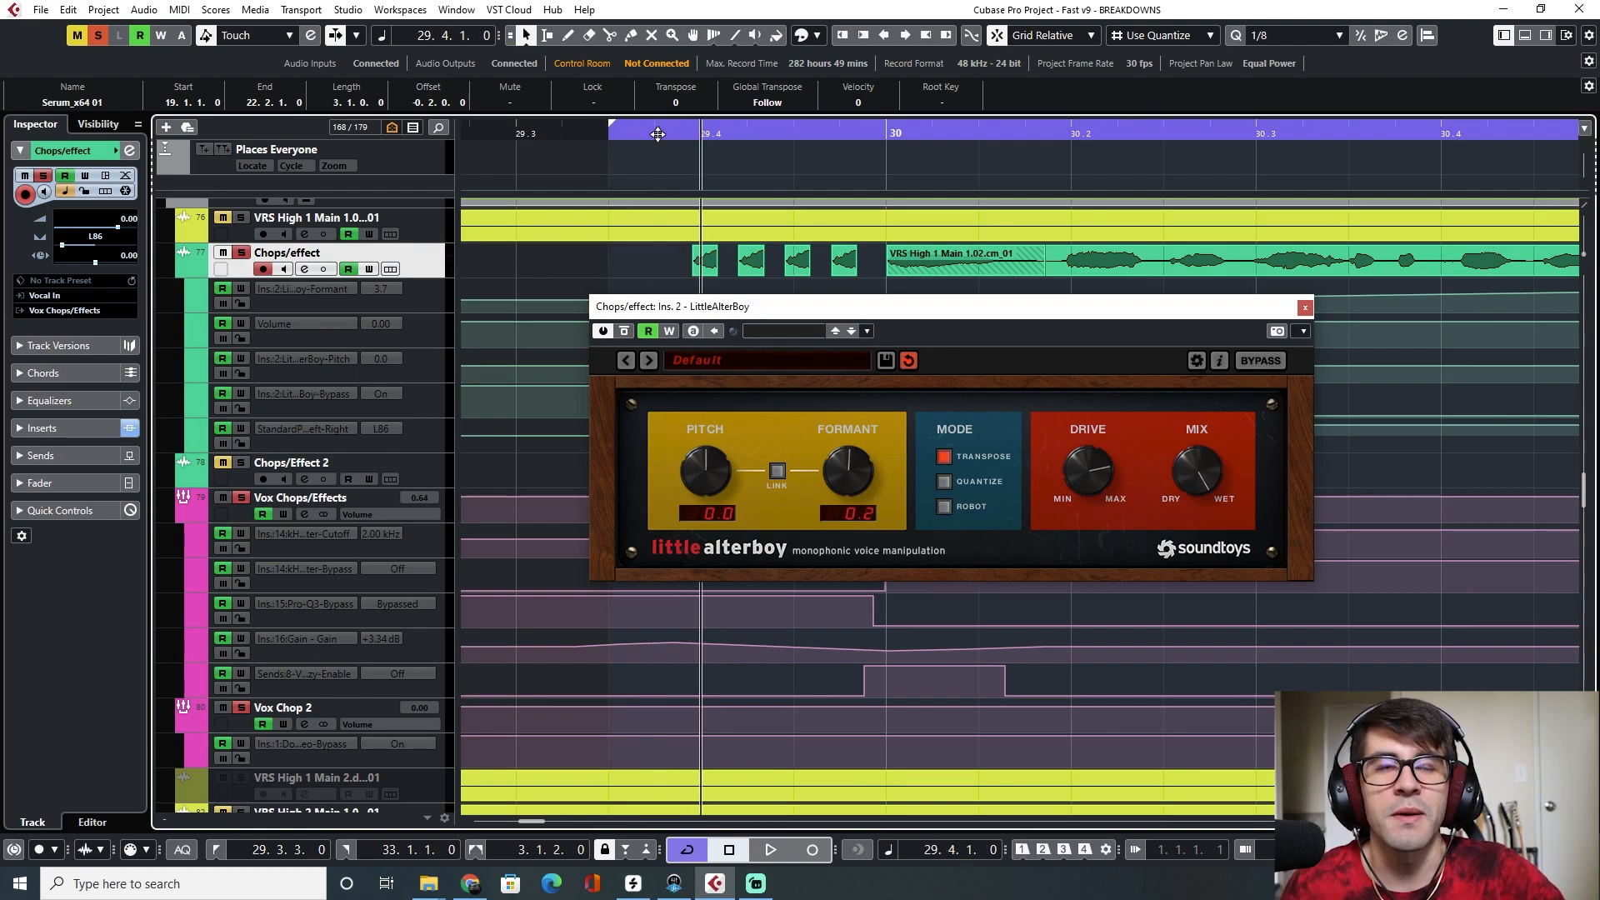
left_click(1305, 308)
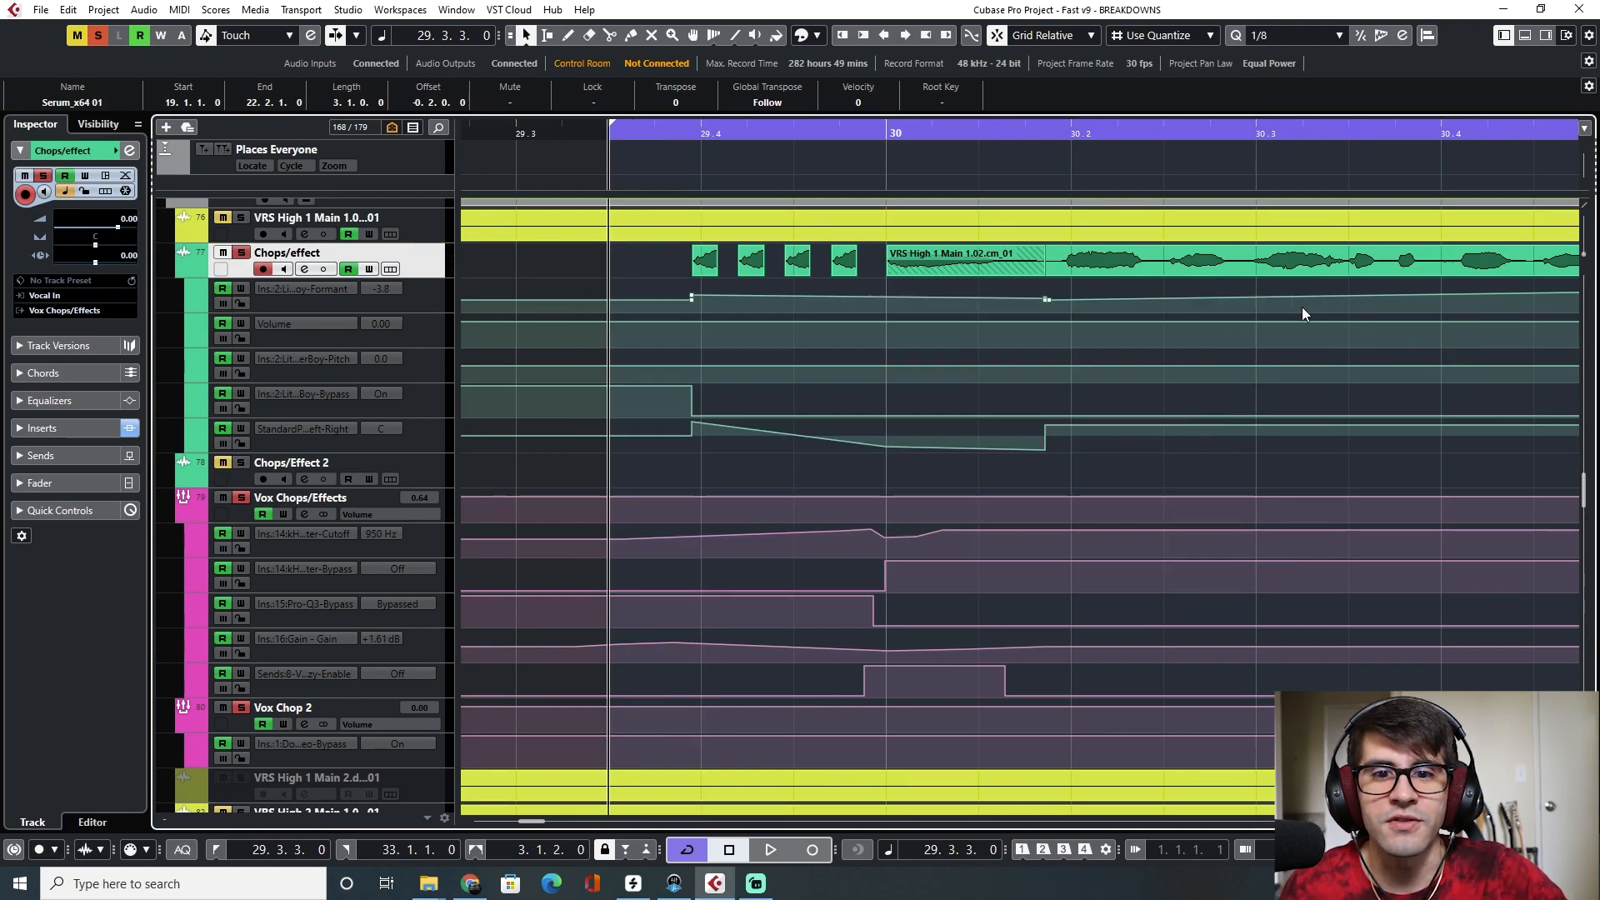
Select the Vox Chops/Effects filter cutoff automation lane and browse the channels in the MixConsole
left_click(423, 541)
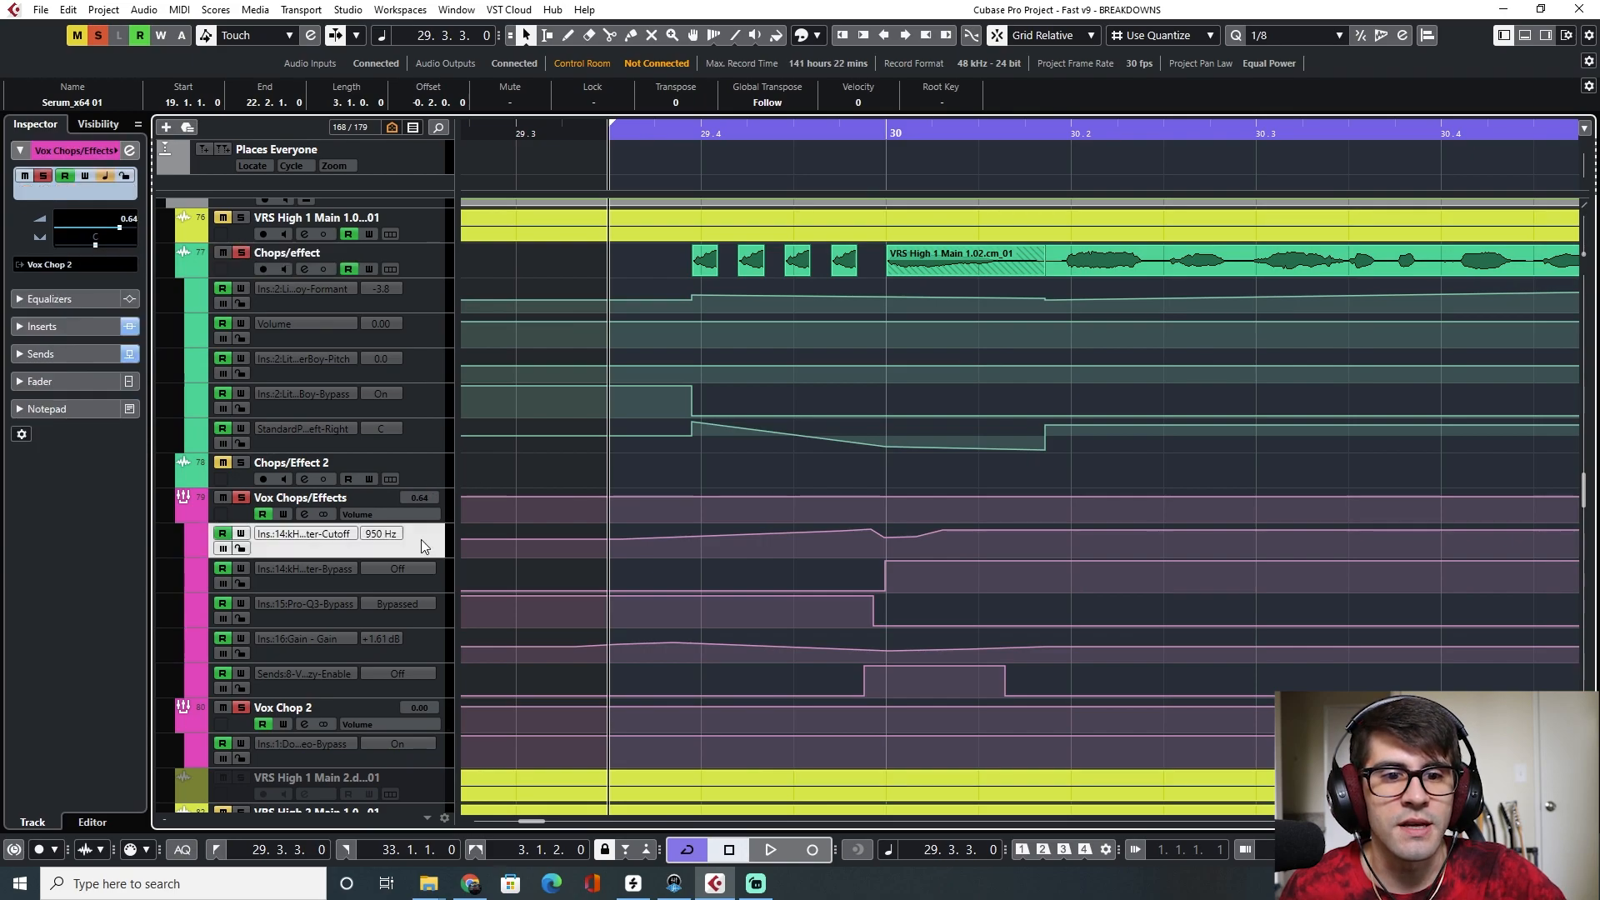
key("F3")
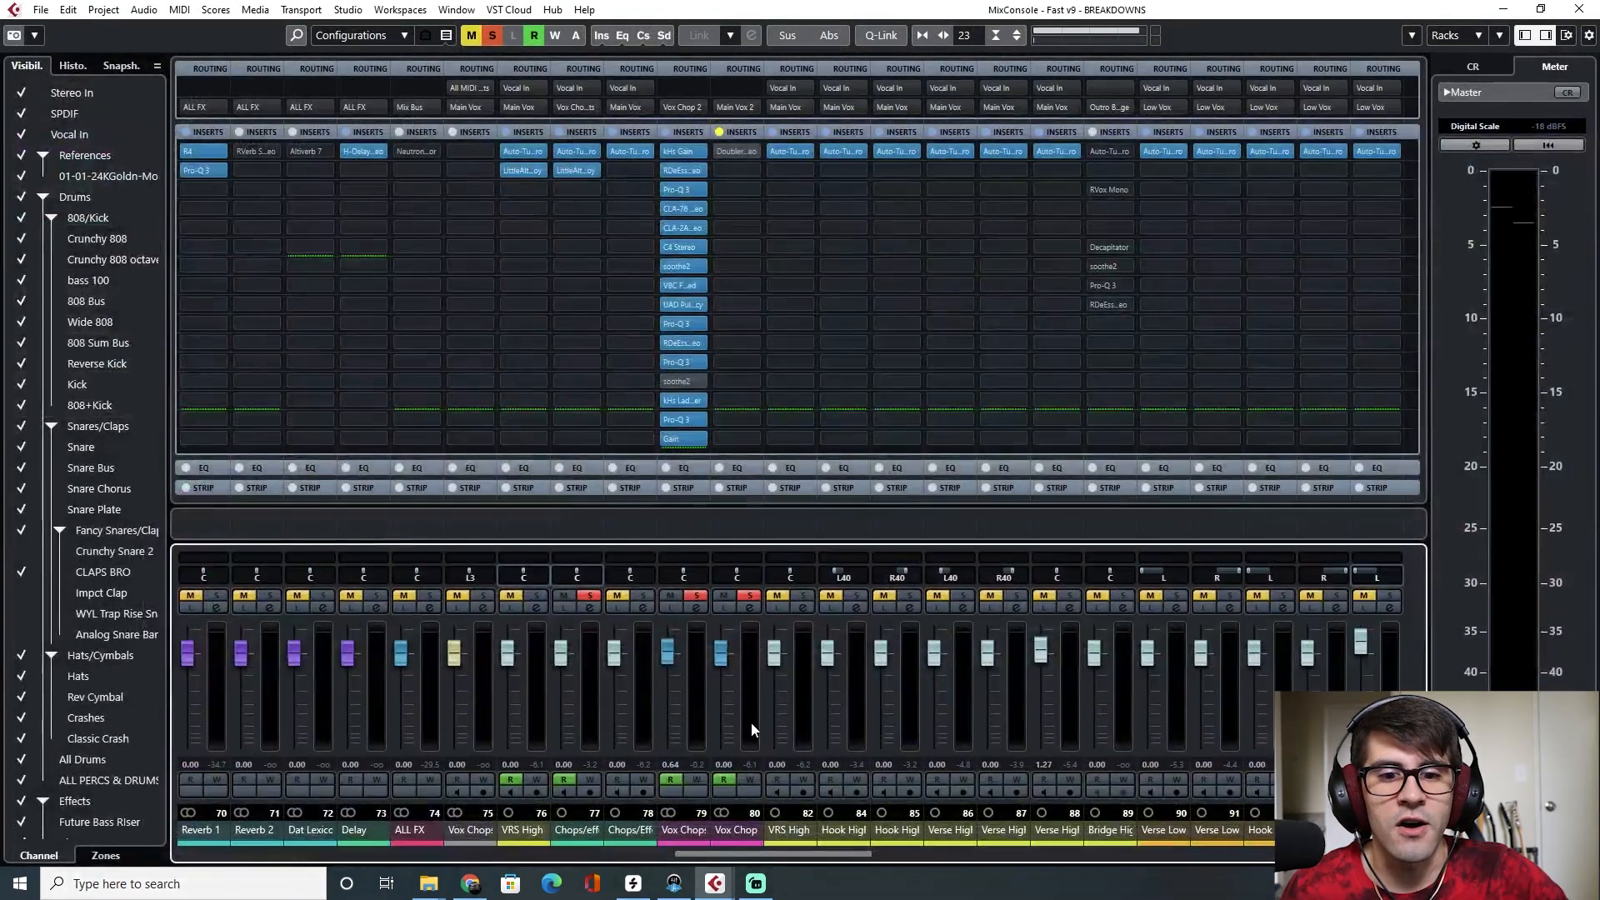
scroll(772, 861, "left", 15)
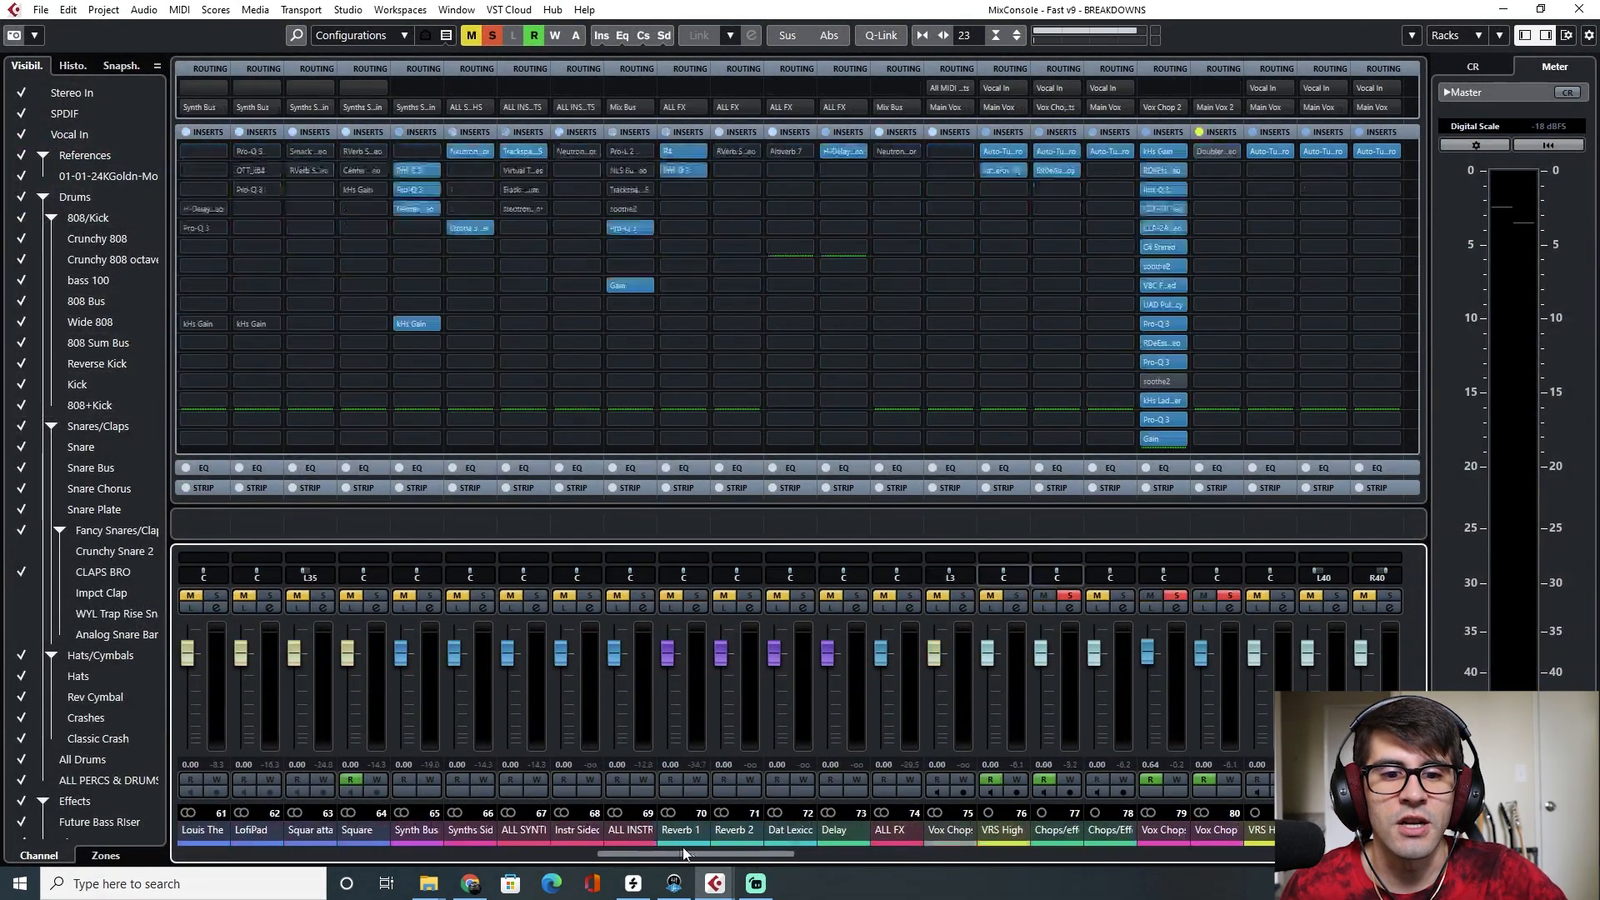
scroll(1003, 855, "right", 15)
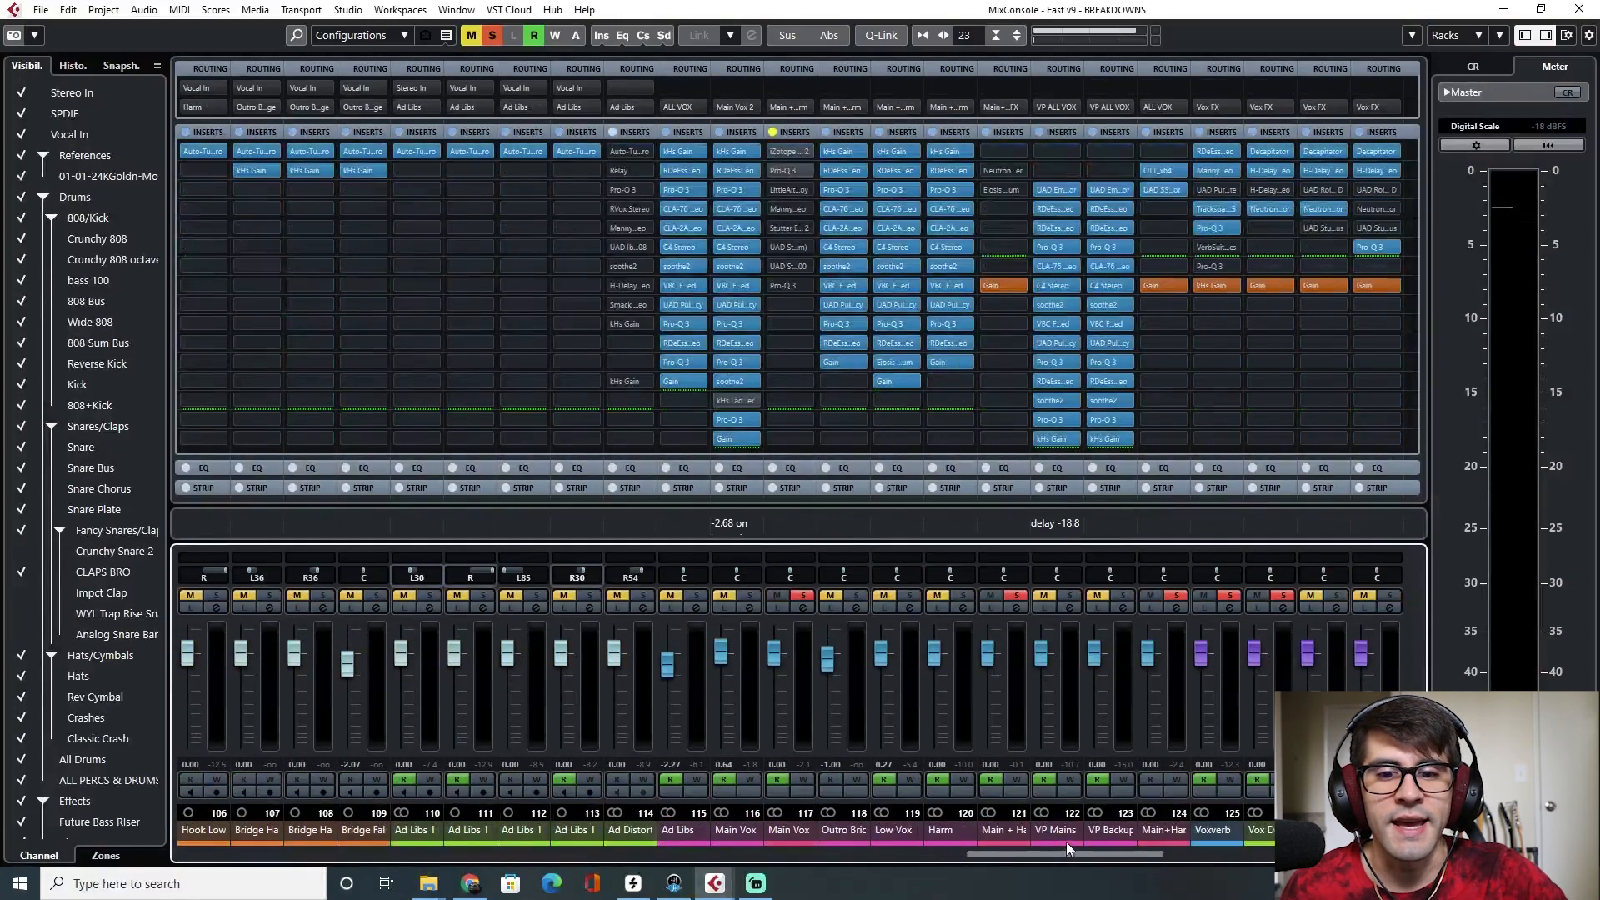
Open the kHs Ladder Filter insert on the Vox Chops/Effects channel and return to the project window
left_click(754, 831)
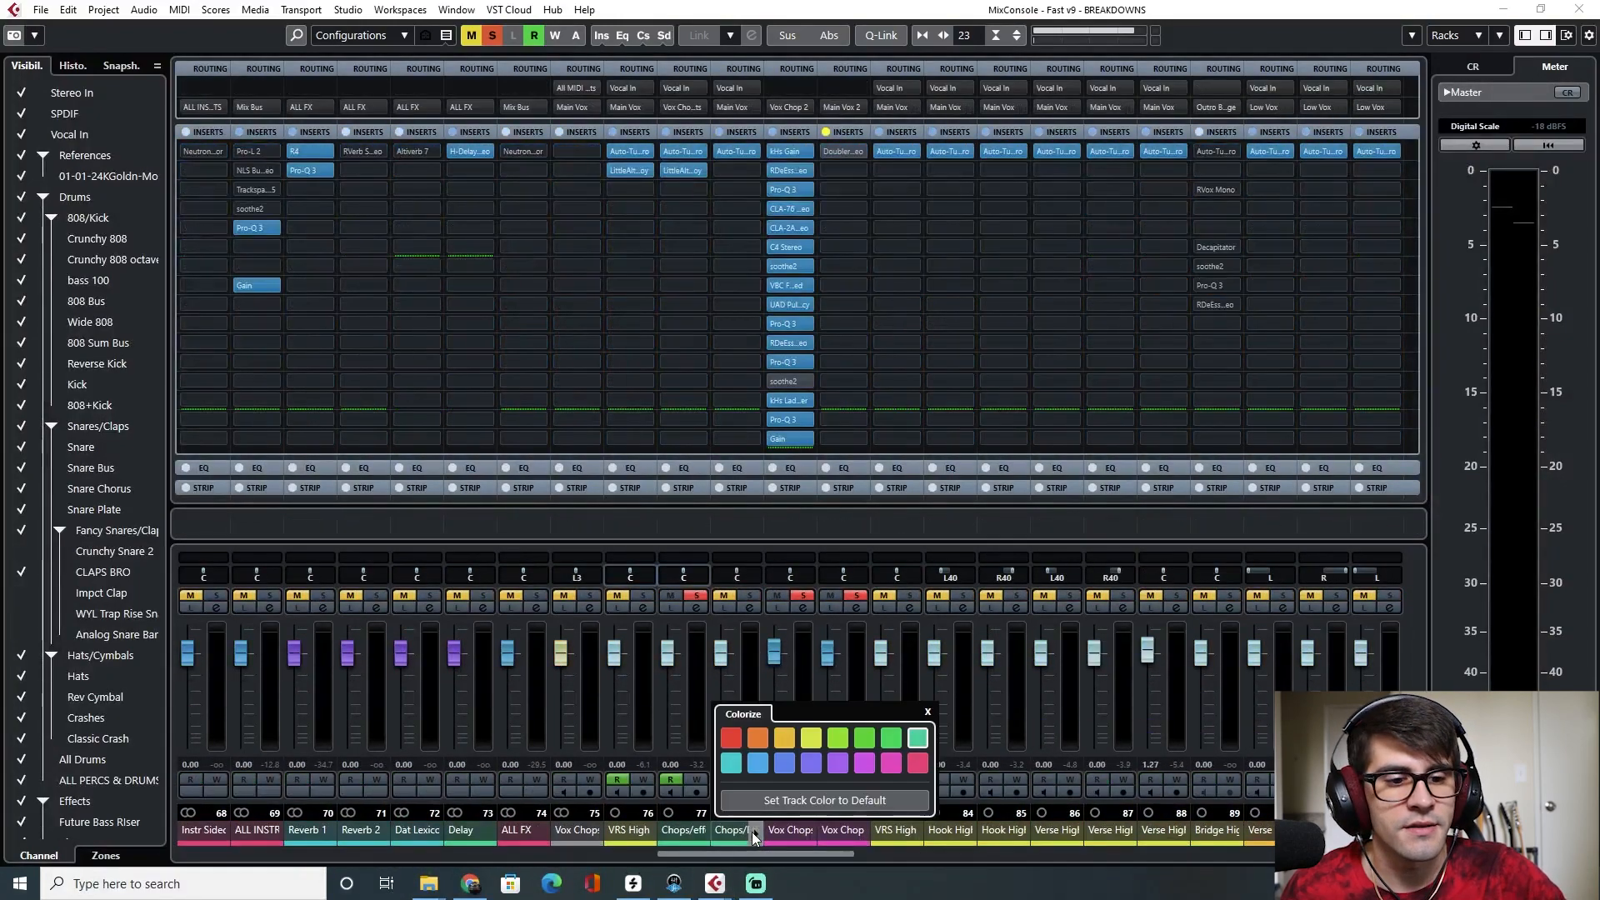
left_click(789, 400)
left_click_drag(625, 278, 958, 240)
key("F3")
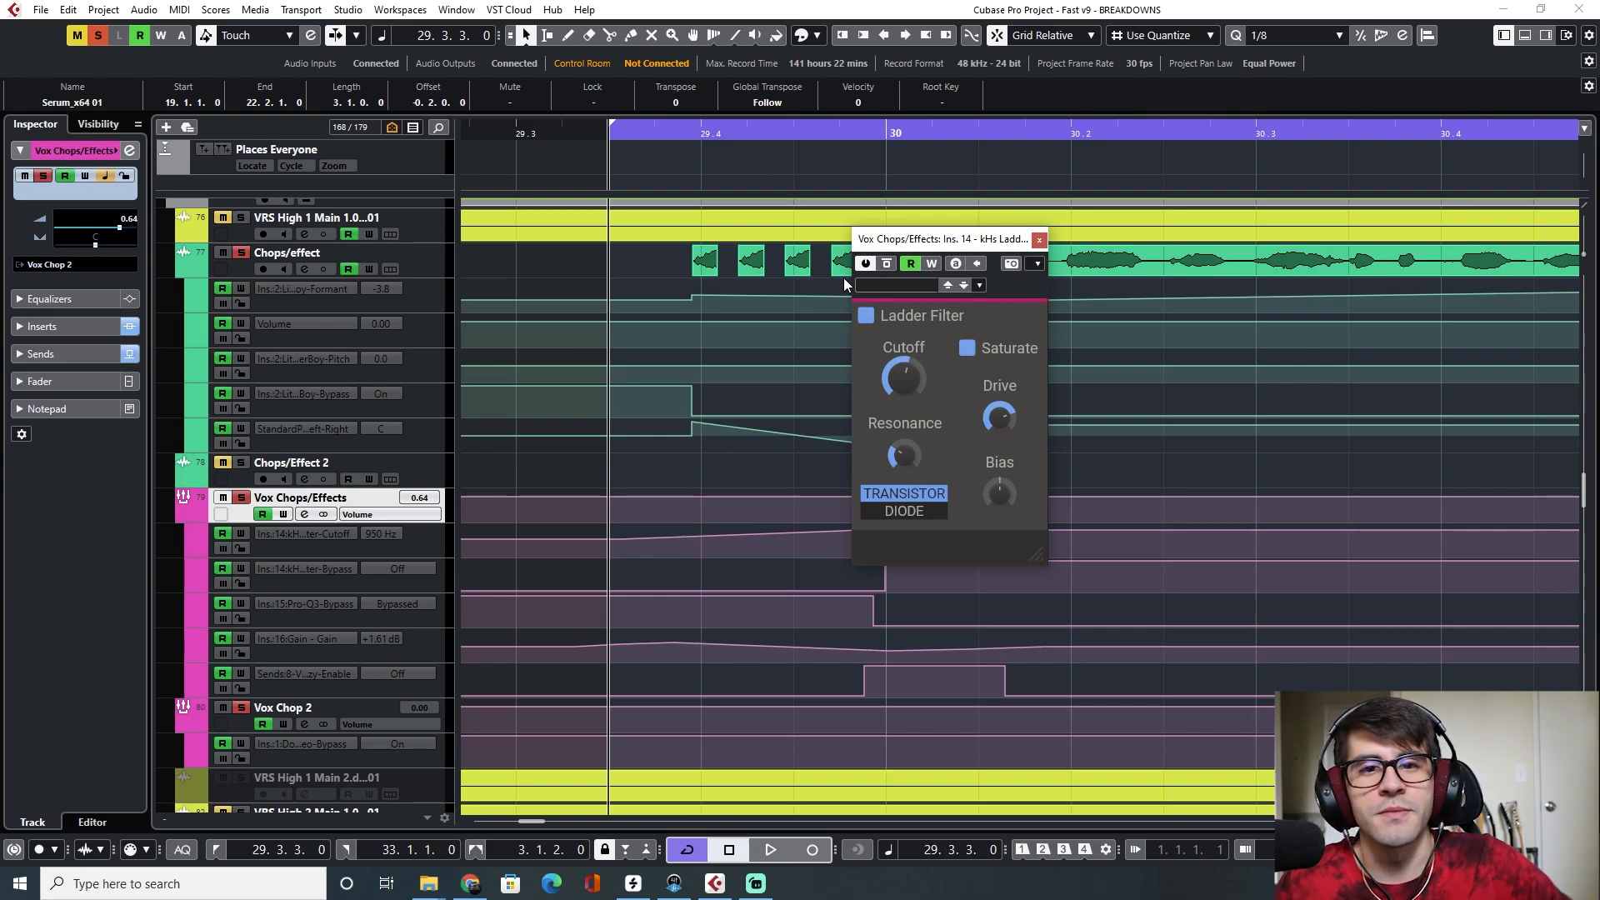
Play the vocal chop section and zoom out to review its automation lanes around bar 30
key("space")
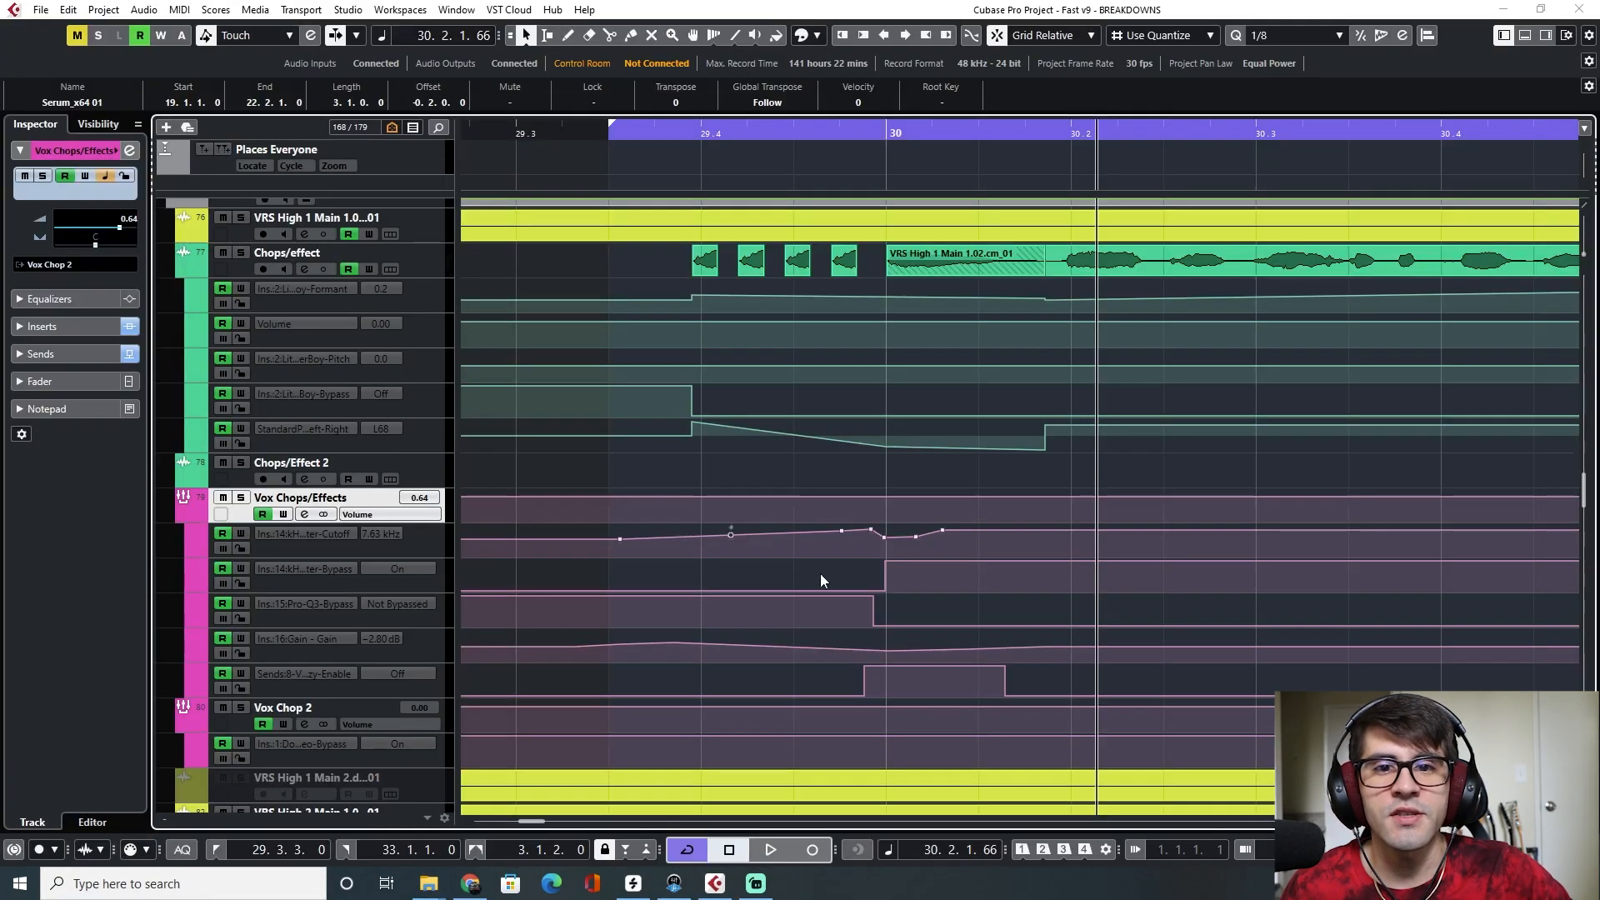
scroll(803, 489, "down", 3)
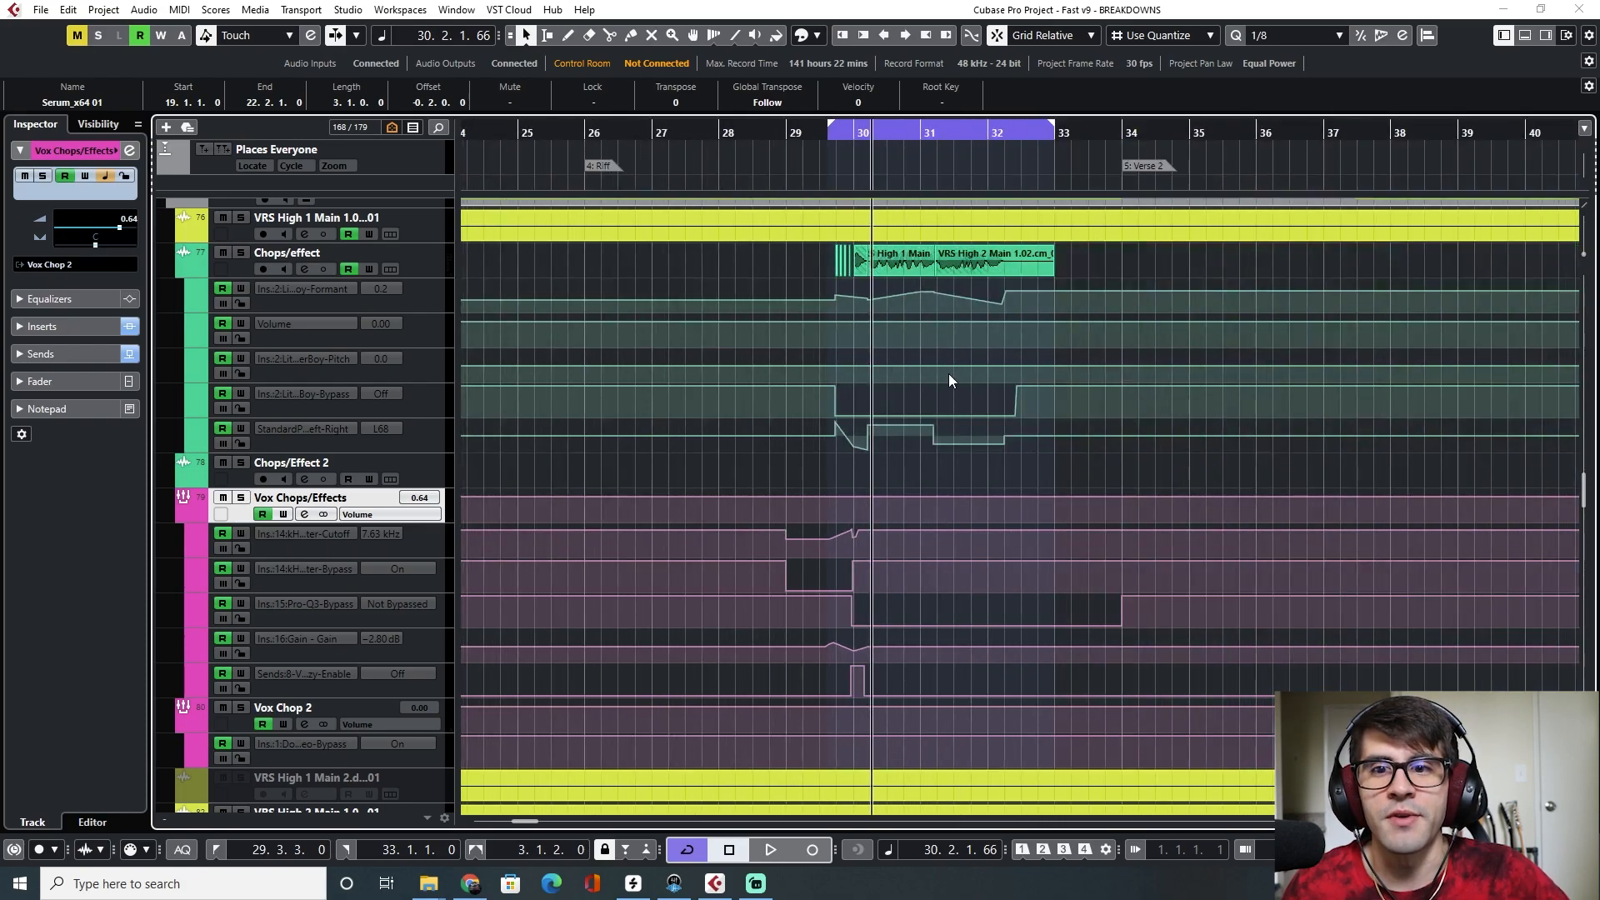
scroll(954, 383, "right", 9)
scroll(957, 385, "right", 4)
scroll(937, 300, "left", 4)
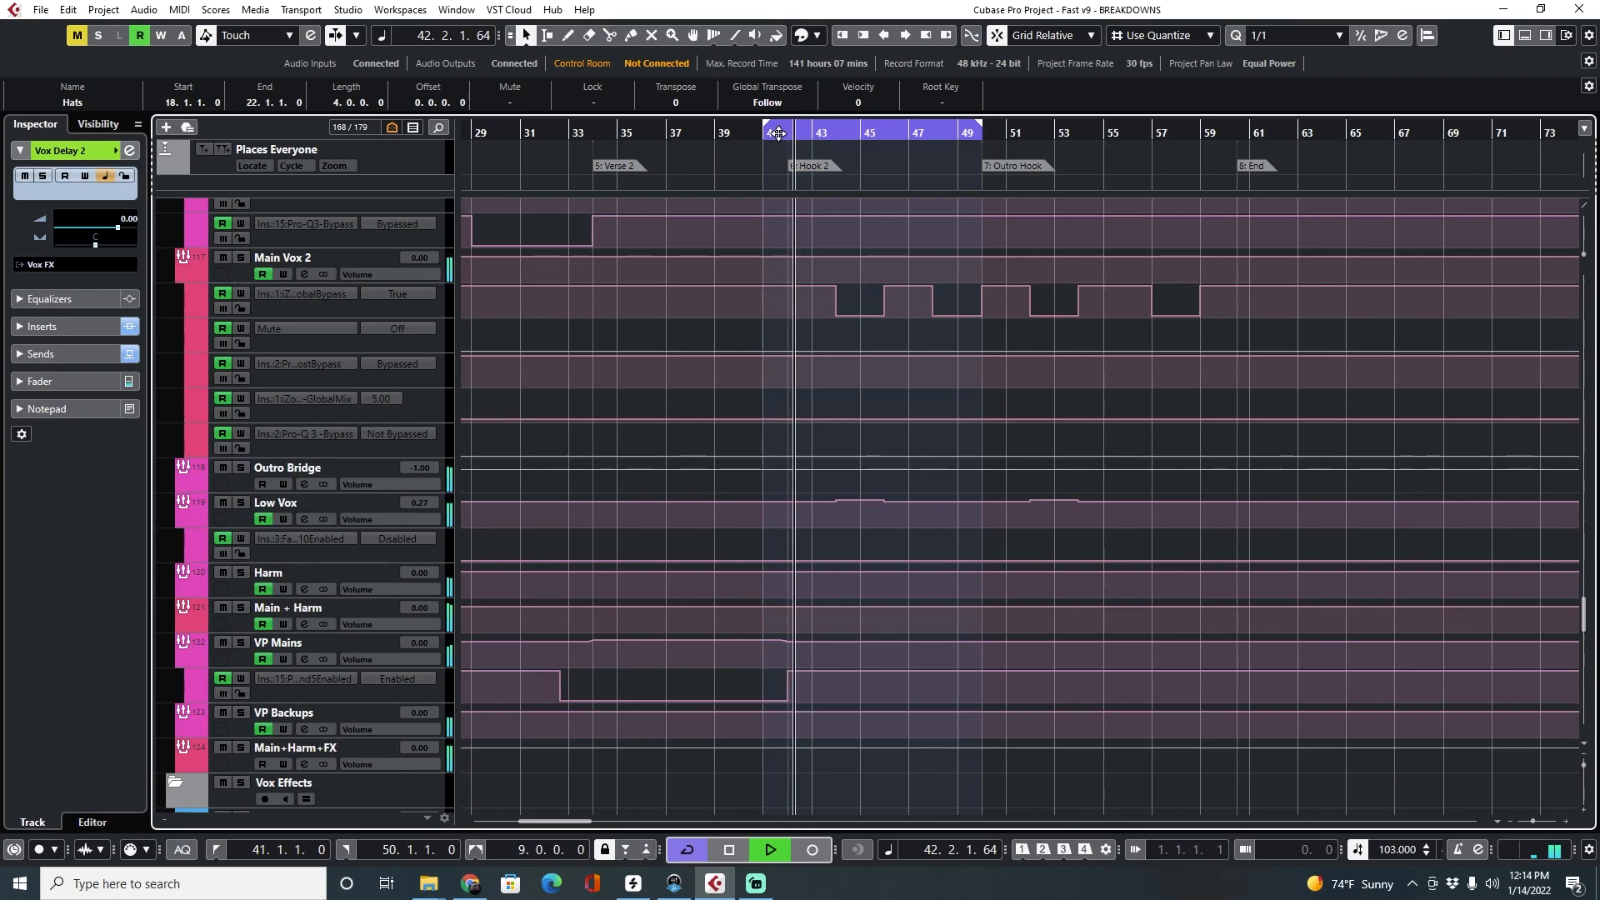
Set the cycle range to span bars 42 to 50 across the Hook 2 section
key("F3")
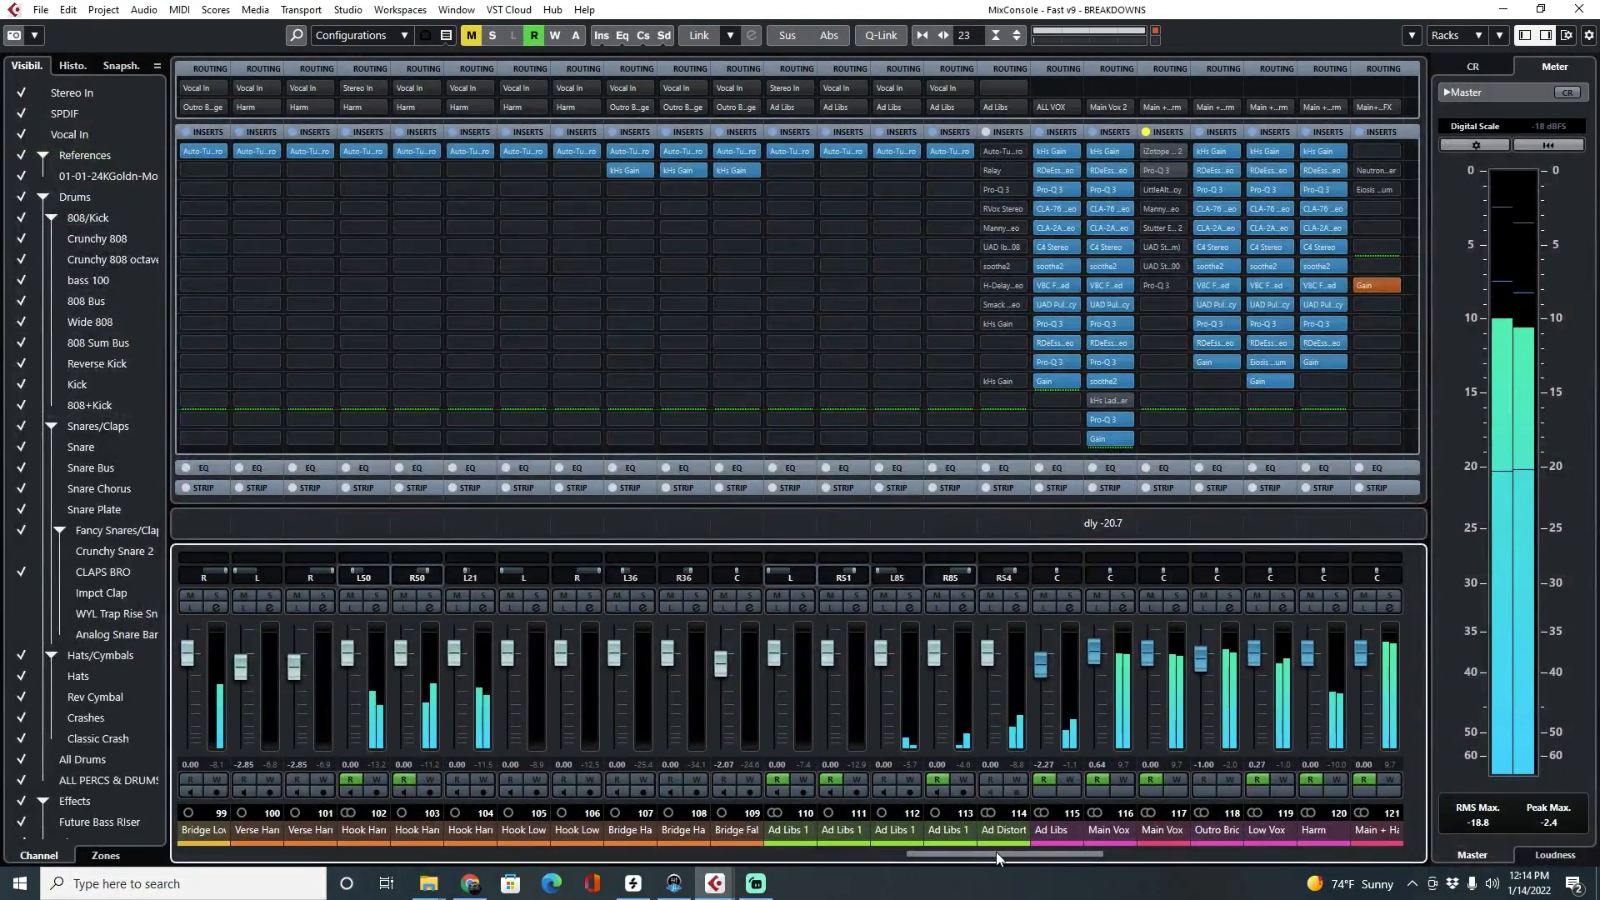
left_click_drag(986, 853, 1072, 843)
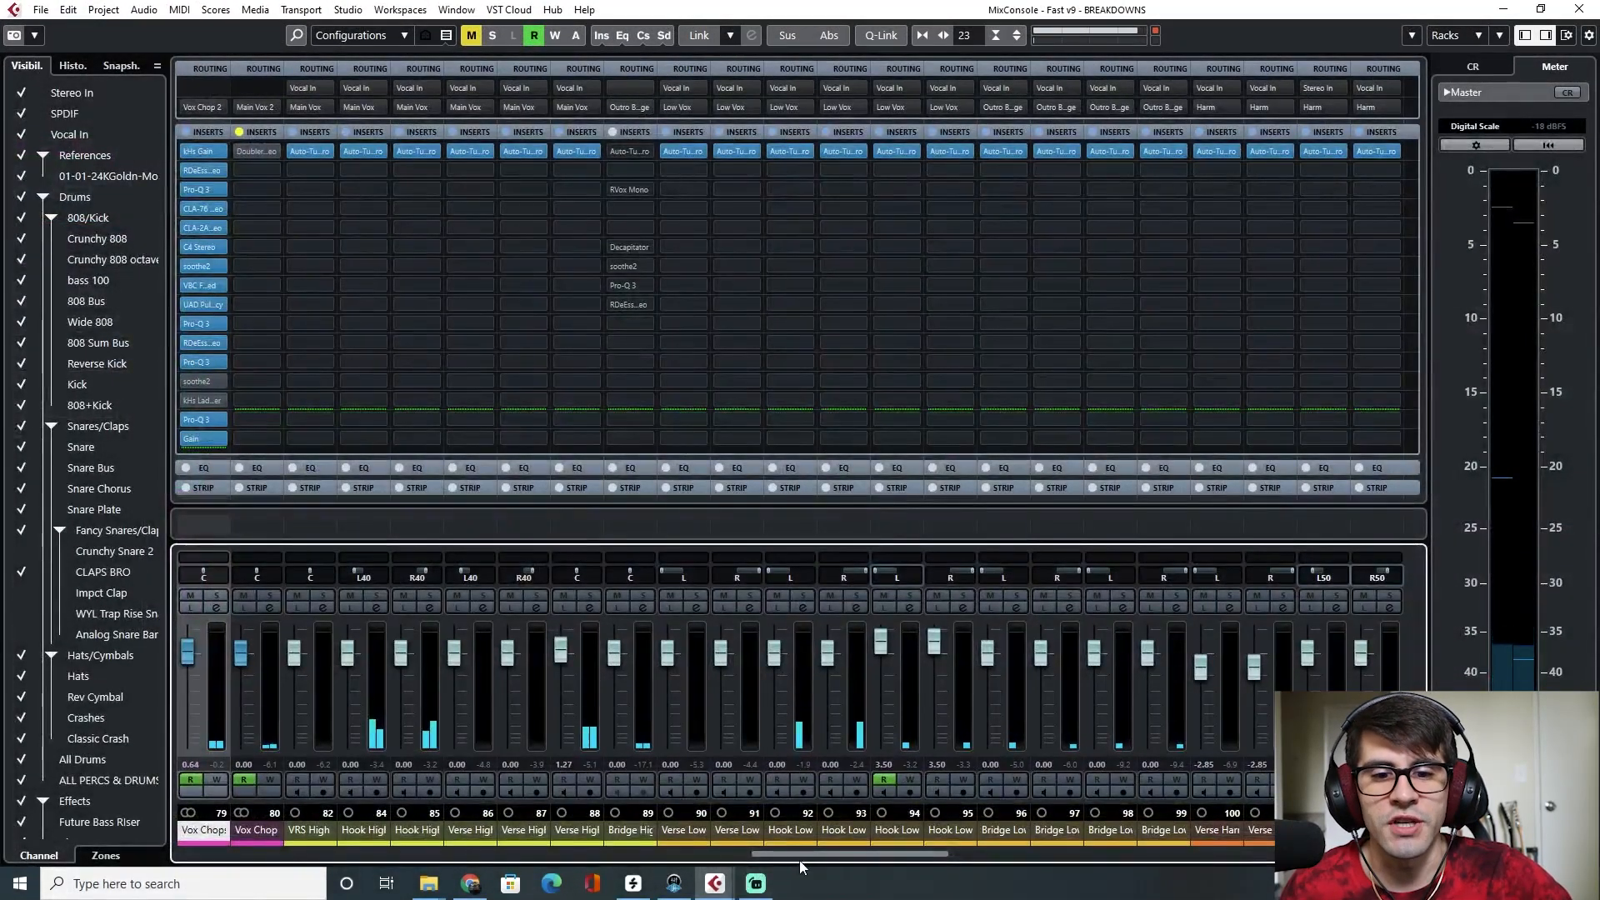
left_click_drag(788, 854, 1168, 833)
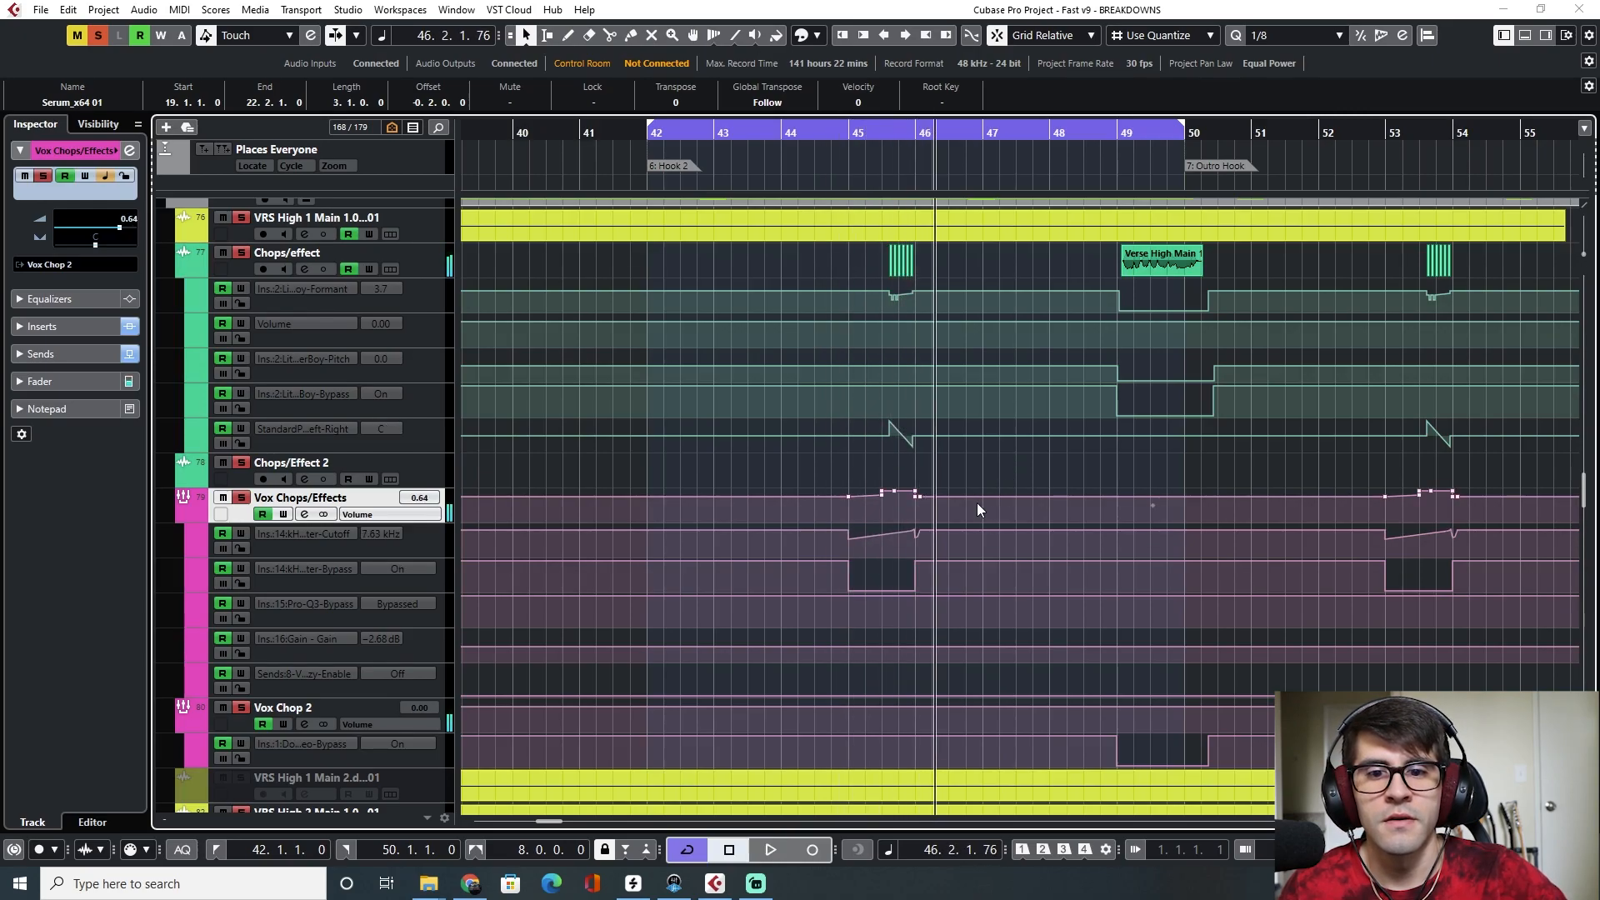
Scroll the track list and clear all active track solos
scroll(977, 503, "down", 5)
scroll(977, 503, "up", 10)
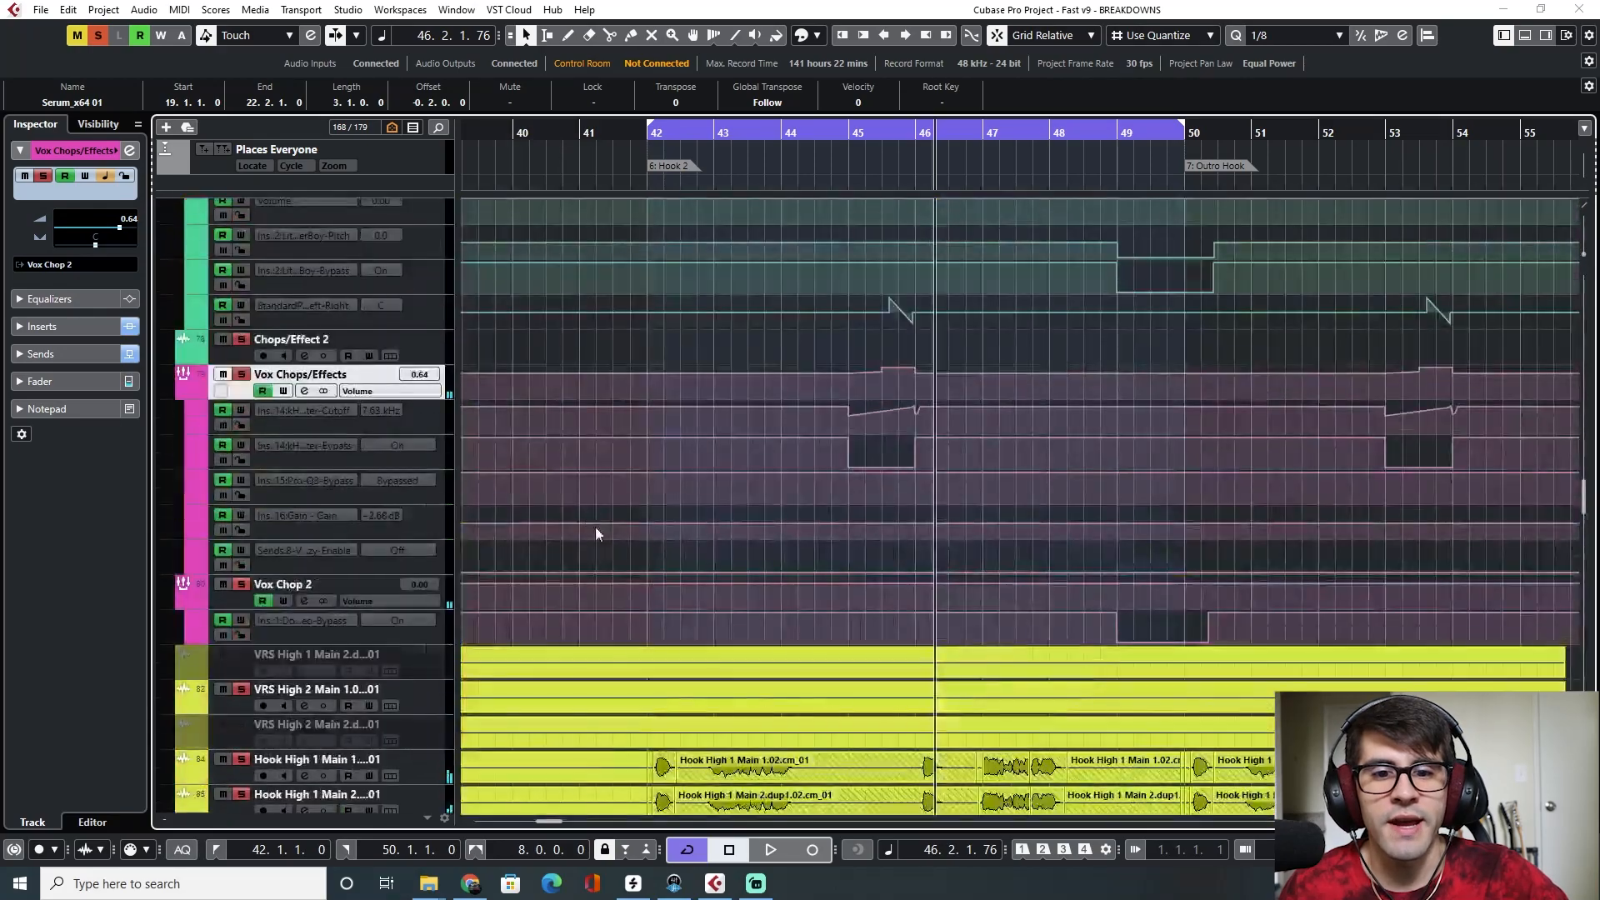
scroll(588, 513, "down", 5)
left_click(99, 36)
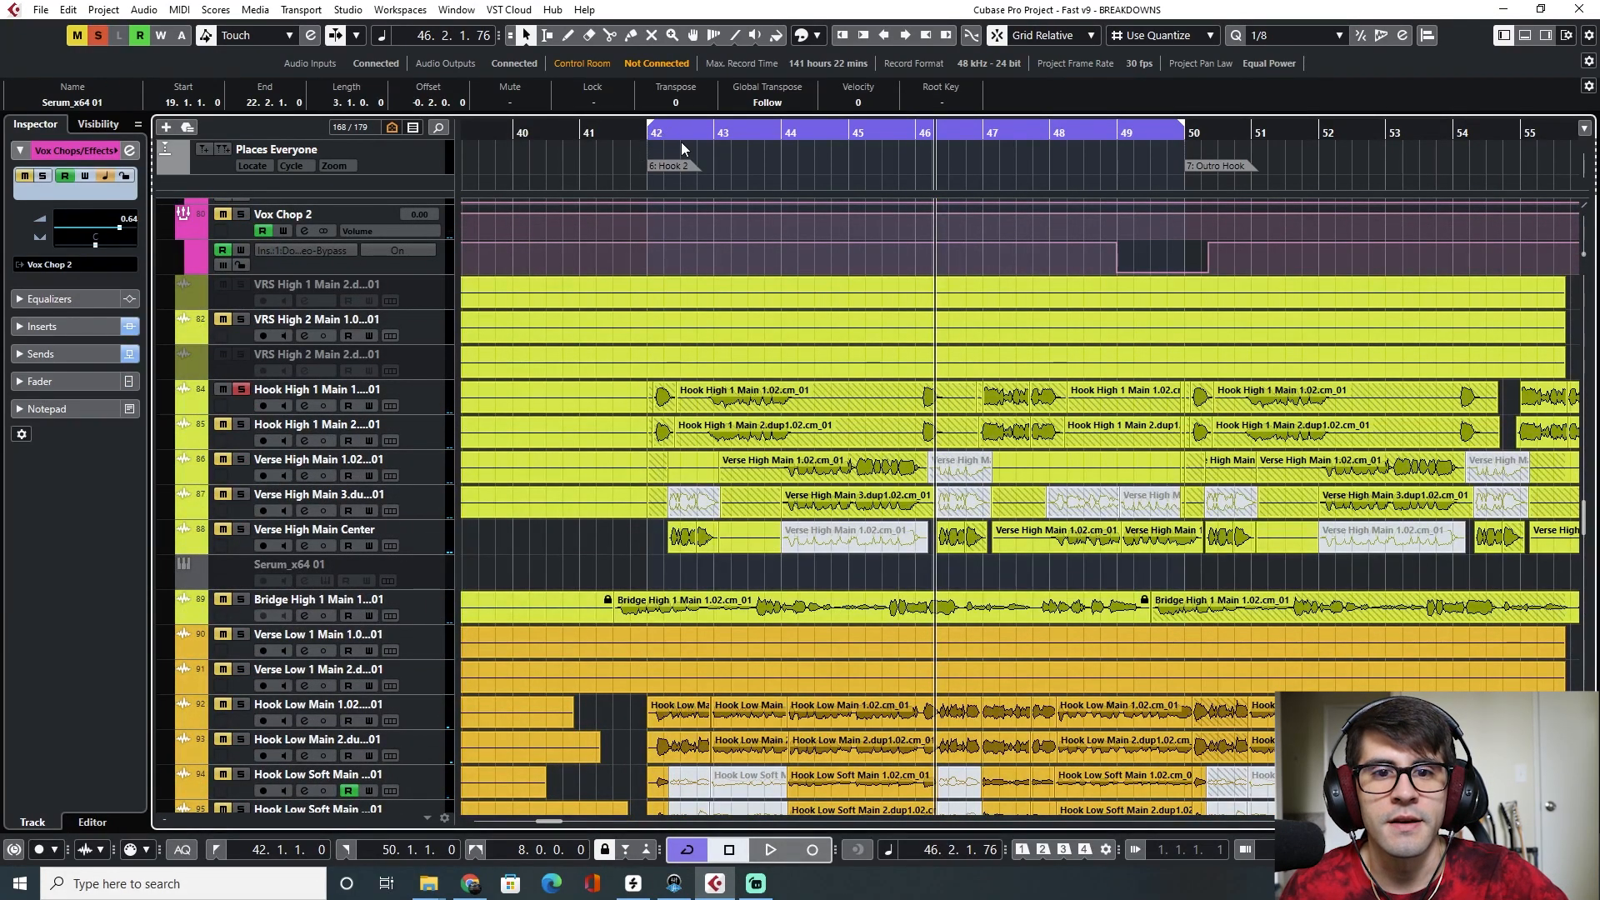
Play Hook 2 from bar 42 and mute the Hook High 1 Main 2 track
left_click(648, 135)
key("space")
left_click(242, 425)
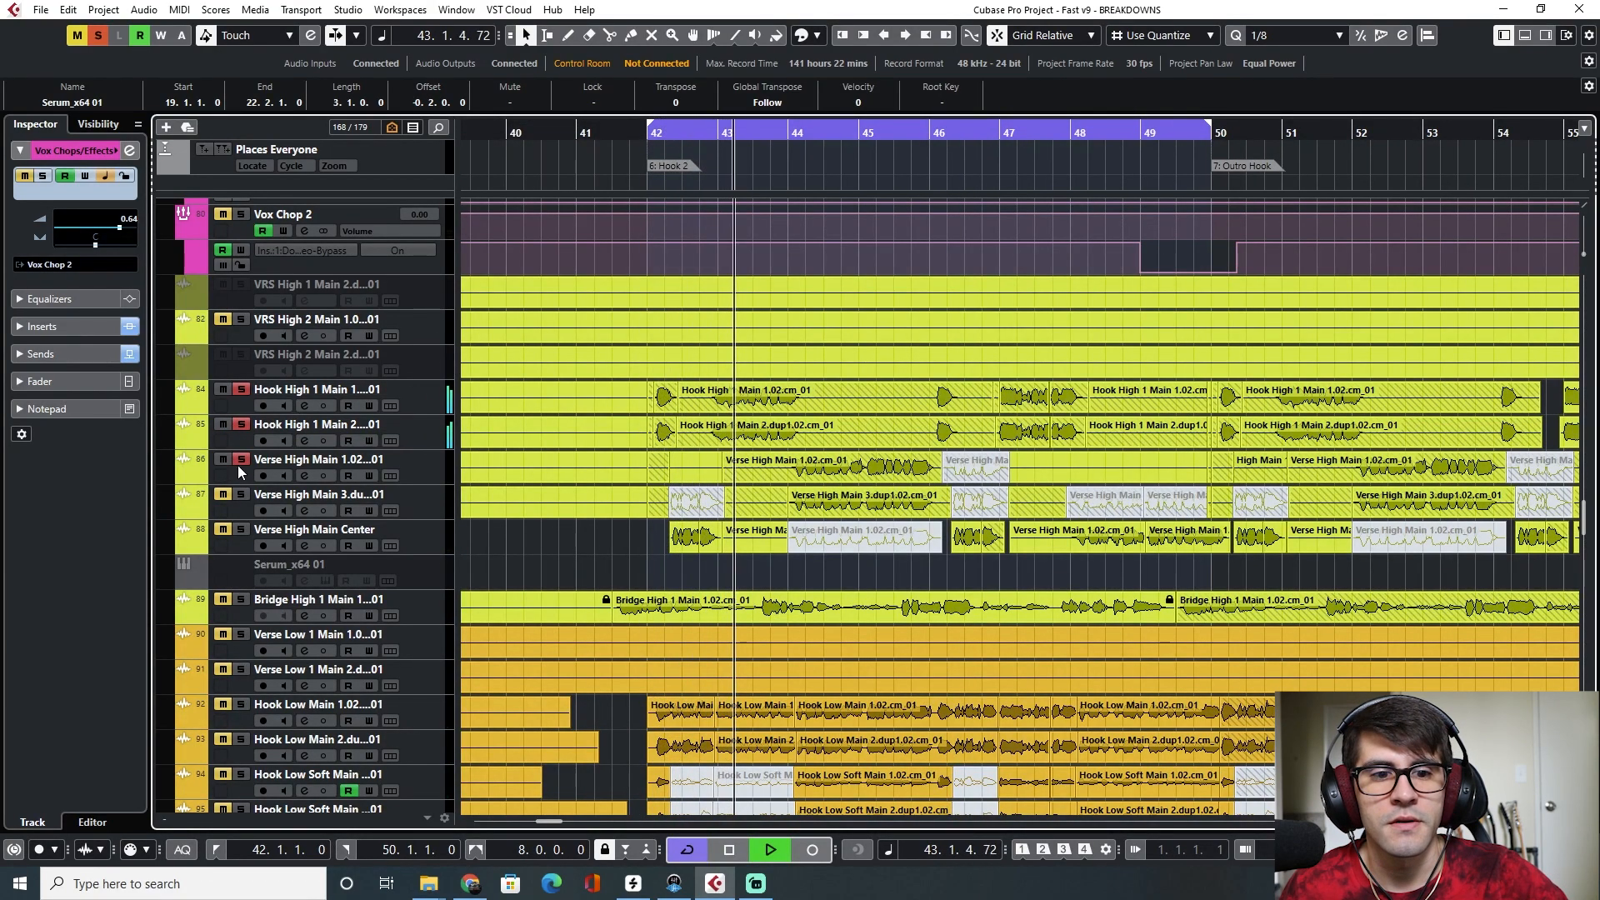
left_click(647, 135)
key("space")
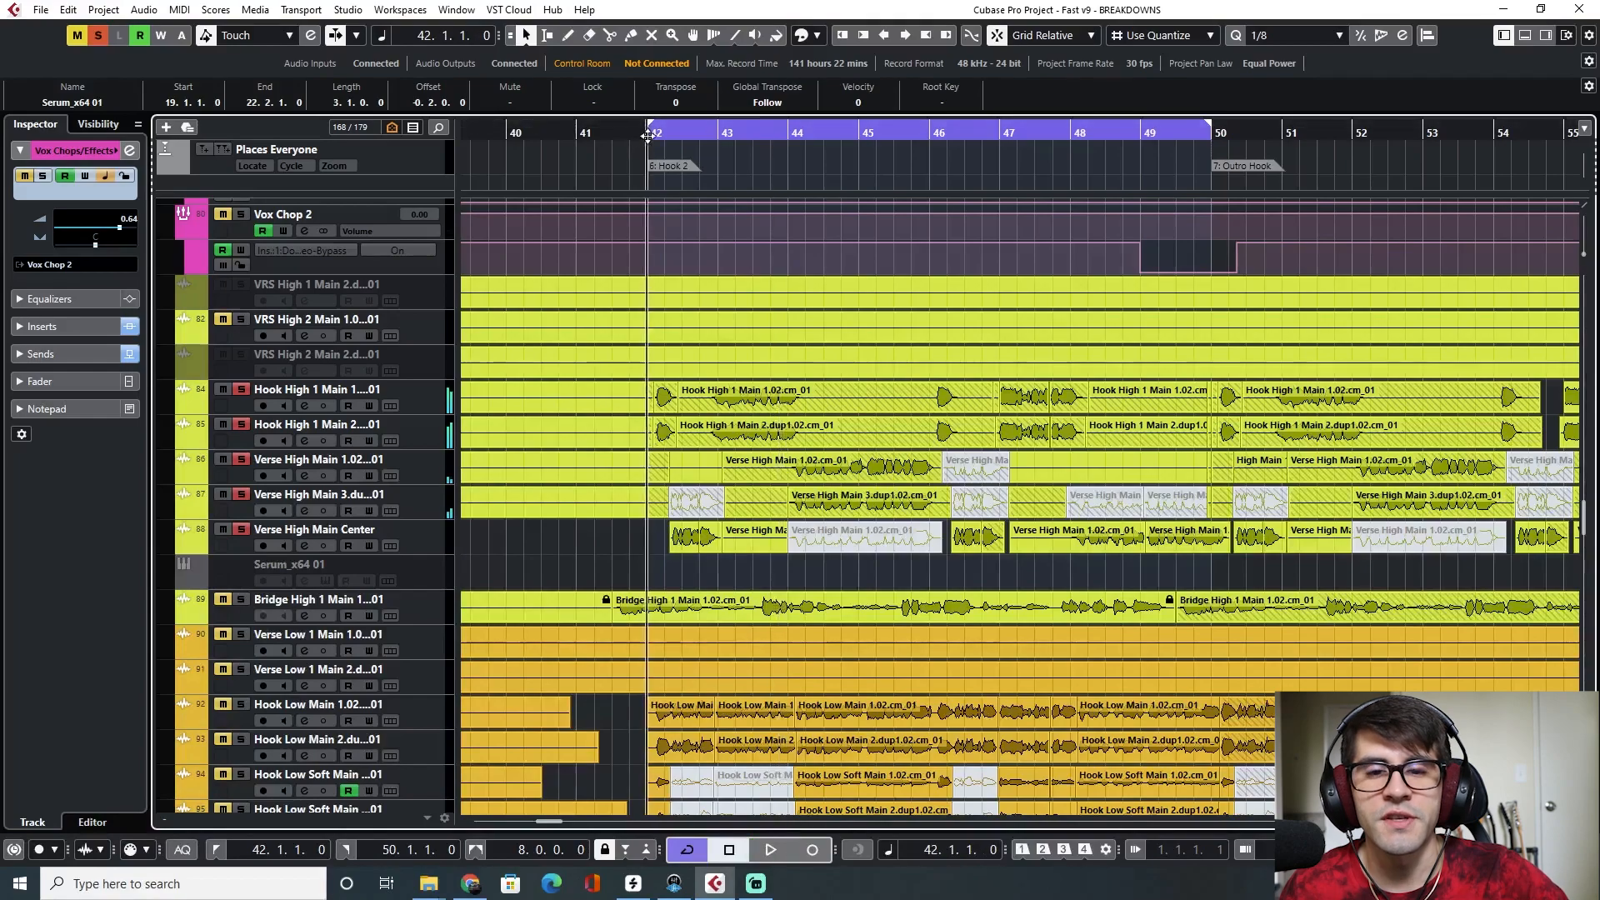
key("space")
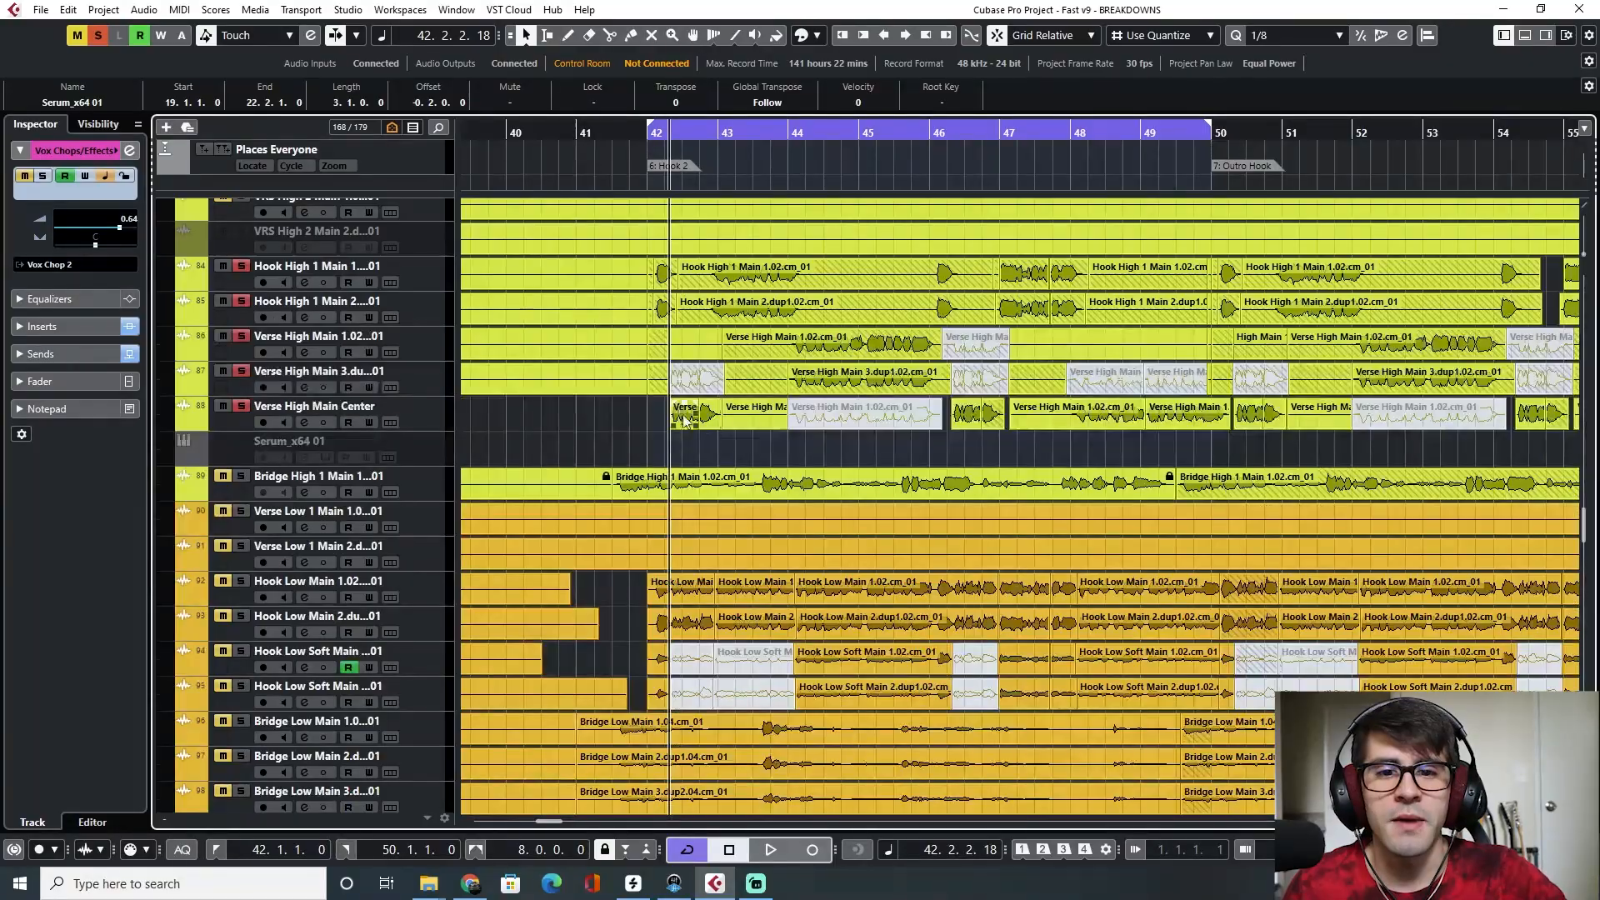
Mute the Hook Low Main and Hook Low Soft Main vocal tracks during playback
key("space")
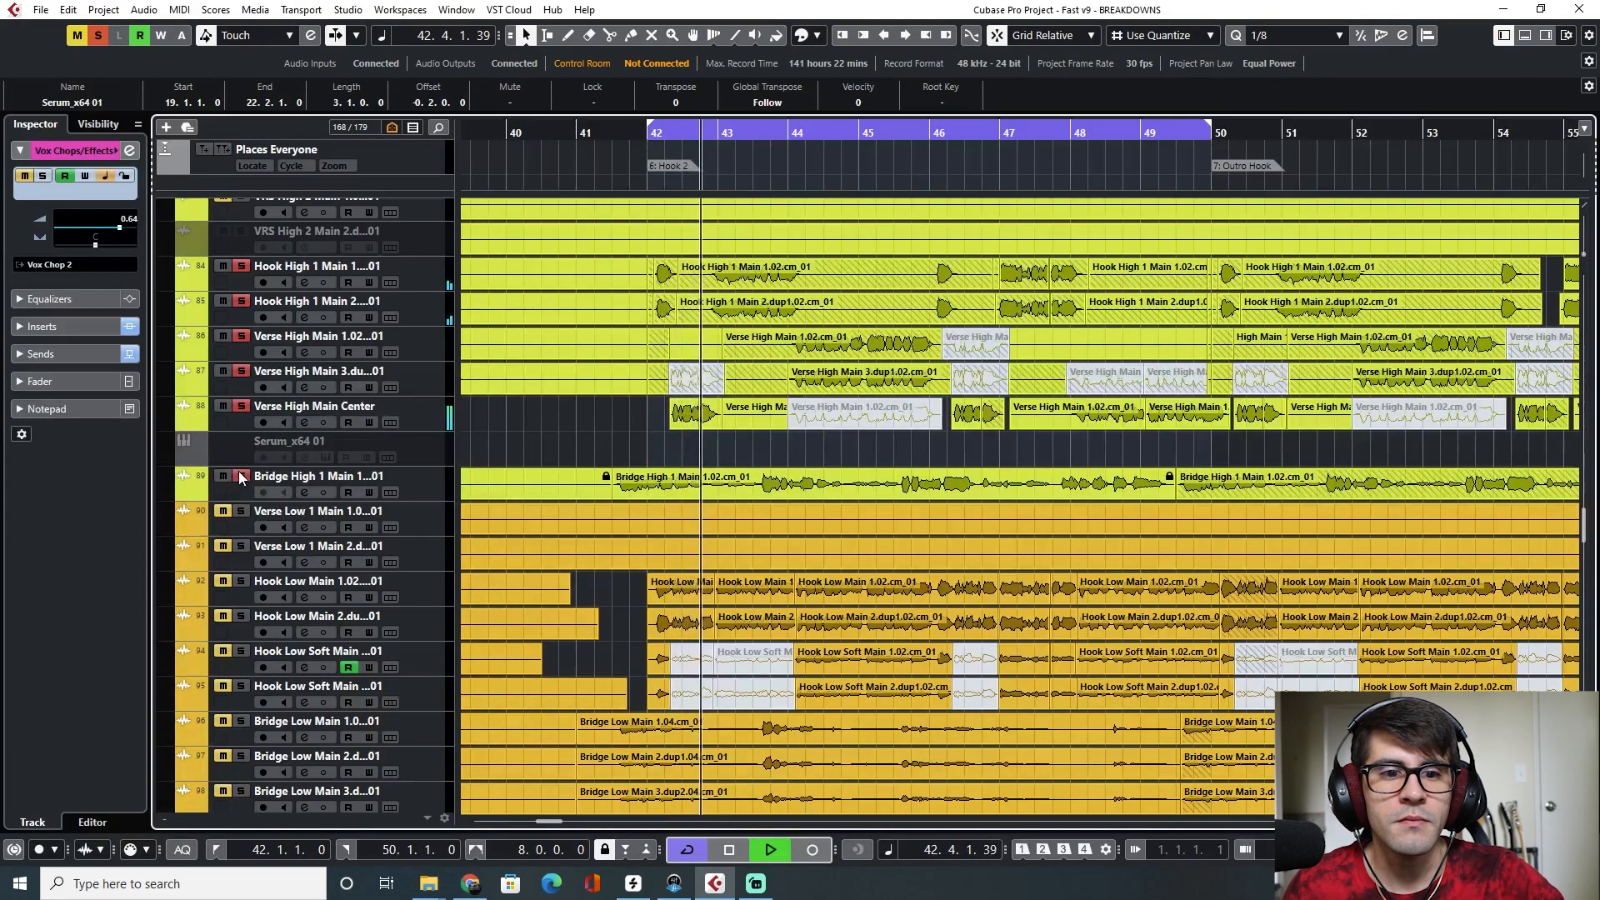
left_click(240, 581)
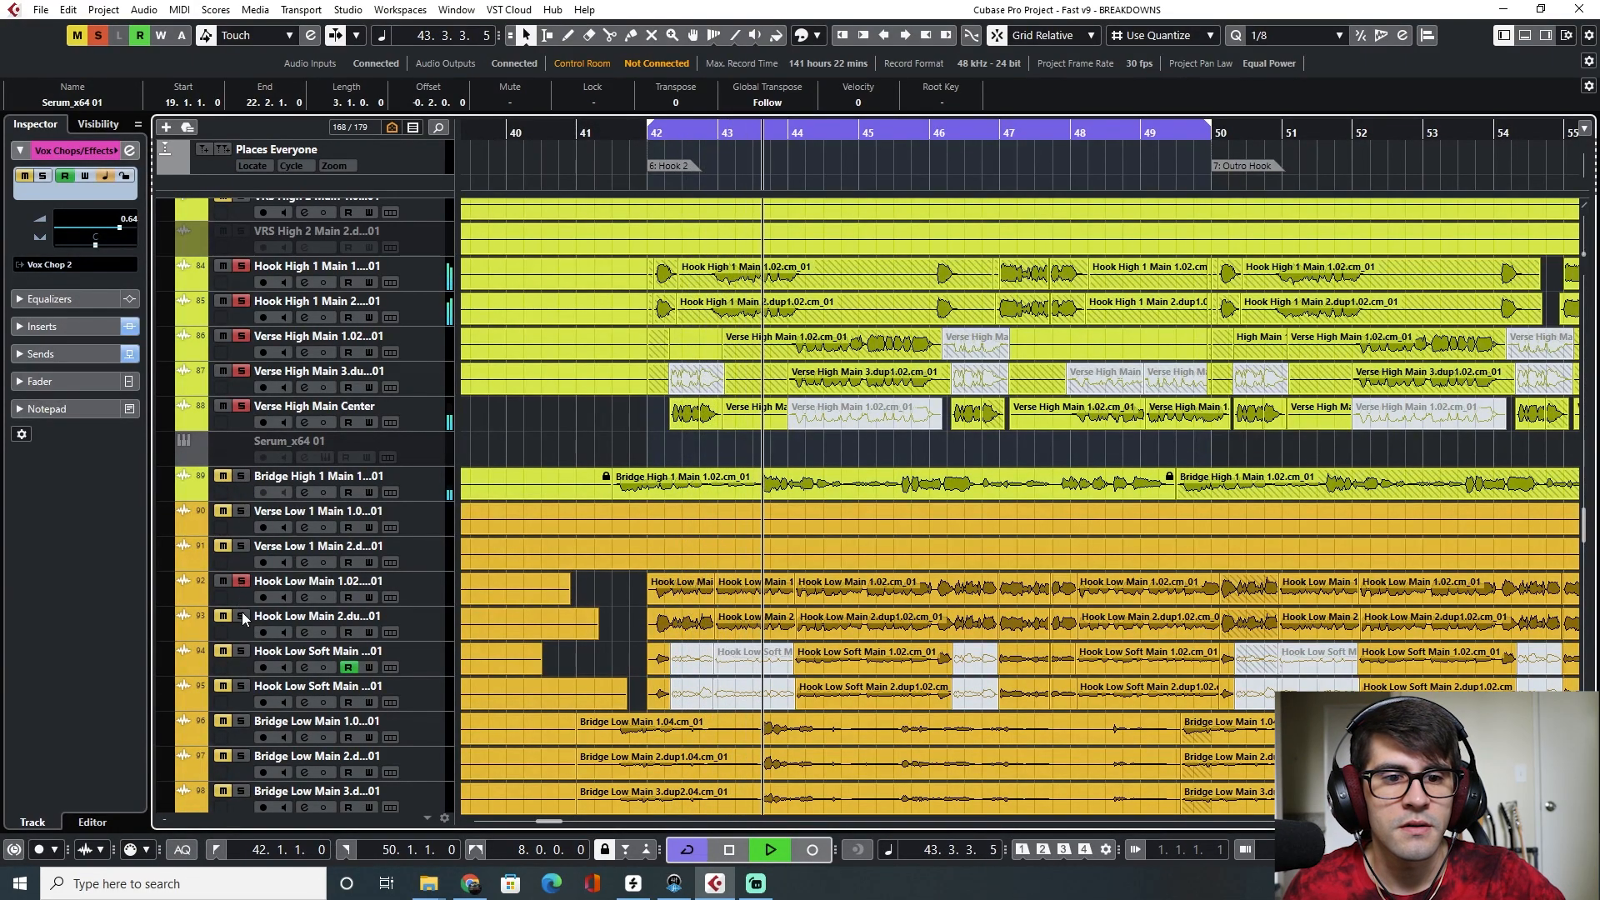
left_click(242, 619)
scroll(412, 648, "down", 3)
scroll(412, 648, "down", 3)
left_click(240, 404)
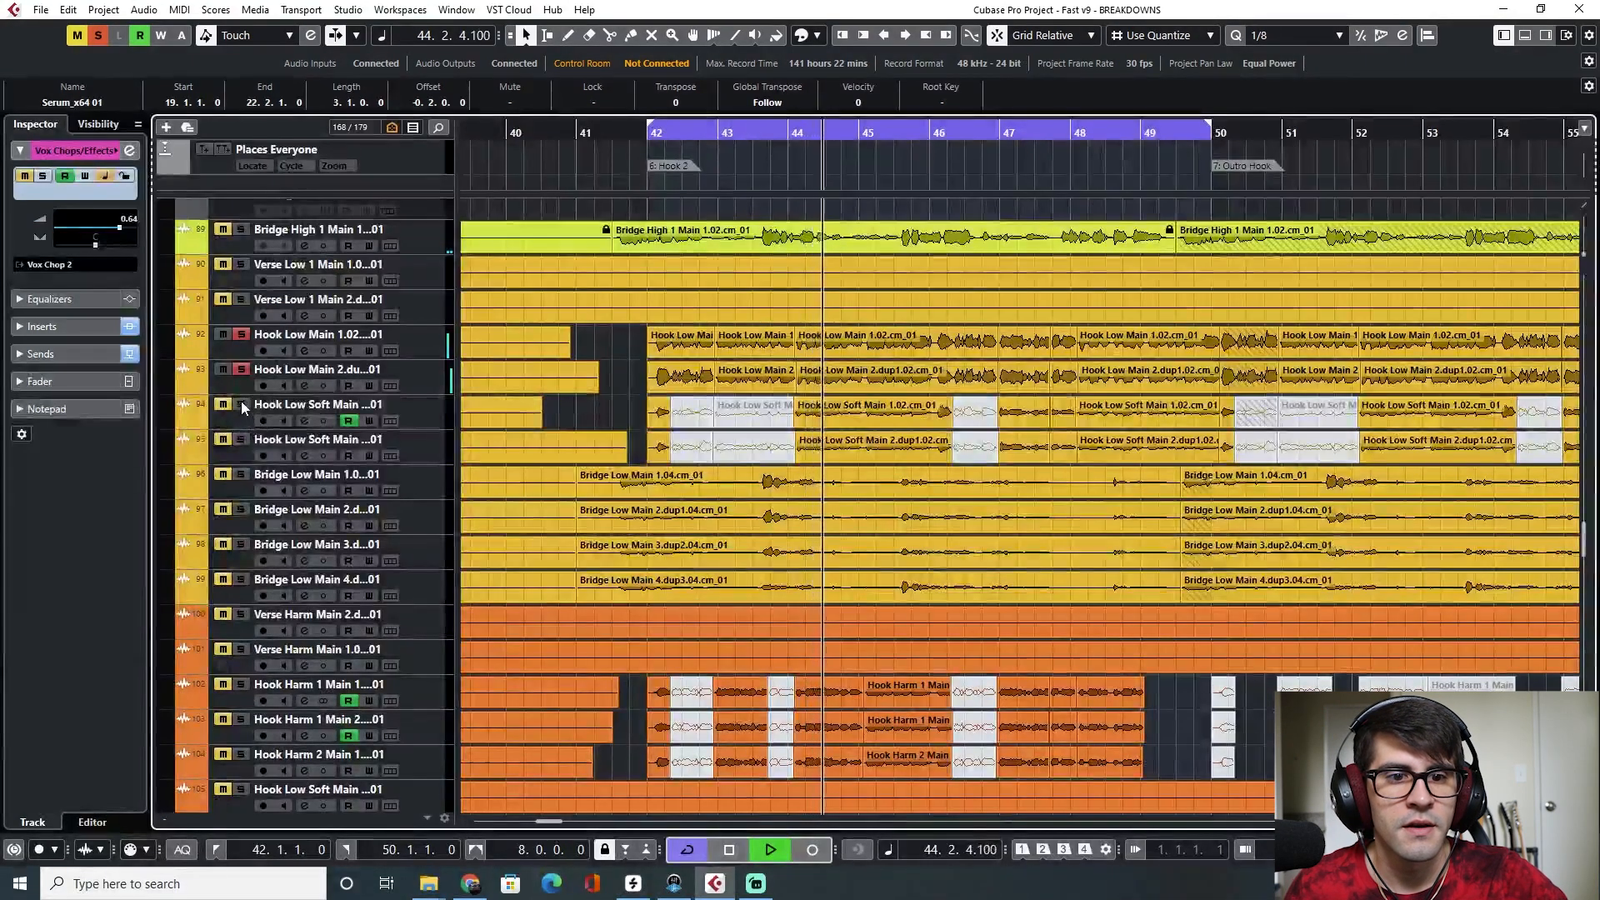
left_click(241, 439)
left_click(241, 474)
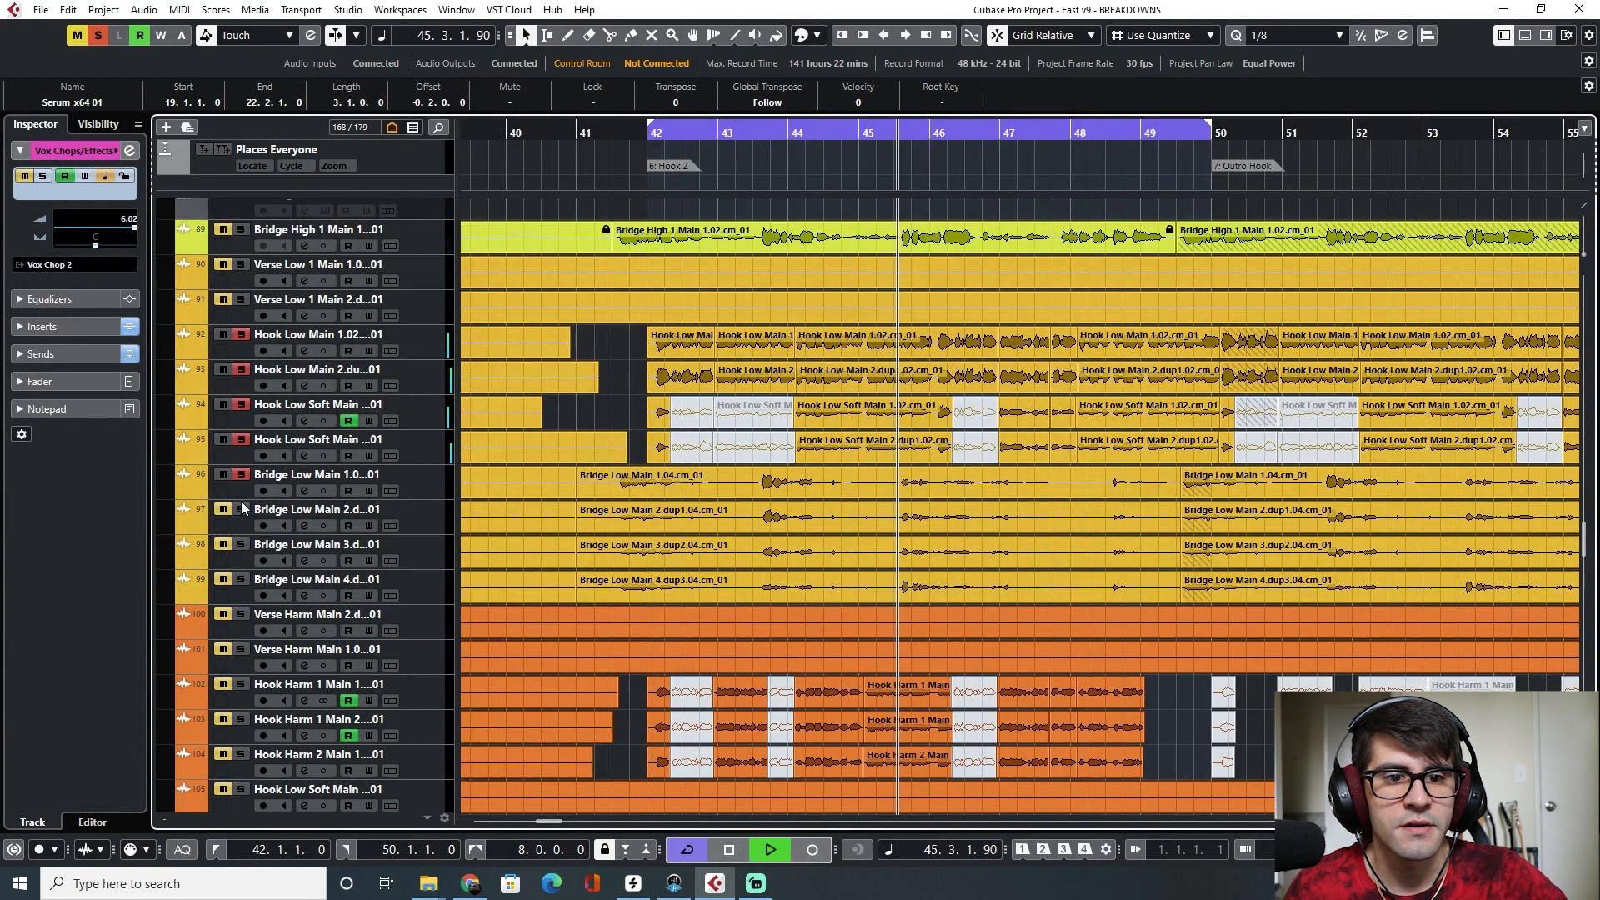
Audition Hook 2 from bar 42 and again from bar 44
left_click(657, 133)
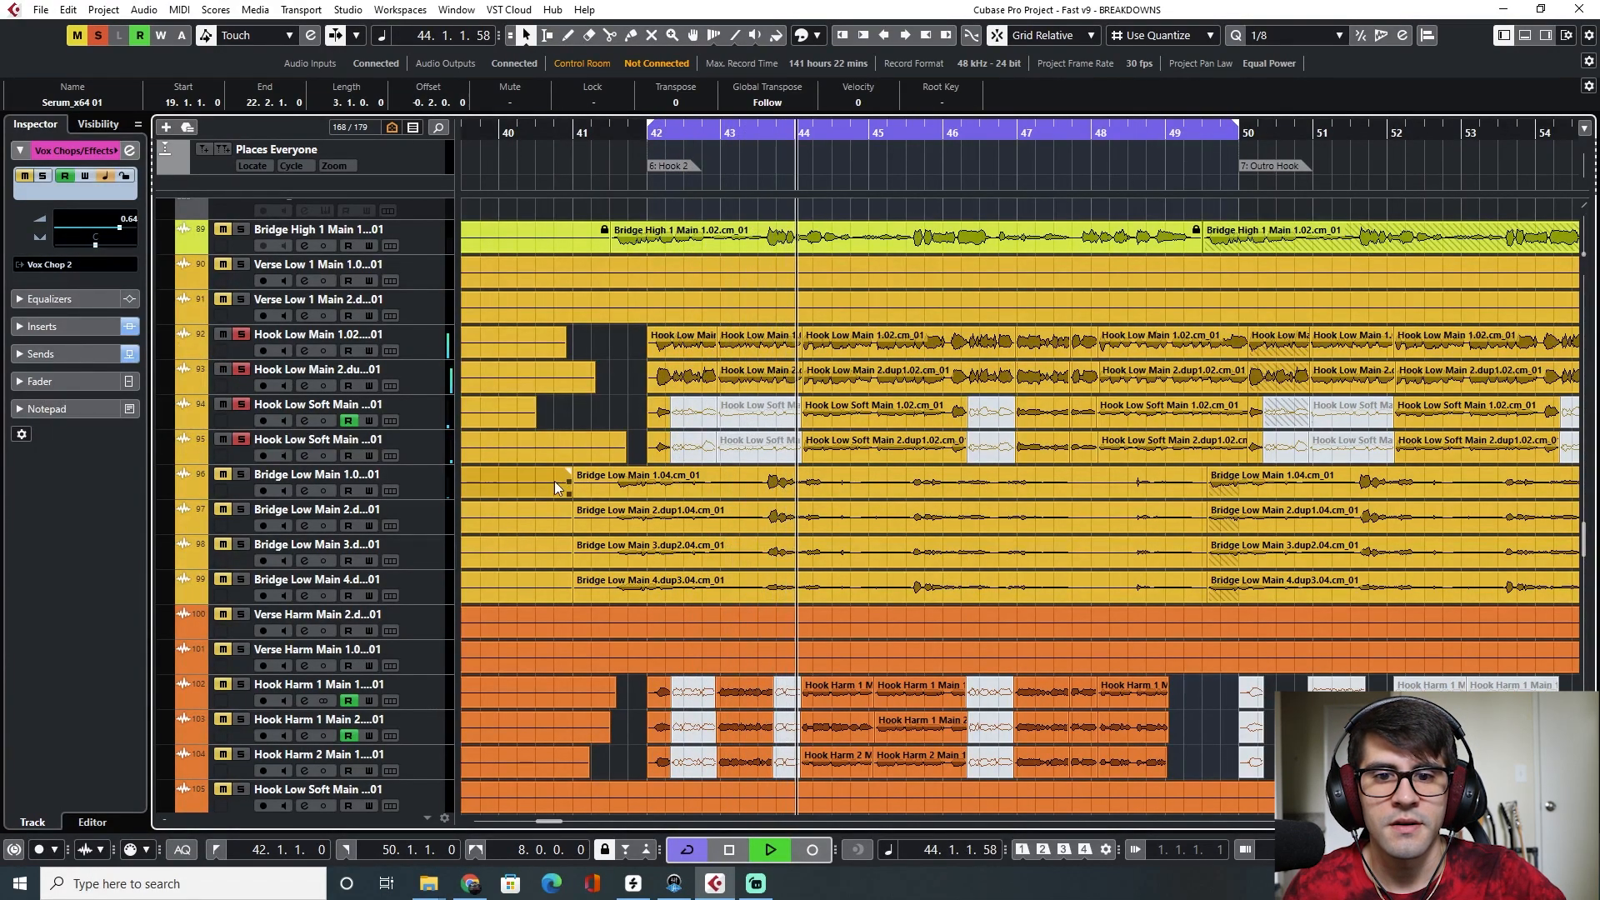
key("space")
left_click(796, 129)
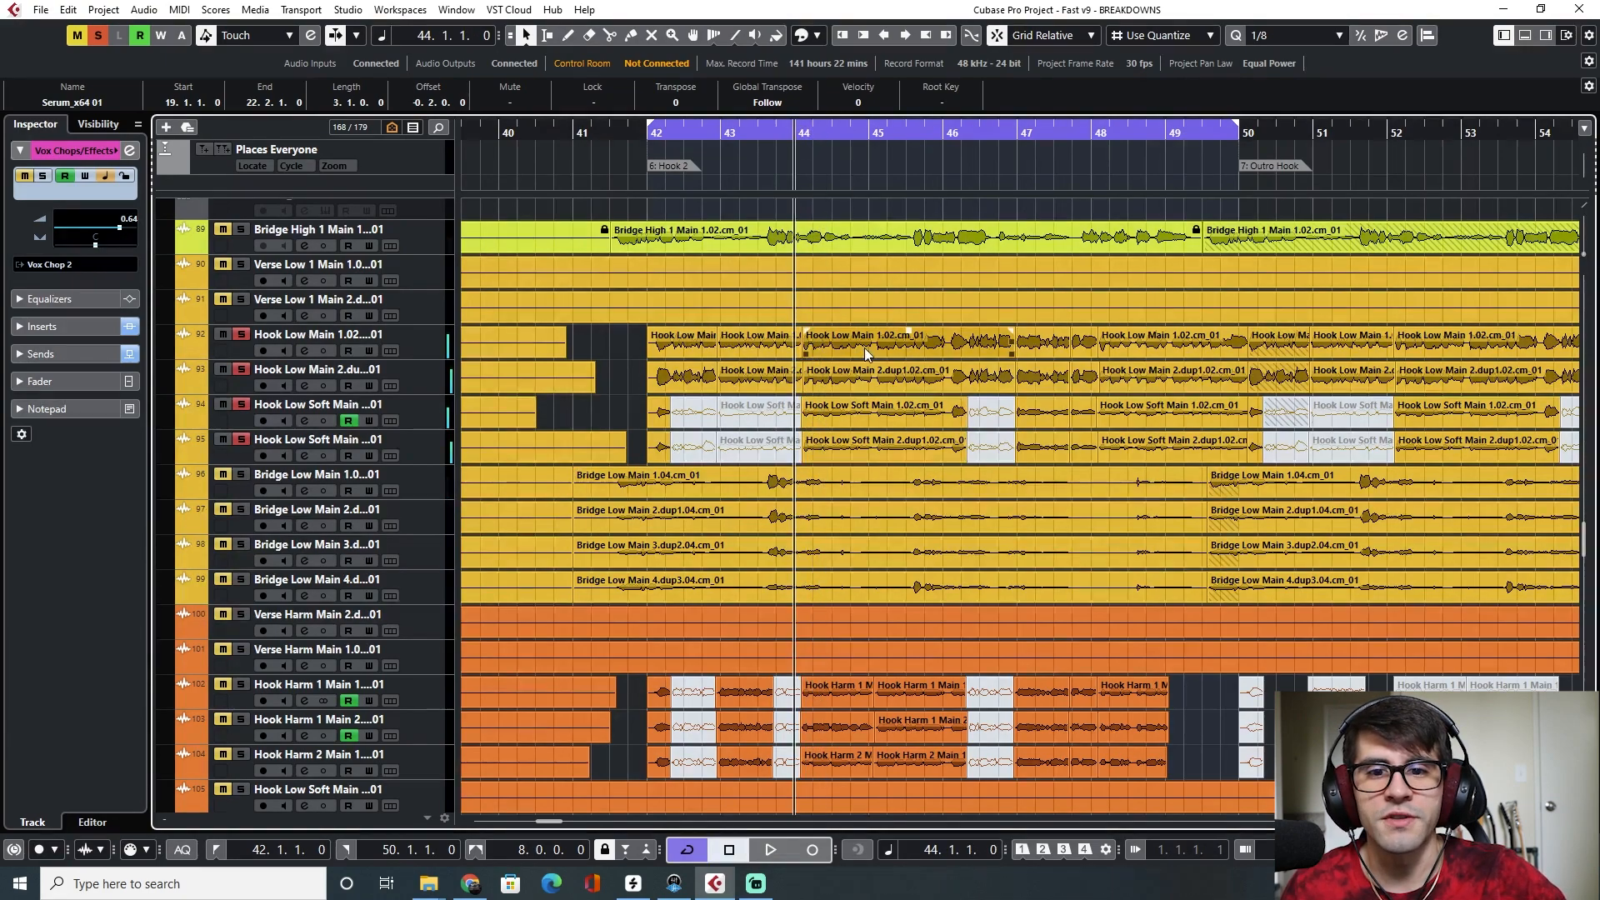
key("space")
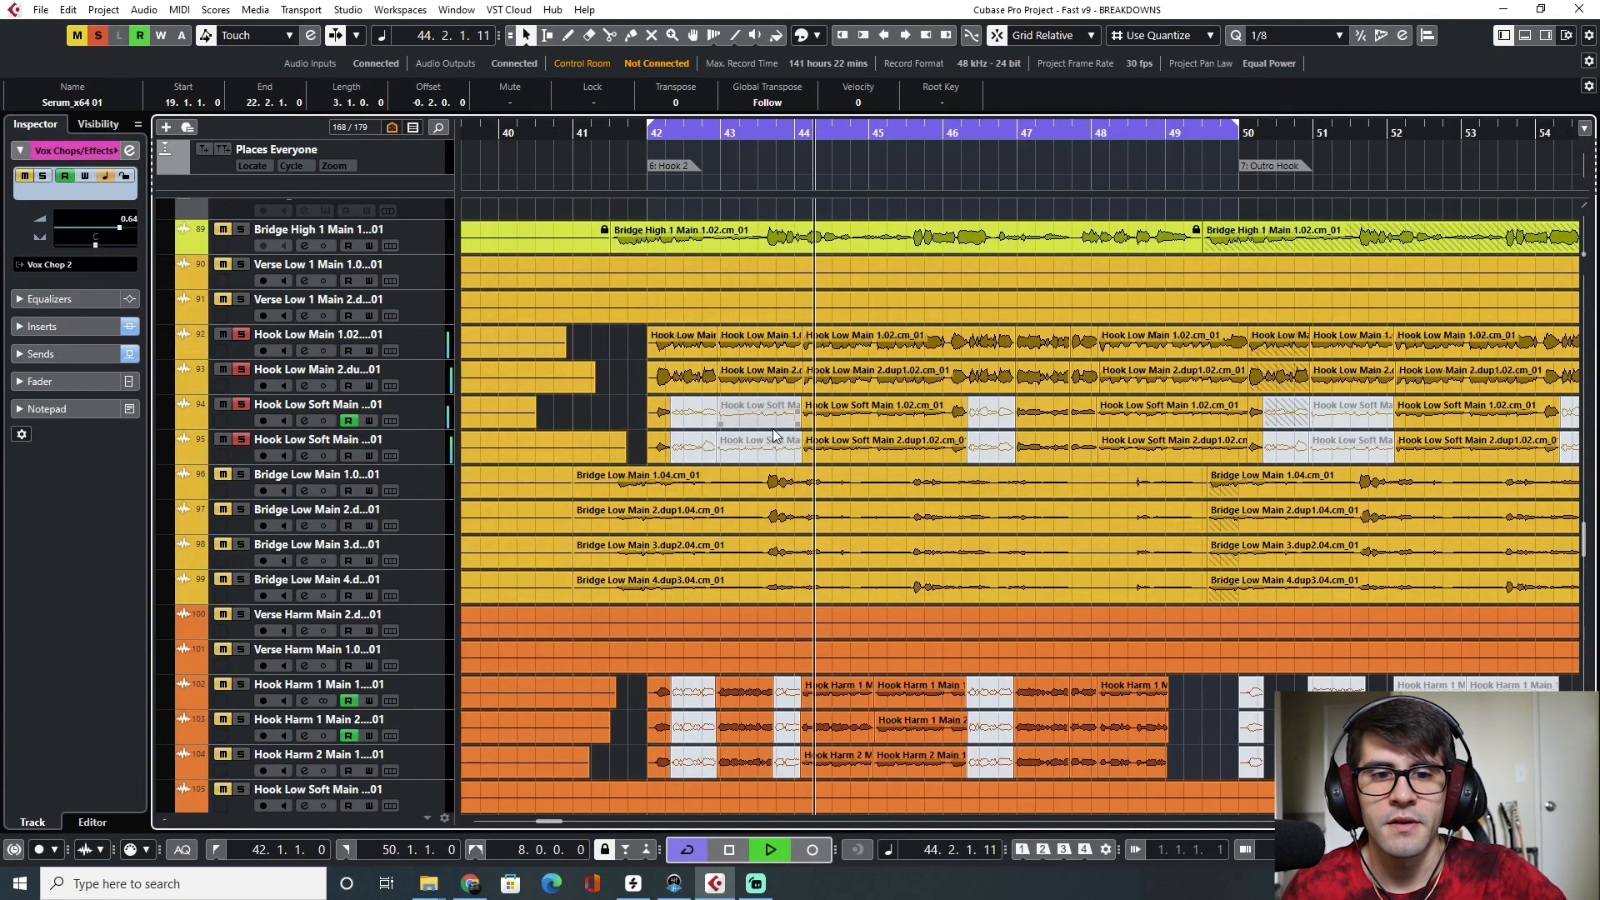
key("space")
left_click_drag(797, 130, 796, 136)
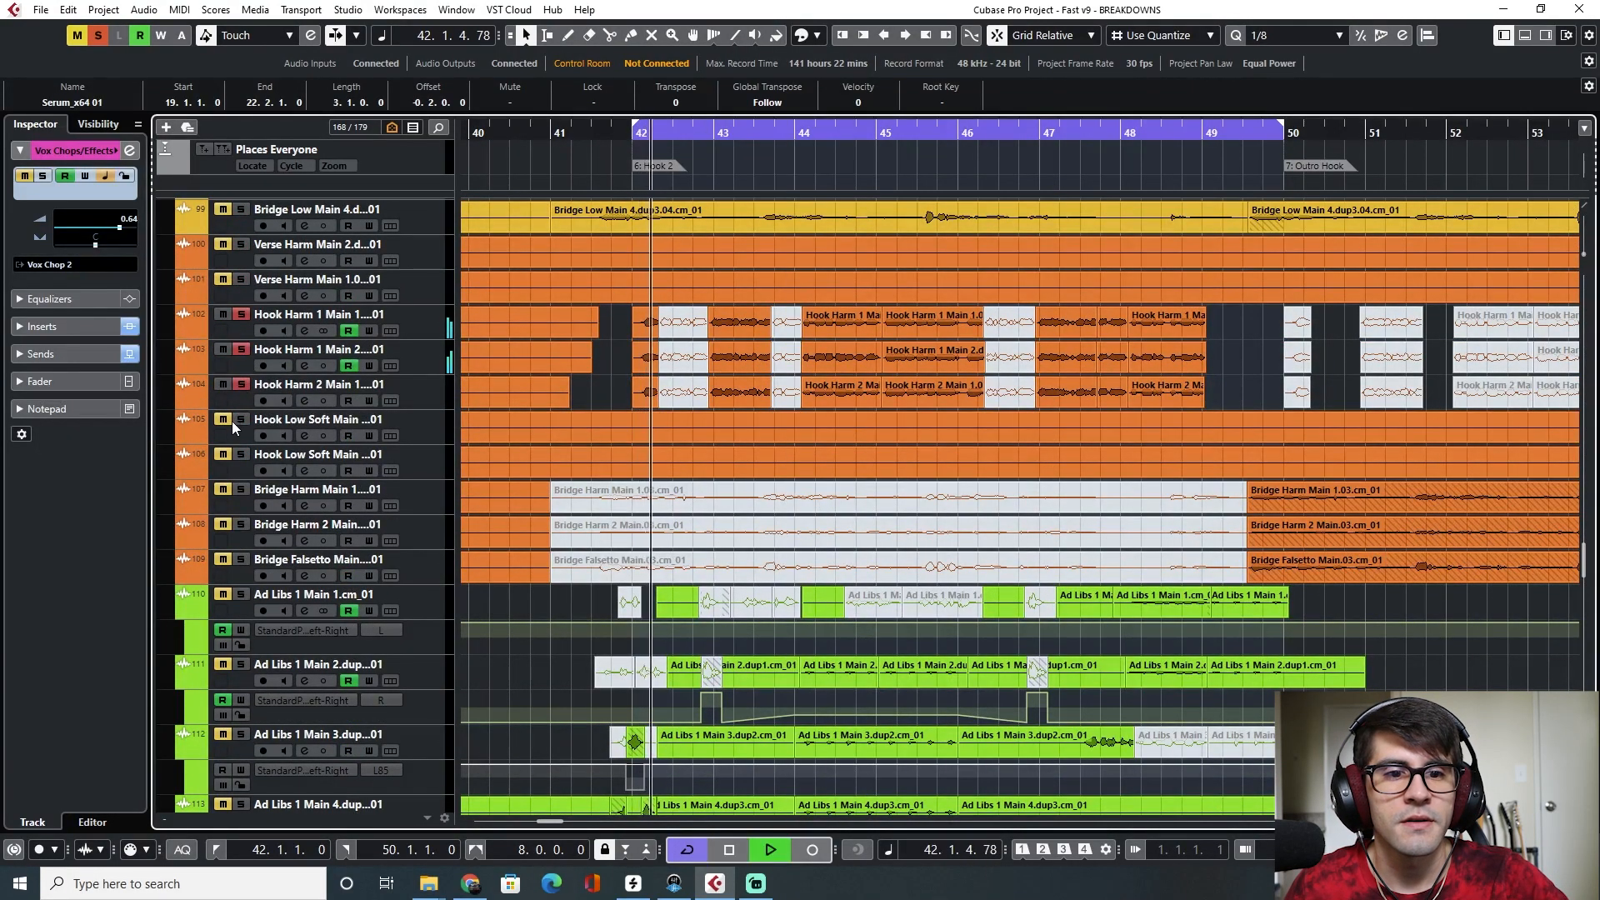
Mute the orange Hook Low Soft Main harmony track and stop playback
left_click(242, 420)
scroll(614, 423, "down", 4)
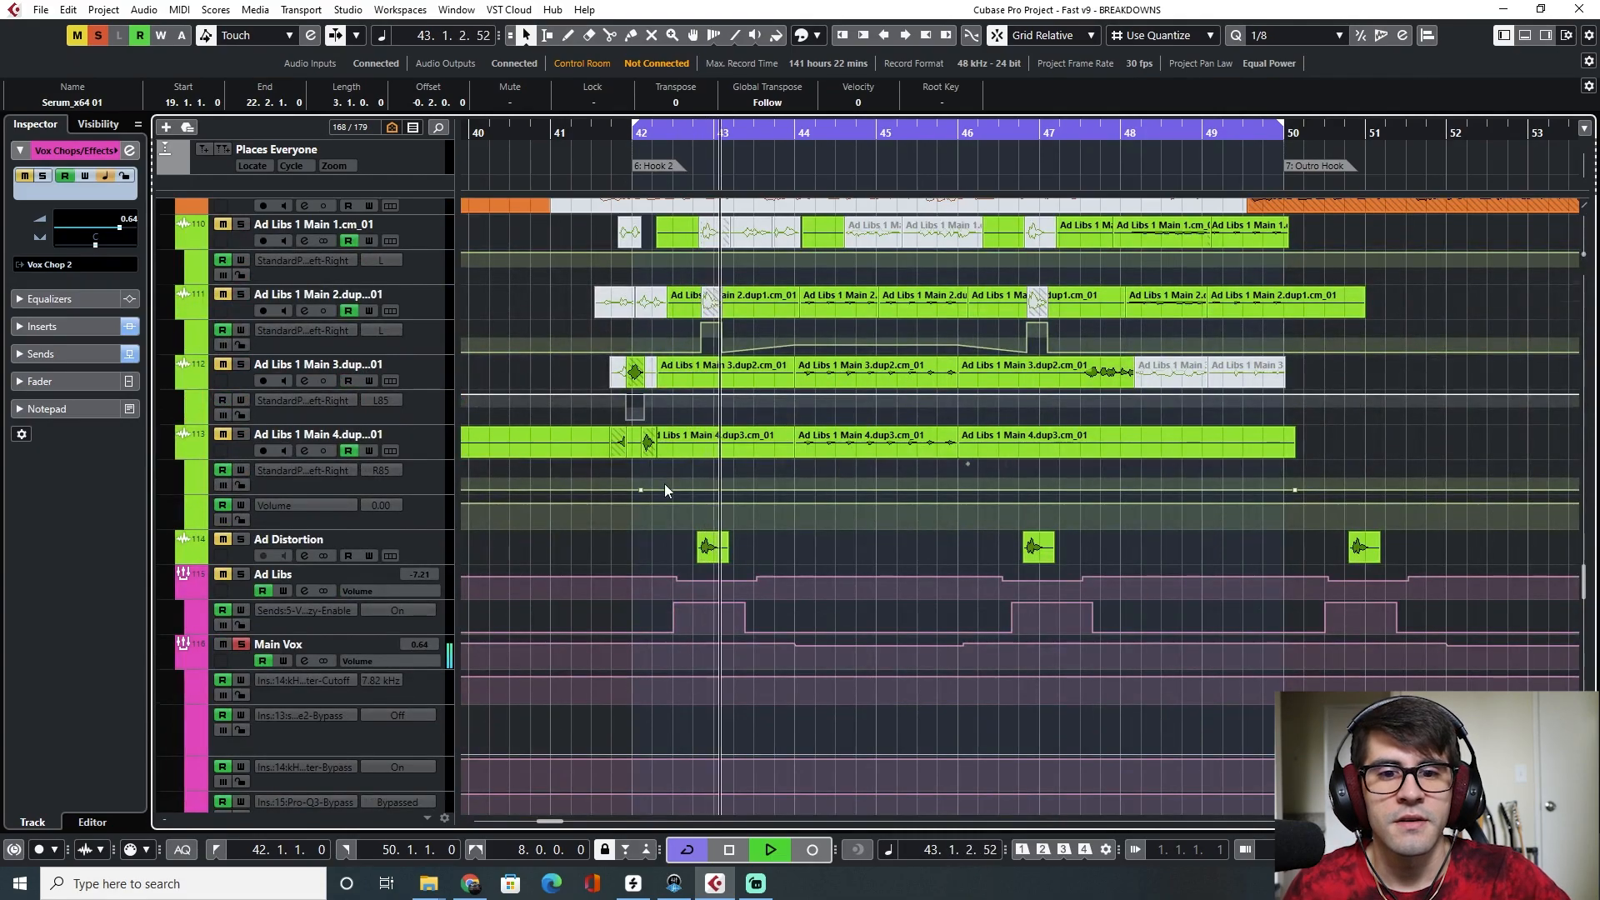
scroll(665, 484, "down", 15)
scroll(666, 485, "up", 5)
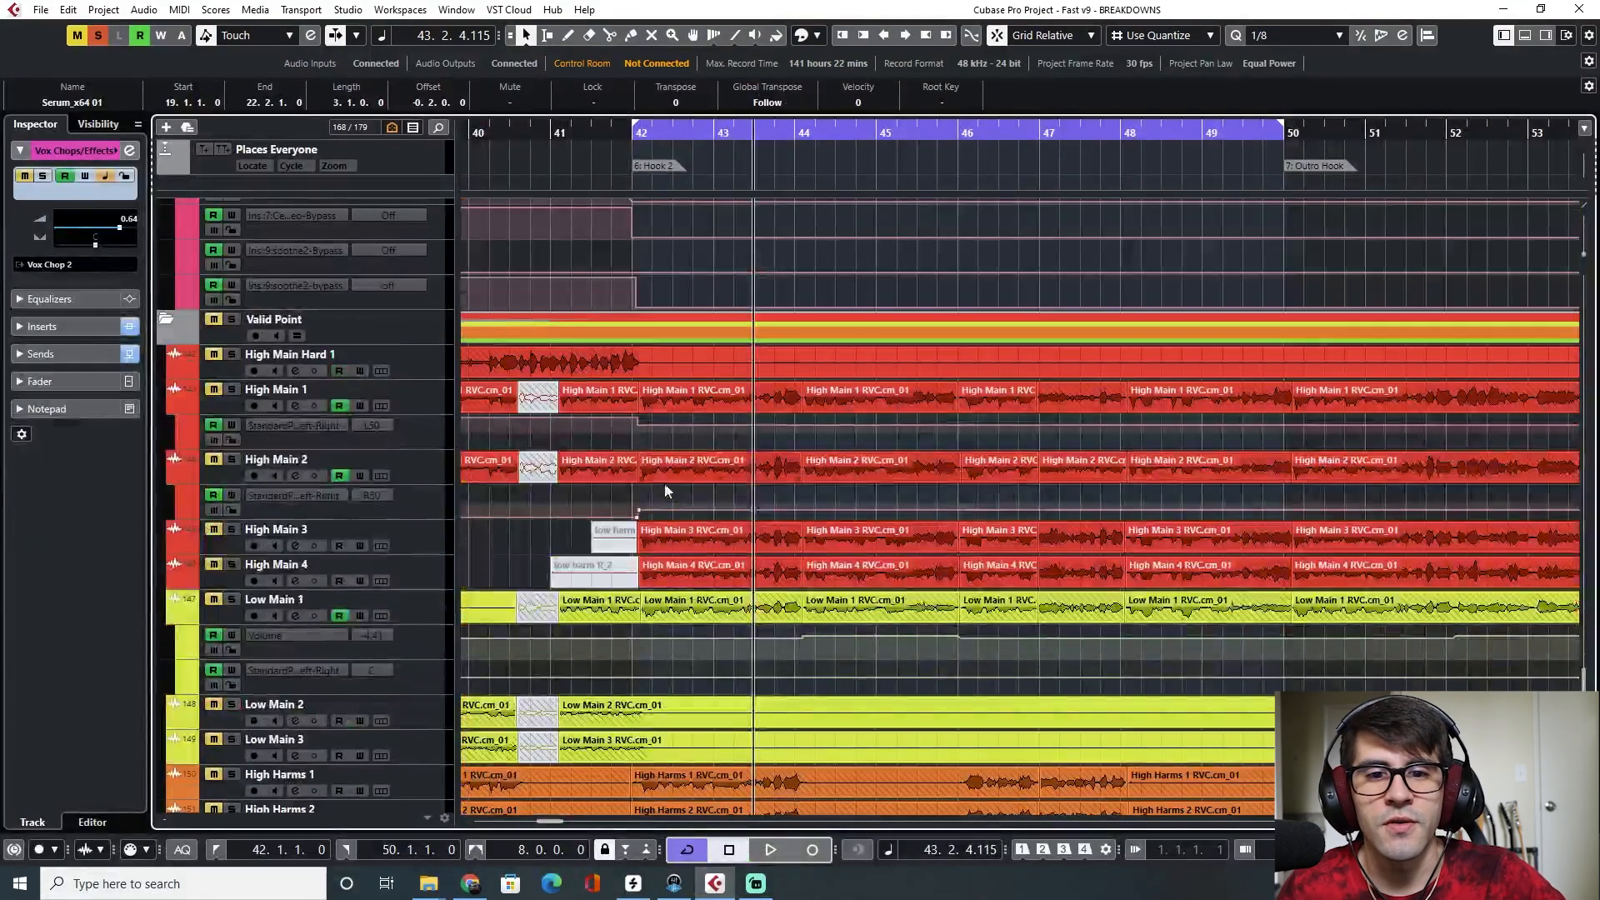
key("space")
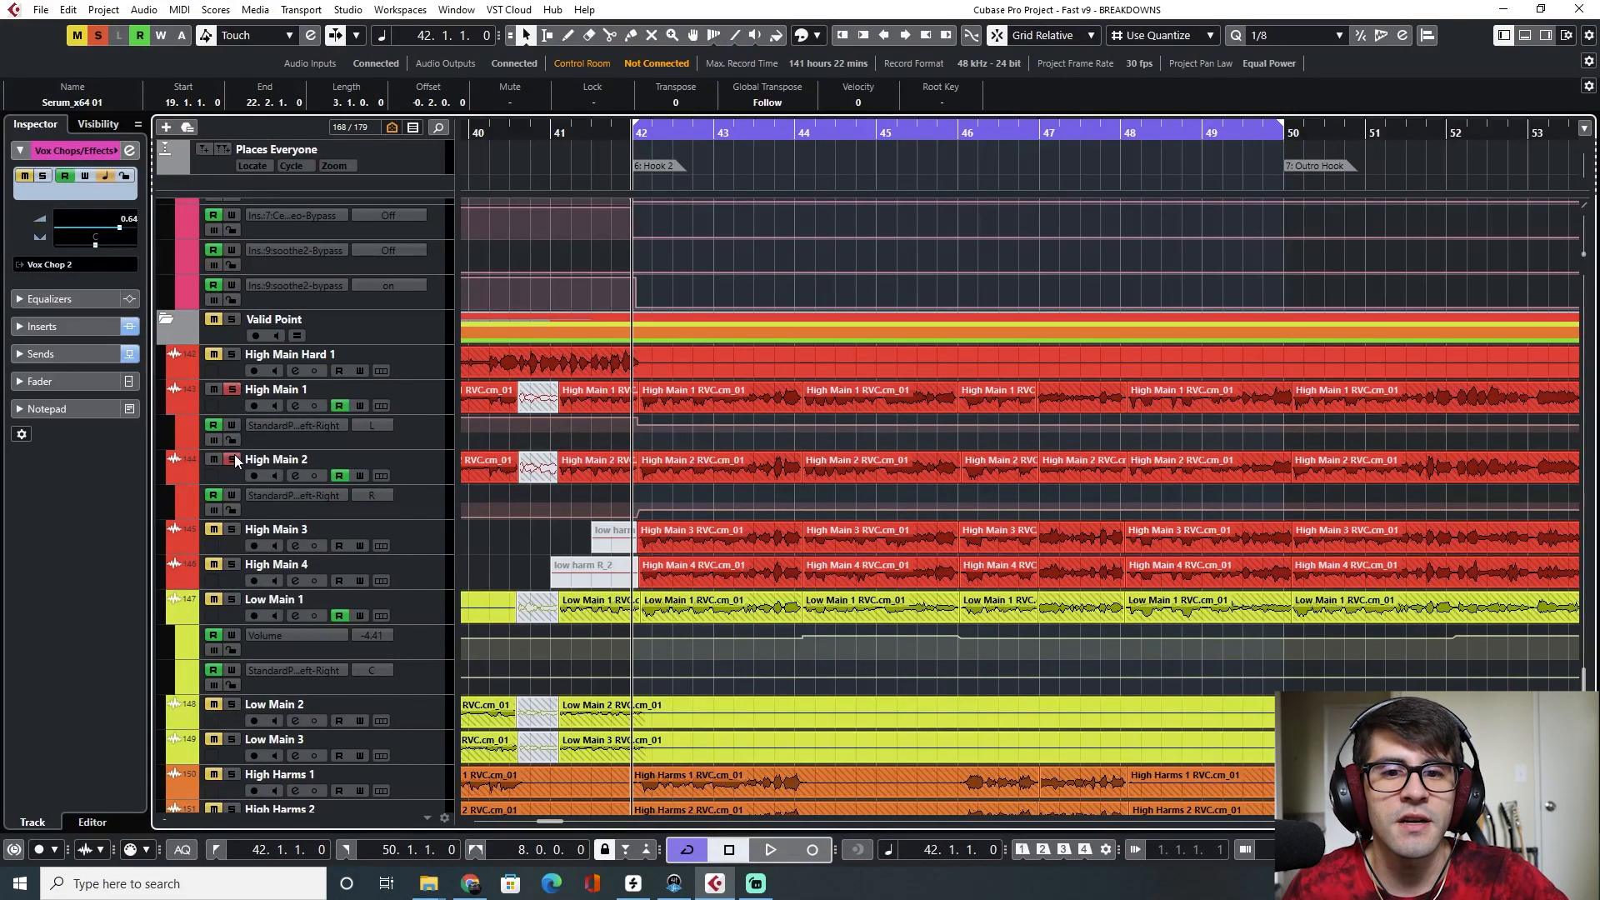
Mute the High Main 3 and High Main 4 tracks and play from bar 42
left_click(232, 530)
left_click(232, 565)
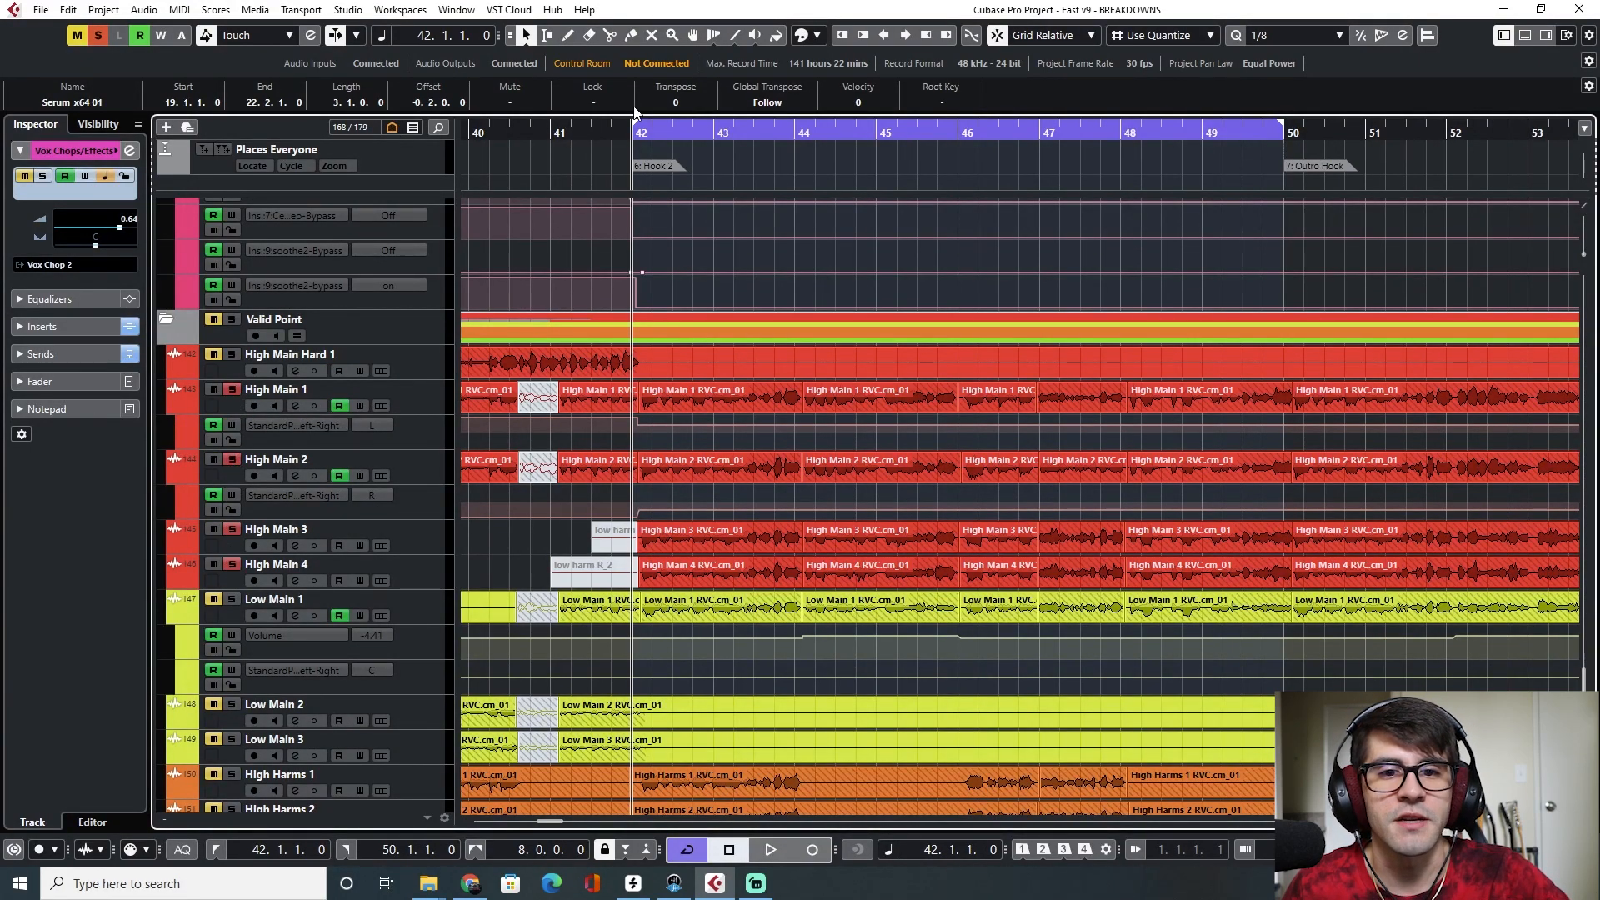
key("space")
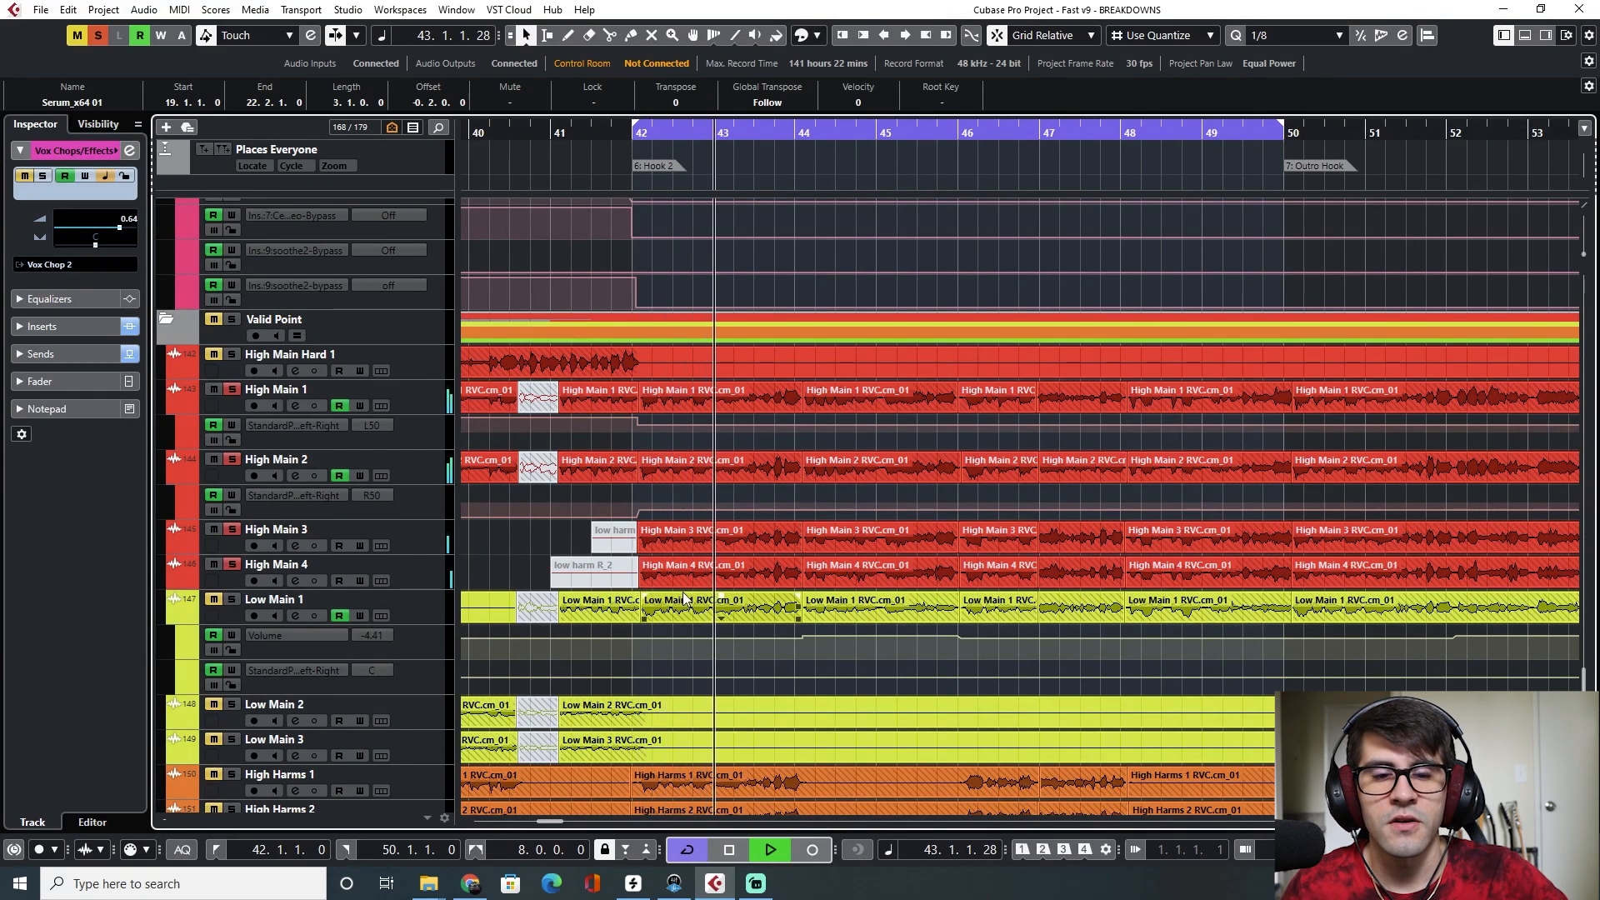
Mute the High Harms 2 track and play Hook 2 again from bar 42
scroll(684, 594, "down", 4)
scroll(687, 590, "up", 2)
key("space")
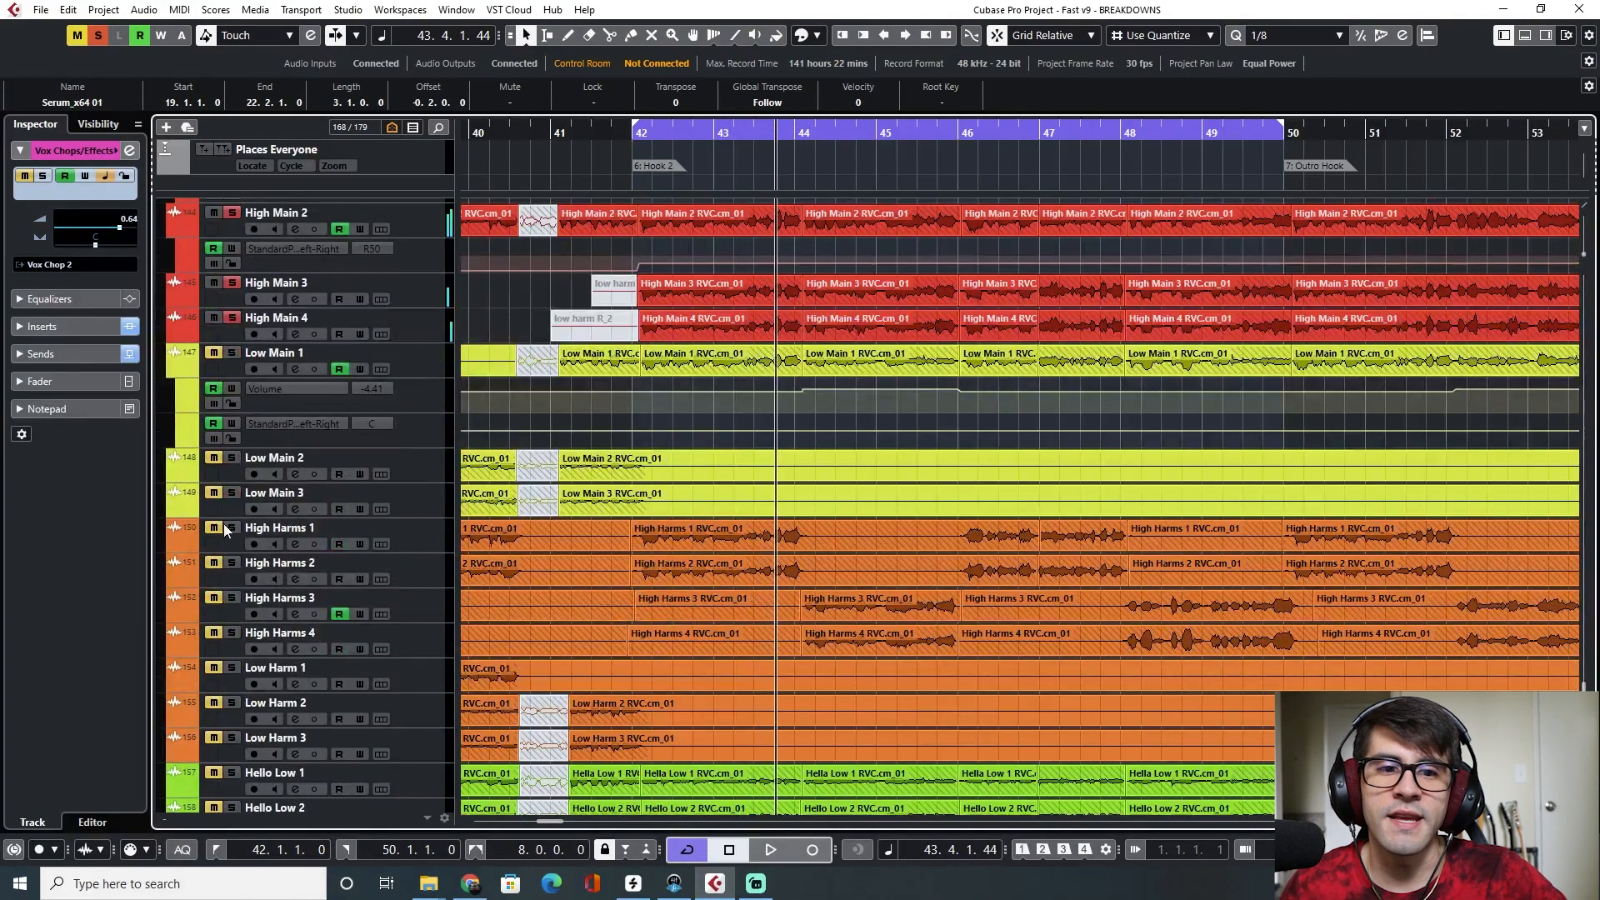
left_click(232, 563)
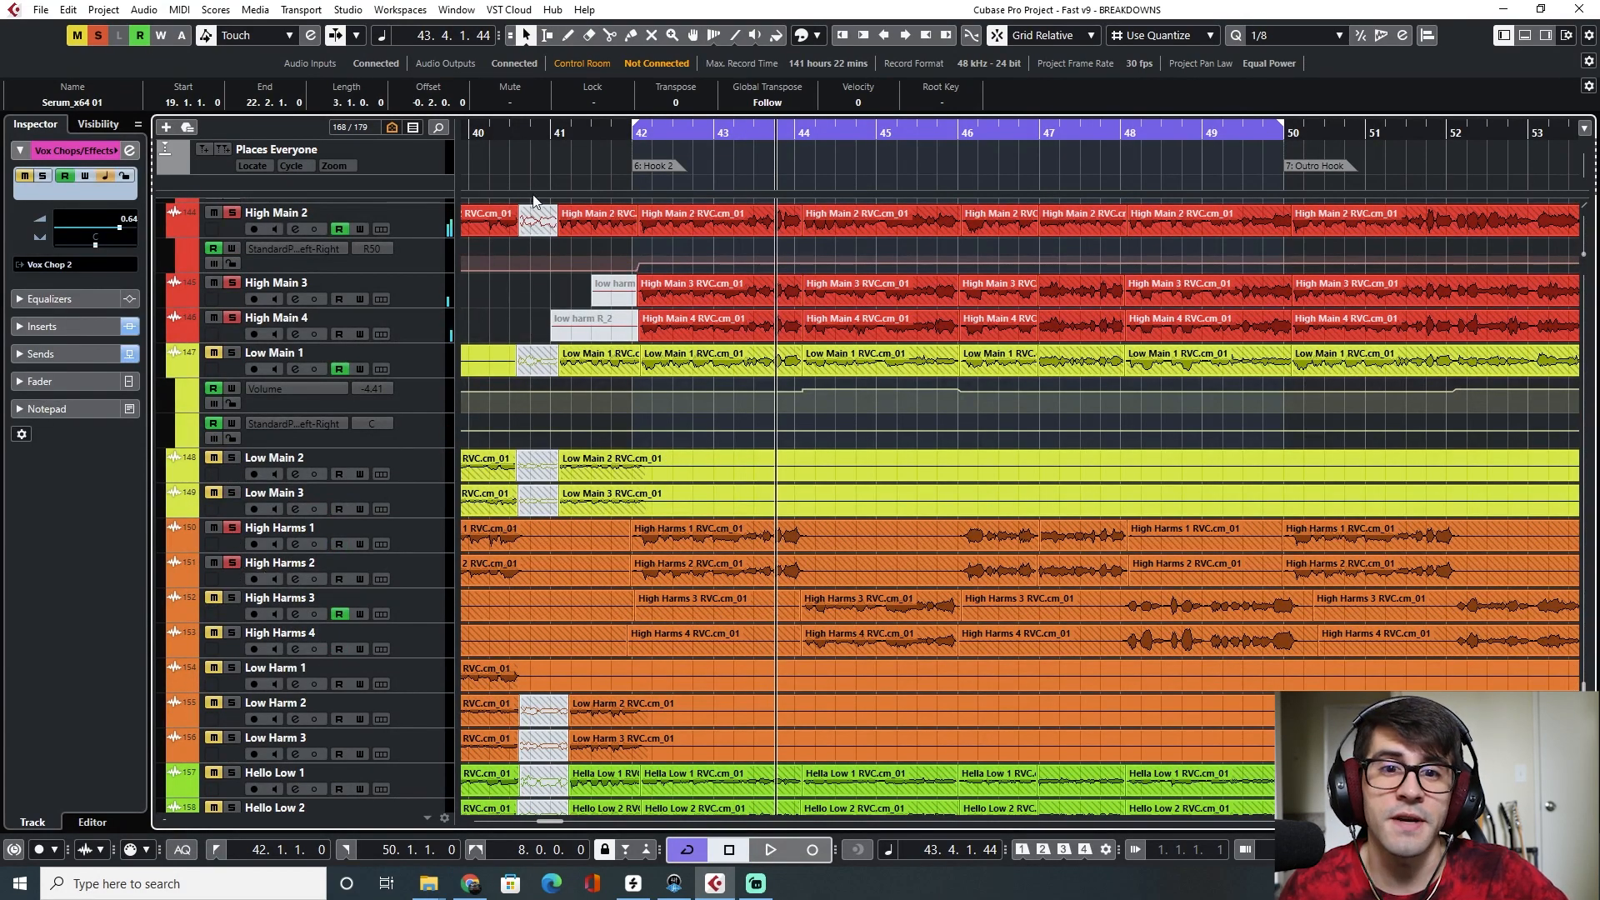
left_click(634, 133)
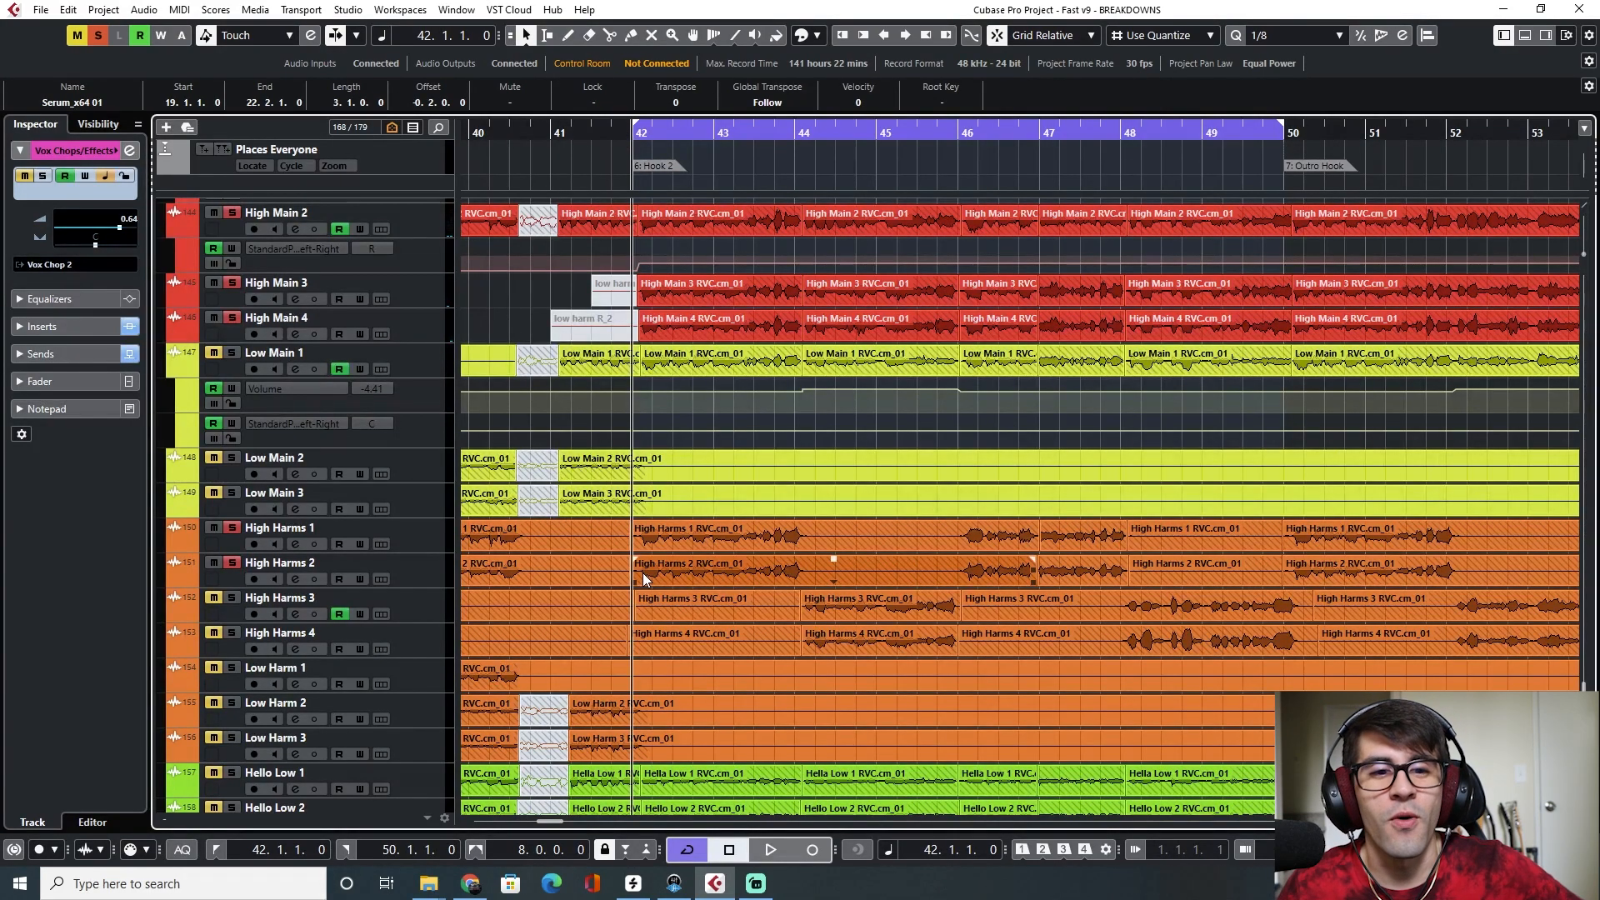
key("space")
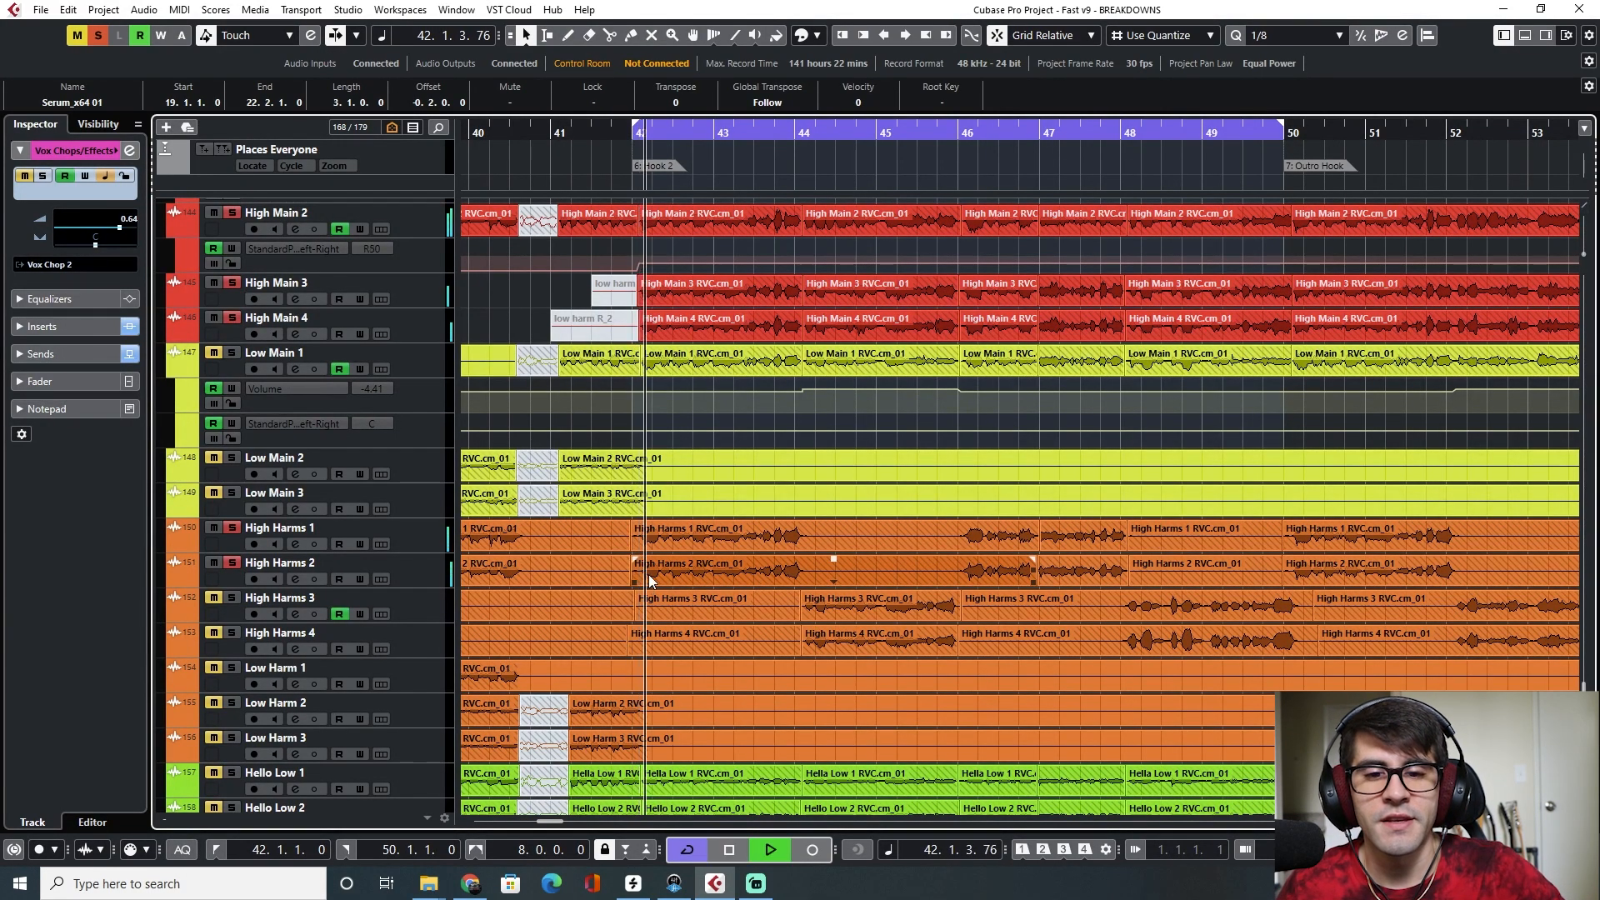
Mute the High Harms 3 and High Harms 4 tracks and replay Hook 2 from bar 42
left_click(231, 599)
left_click(233, 634)
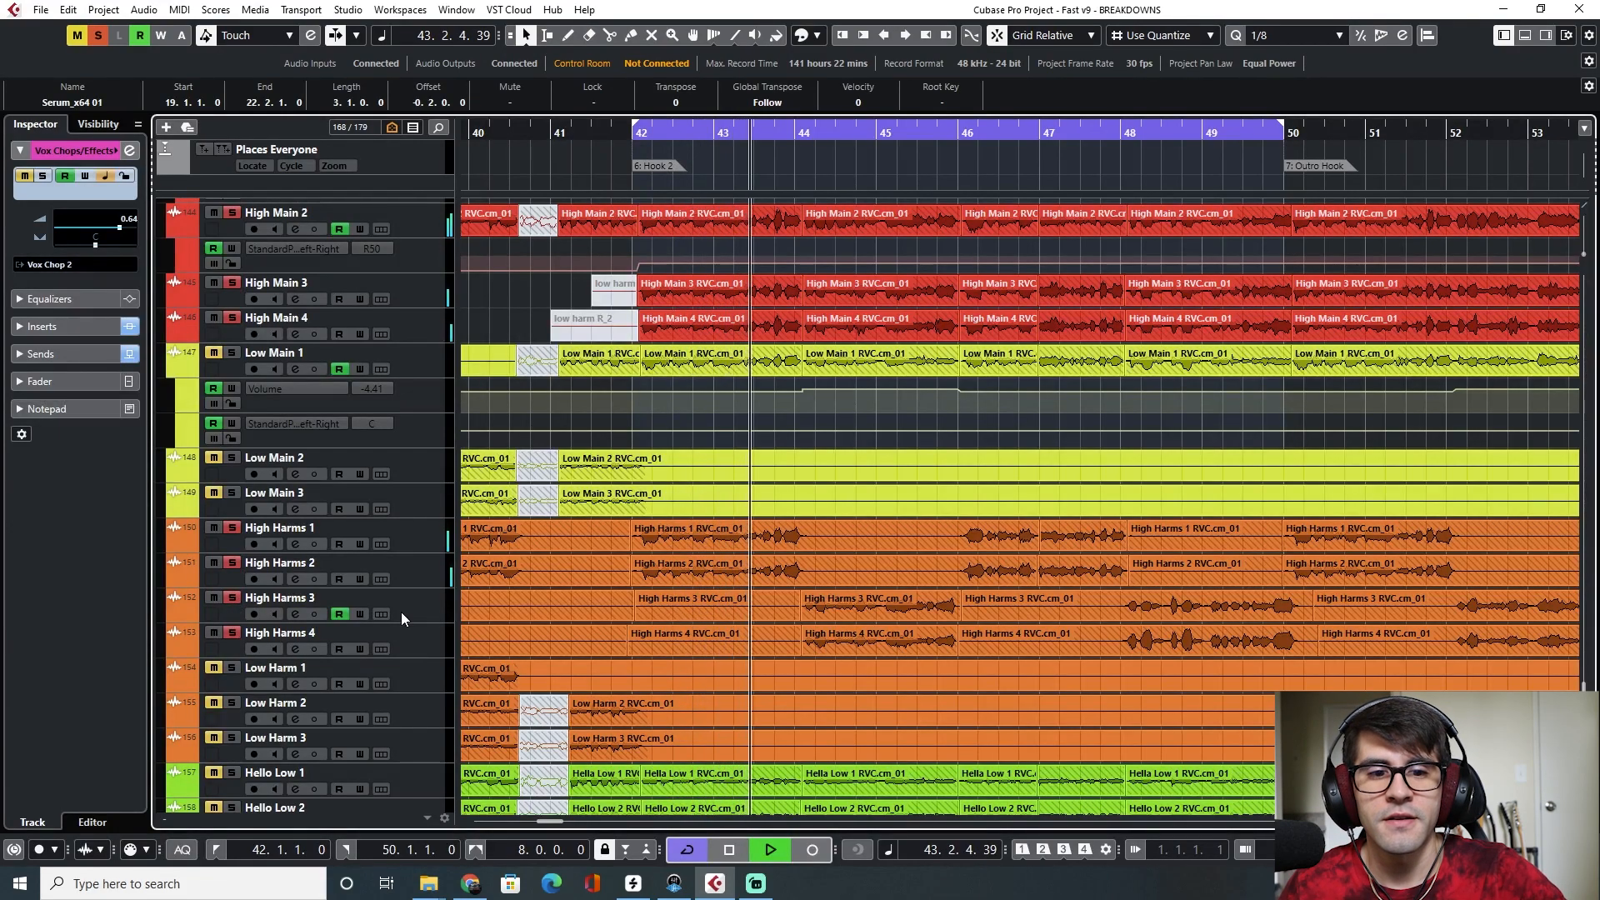
scroll(688, 642, "down", 3)
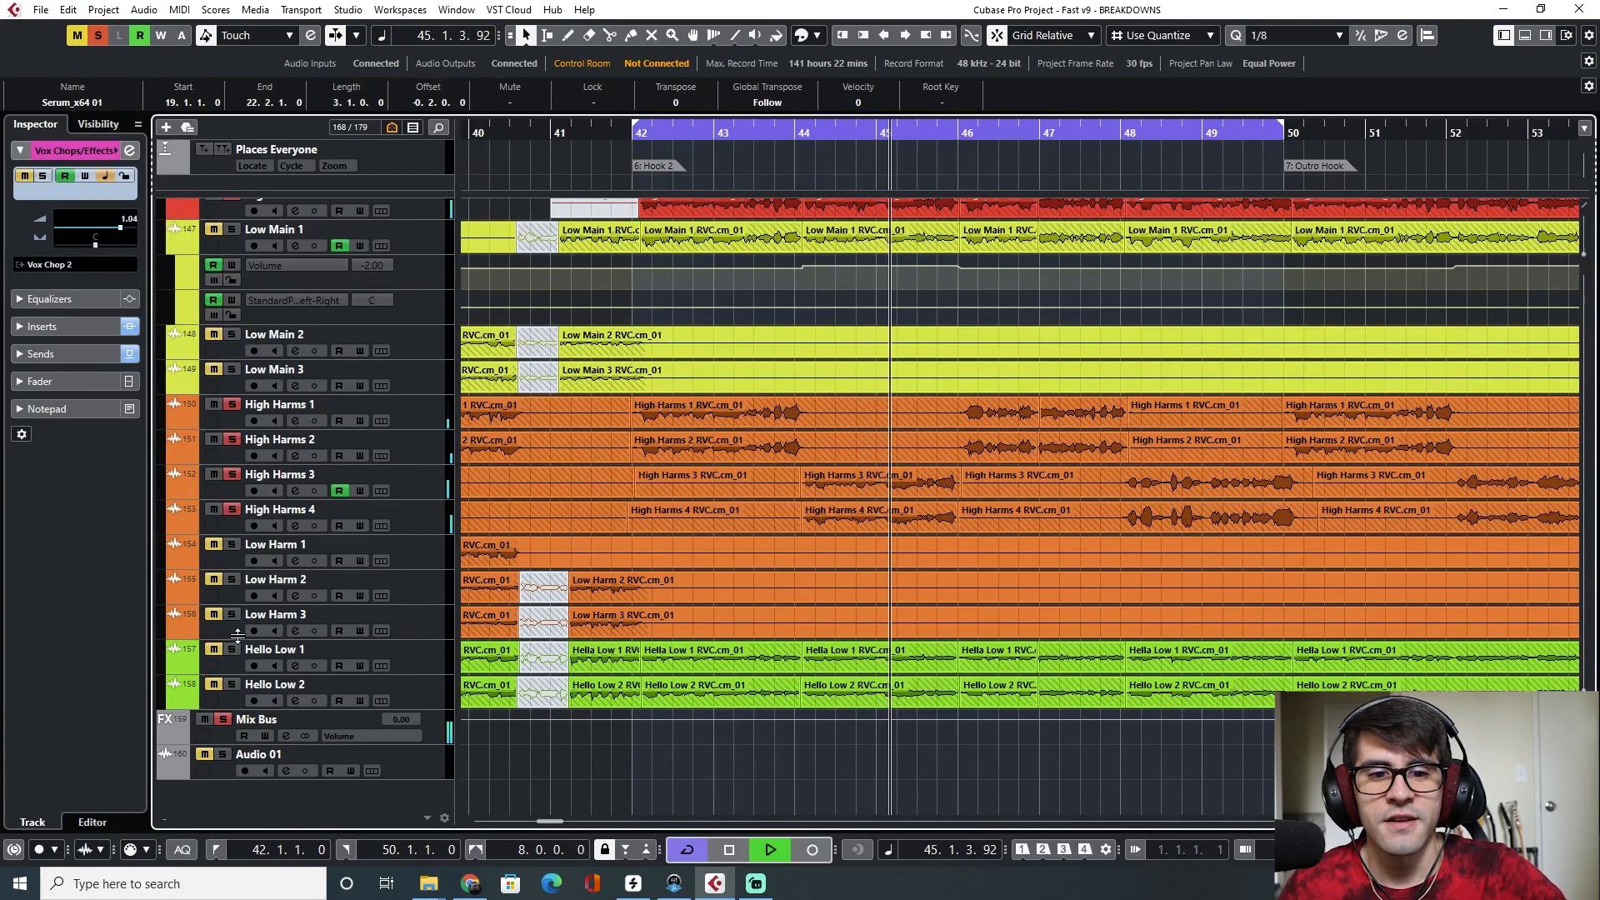
key("space")
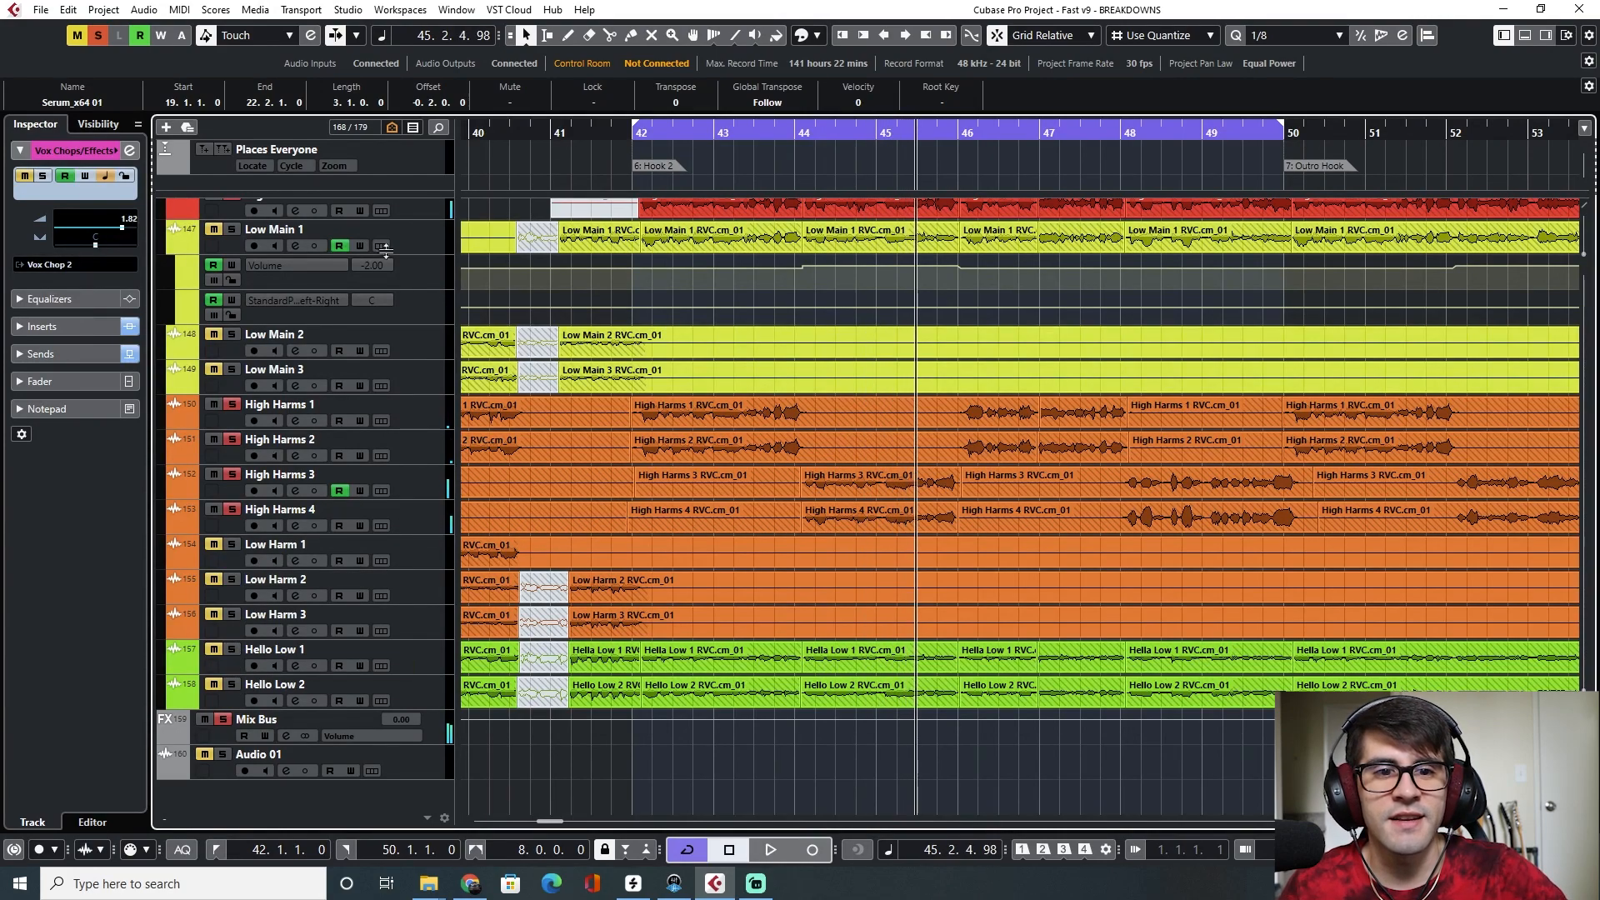
left_click(633, 130)
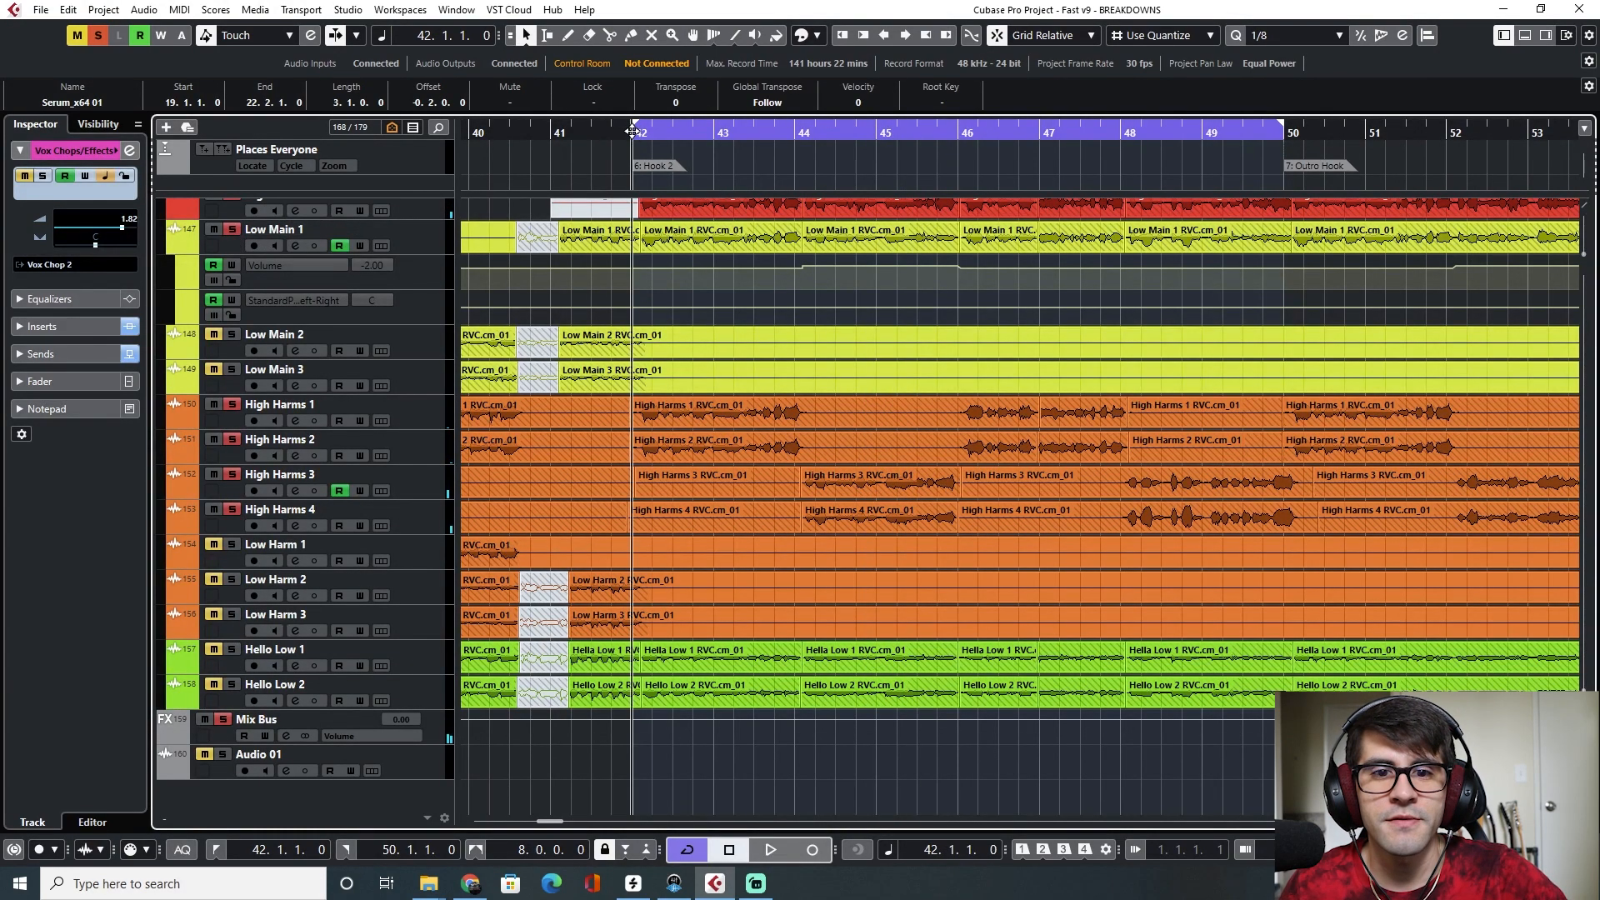
key("space")
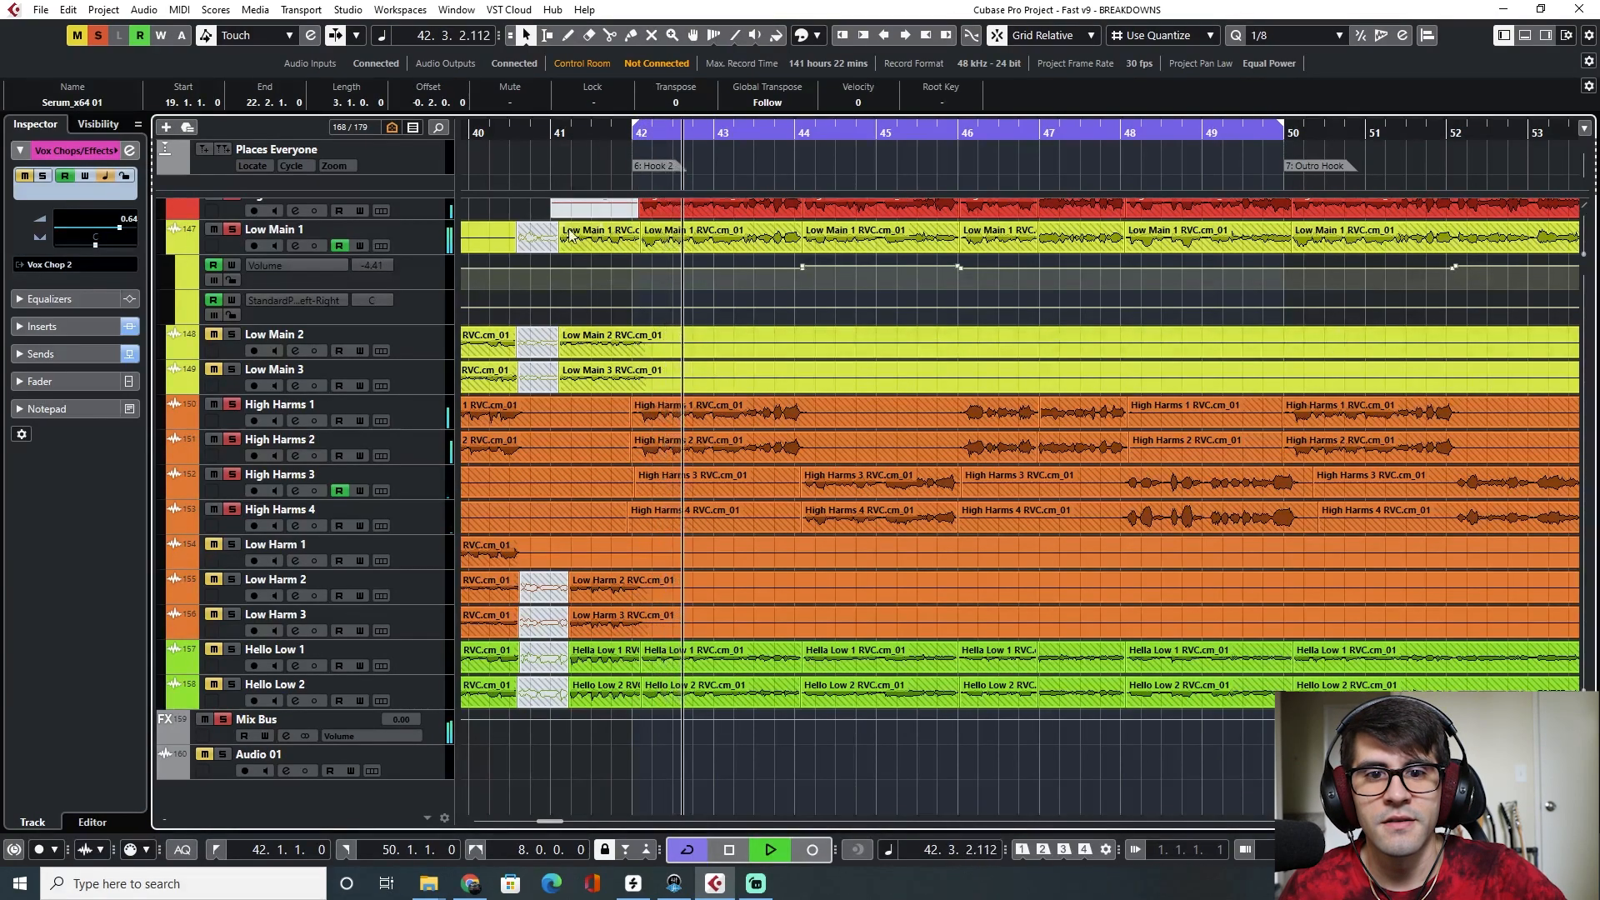
Replay Hook 2 from bar 42 to audition the muted vocal layers
key("space")
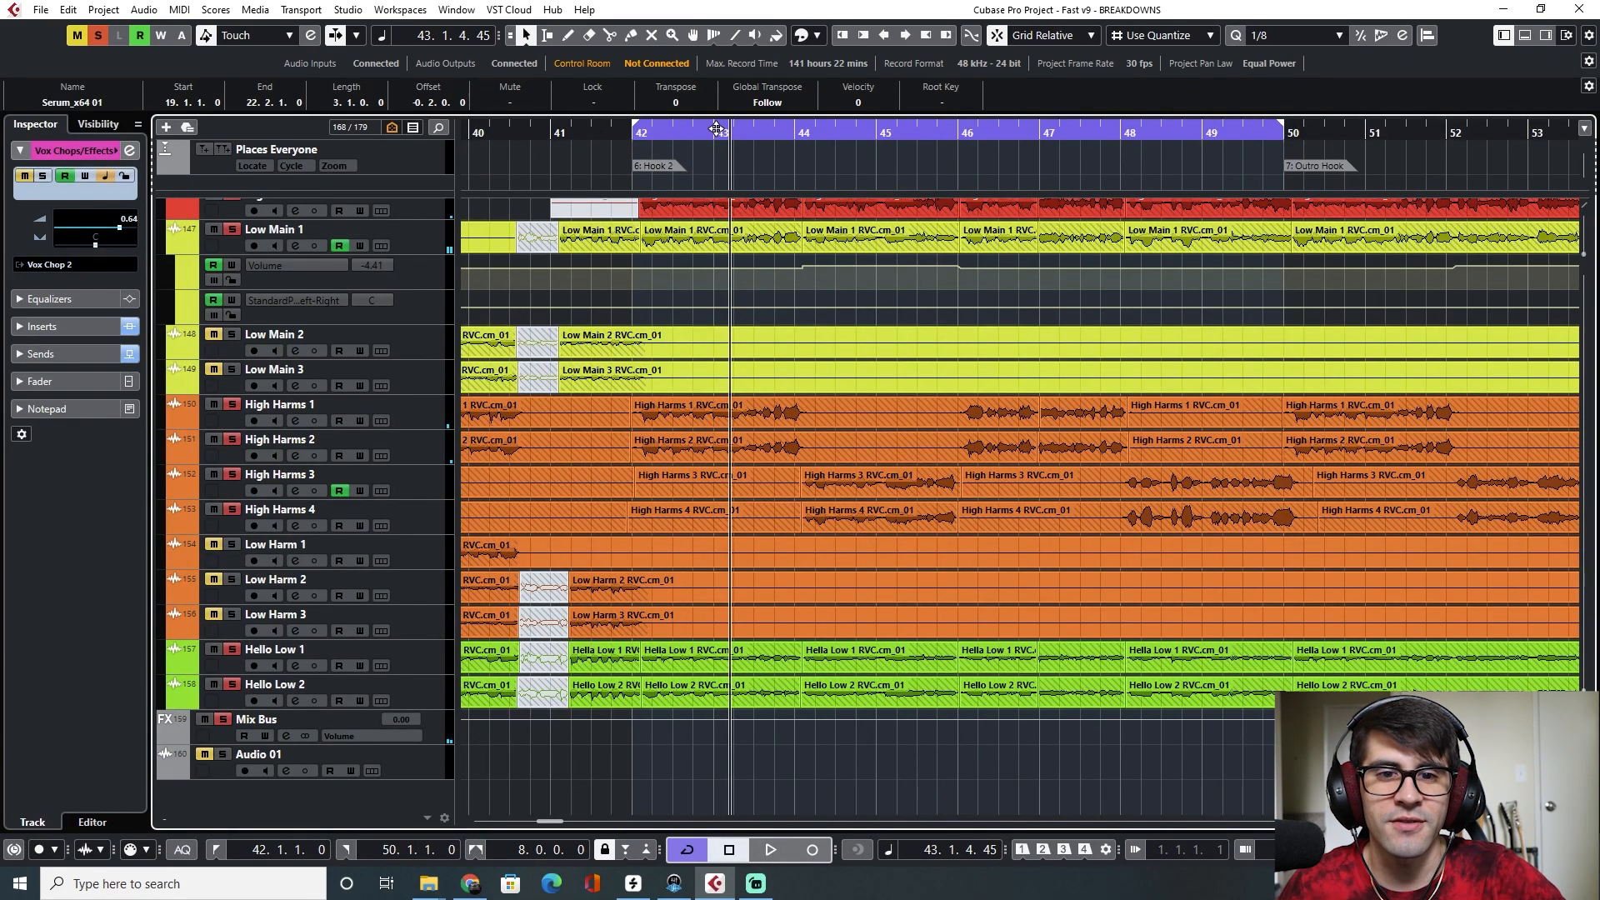
left_click_drag(631, 136, 631, 143)
key("space")
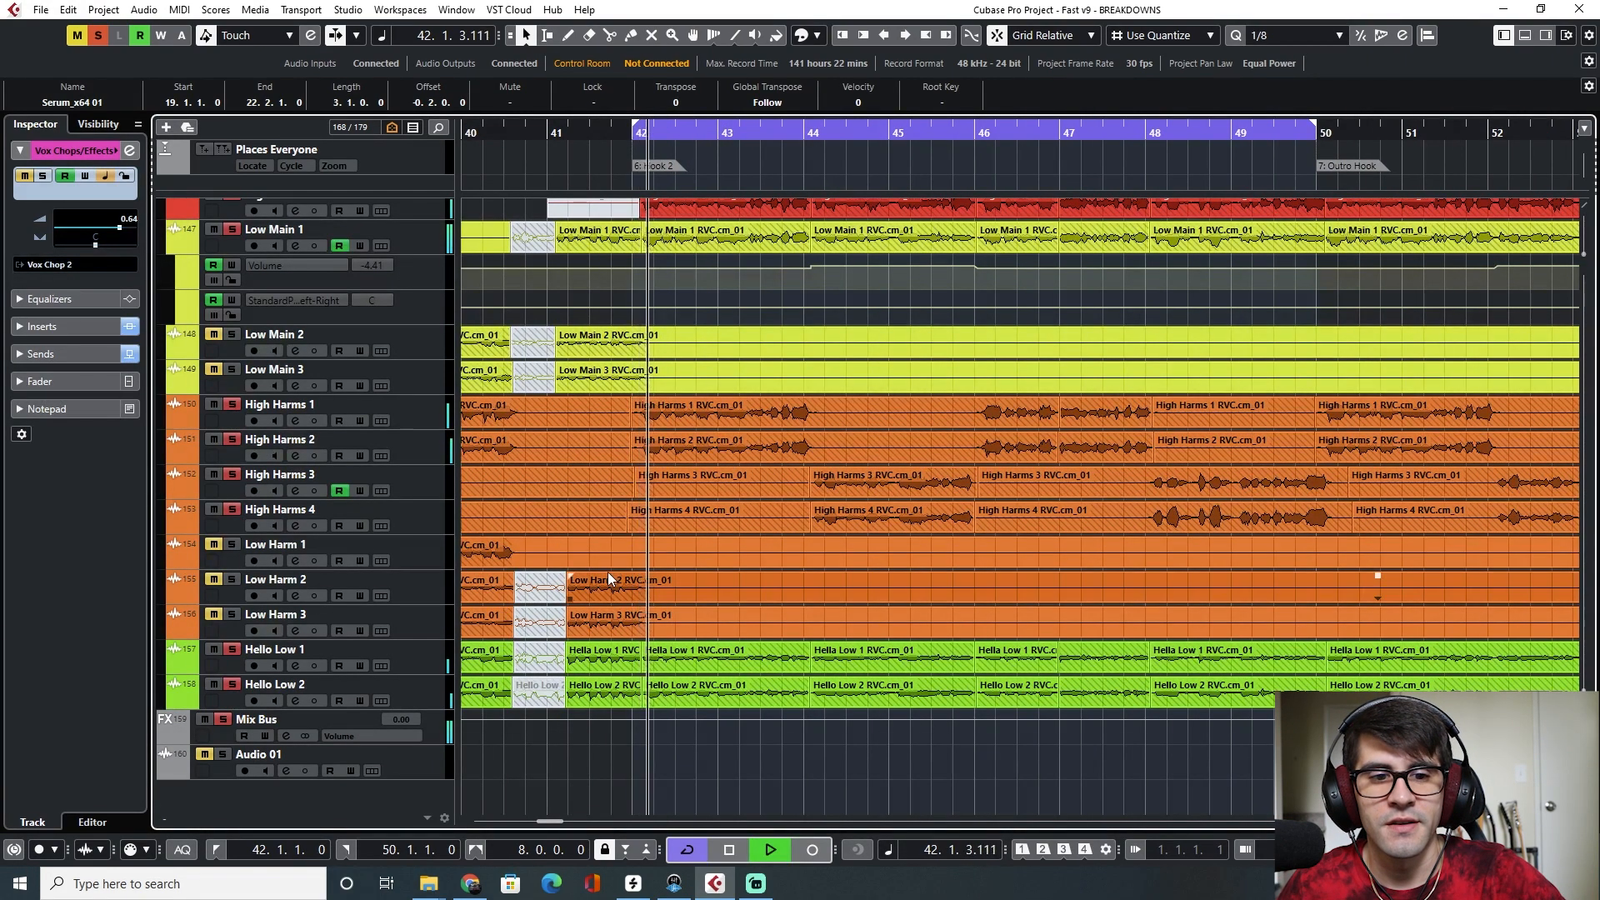
key("space")
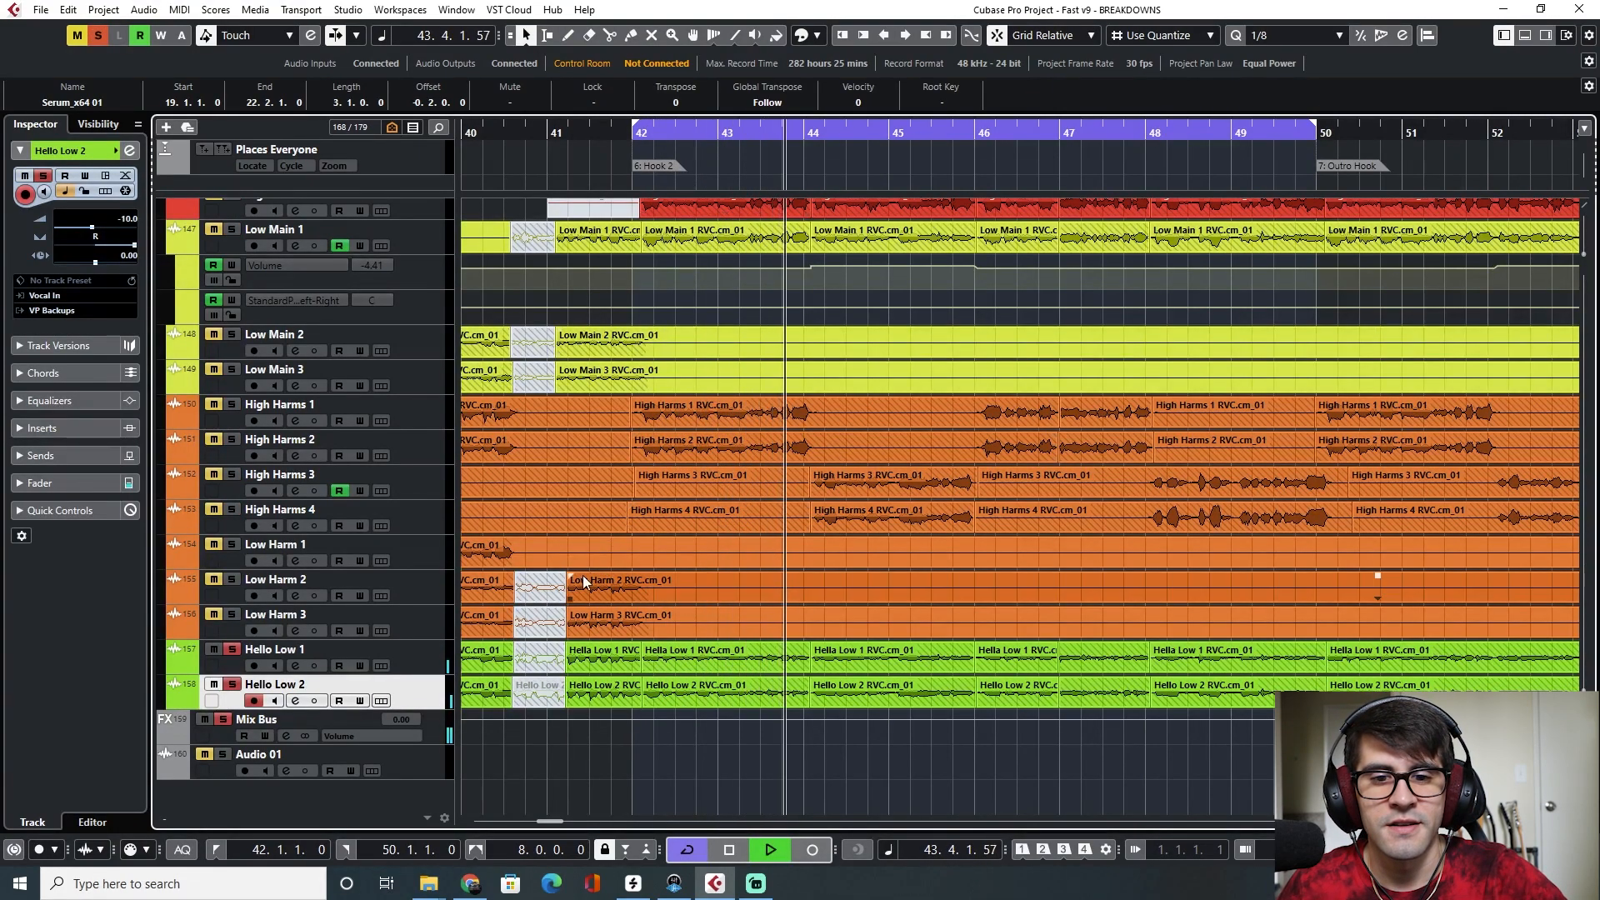
key("space")
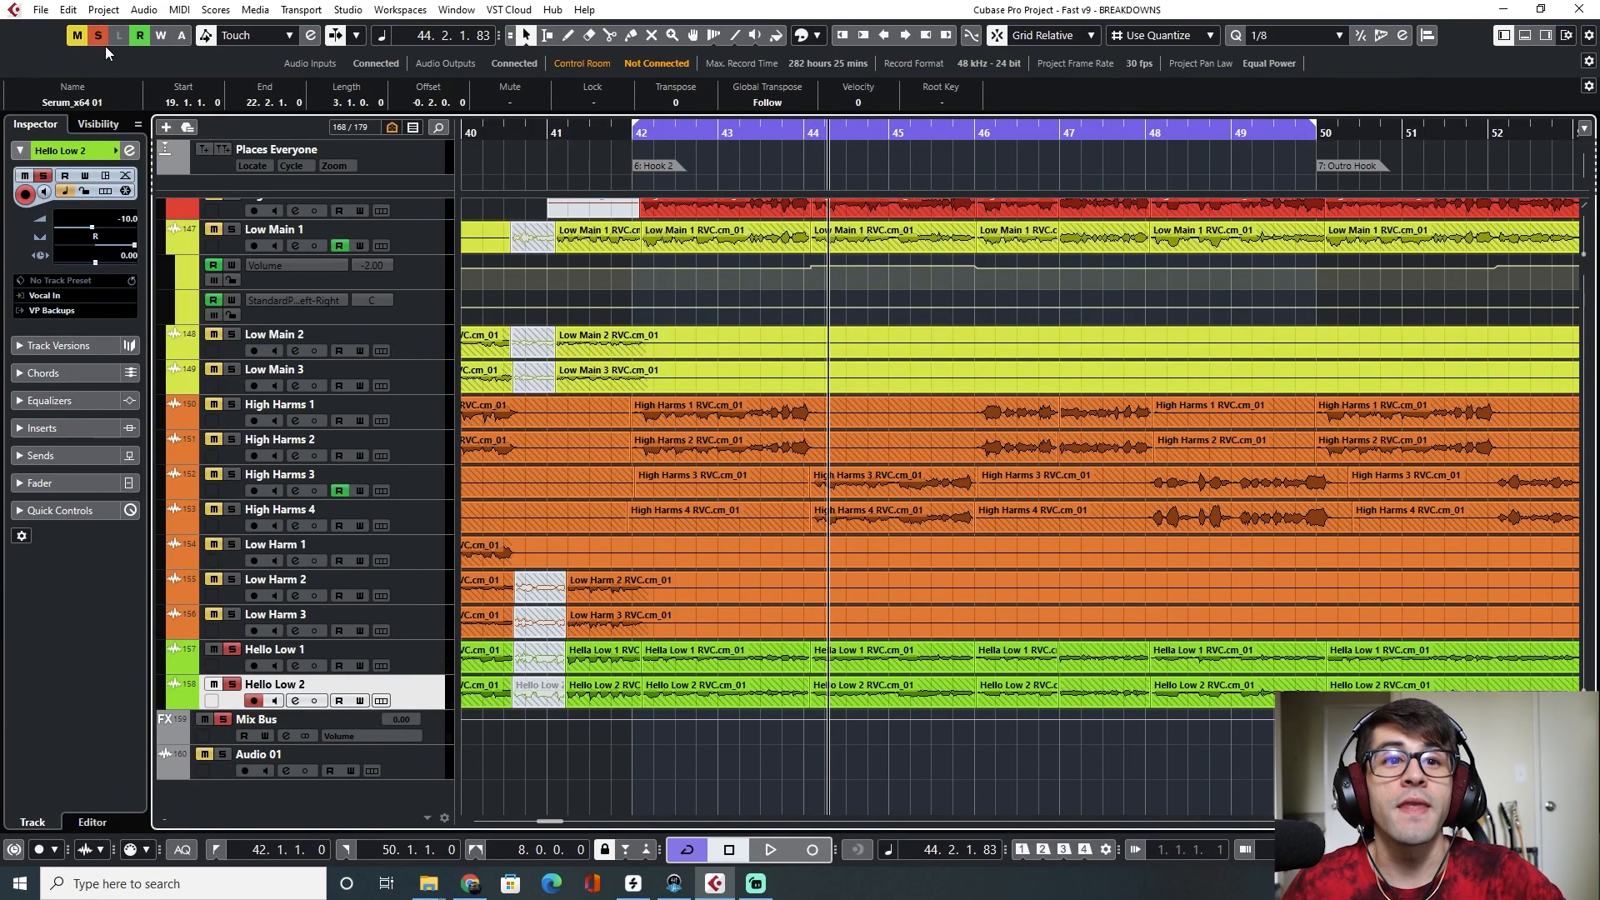
Unmute all tracks and play Hook 2 again from bar 42
left_click(97, 36)
scroll(798, 483, "up", 15)
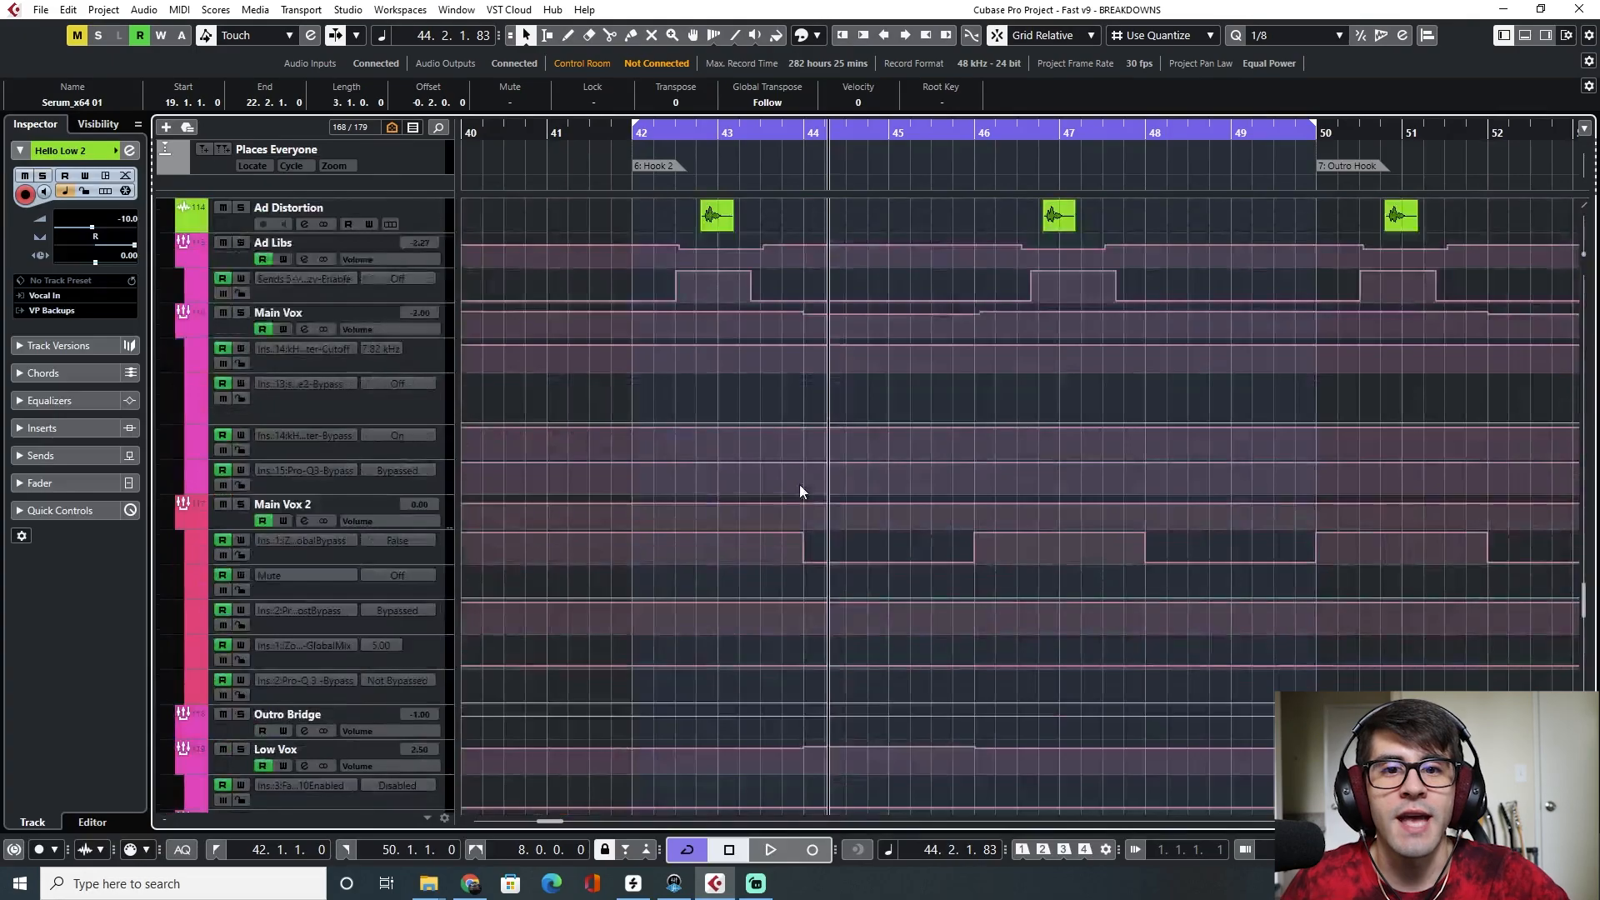
scroll(798, 483, "up", 20)
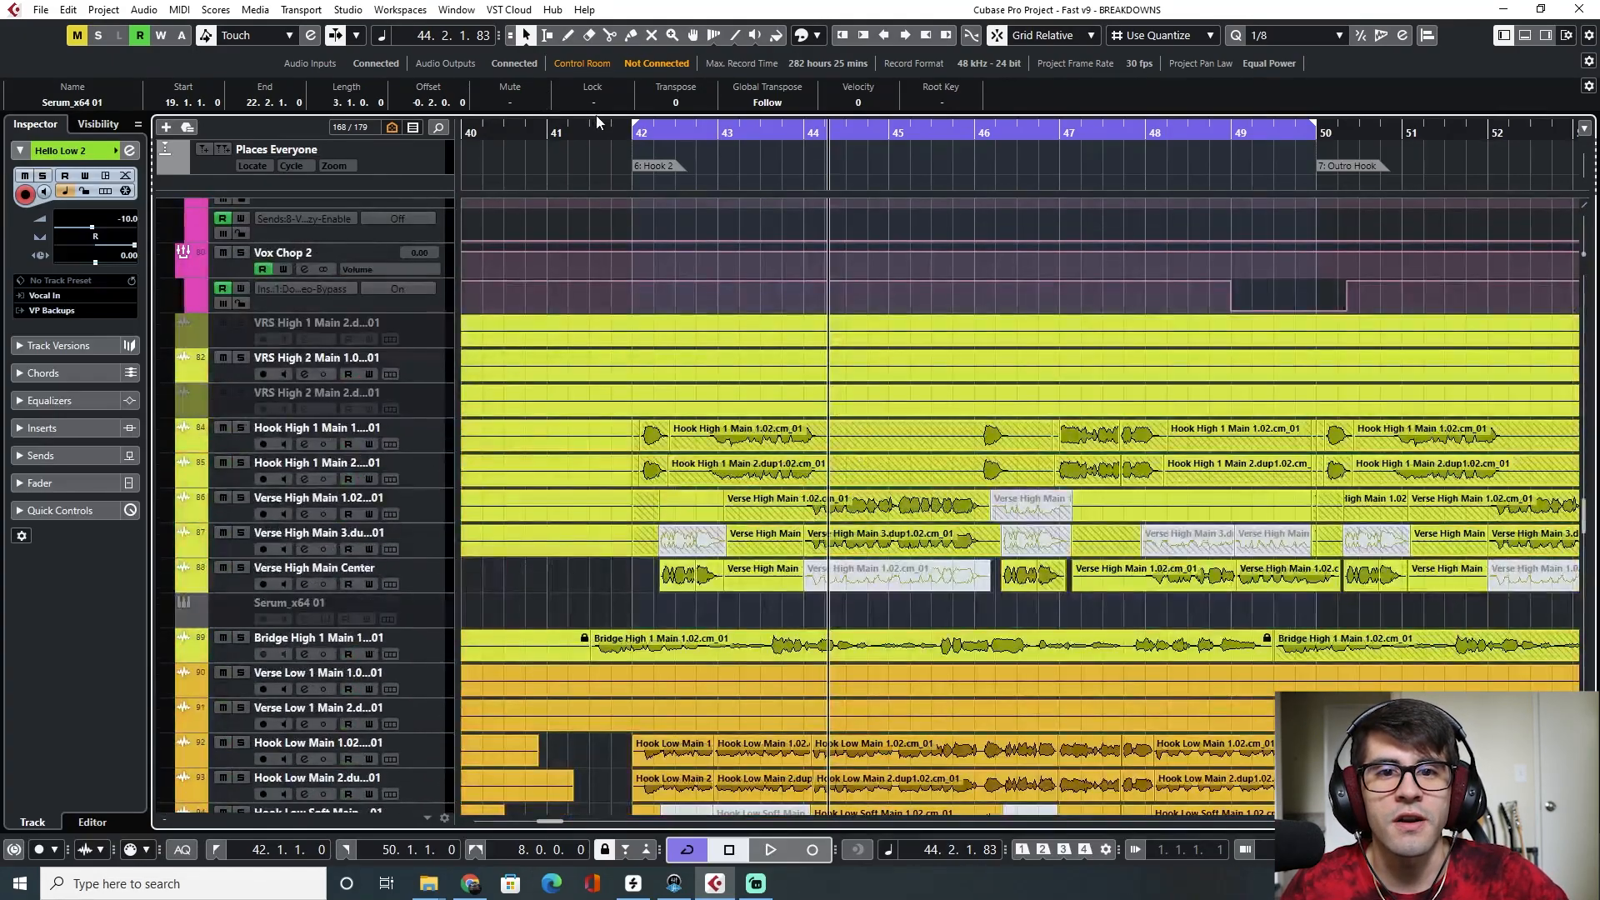
left_click(625, 134)
scroll(697, 647, "up", 20)
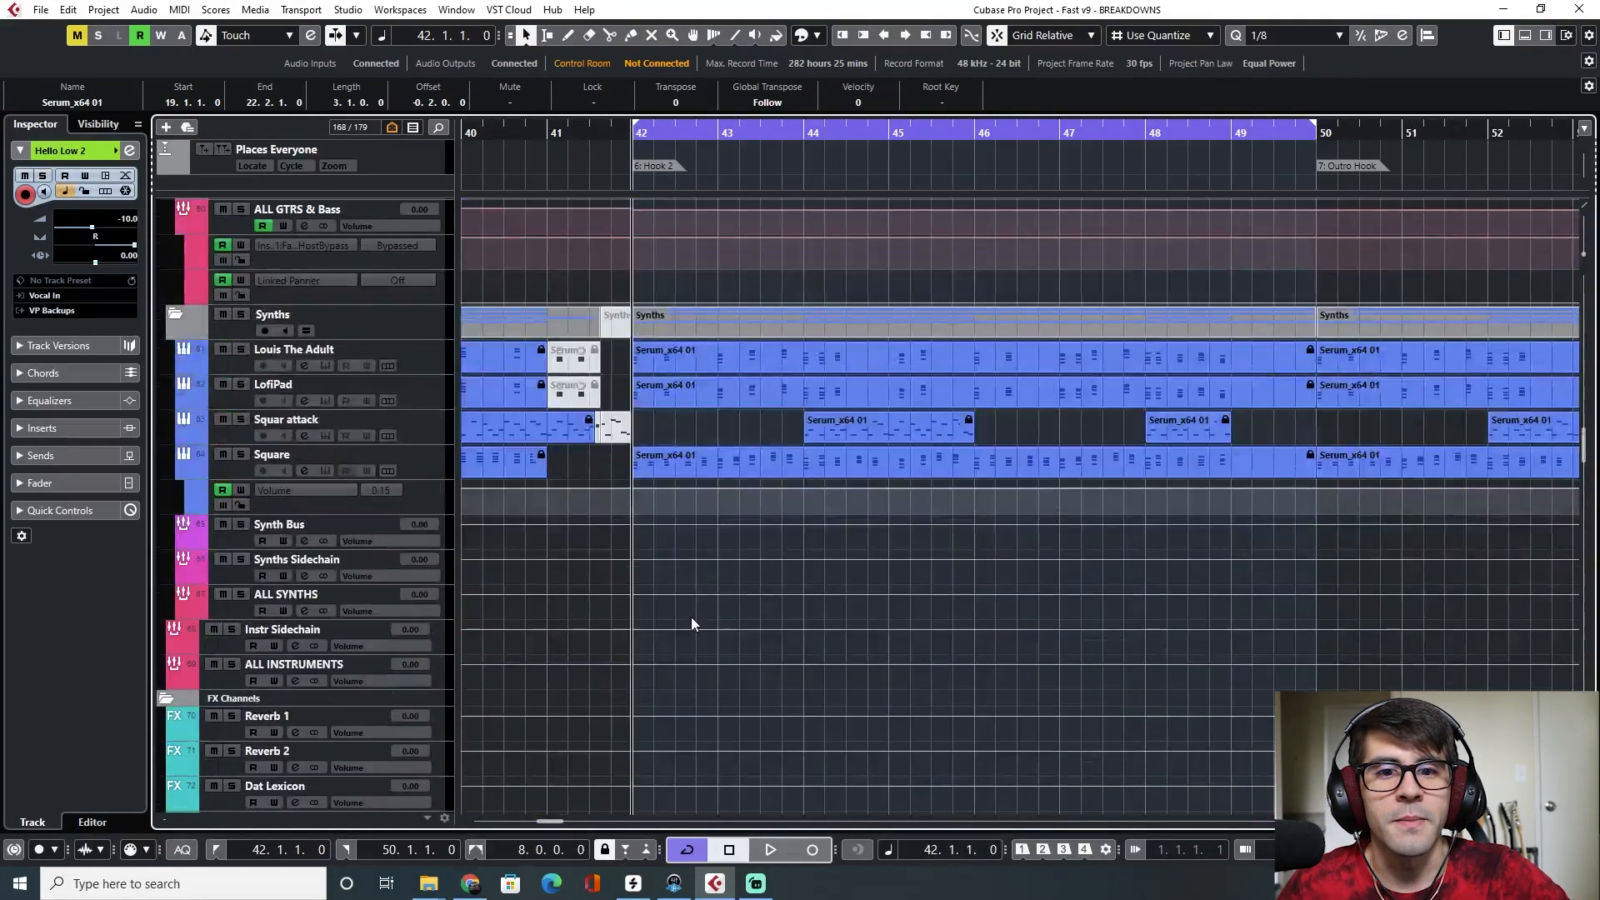
scroll(642, 549, "up", 12)
scroll(646, 548, "down", 6)
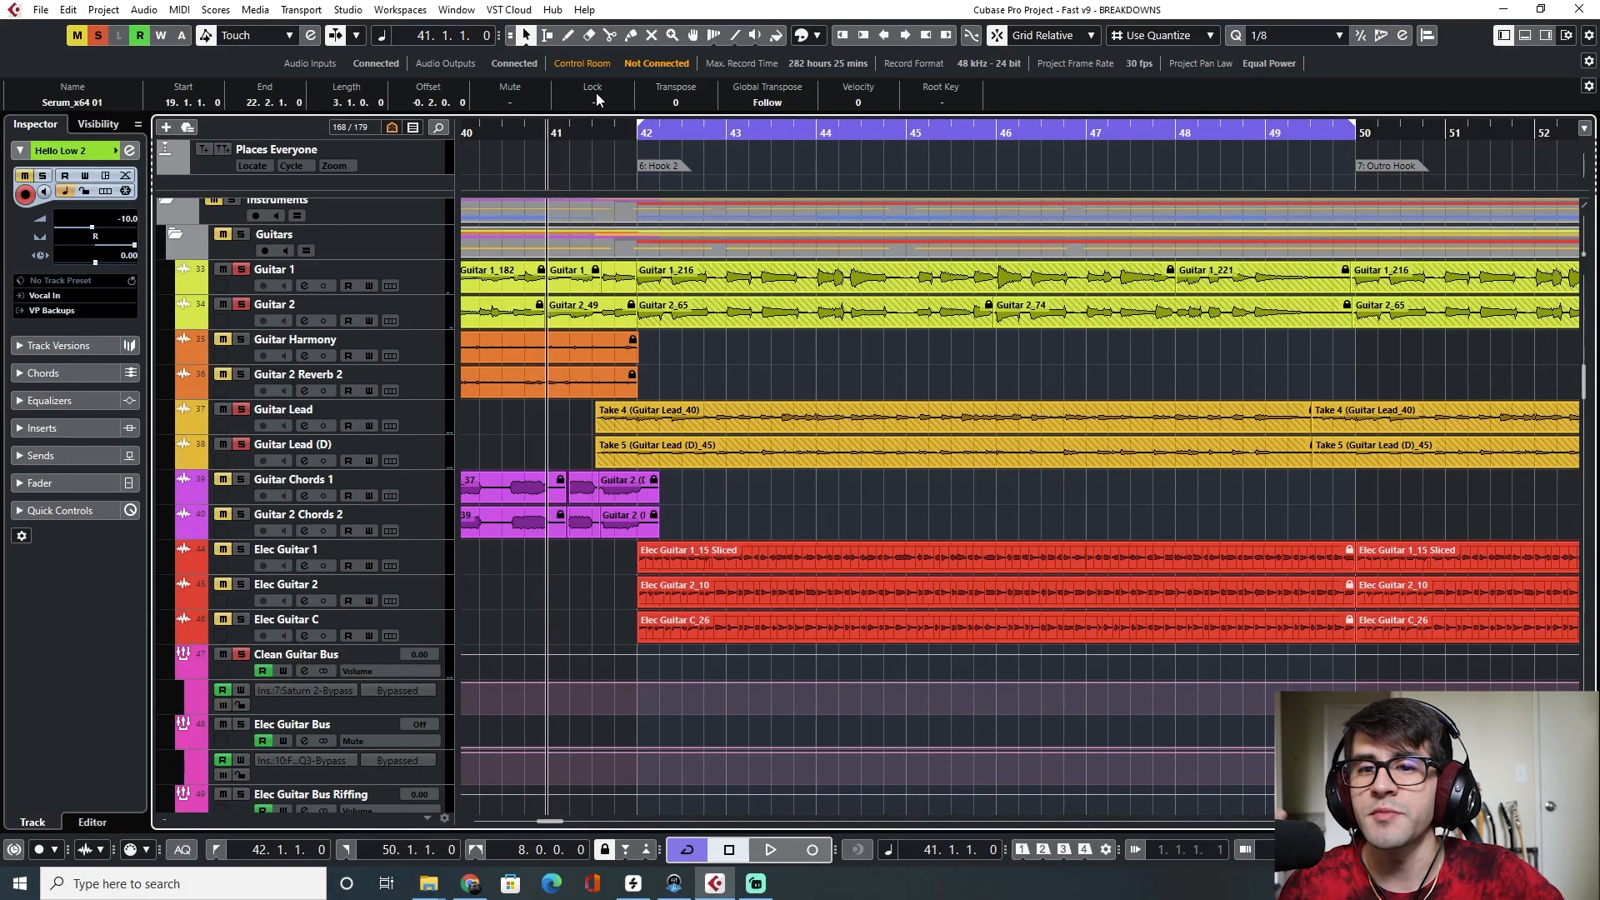
key("space")
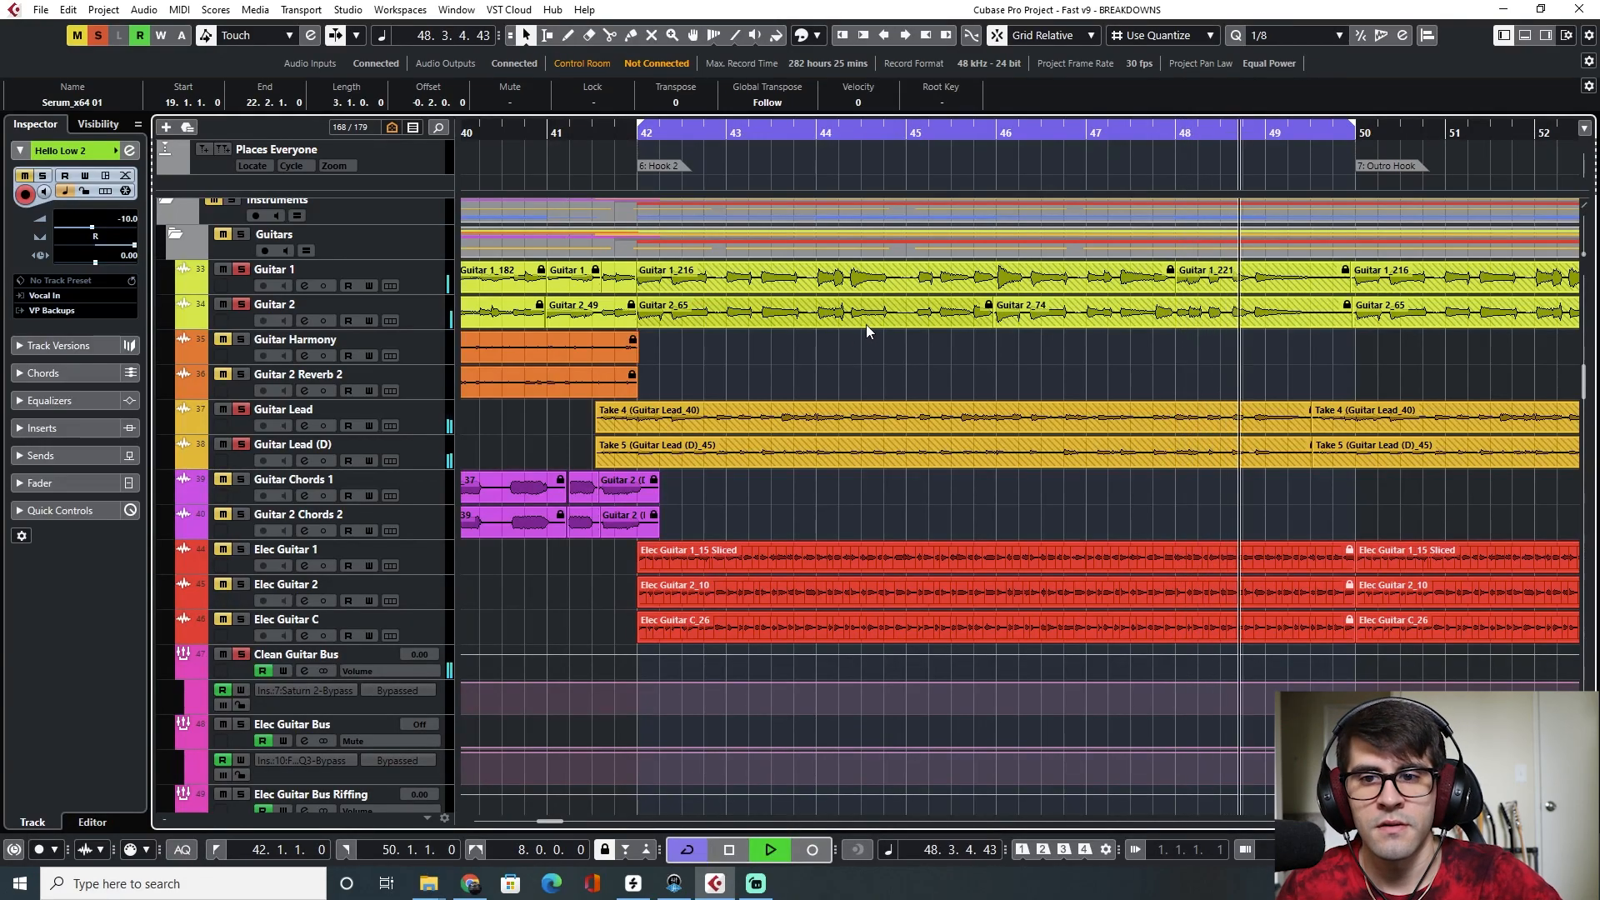
Mute the Bridge High 1 Main, Bridge Low Main and Verse Harm Main 2 vocal tracks
scroll(763, 338, "down", 10)
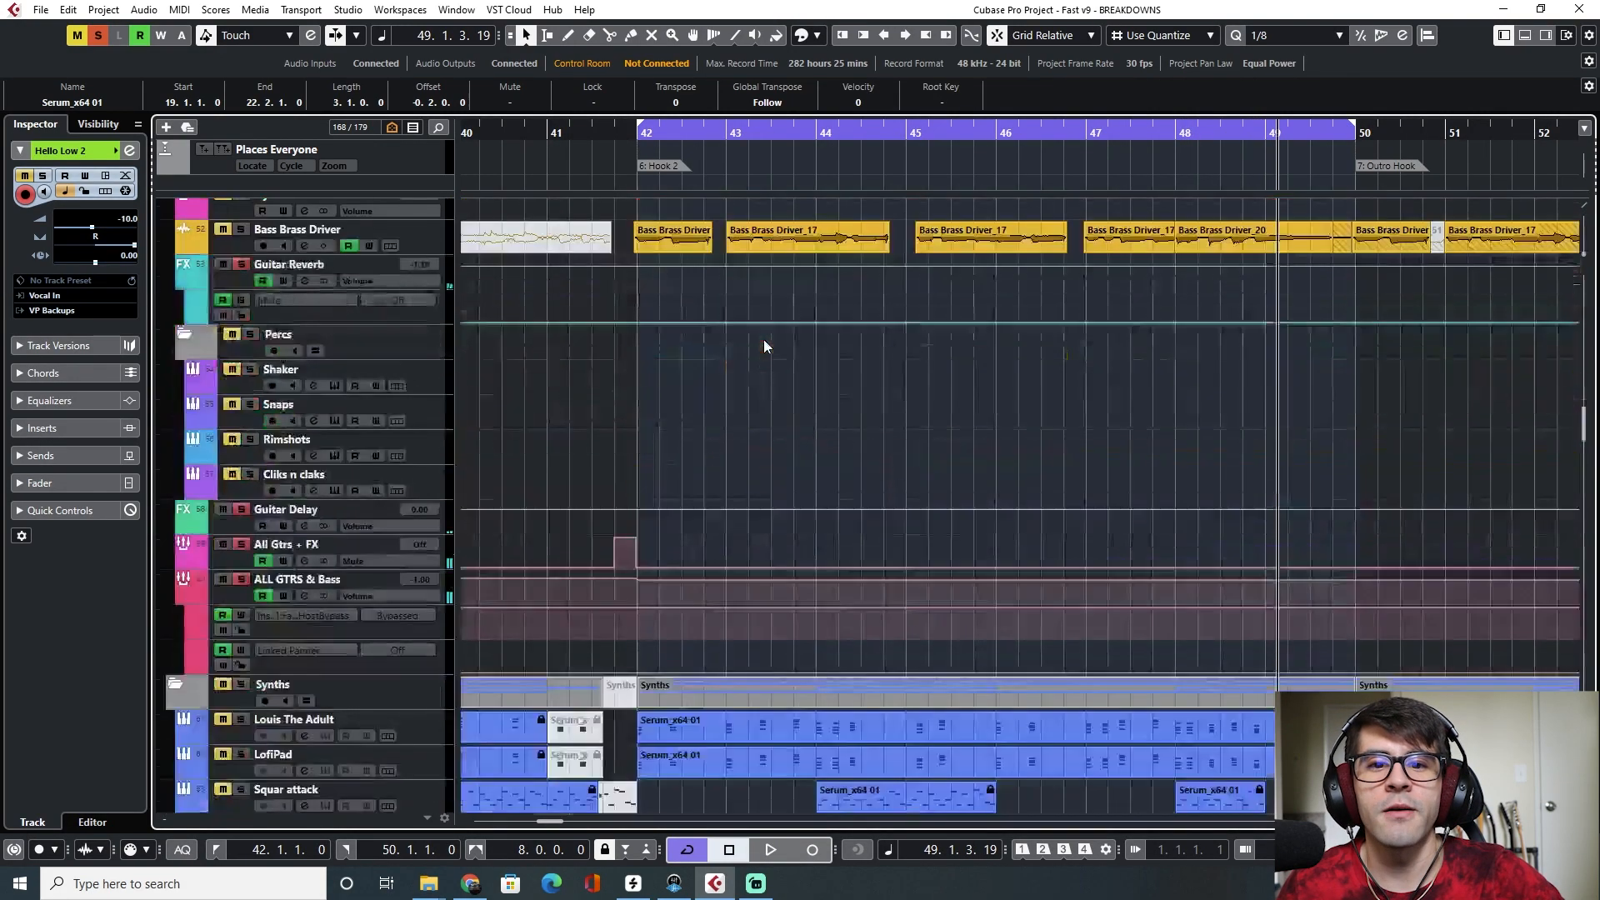
scroll(763, 338, "down", 15)
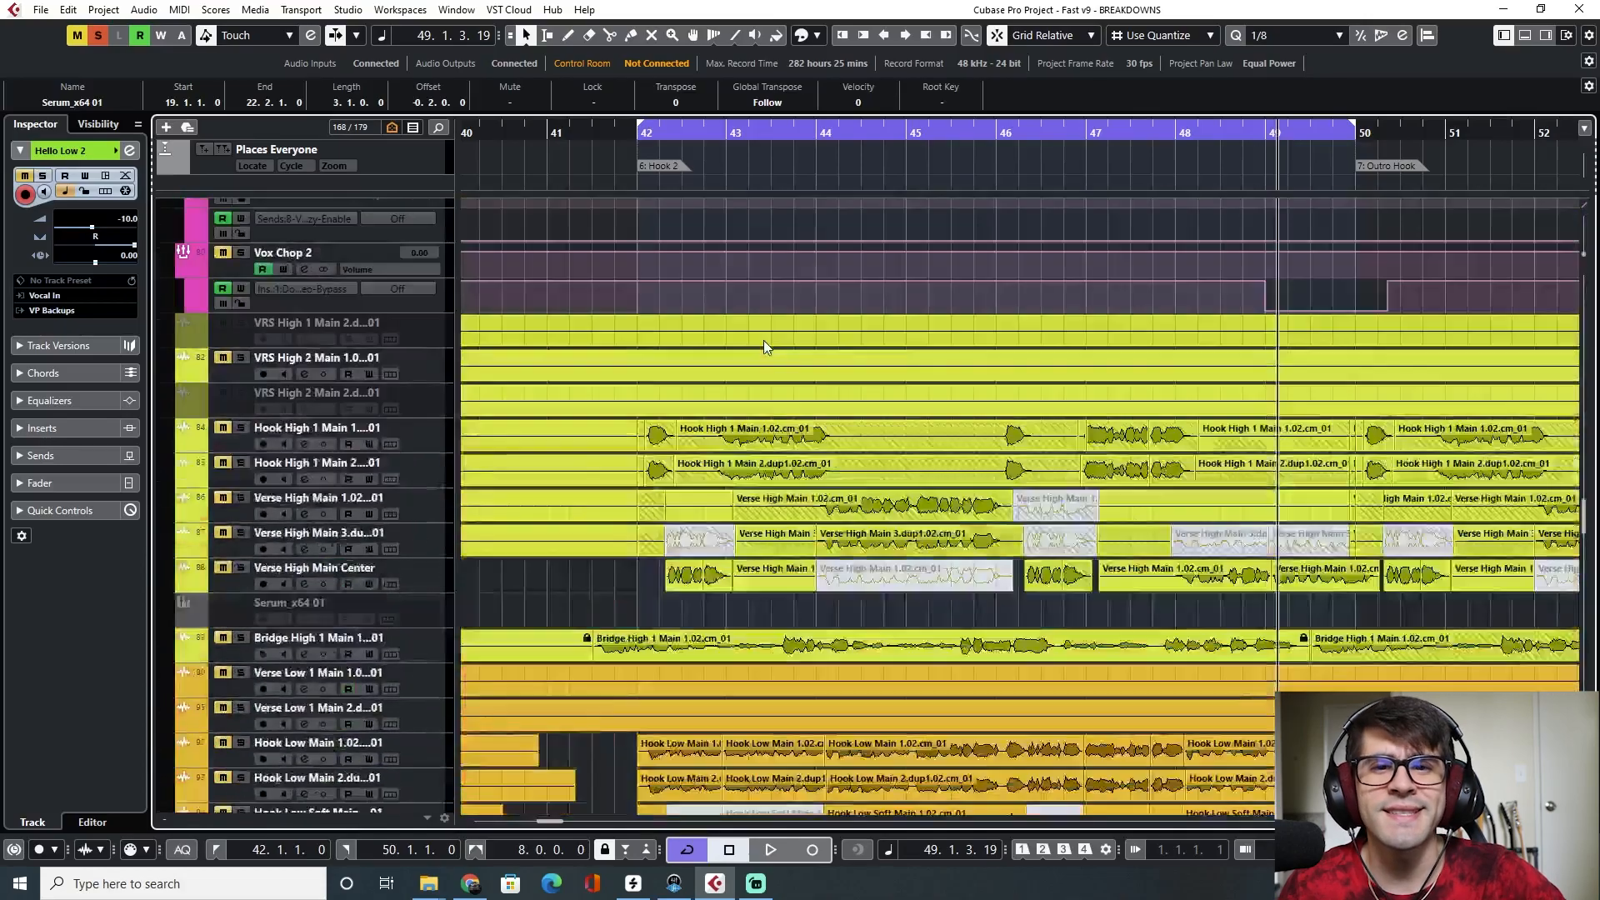
scroll(728, 689, "down", 5)
left_click(241, 391)
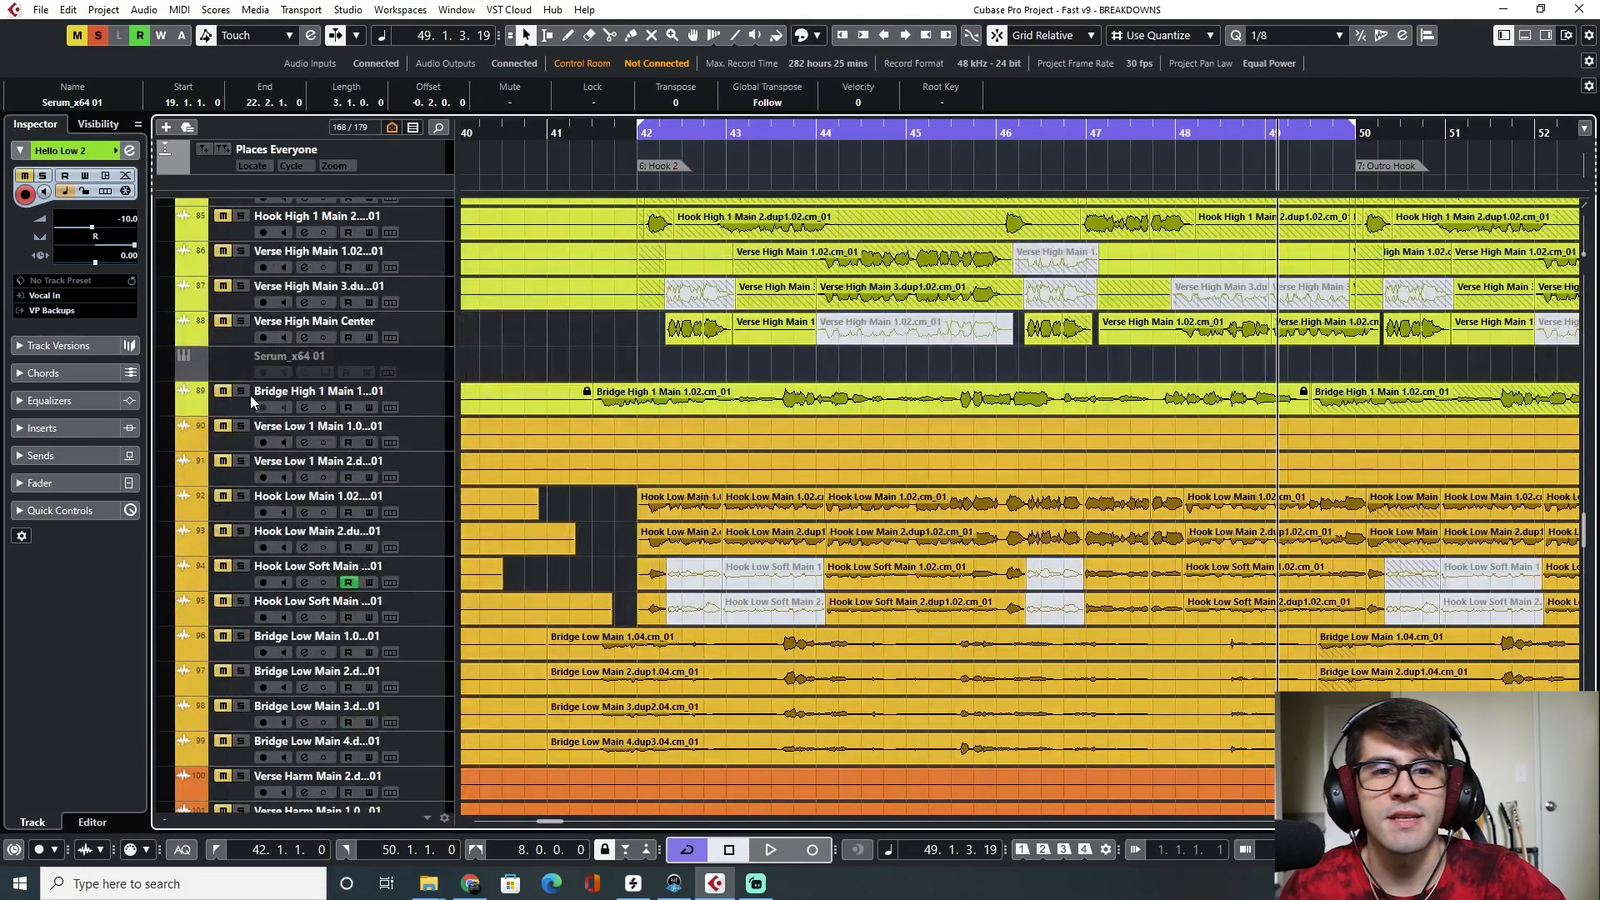
scroll(407, 317, "down", 7)
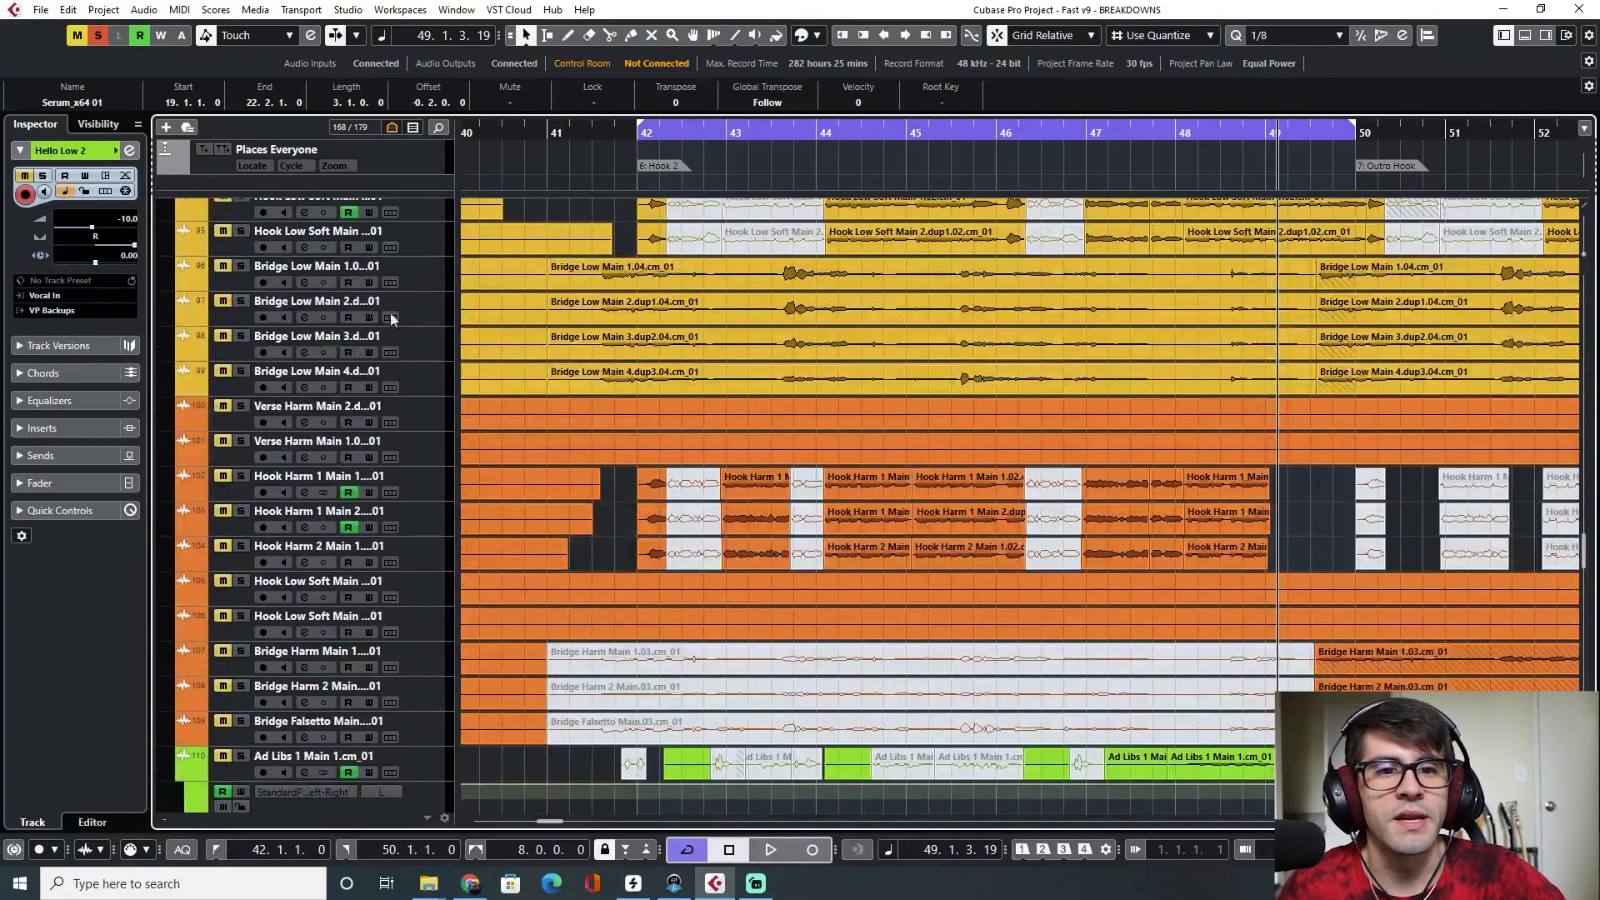
left_click_drag(239, 303, 240, 371)
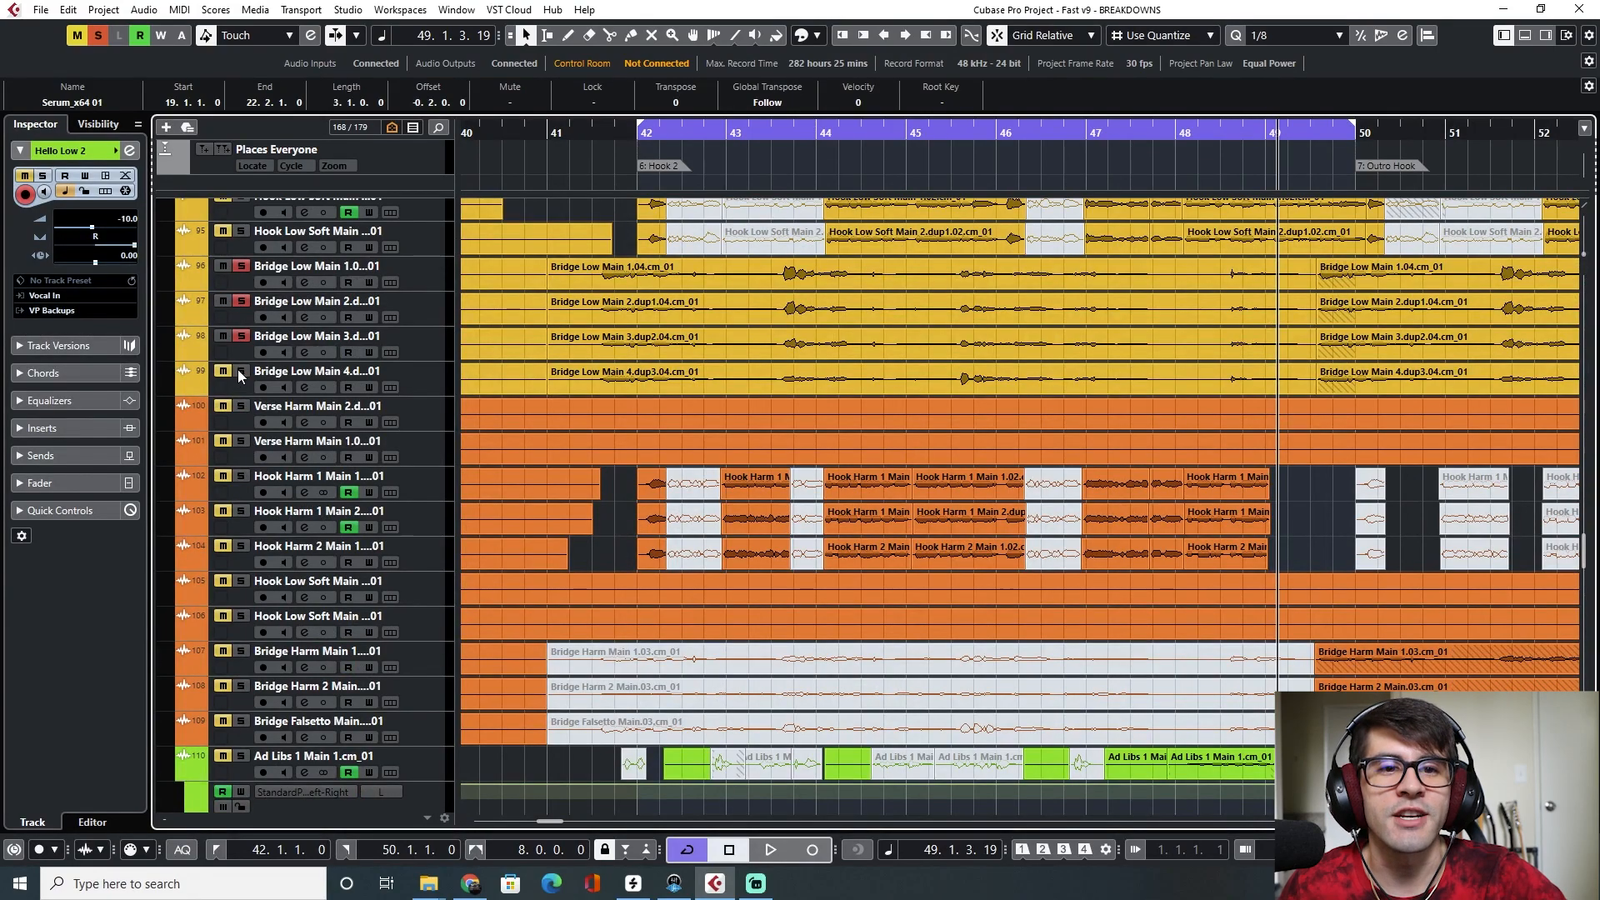
left_click(240, 407)
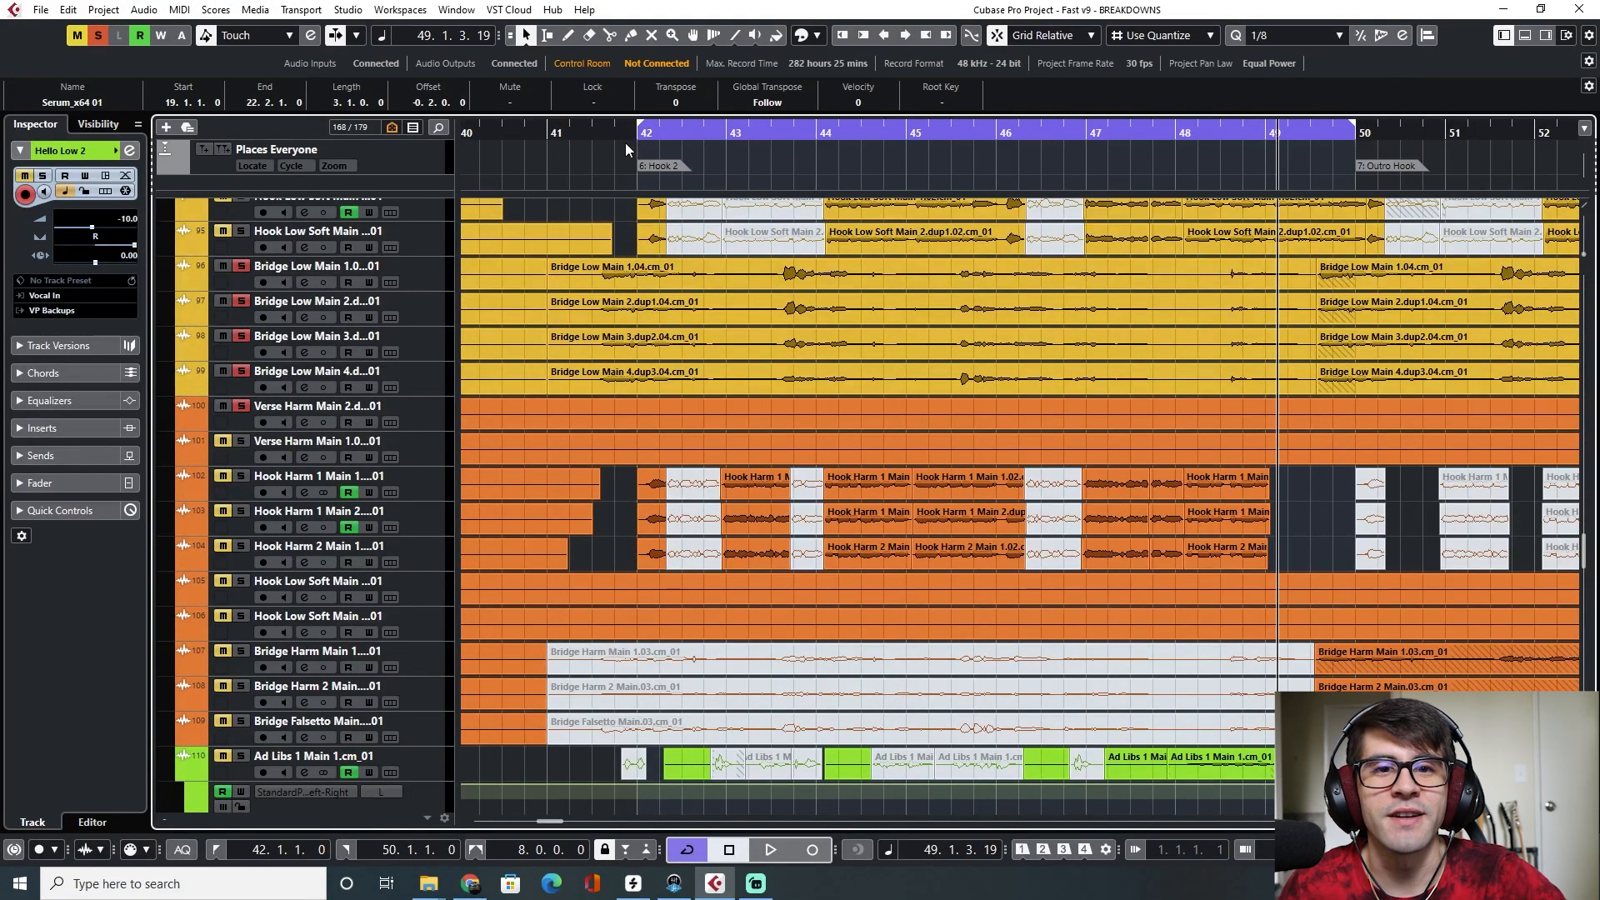
Turn off cycle and play from bar 41 into Hook 2
left_click_drag(549, 132, 558, 133)
key("KP_Divide")
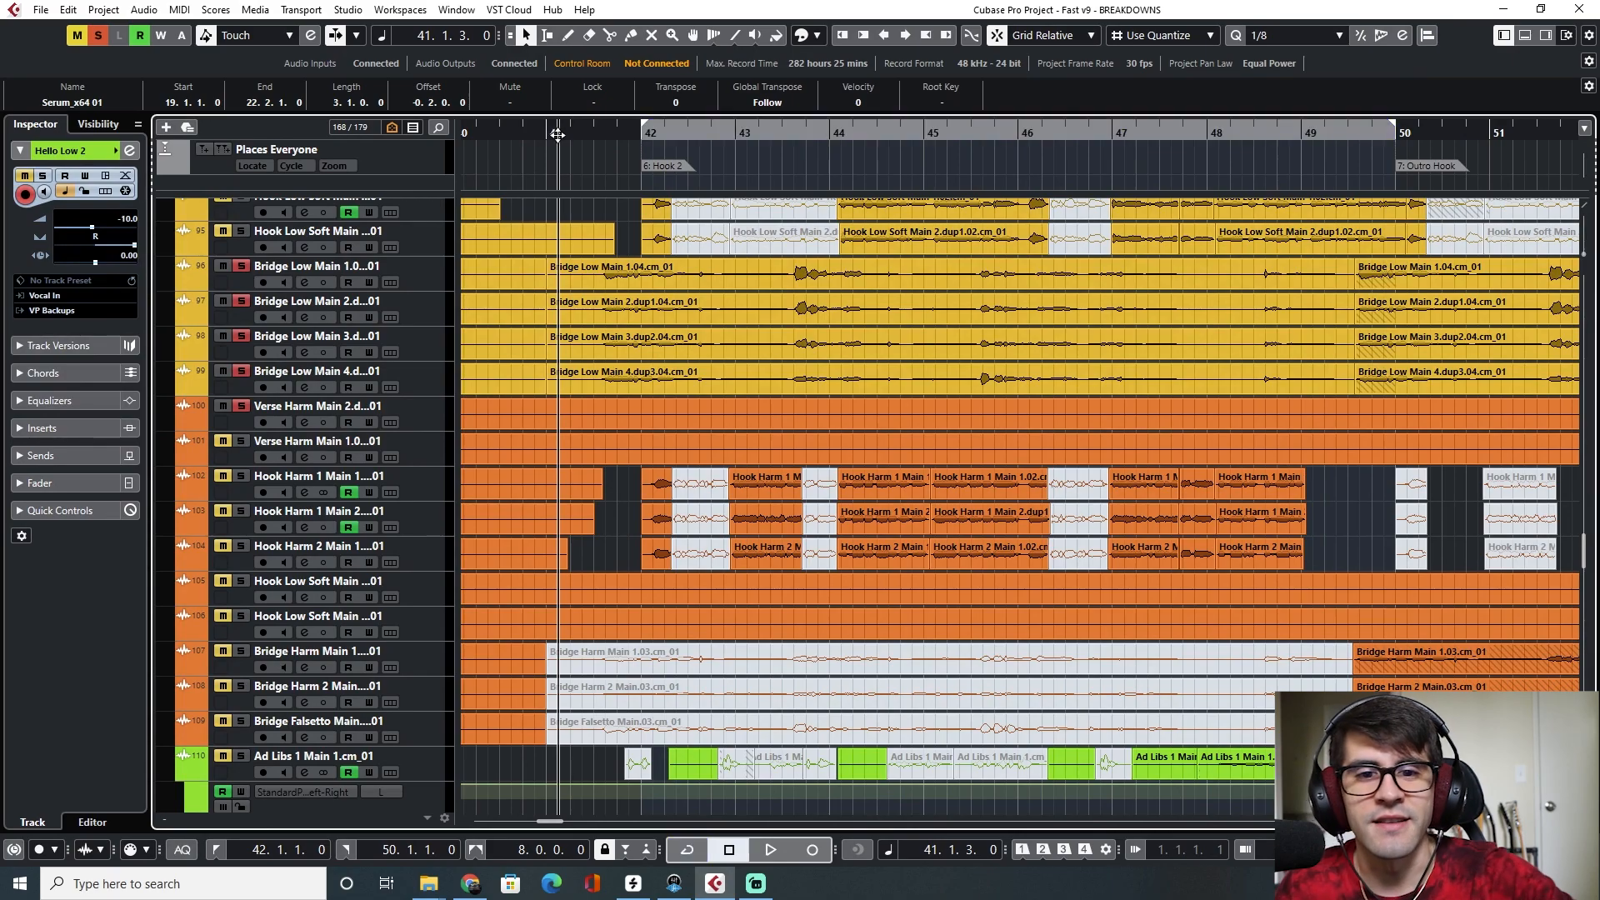
scroll(684, 550, "down", 3)
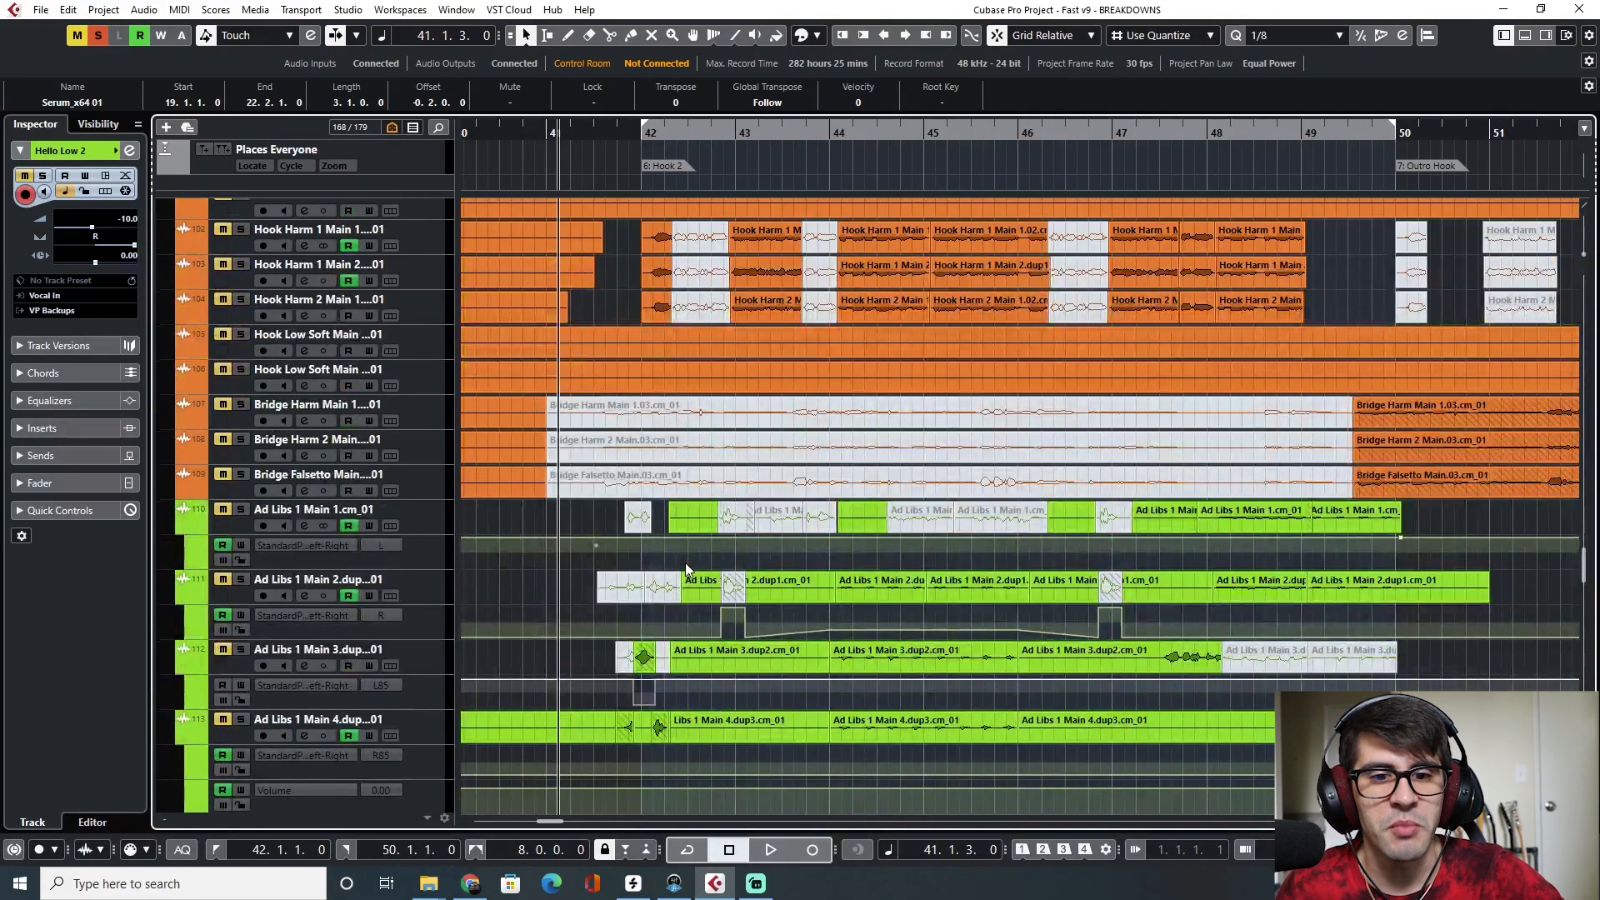
scroll(686, 569, "down", 8)
scroll(685, 563, "up", 10)
key("space")
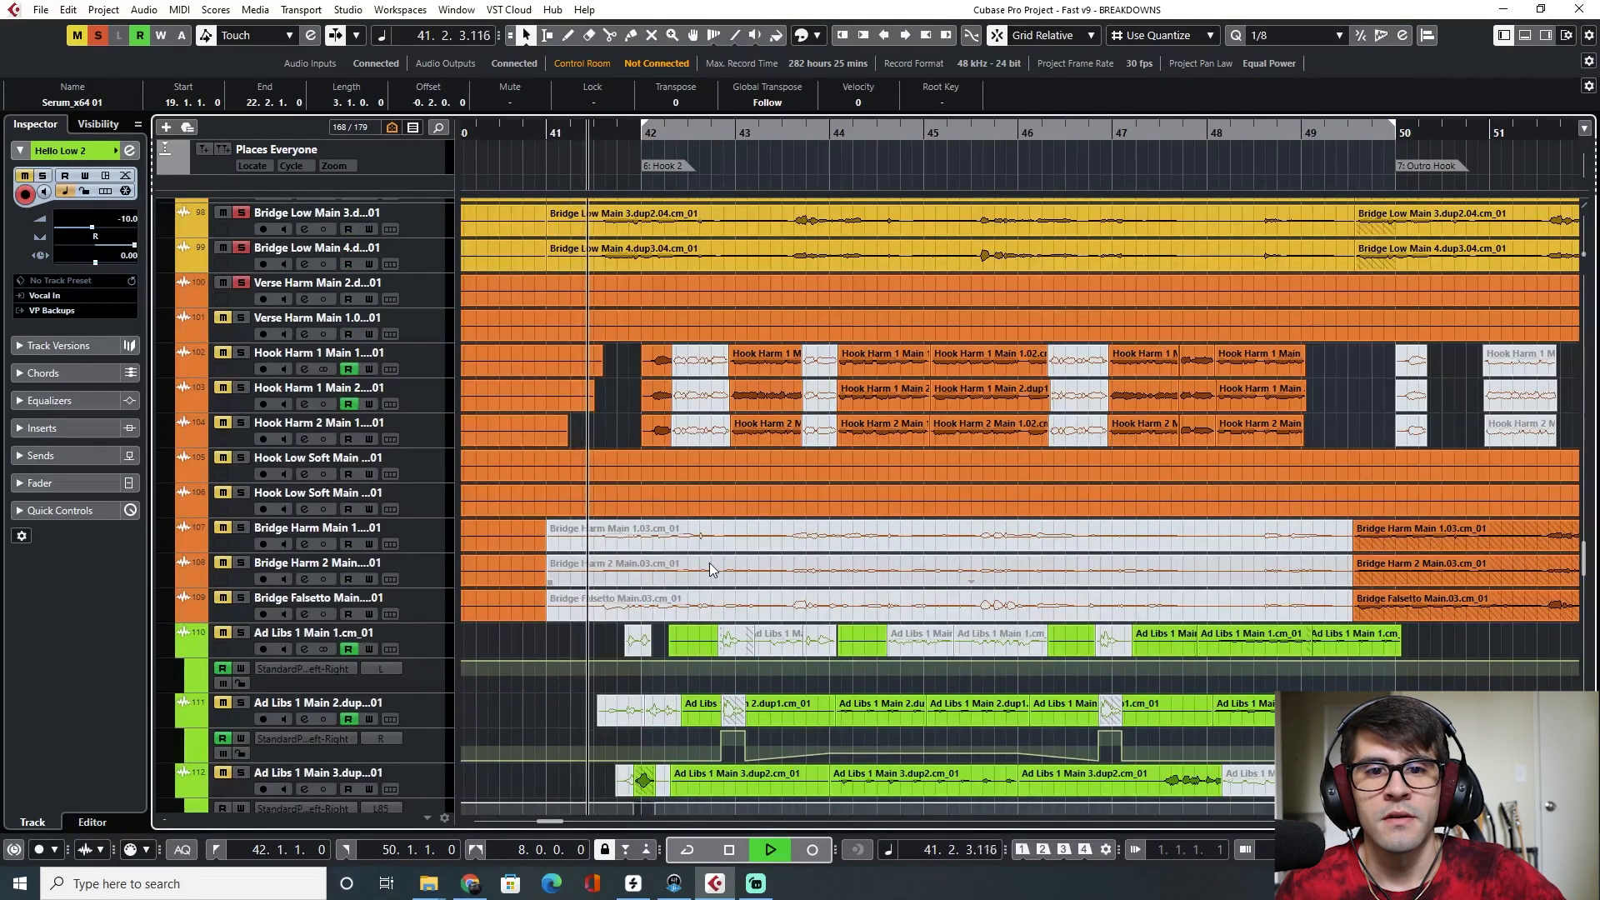
Listen through Hook 2 while following the remaining harmony and bridge vocal tracks
scroll(748, 611, "up", 3)
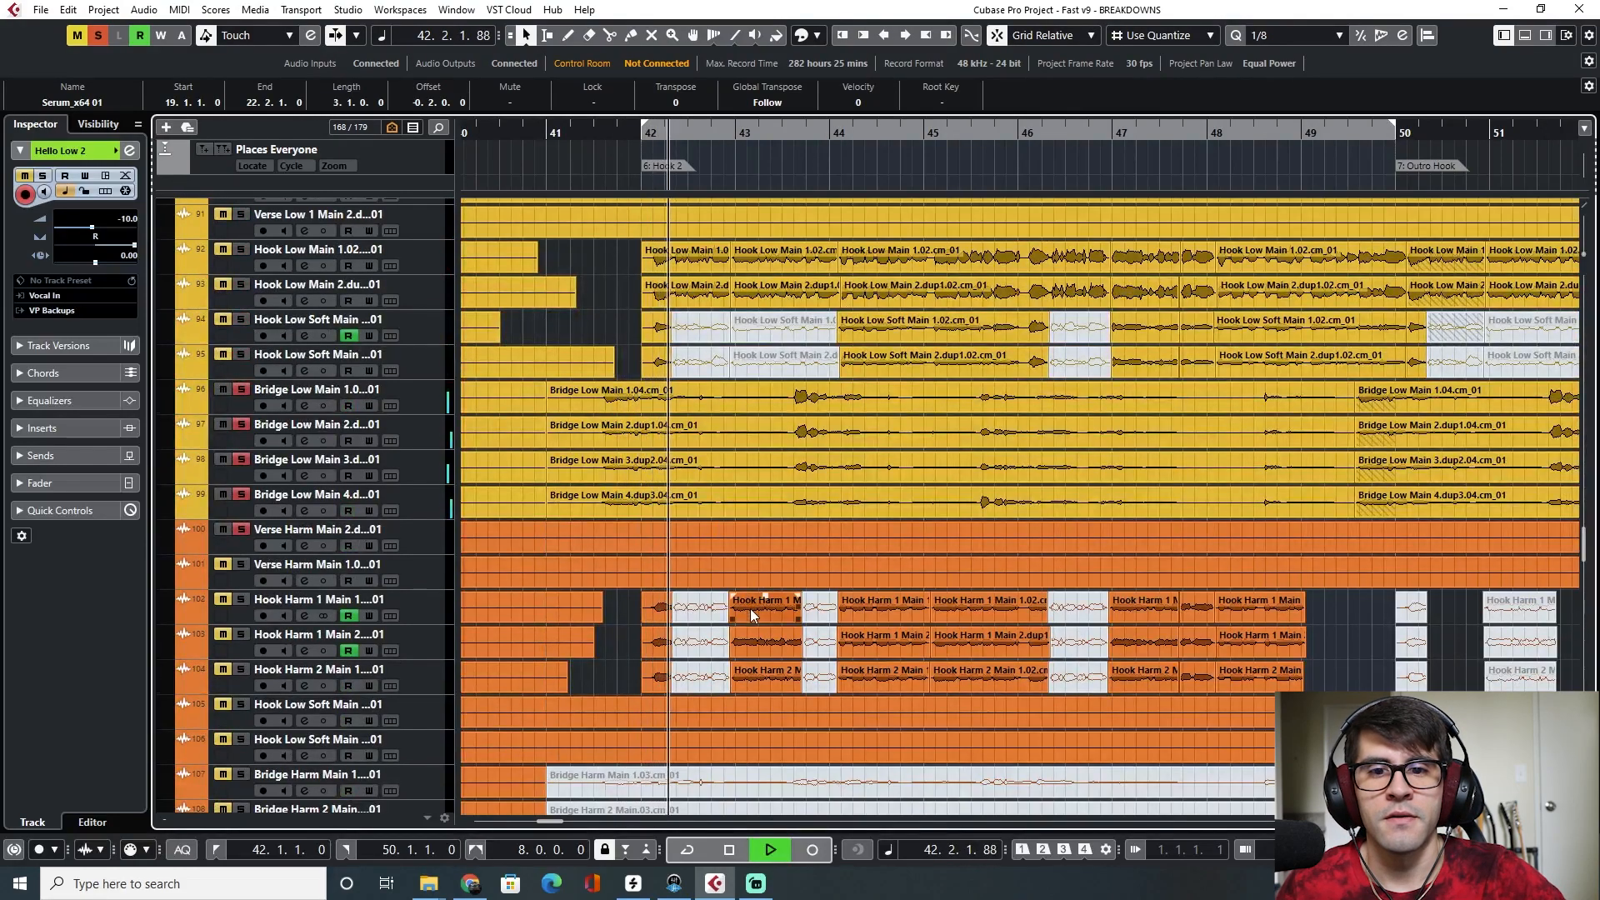
left_click(750, 635)
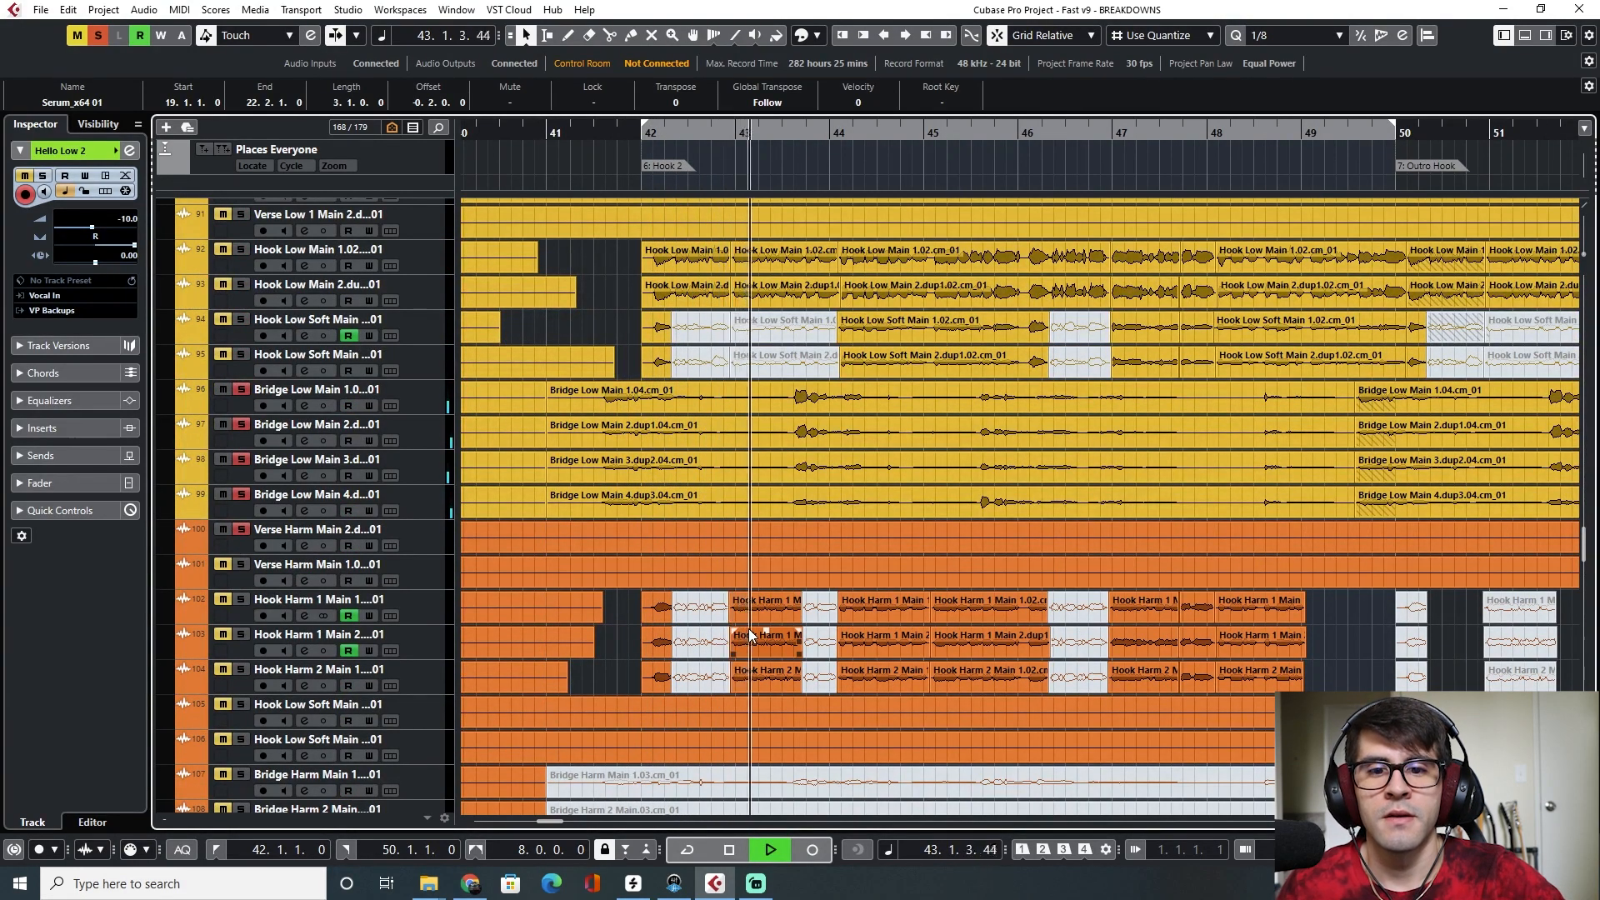
left_click(772, 615)
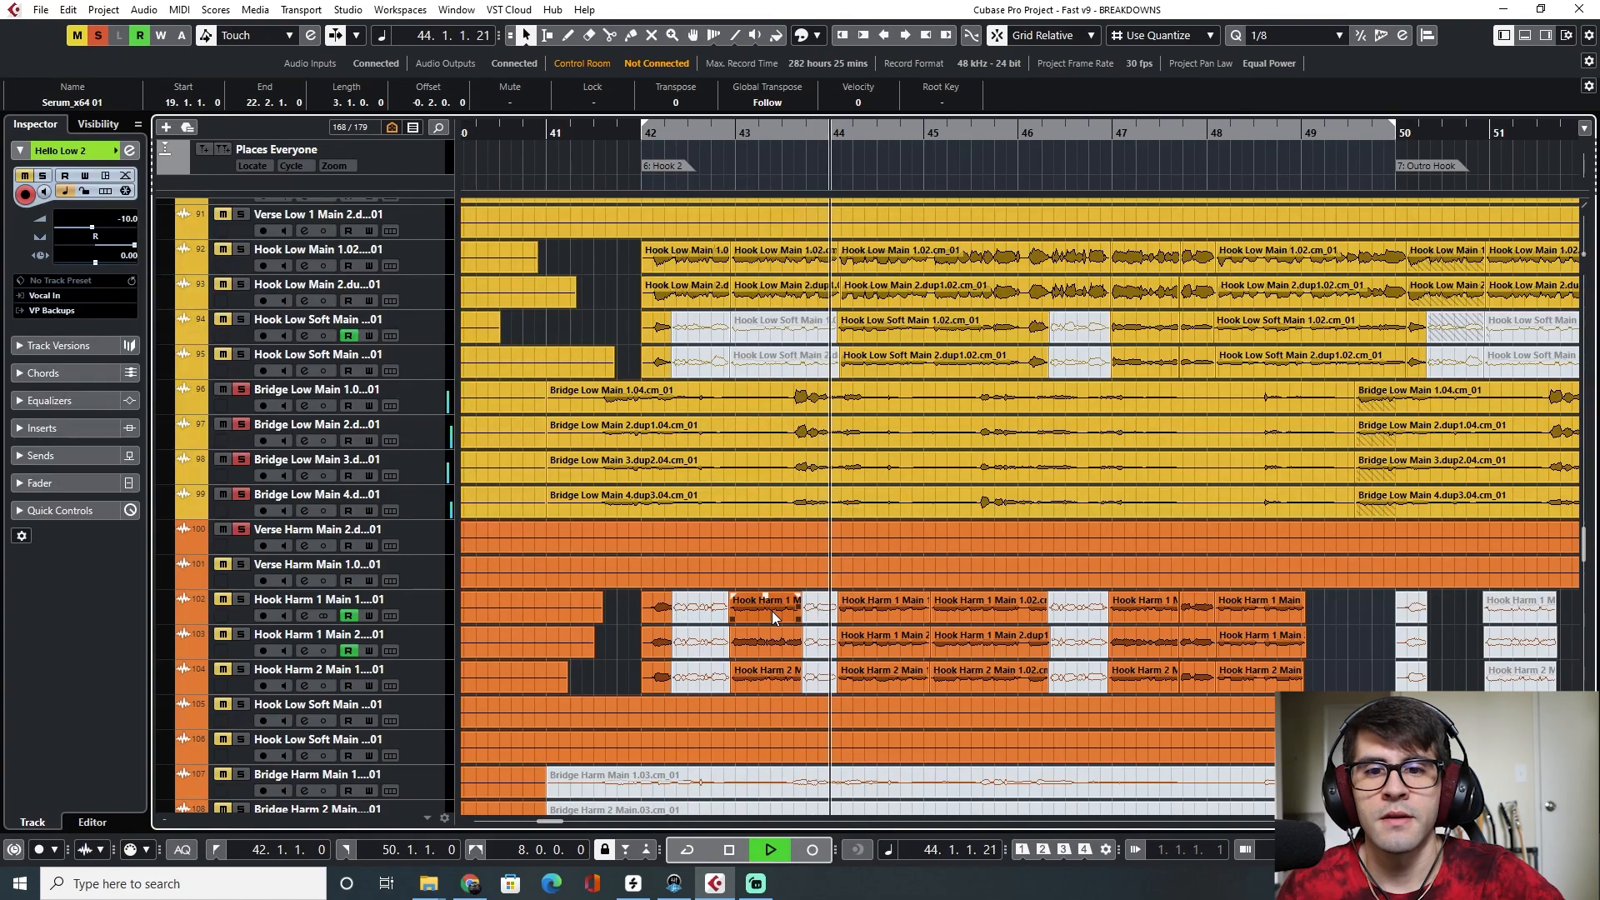
scroll(771, 612, "up", 2)
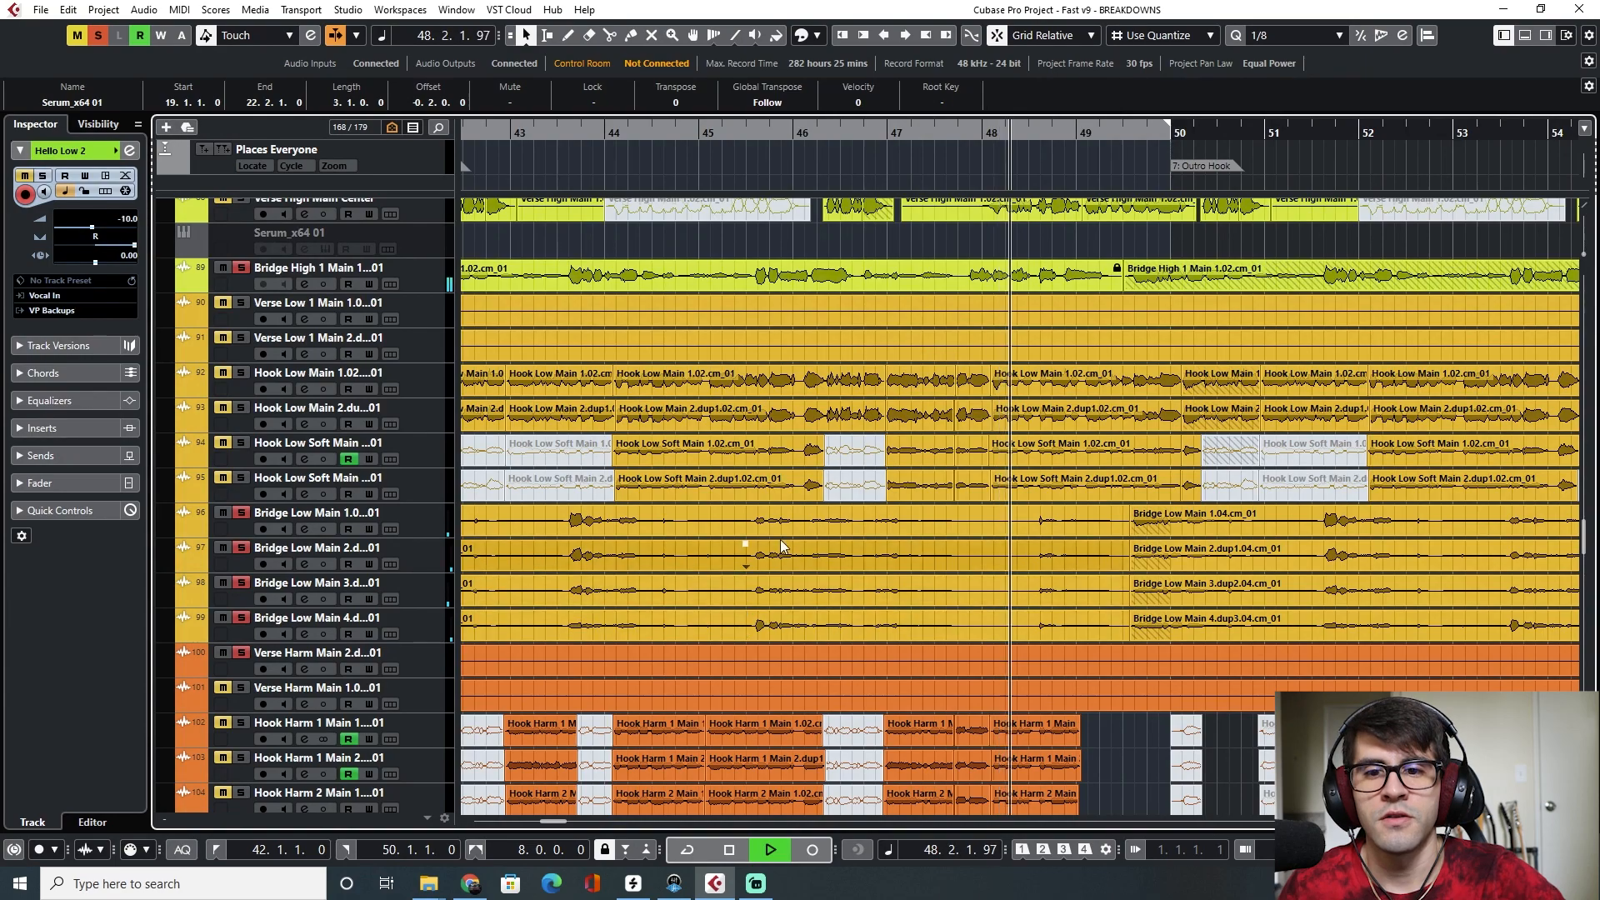
scroll(771, 585, "left", 3)
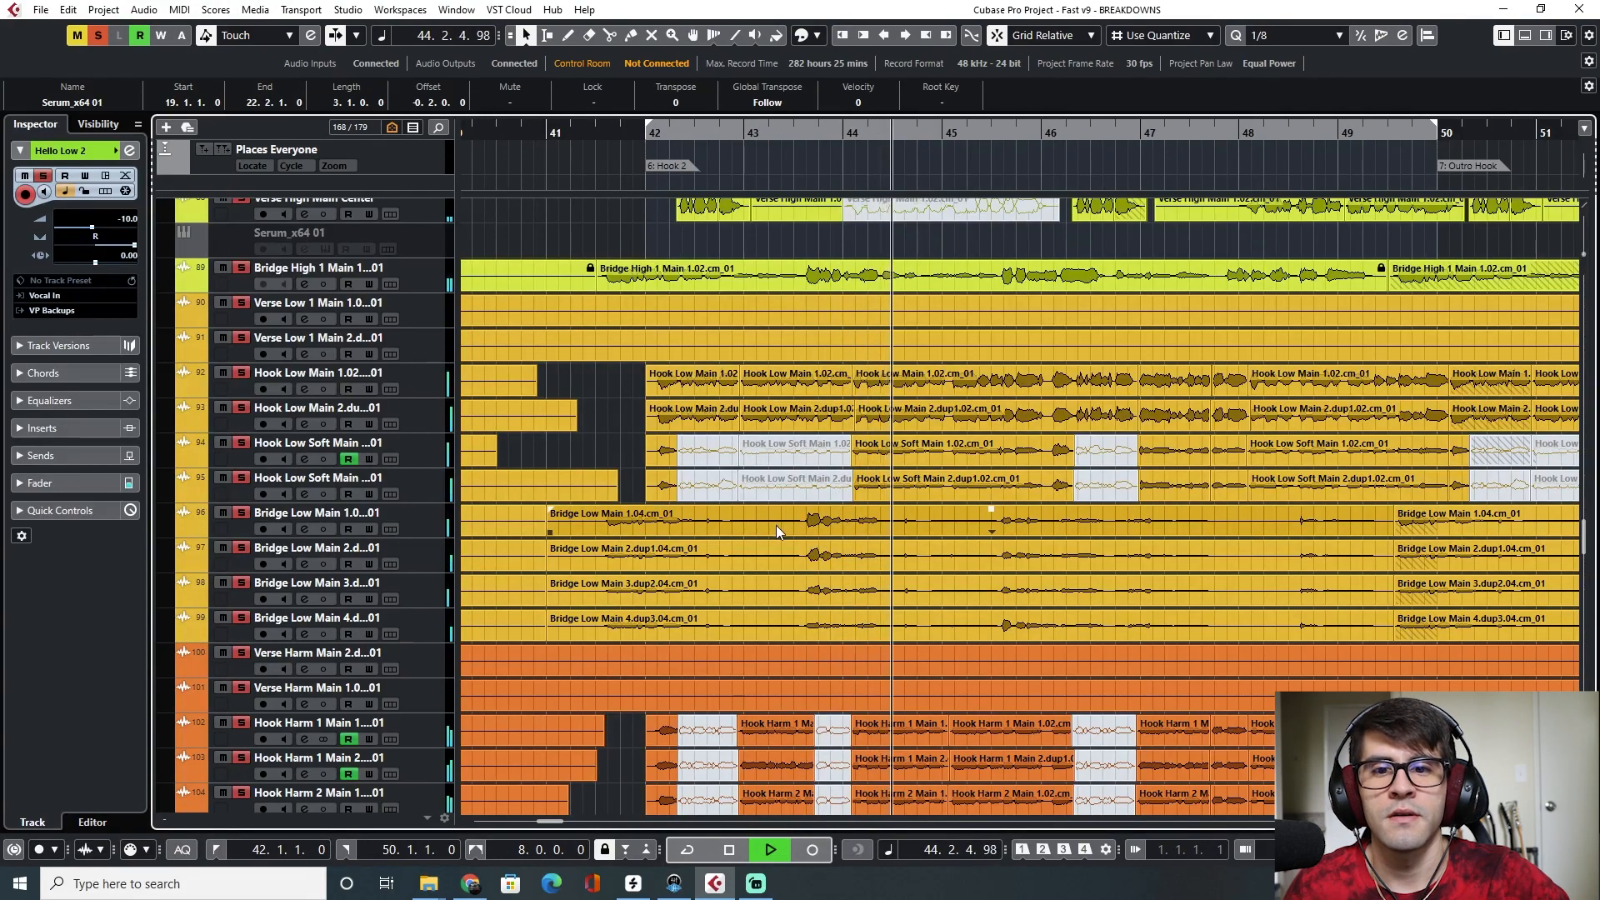
scroll(777, 525, "right", 1)
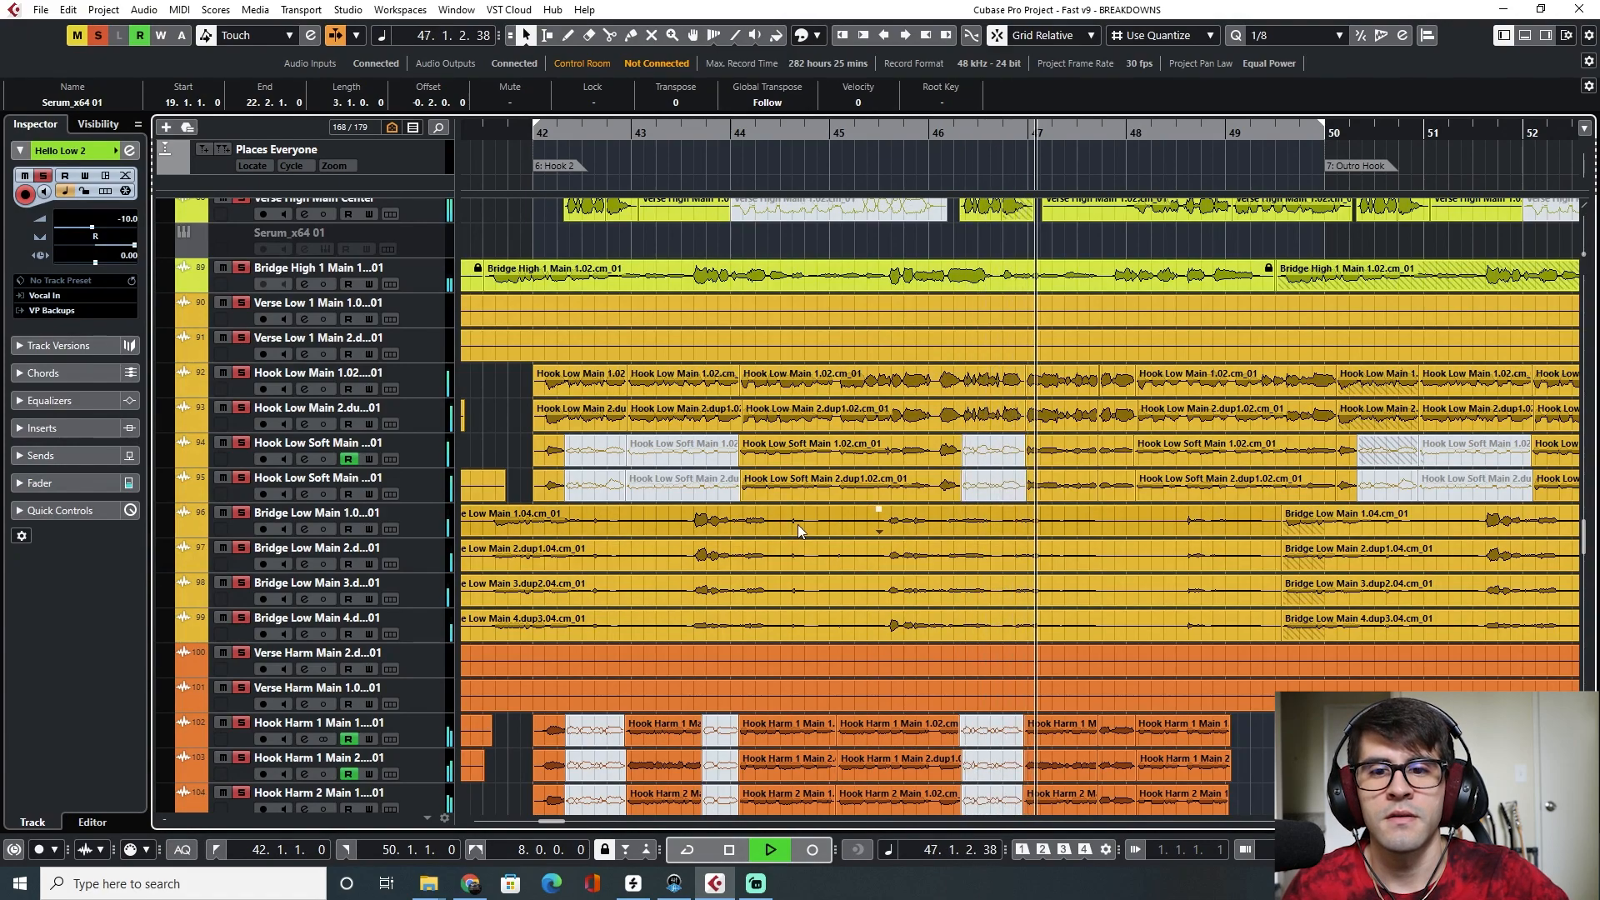
scroll(786, 576, "right", 1)
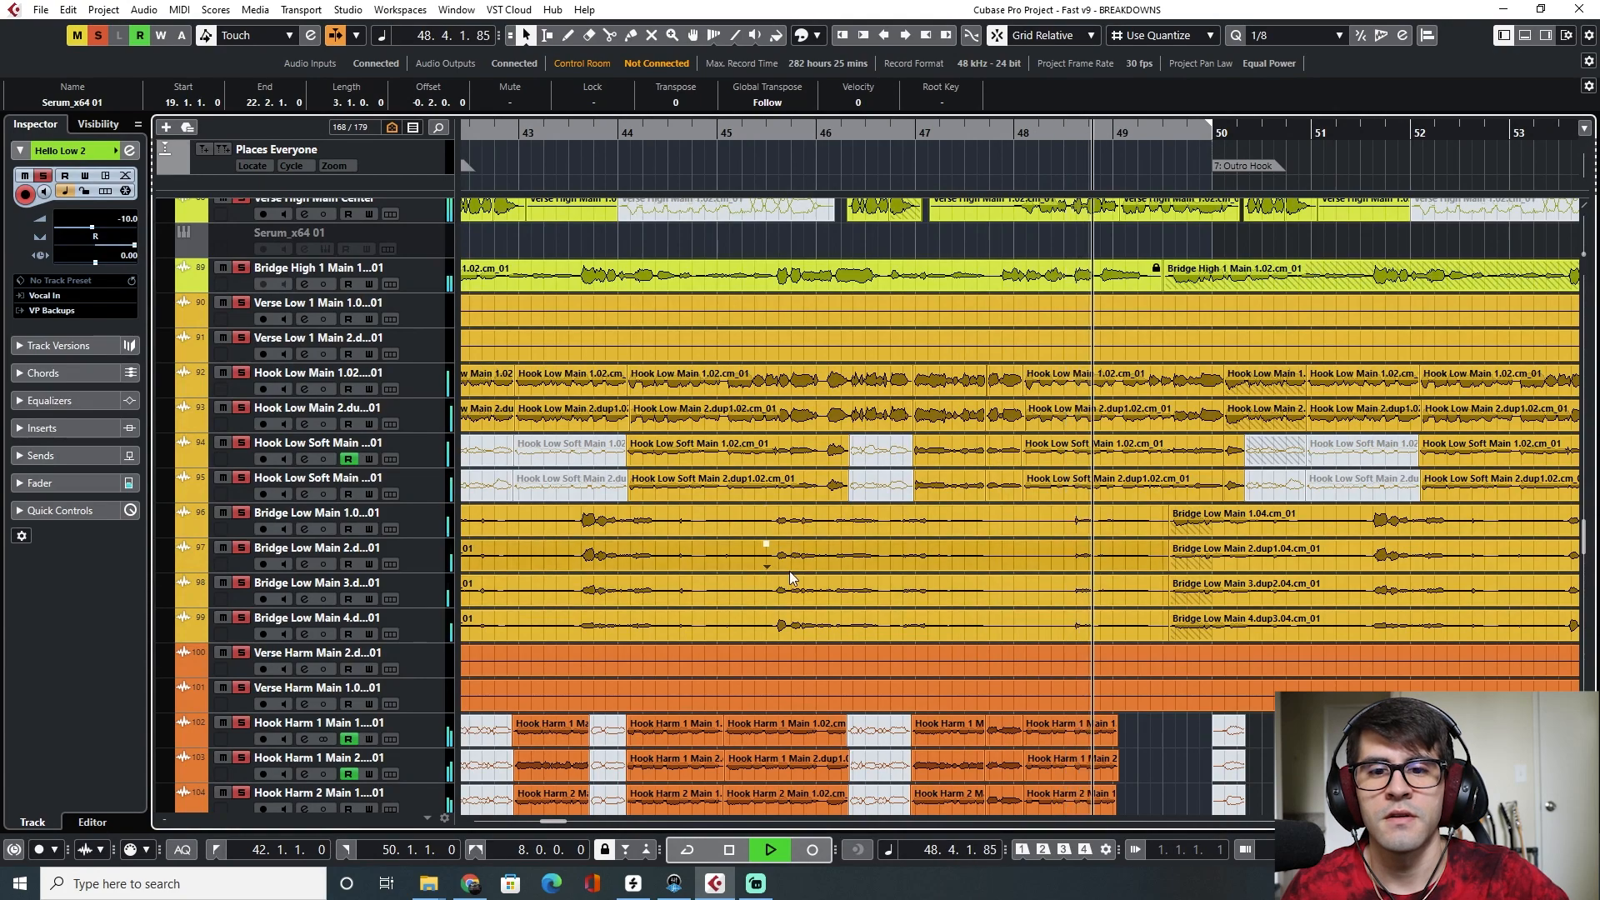
scroll(789, 574, "right", 1)
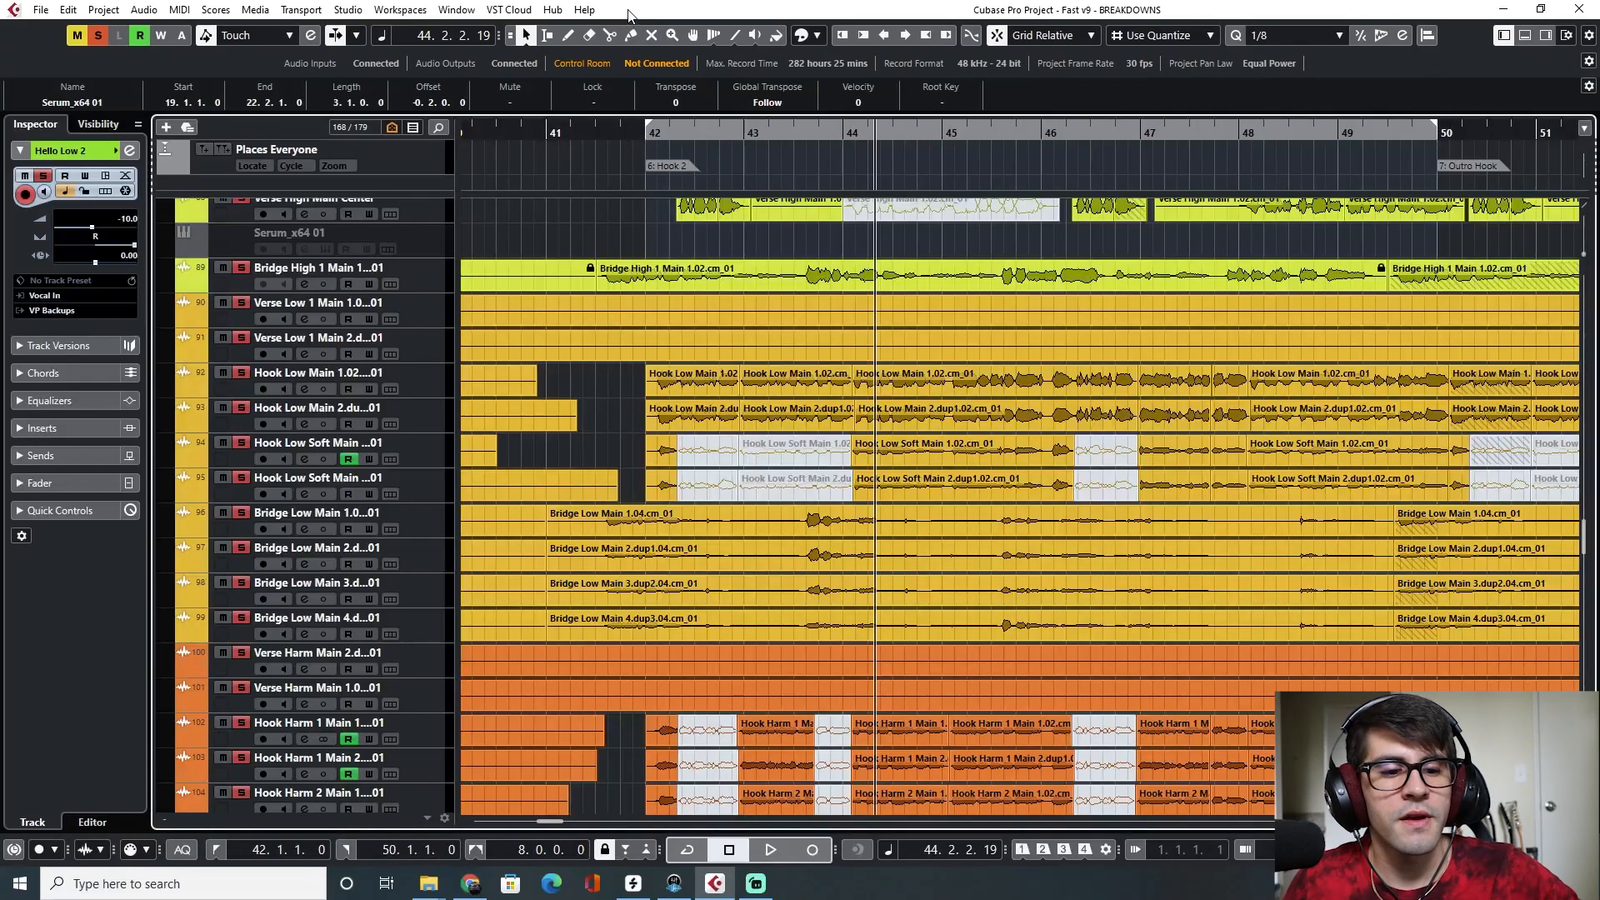
Zoom out and play the song from the start of the intro
scroll(636, 296, "down", 5)
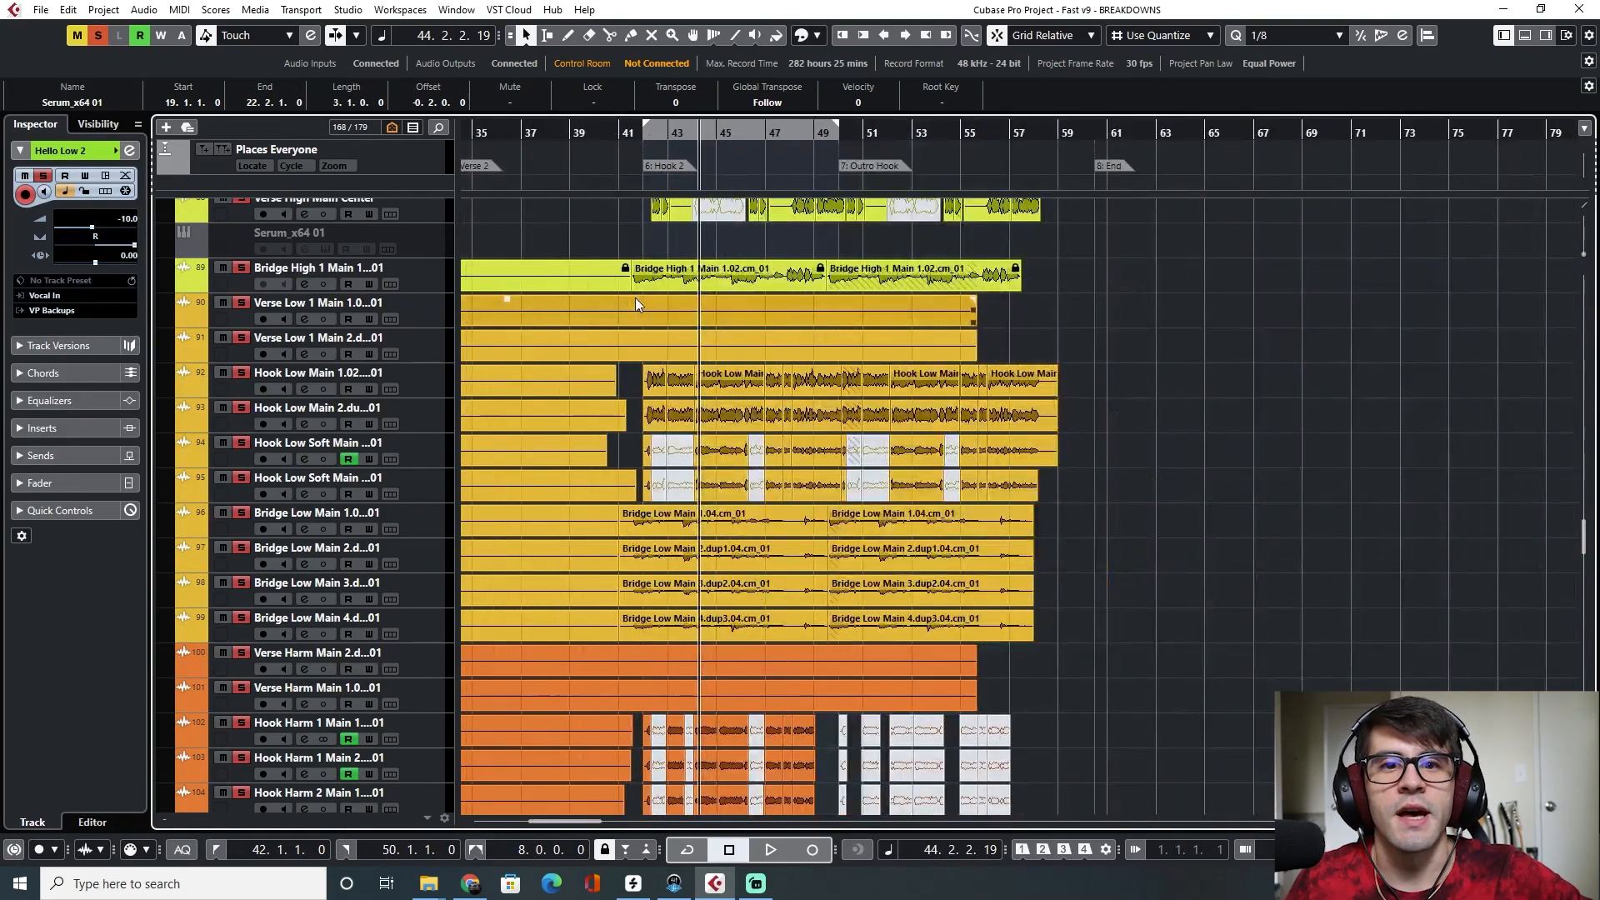
scroll(636, 296, "left", 6)
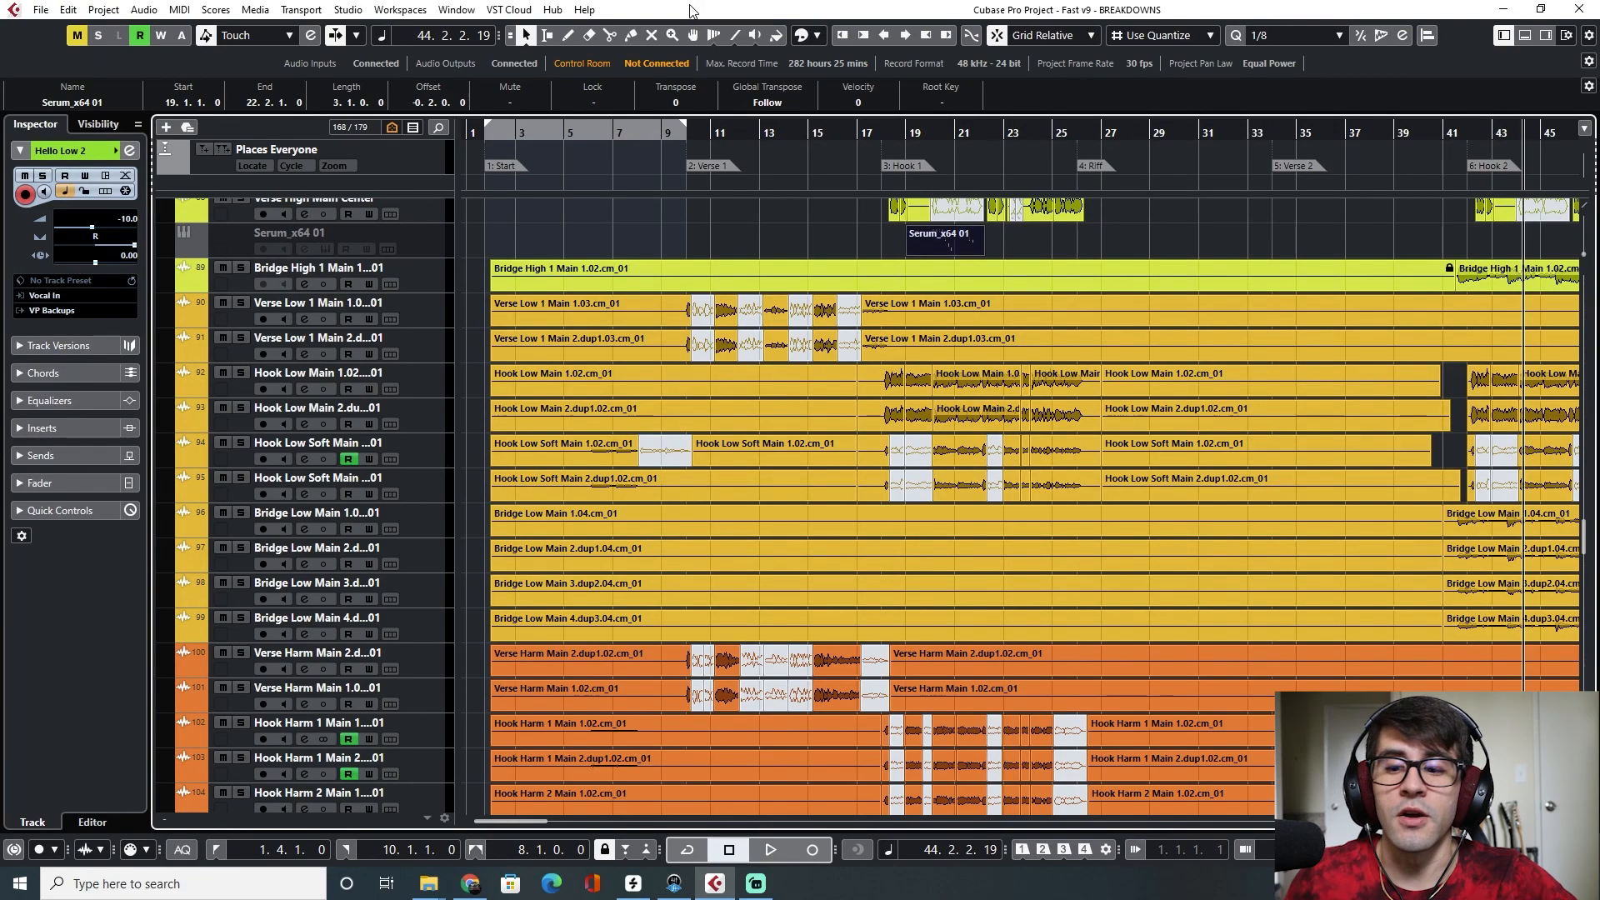
left_click(569, 137)
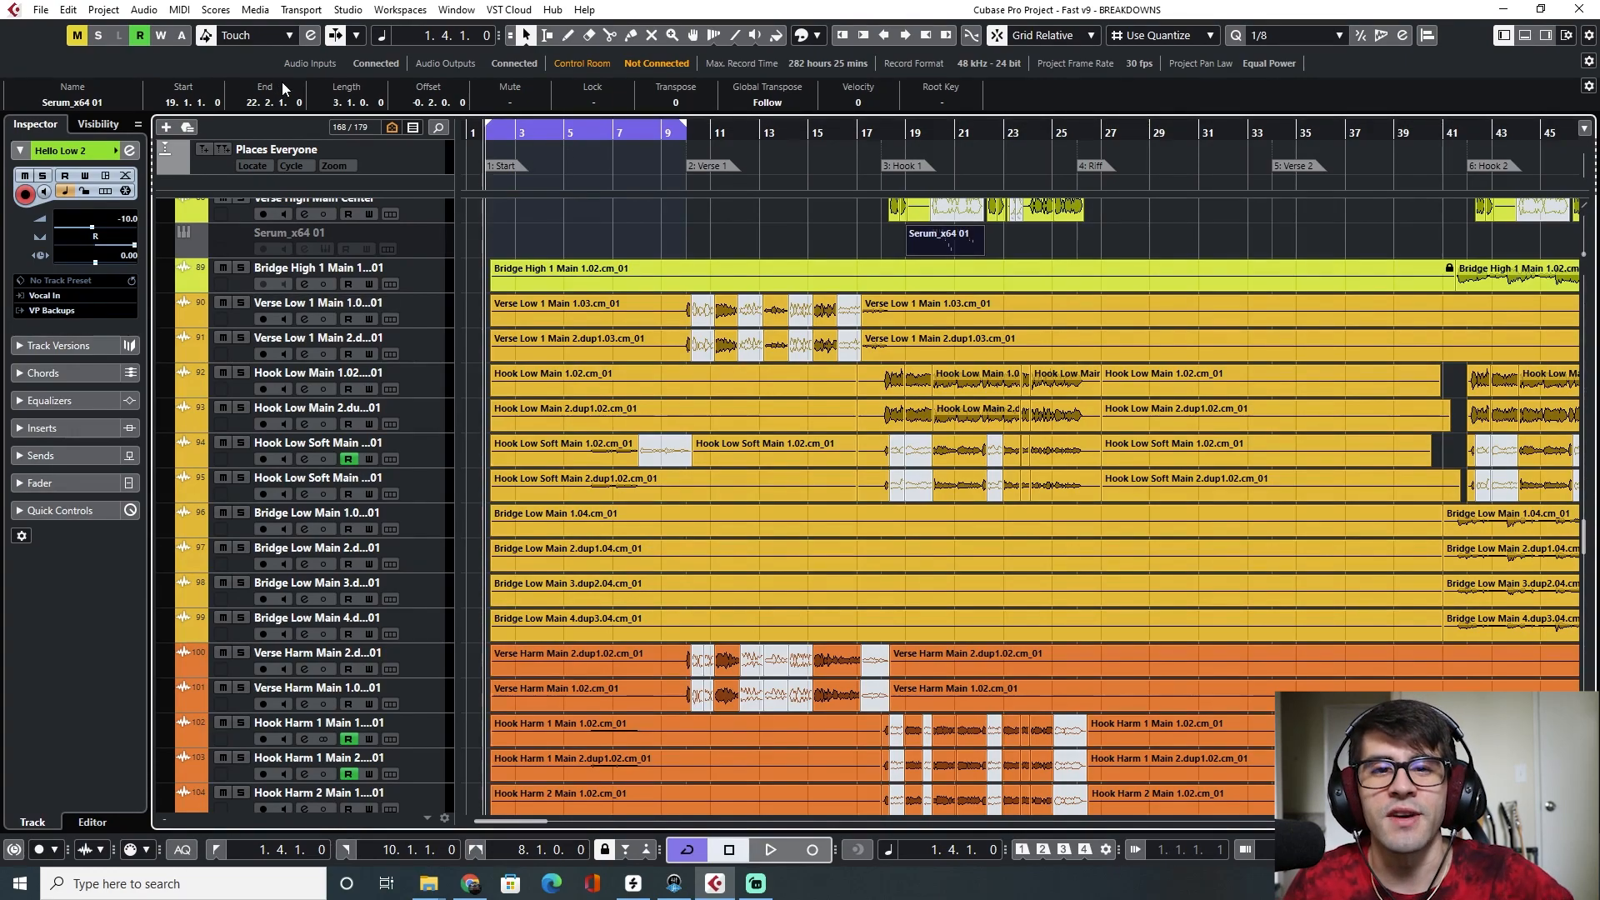
key("space")
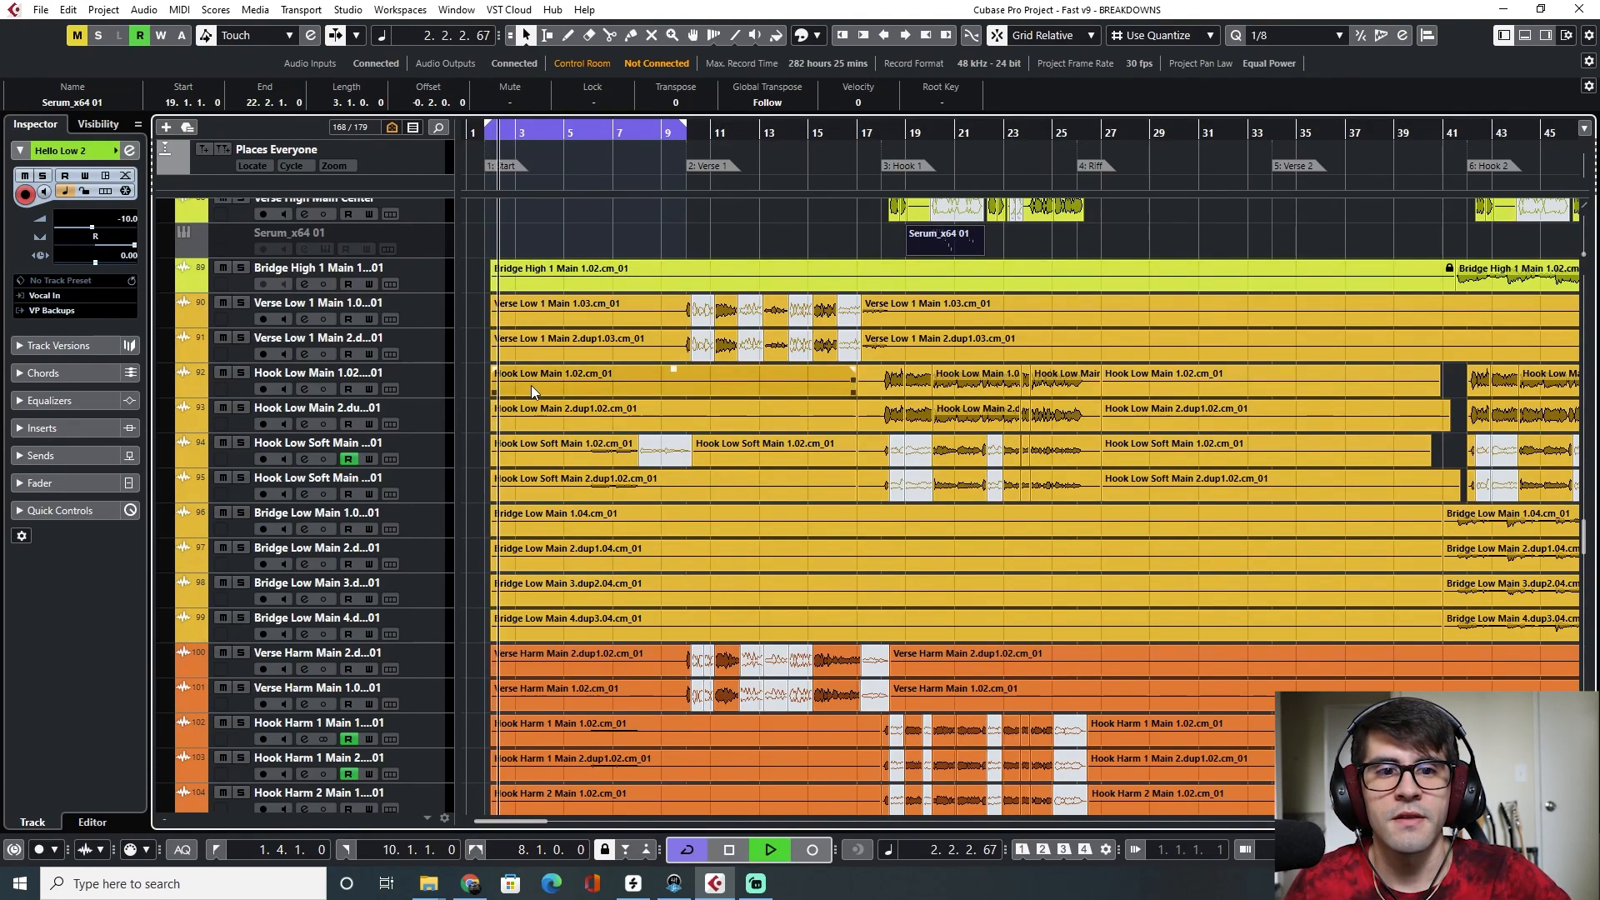
Open the MixConsole and the Pro-Q 3 insert on the Main Vox channel
scroll(564, 404, "down", 15)
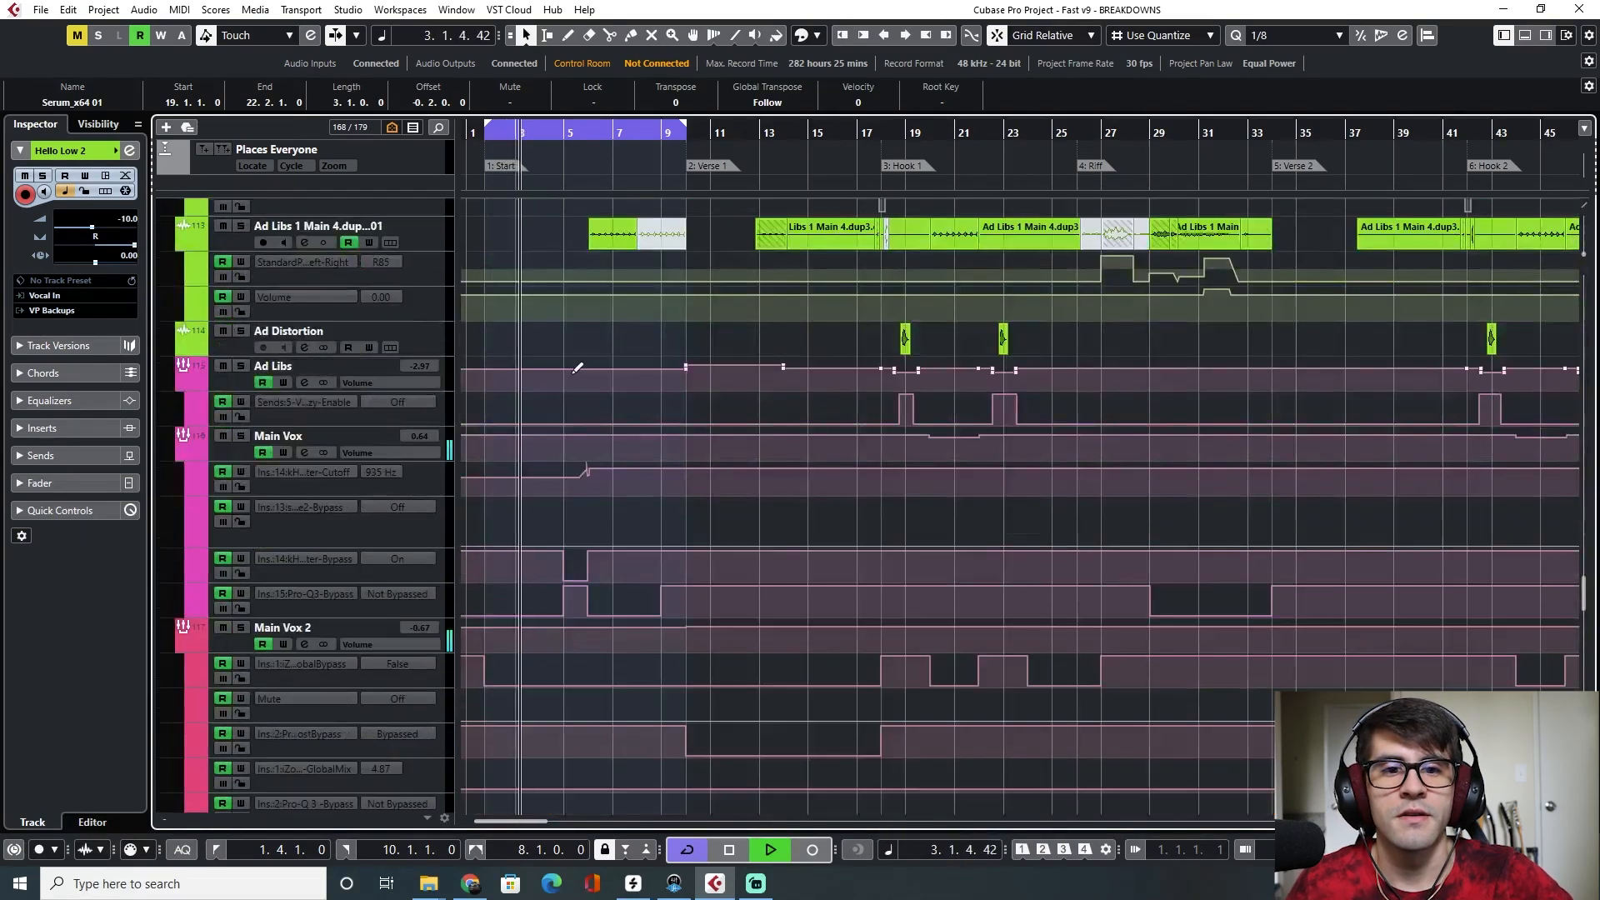
scroll(562, 436, "down", 10)
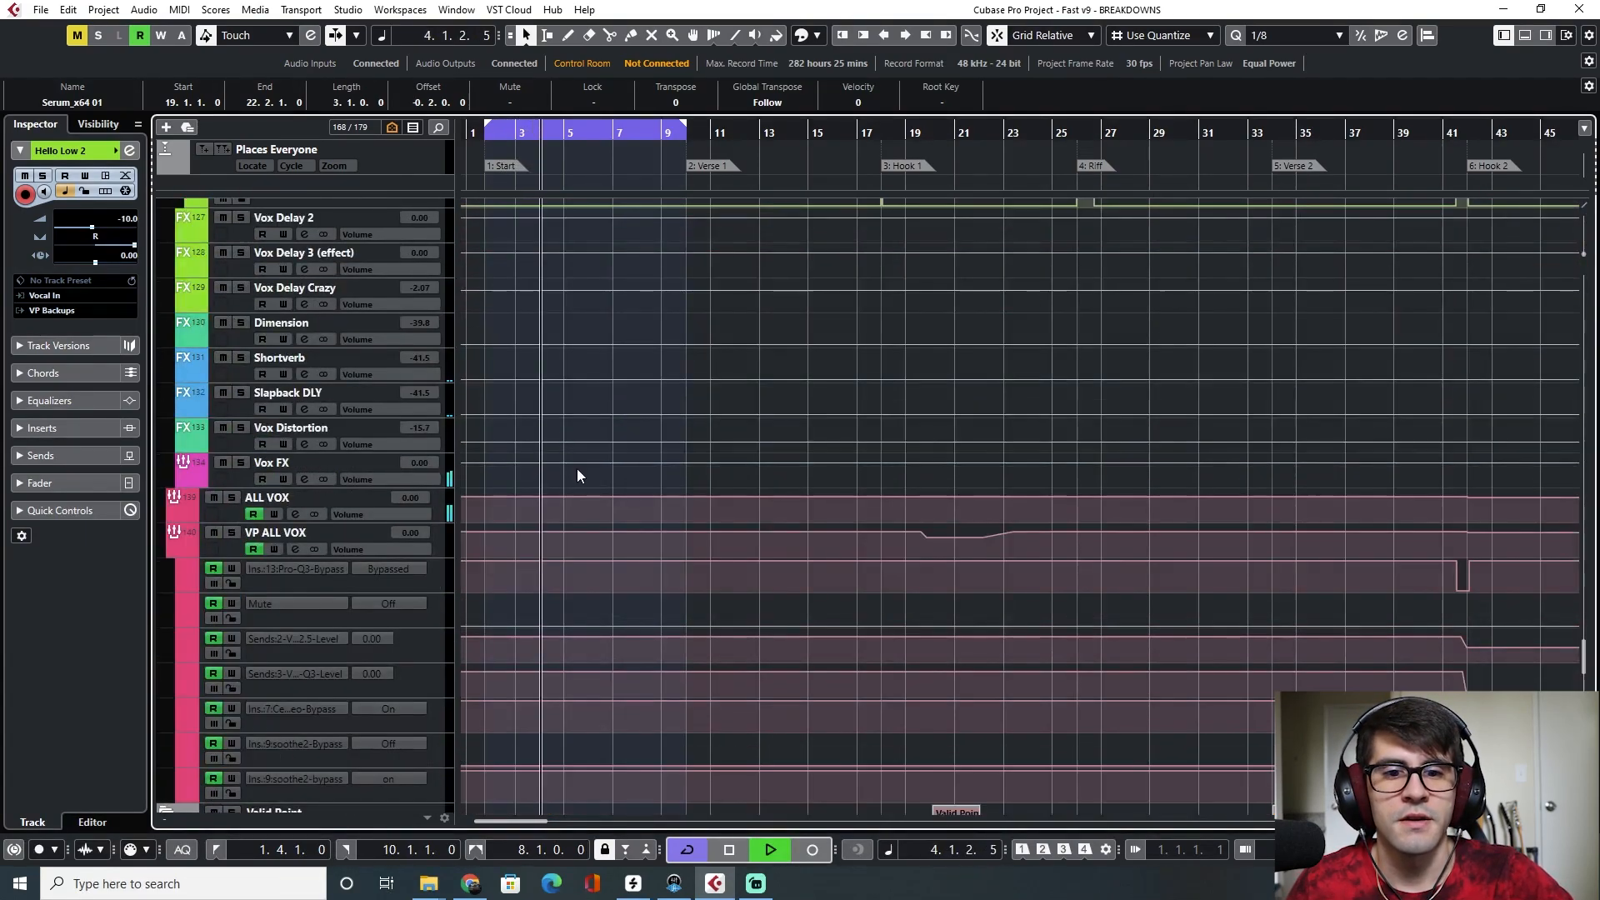
key("F3")
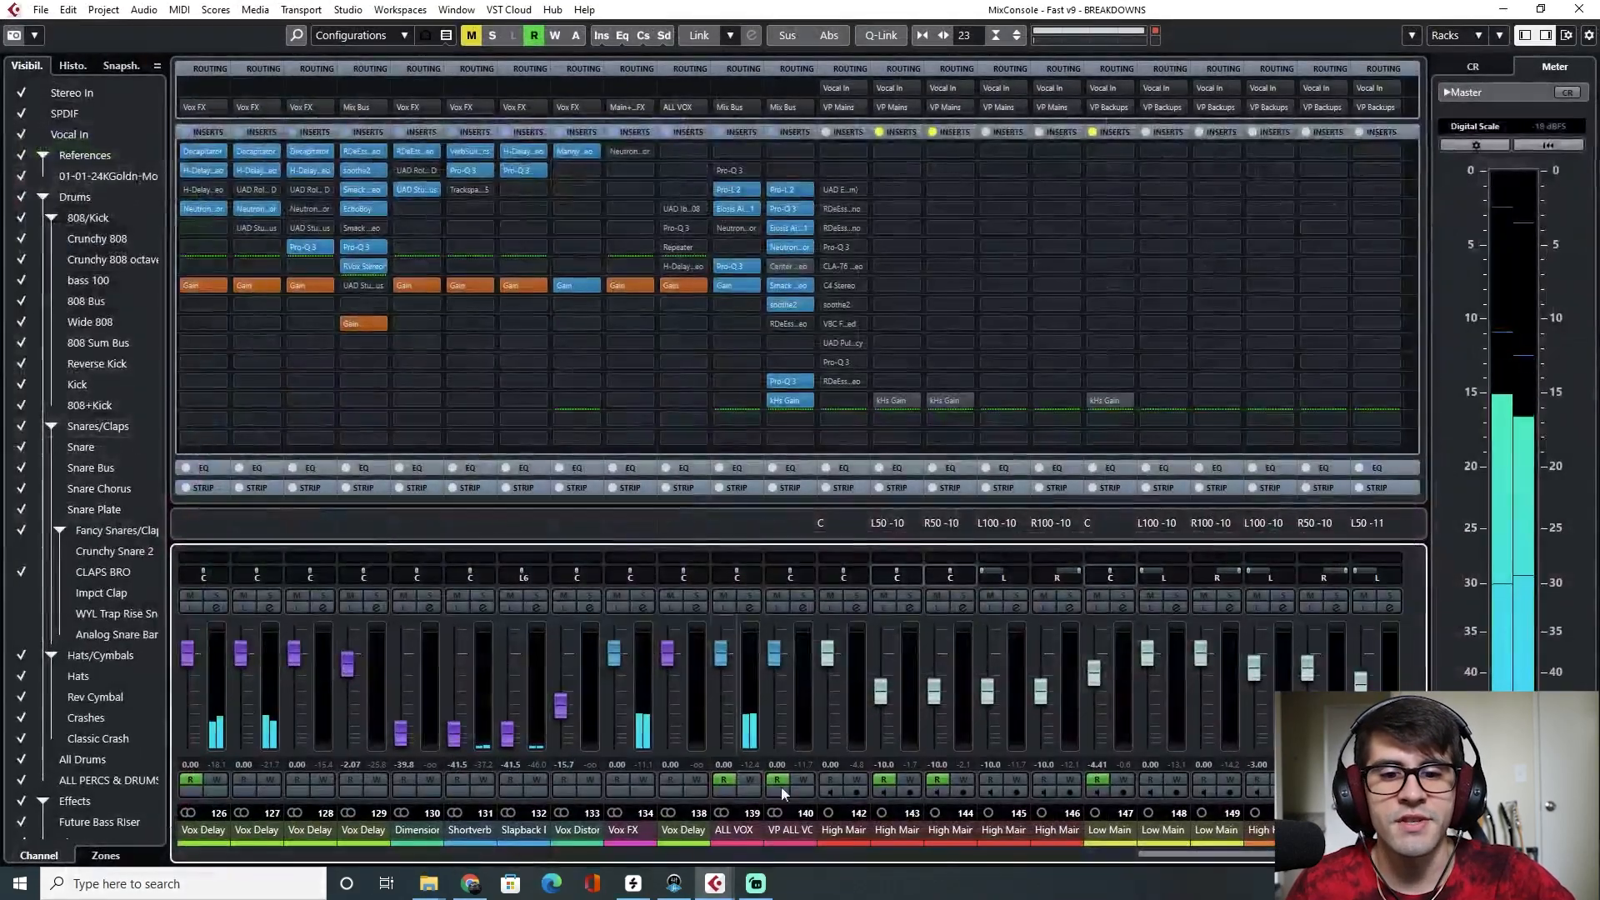
left_click_drag(1260, 858, 1067, 856)
left_click(895, 830)
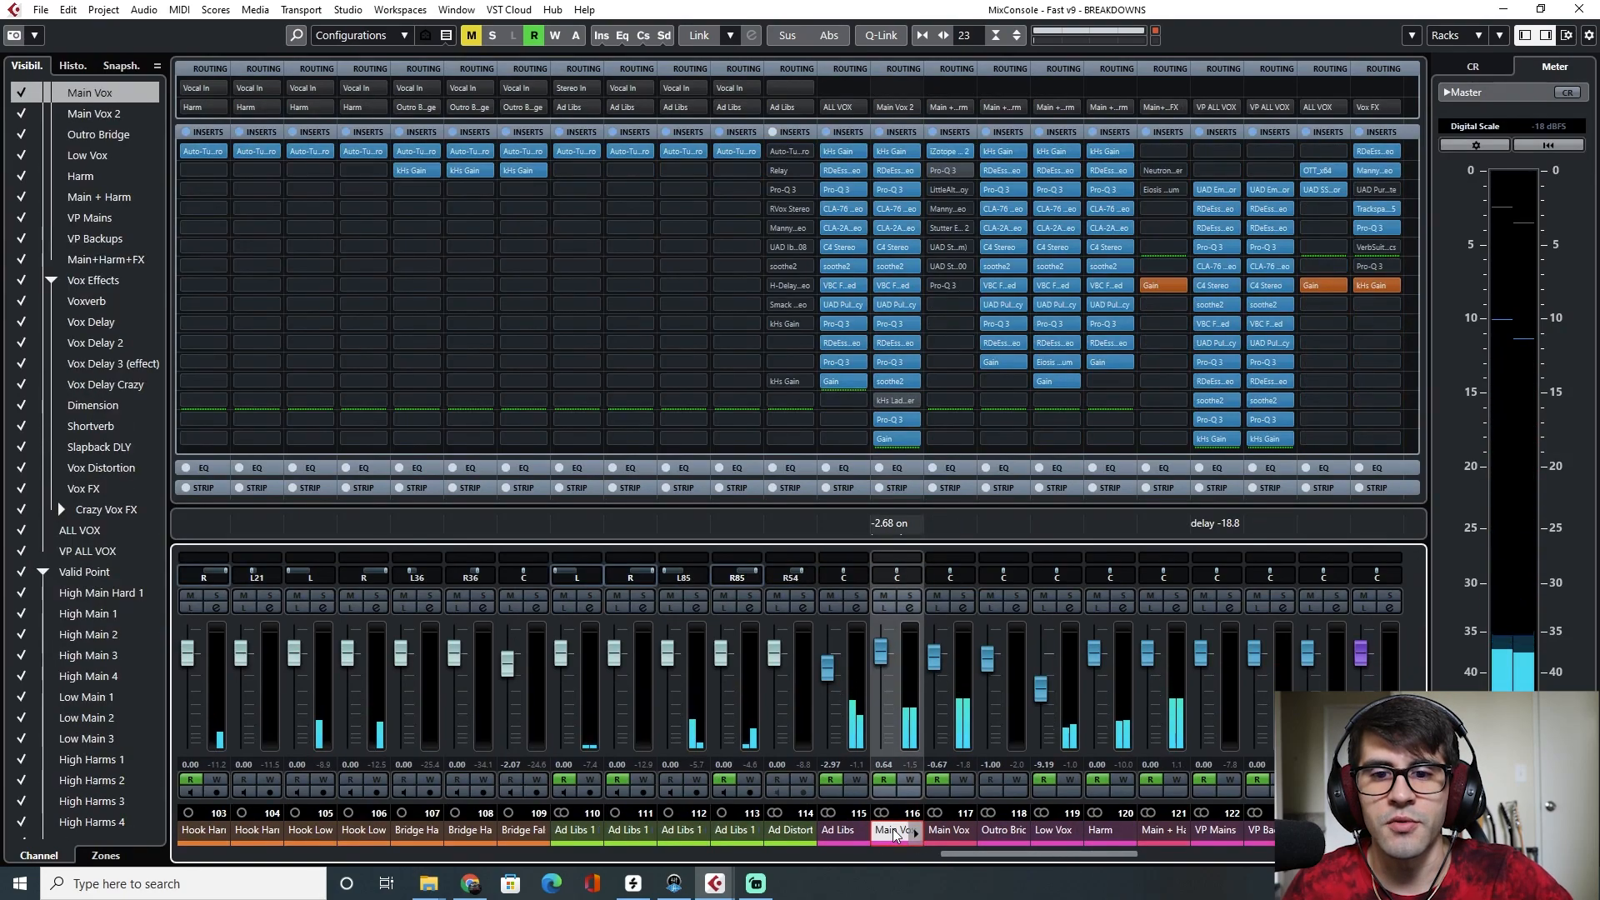
left_click(897, 420)
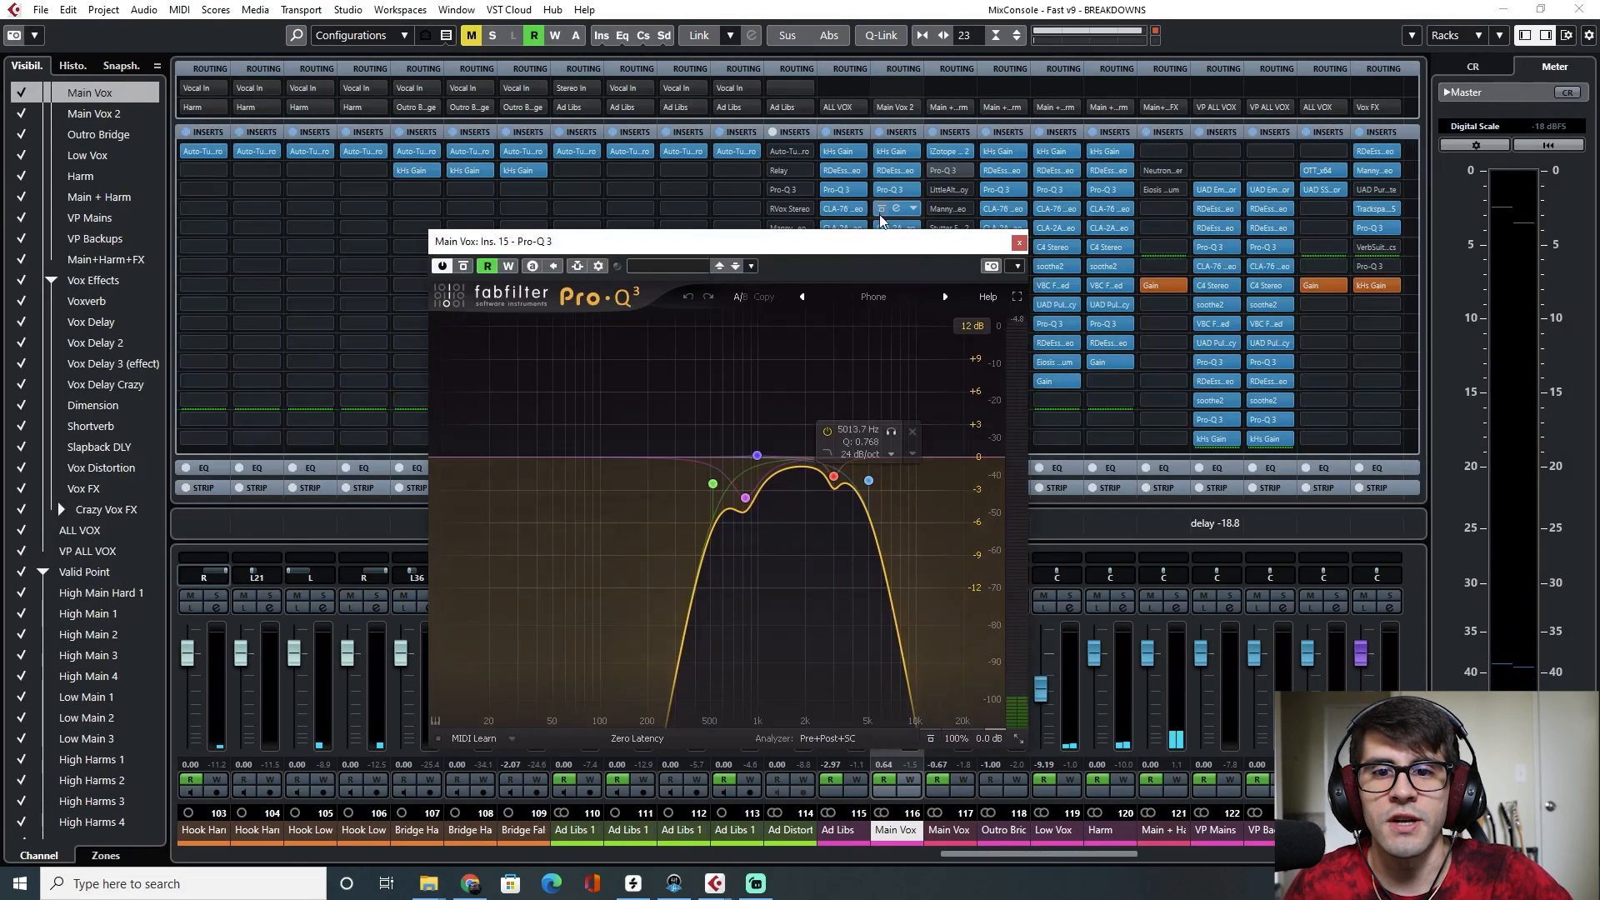
Open the iZotope Trash 2 insert on Main Vox 2 beside the Pro-Q 3 window, play the song, and close both plugin windows
left_click_drag(868, 251, 518, 204)
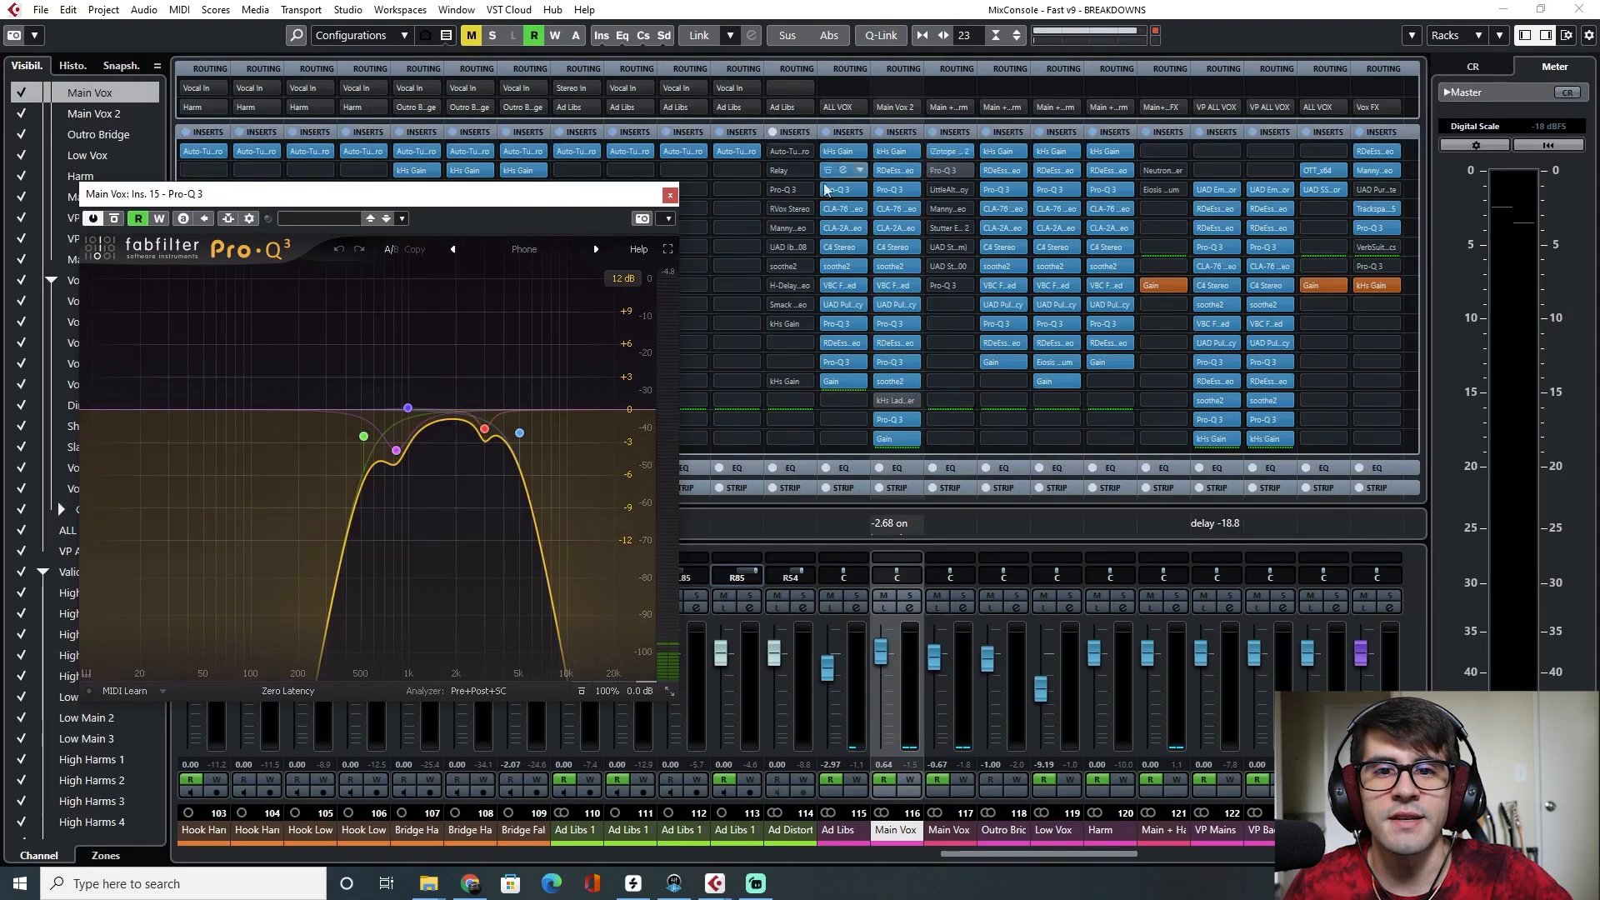
left_click_drag(995, 165, 1080, 164)
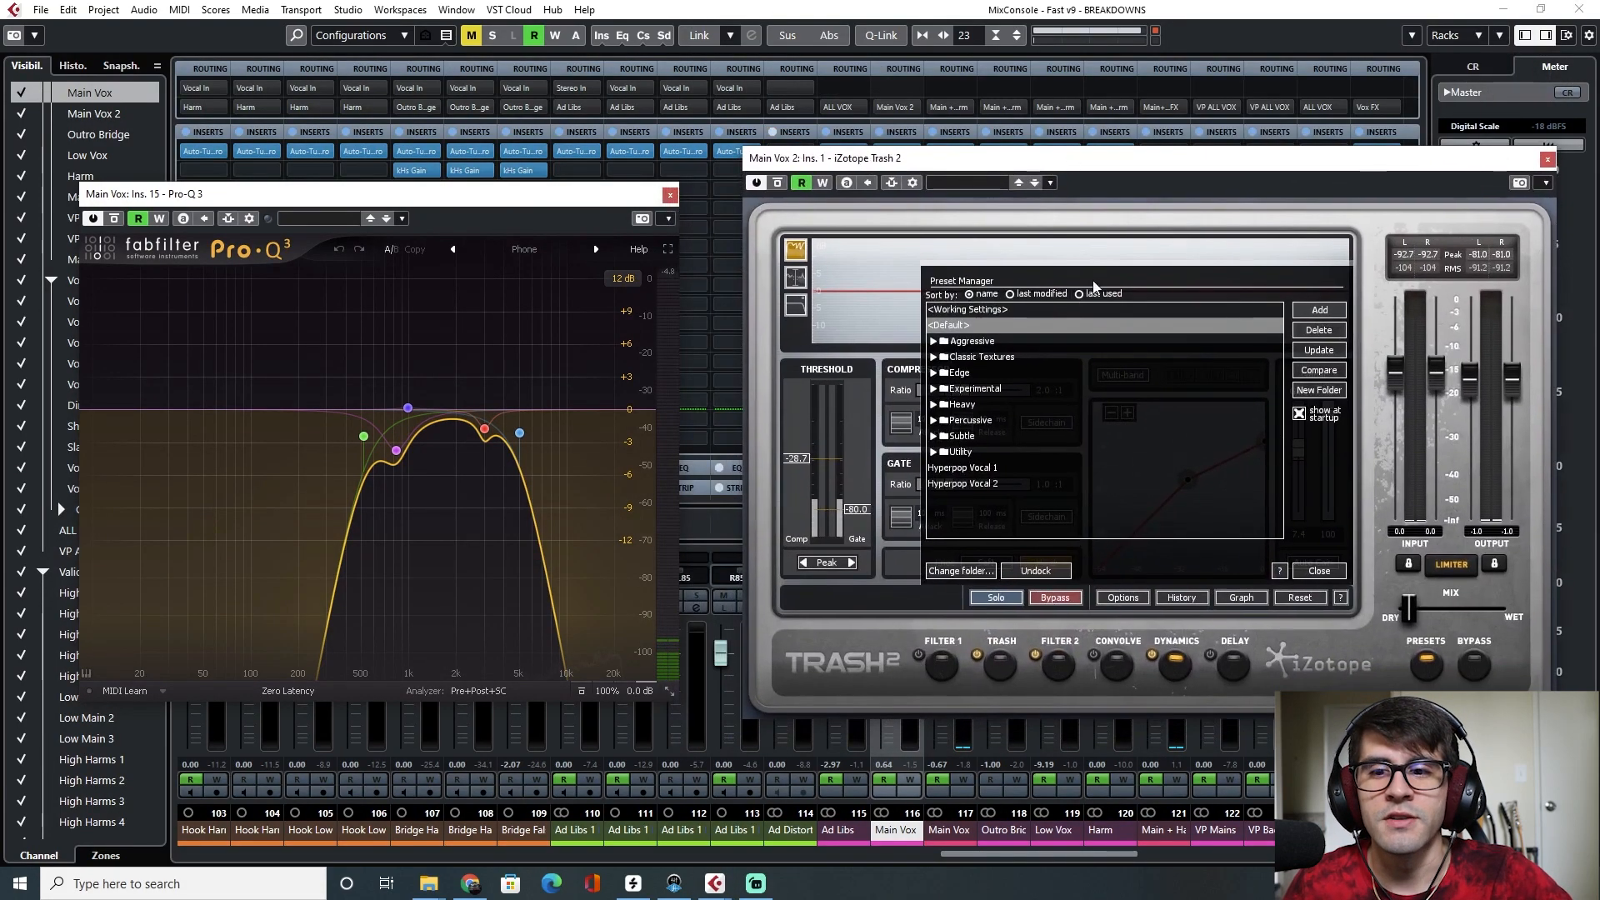
left_click(1319, 572)
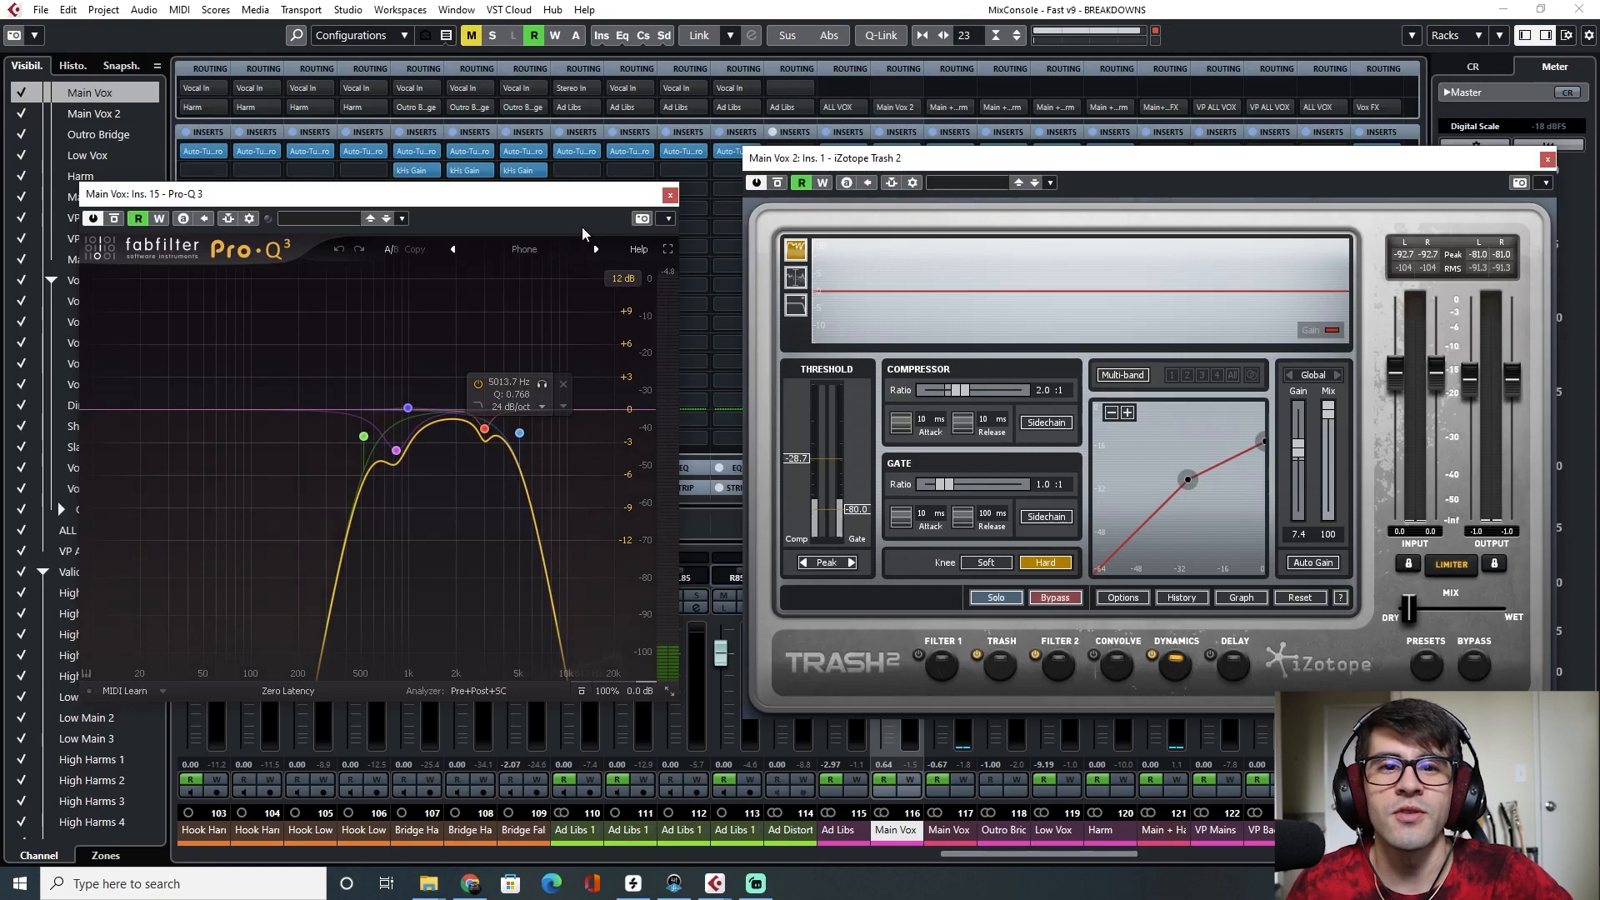
left_click_drag(575, 198, 595, 174)
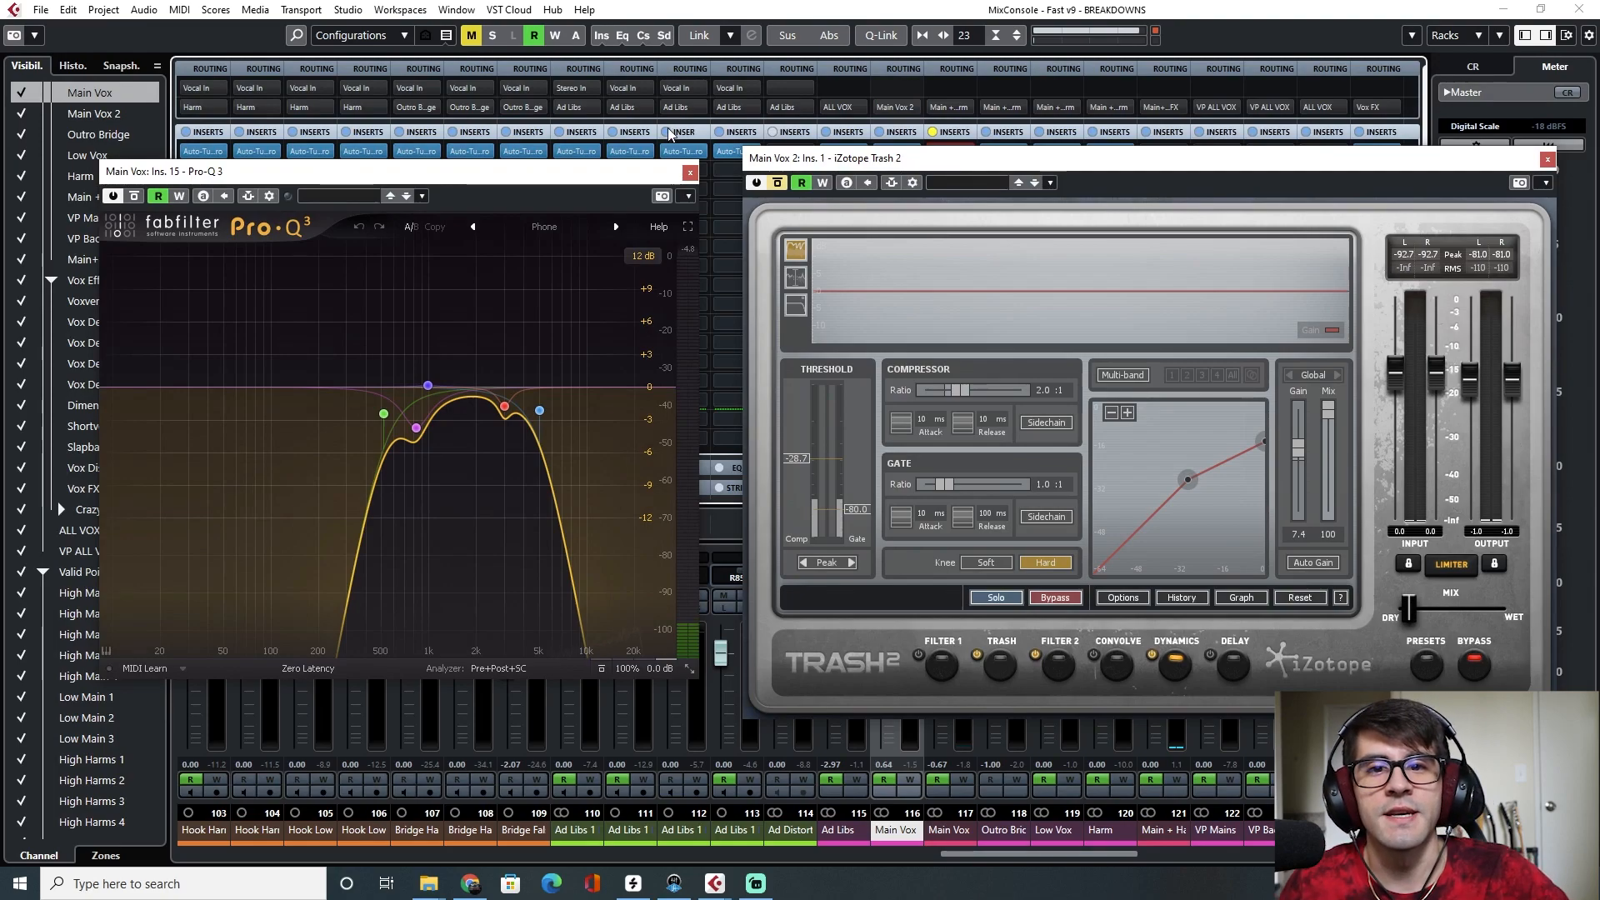
left_click(669, 133)
key("space")
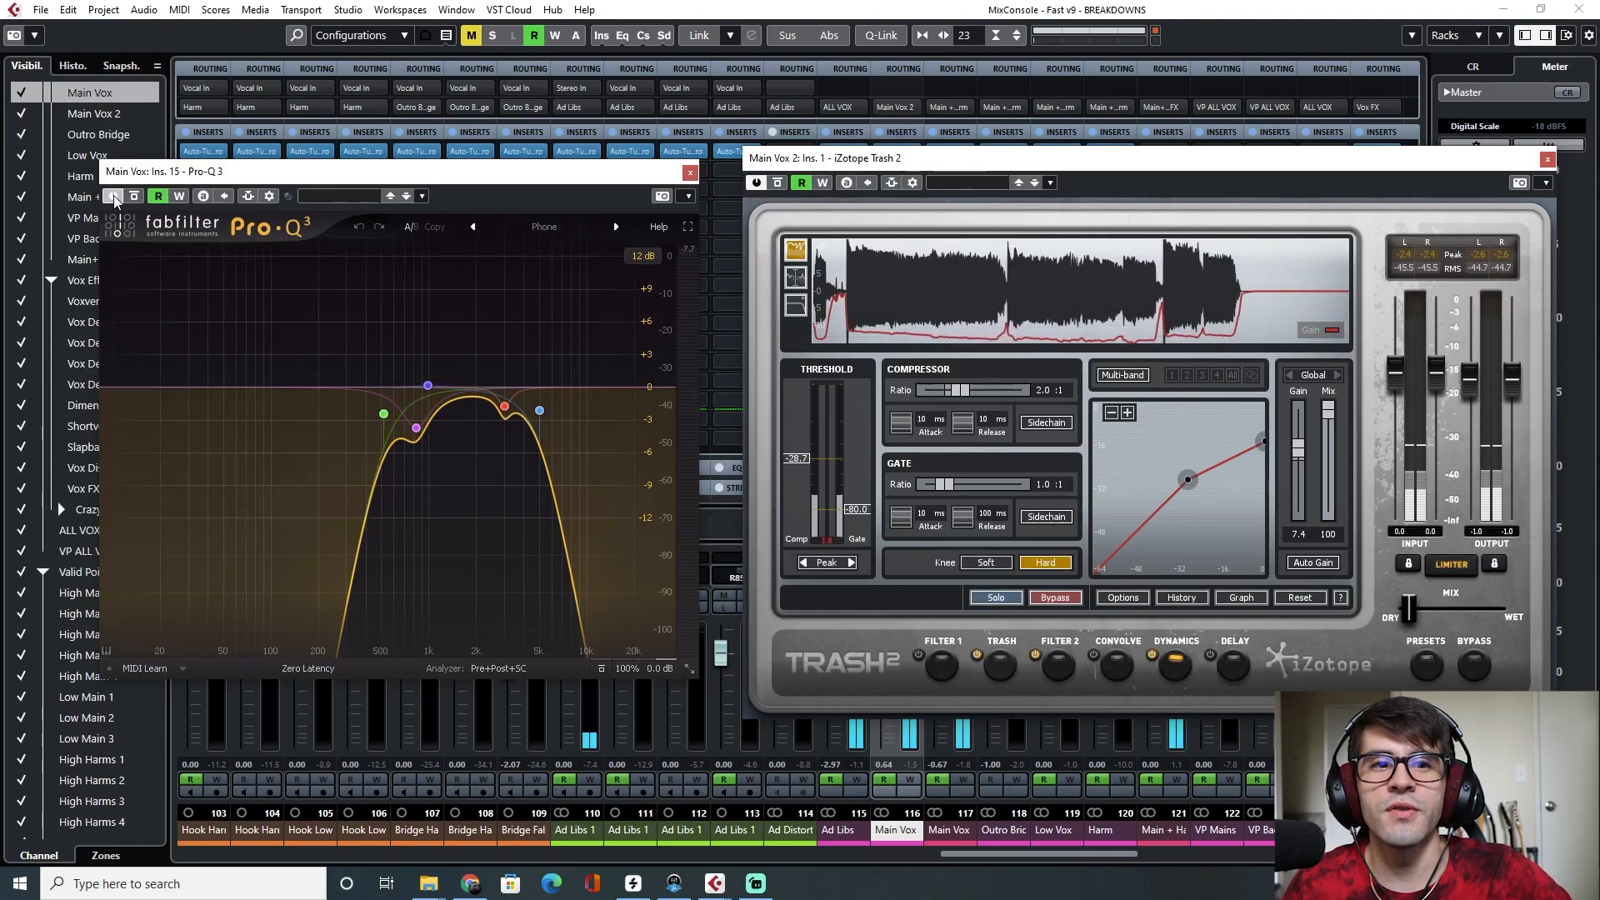
left_click(690, 172)
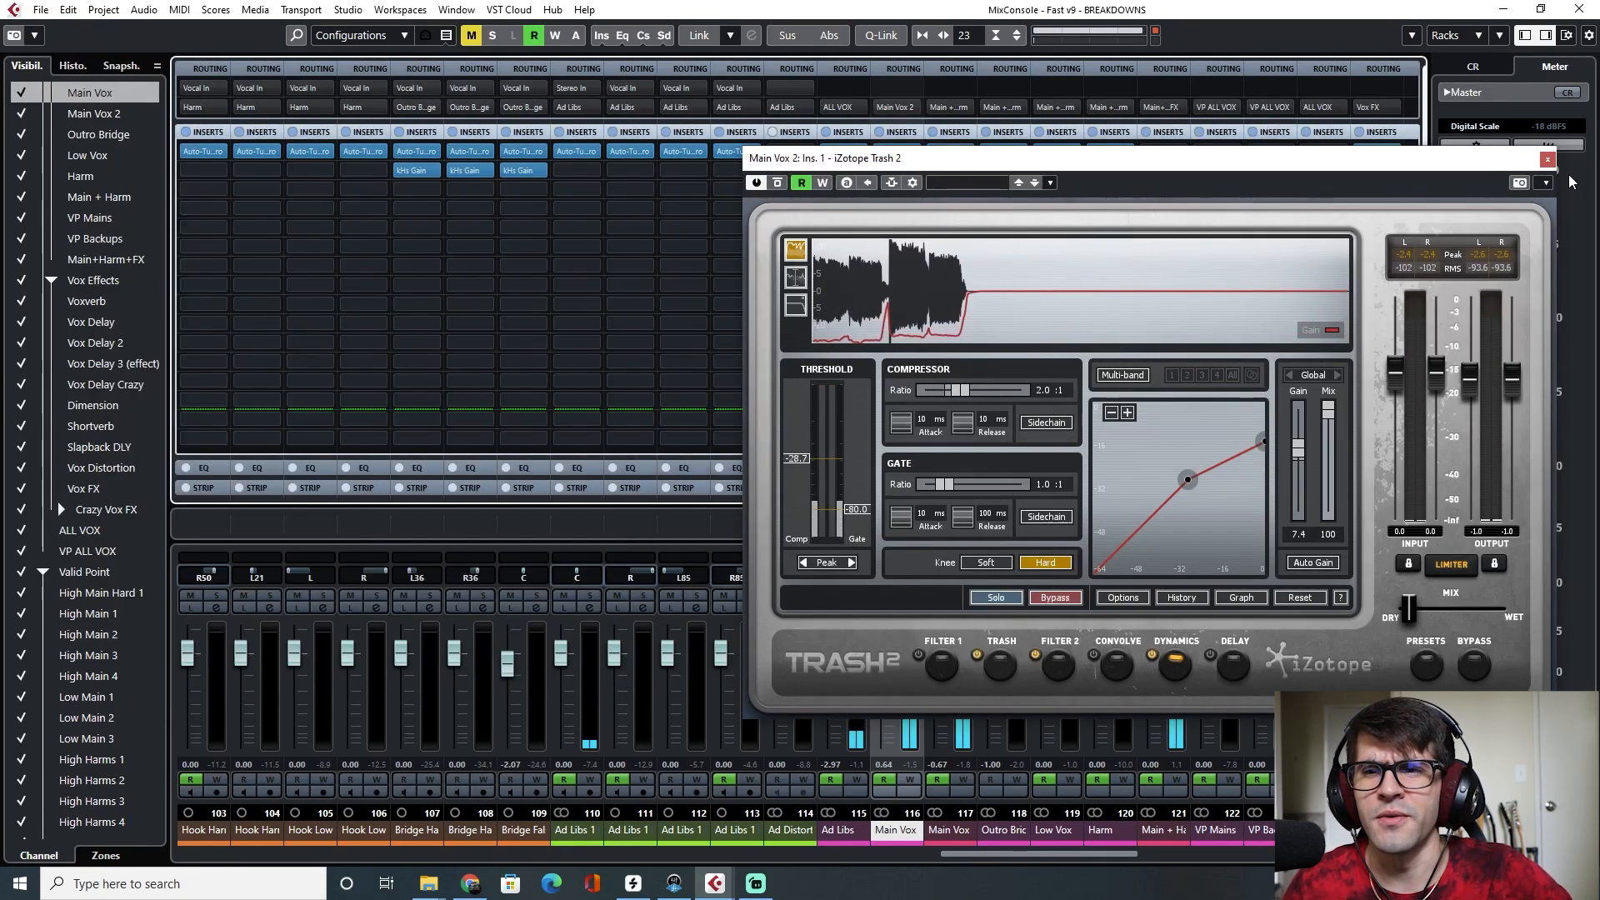
left_click(1548, 159)
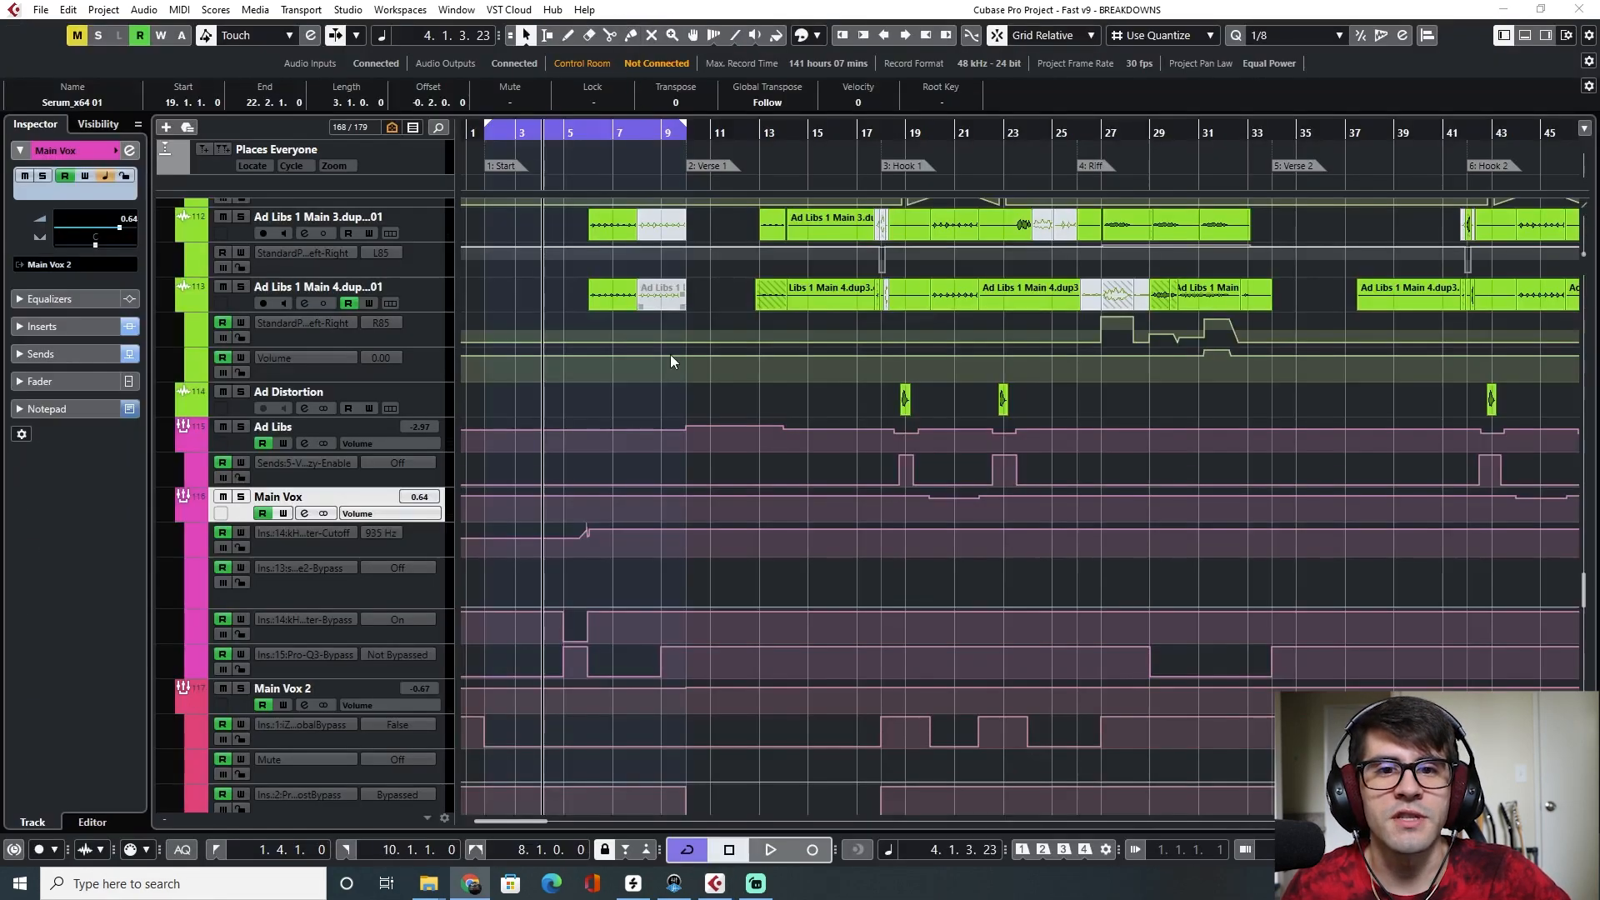
Scroll through the vocal chop tracks and play the arrangement from Verse 1 into Hook 1
left_click(591, 135)
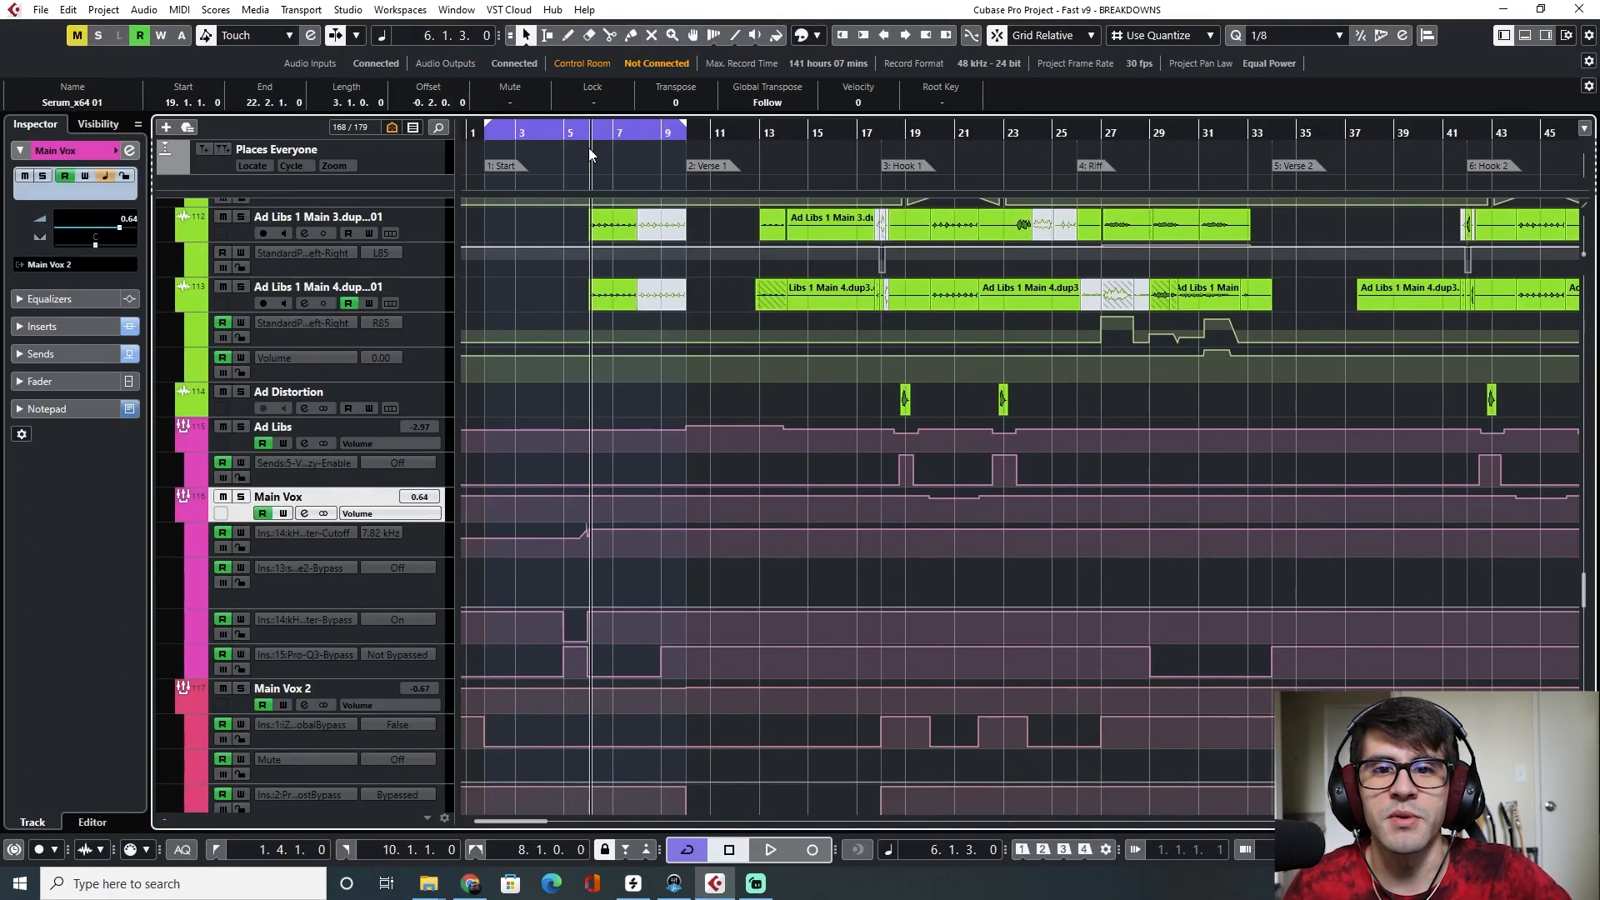
scroll(917, 392, "up", 10)
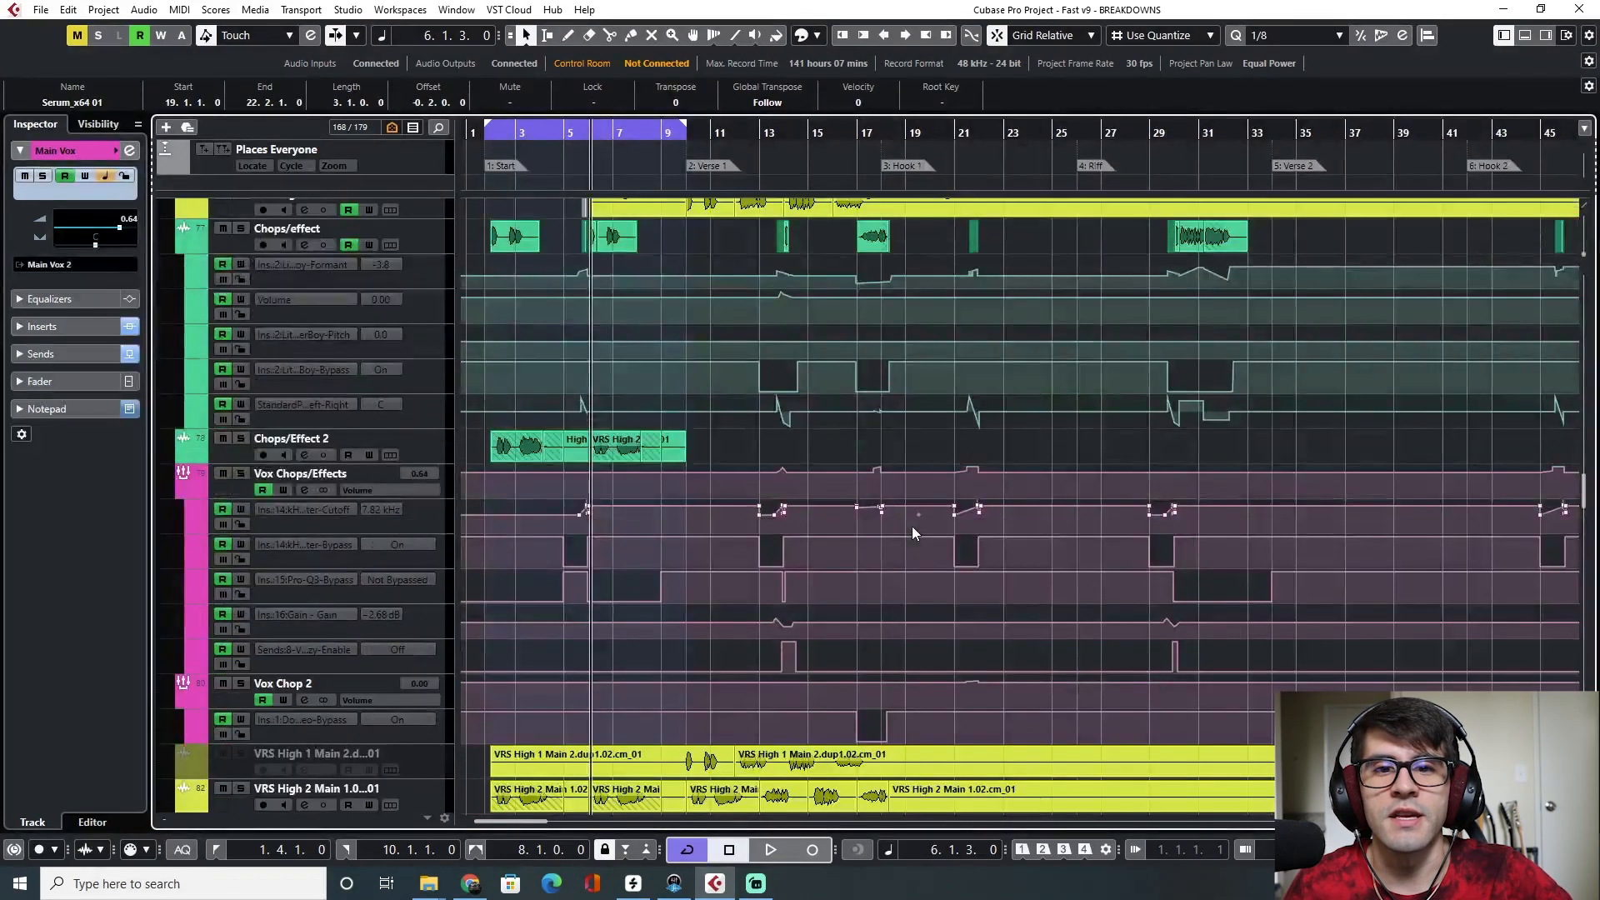
scroll(912, 527, "up", 5)
left_click(706, 129)
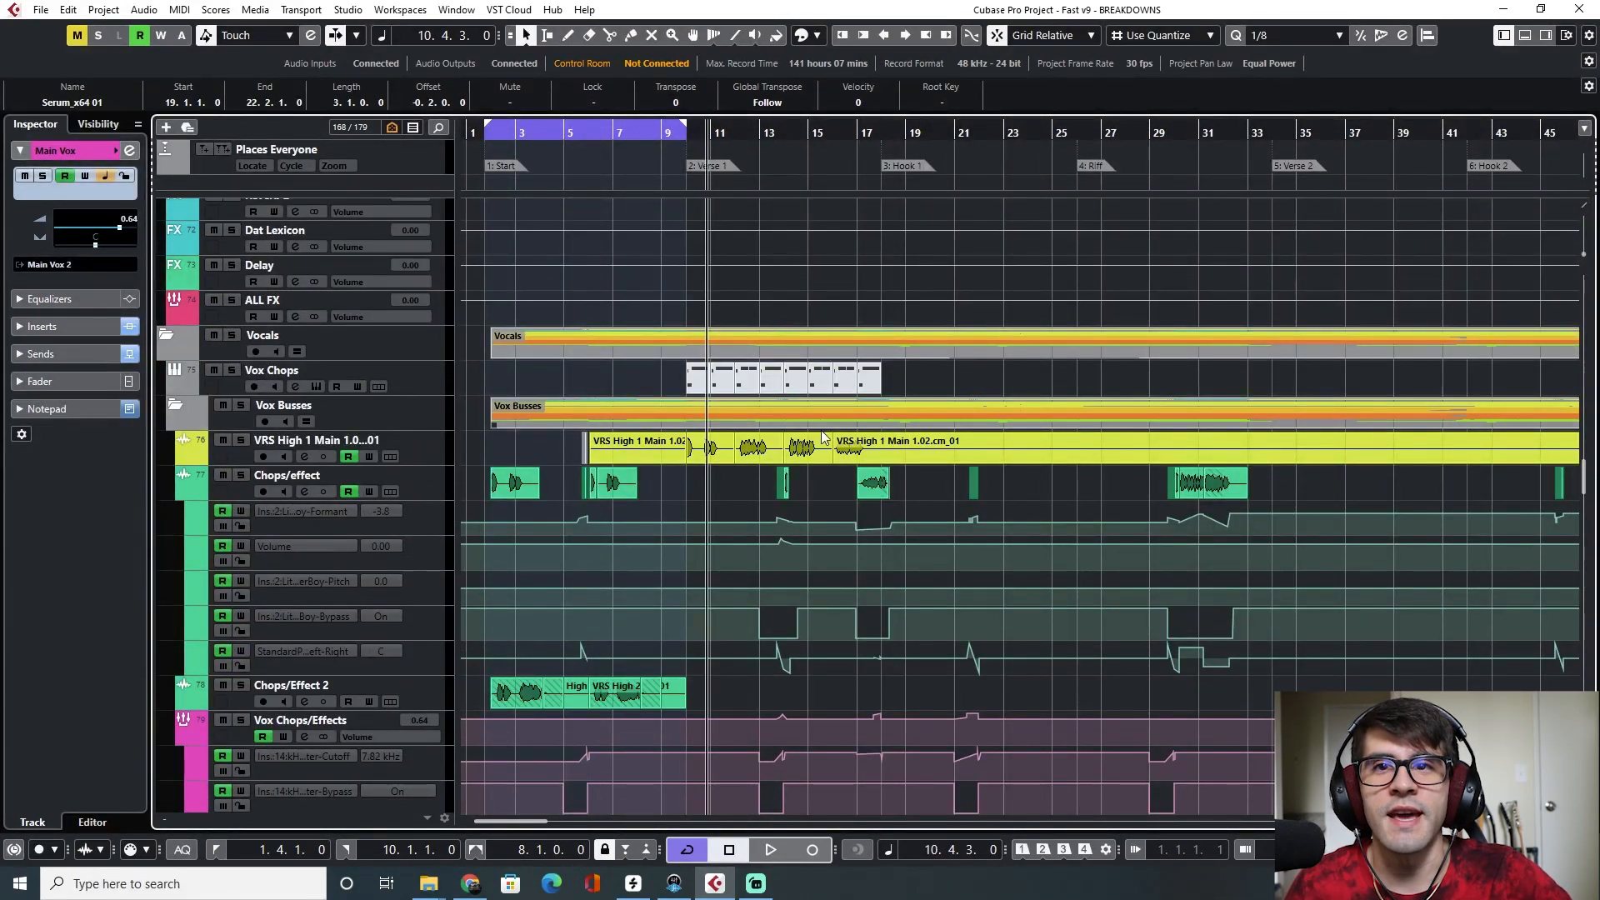
scroll(783, 542, "down", 3)
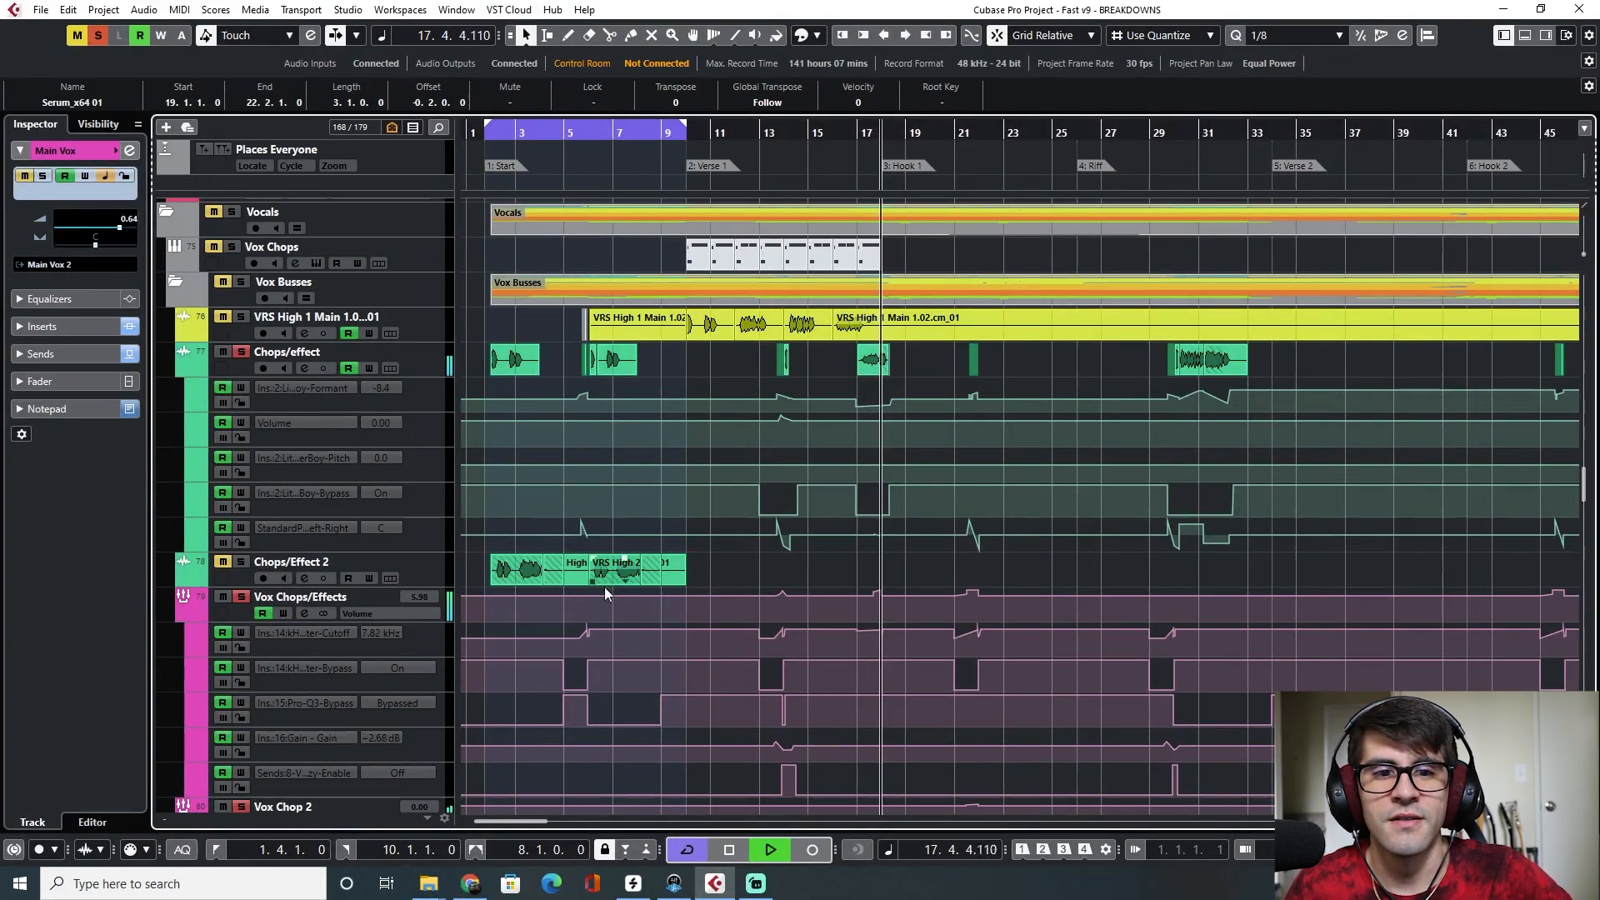
key("space")
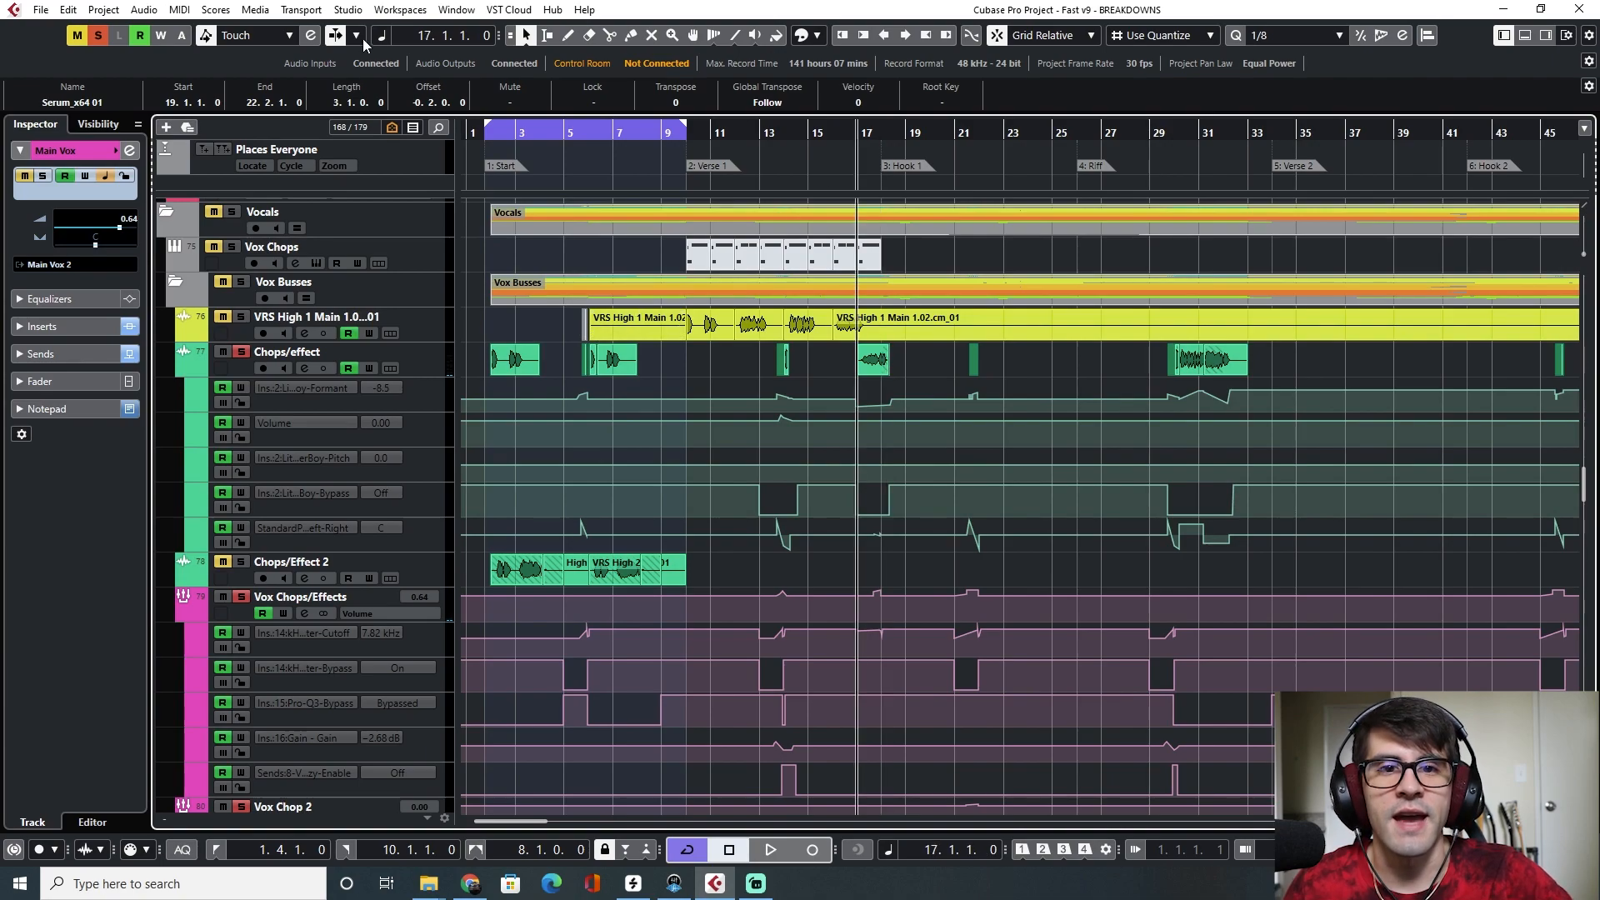
Clear all active solos and play again from bar 17 while following the vocal tracks
left_click(98, 36)
key("space")
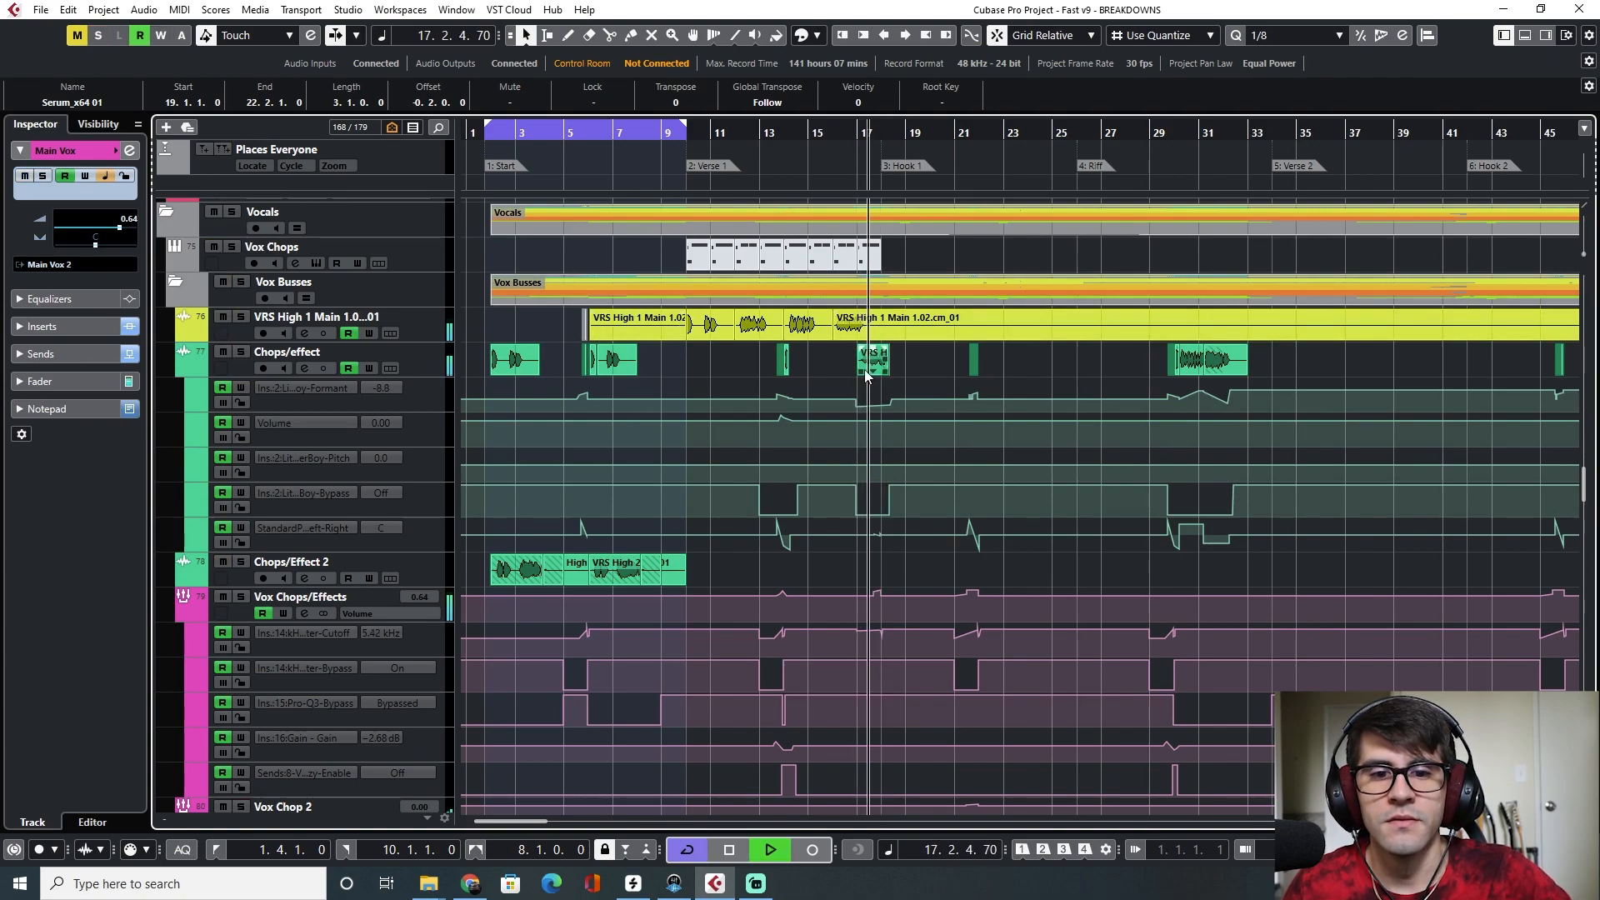
scroll(870, 408, "down", 3)
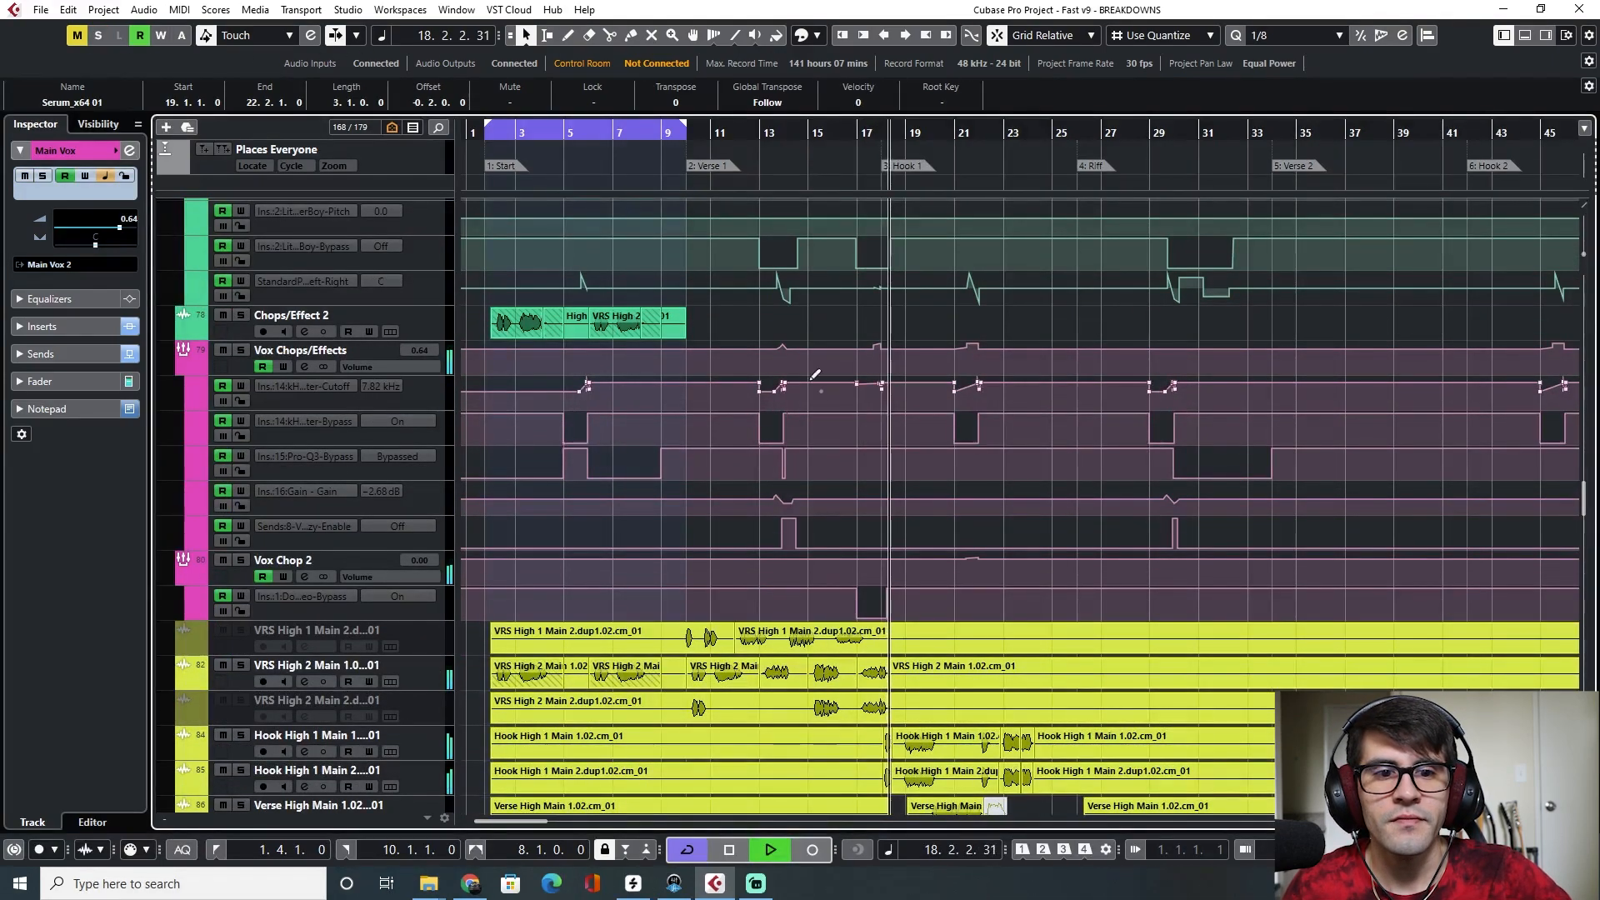
key("space")
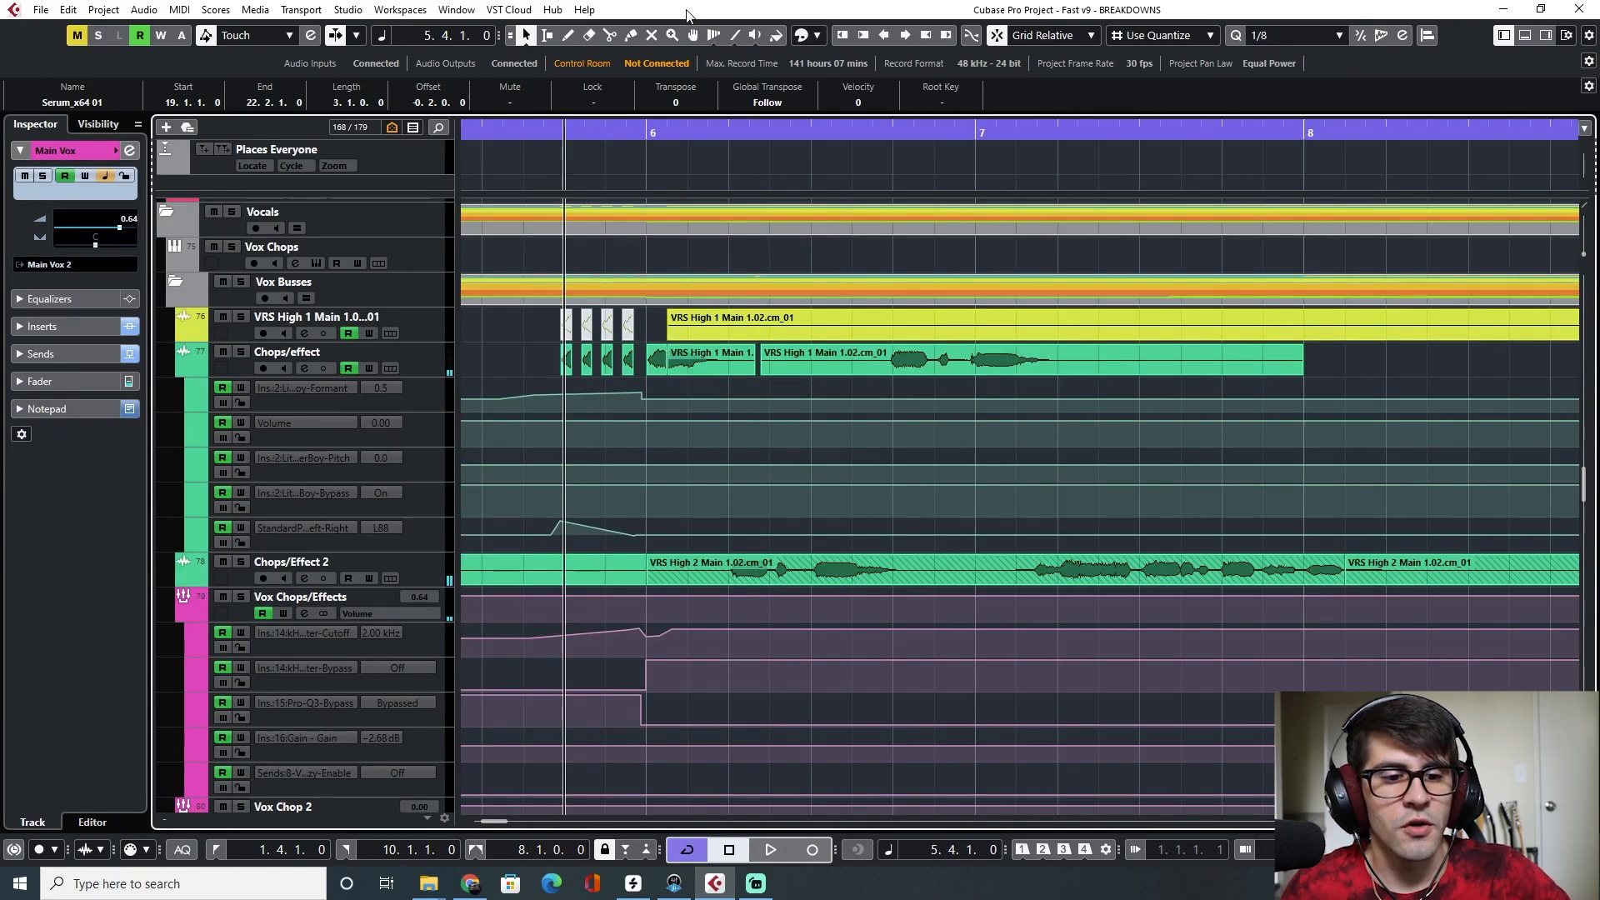
key("F3")
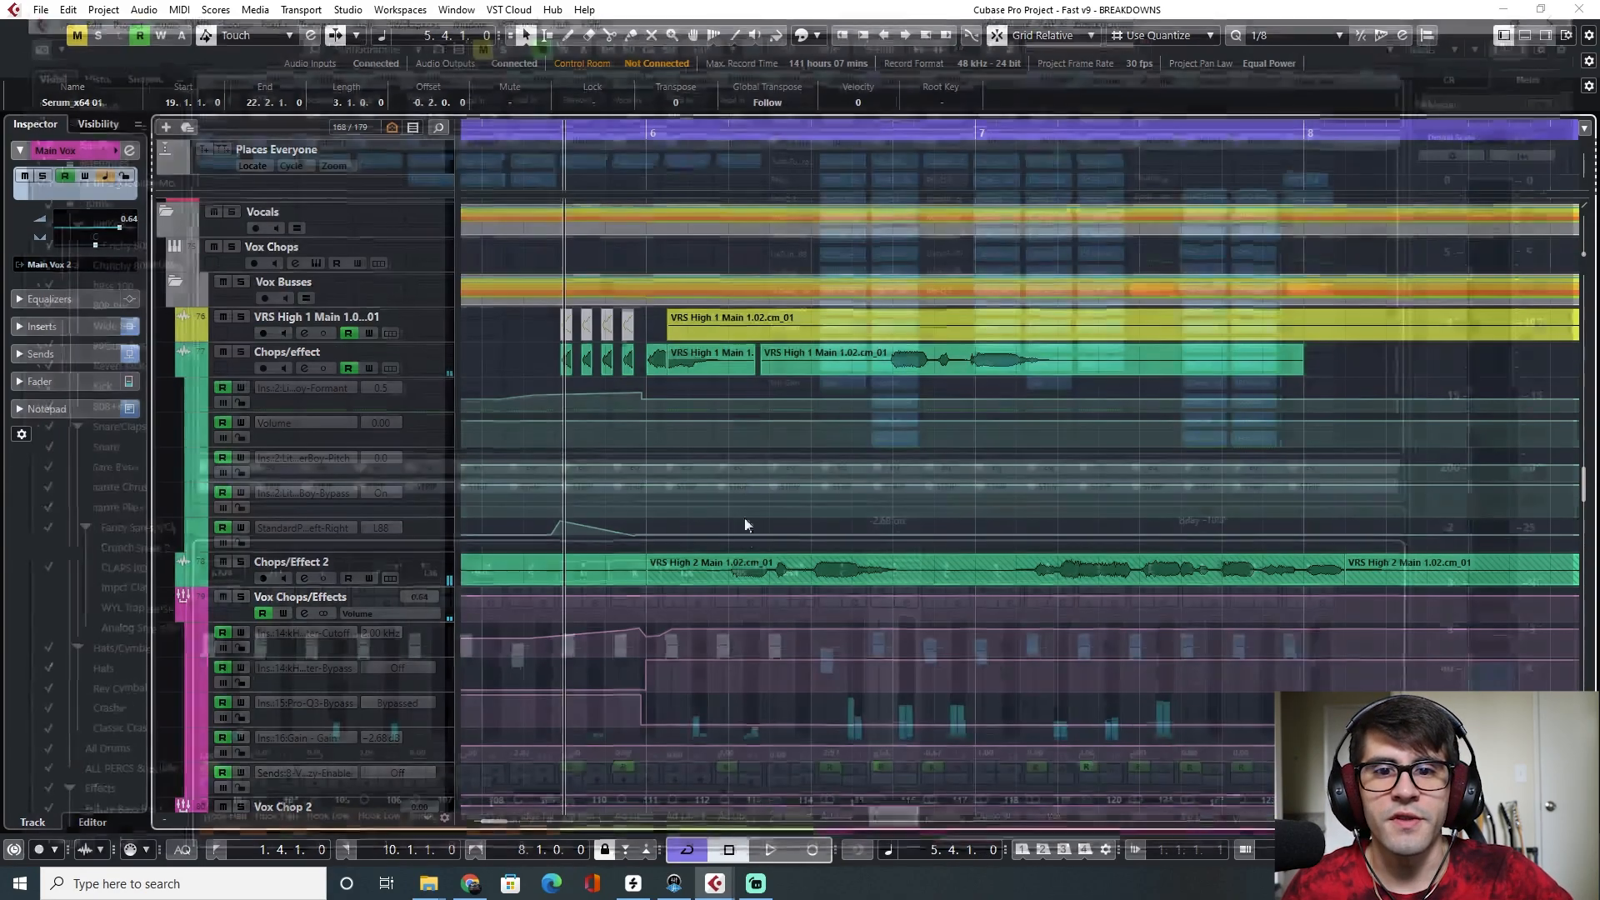
key("F3")
Zoom out and set the cycle range over Verse 1, from bar 10 to bar 18, with the cursor at bar 10
key("g")
key("g")
key("g")
key("g")
key("g")
key("g")
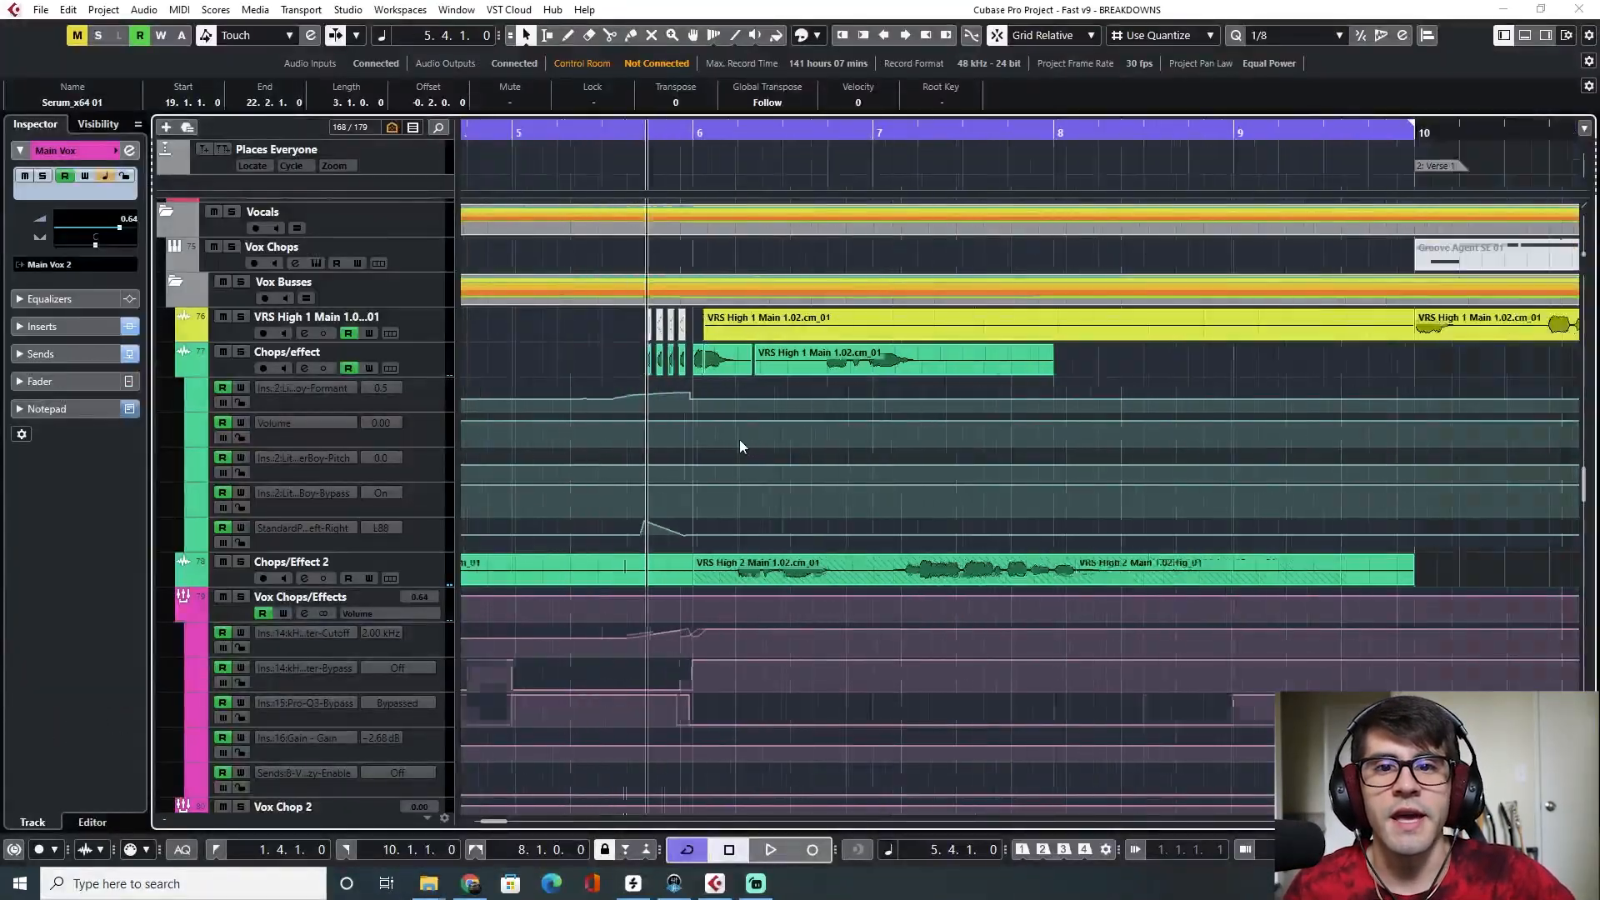
left_click_drag(705, 126, 1066, 119)
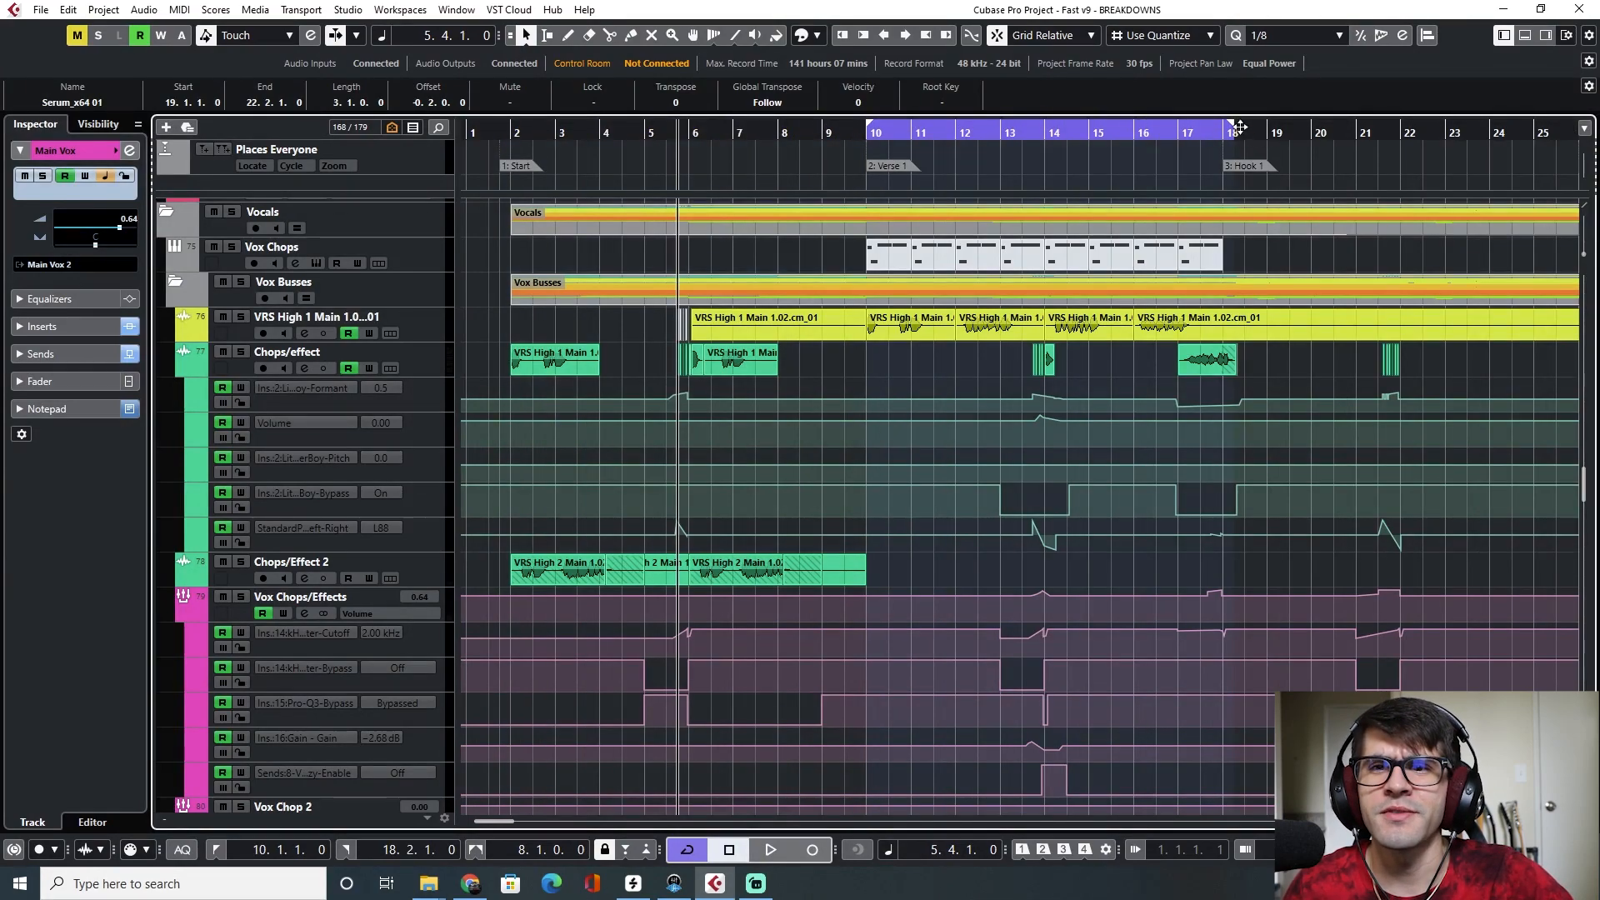
left_click_drag(1222, 138, 1219, 135)
left_click(865, 136)
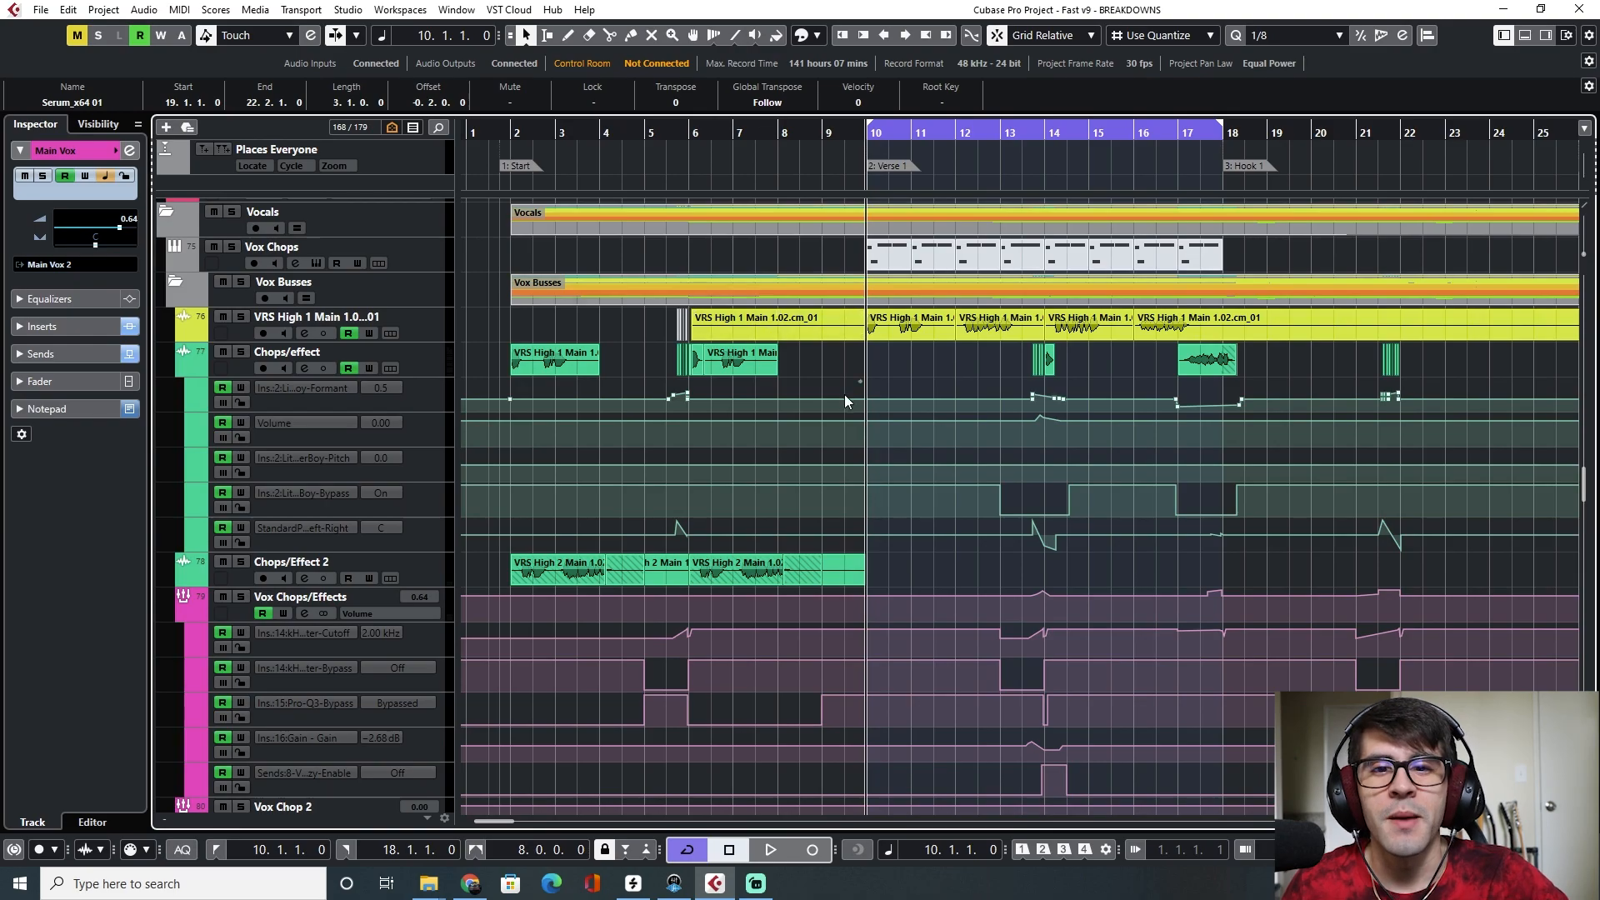
Scroll through the vocal and drum tracks of the arrangement
scroll(843, 395, "down", 10)
scroll(828, 415, "up", 5)
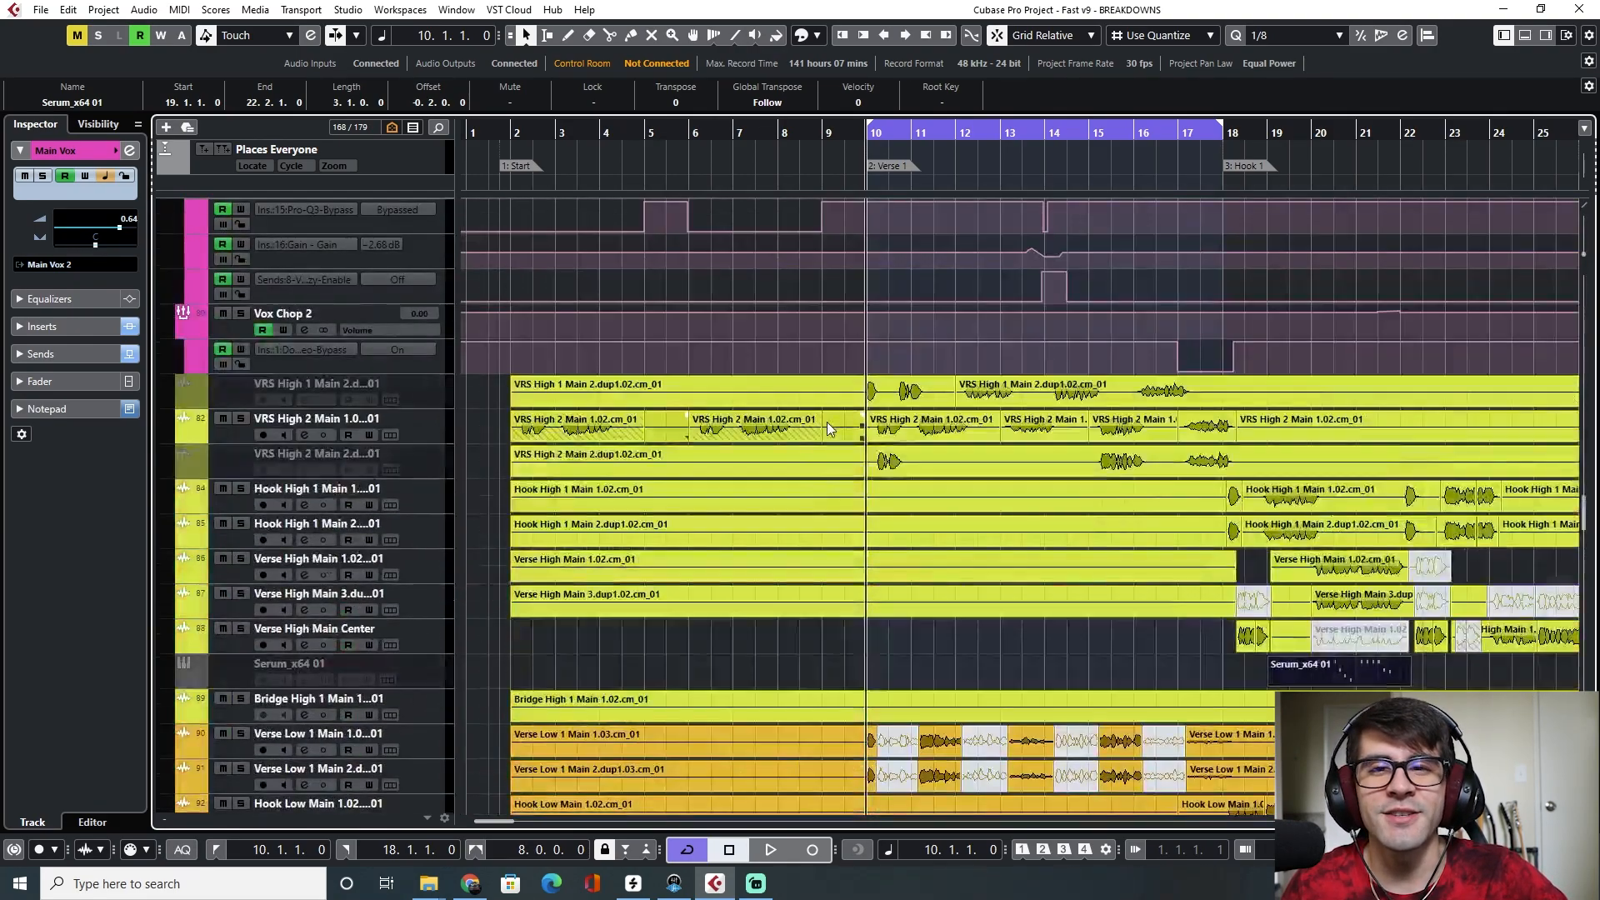
scroll(796, 437, "down", 10)
scroll(796, 436, "down", 6)
scroll(787, 446, "up", 15)
scroll(786, 453, "up", 20)
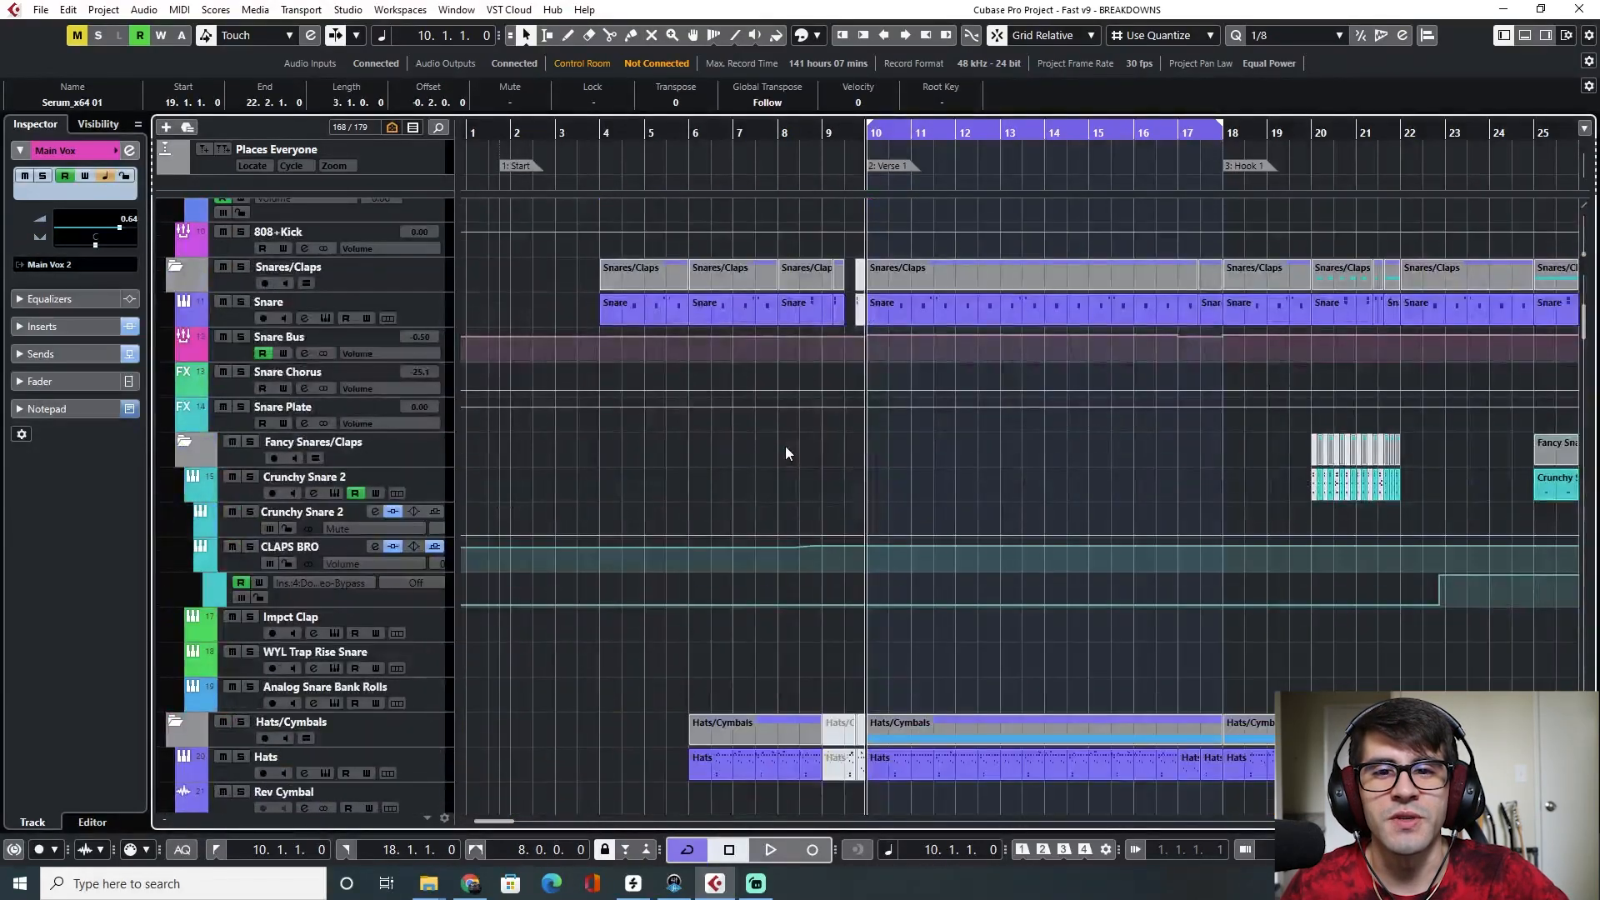
scroll(785, 446, "up", 6)
left_click(243, 340)
scroll(290, 407, "down", 6)
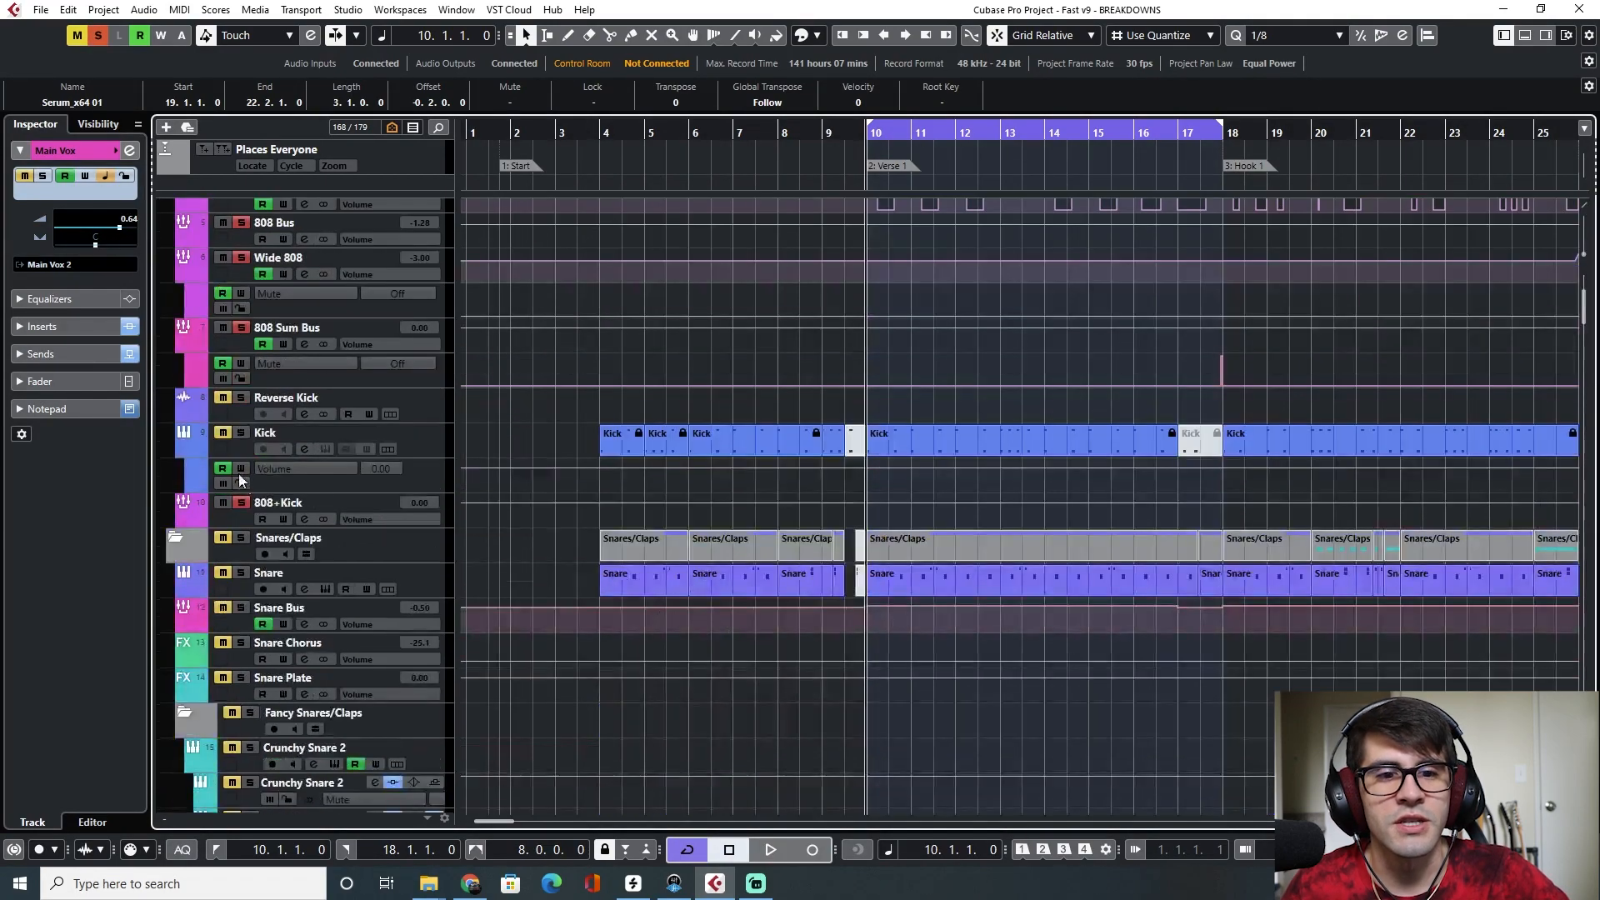
Play the Verse 1 loop and select the Crunchy 808 track
key("space")
key("space")
left_click_drag(865, 125, 866, 139)
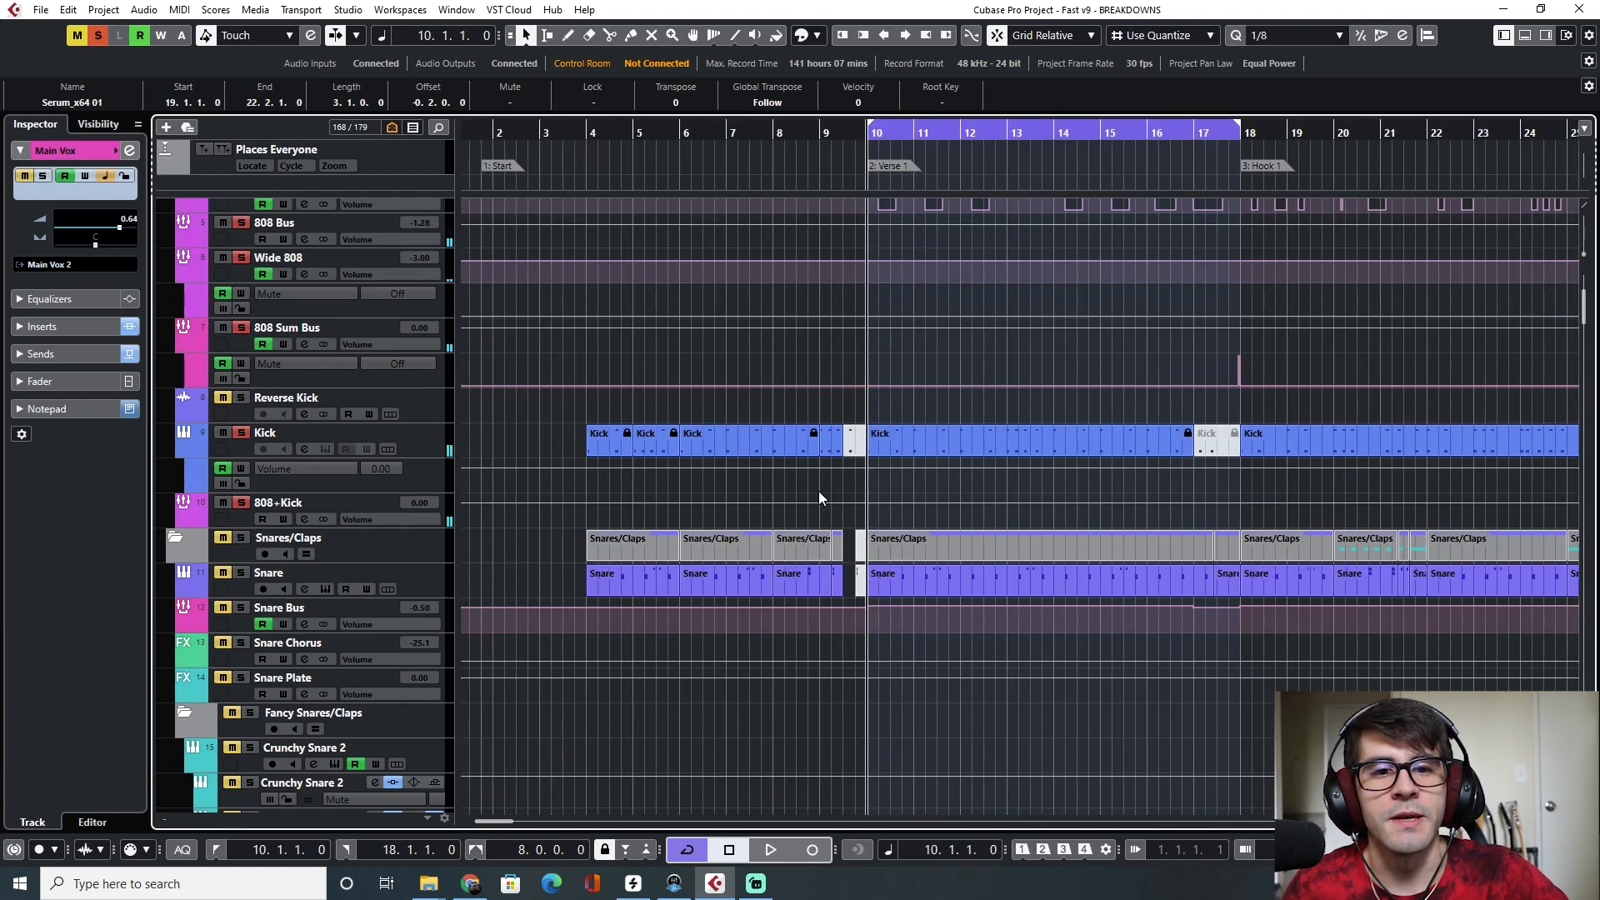
key("space")
scroll(946, 523, "up", 6)
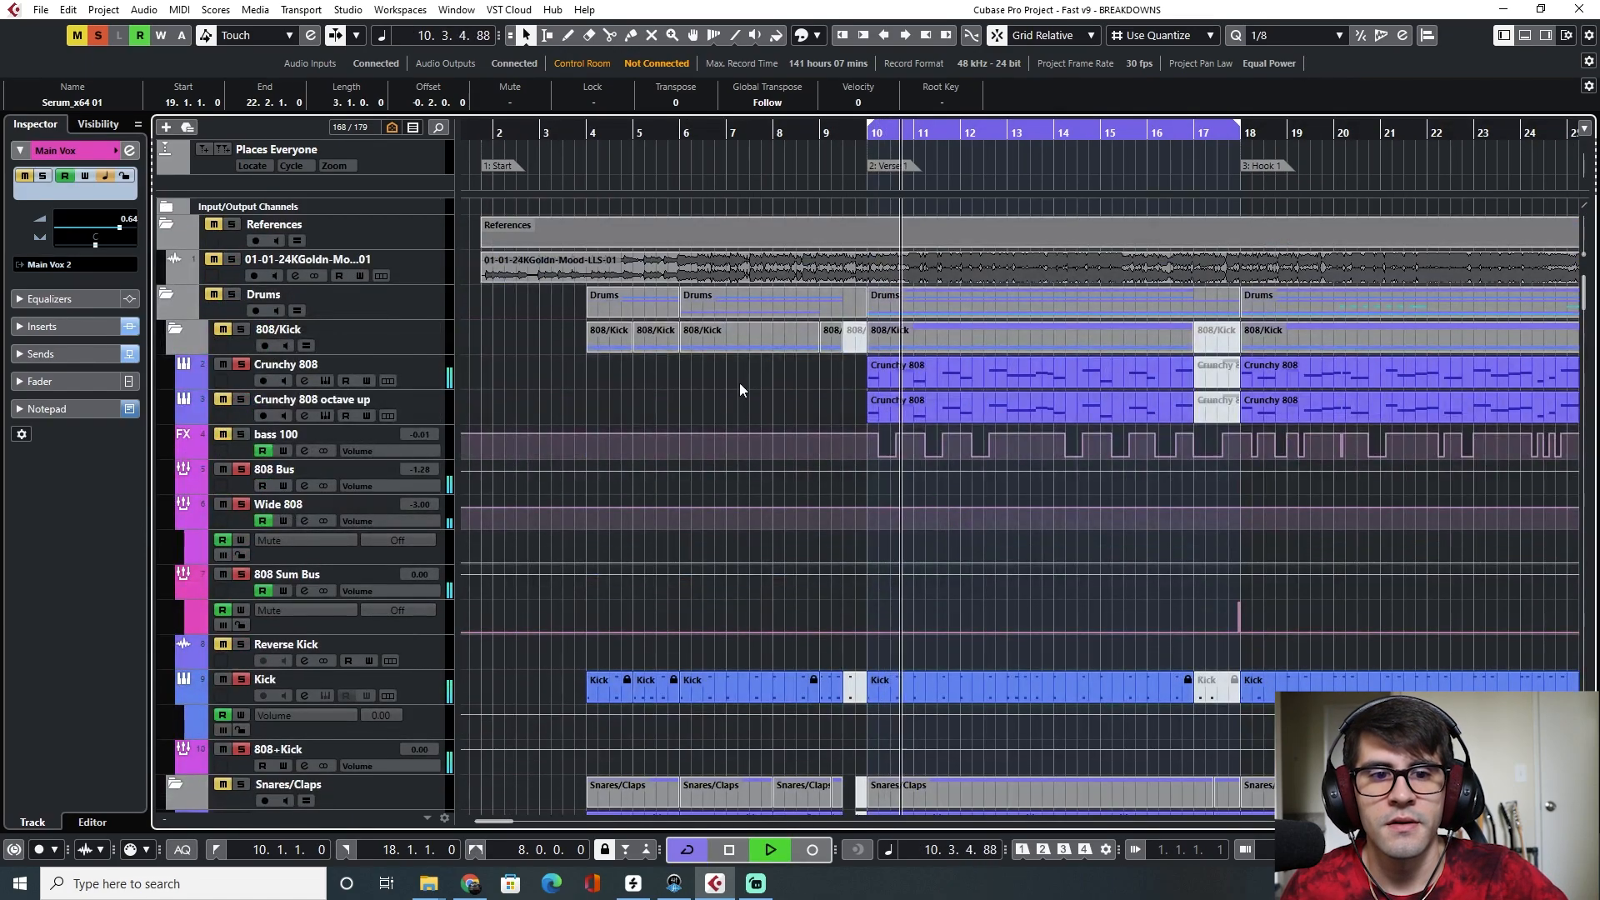
left_click(435, 381)
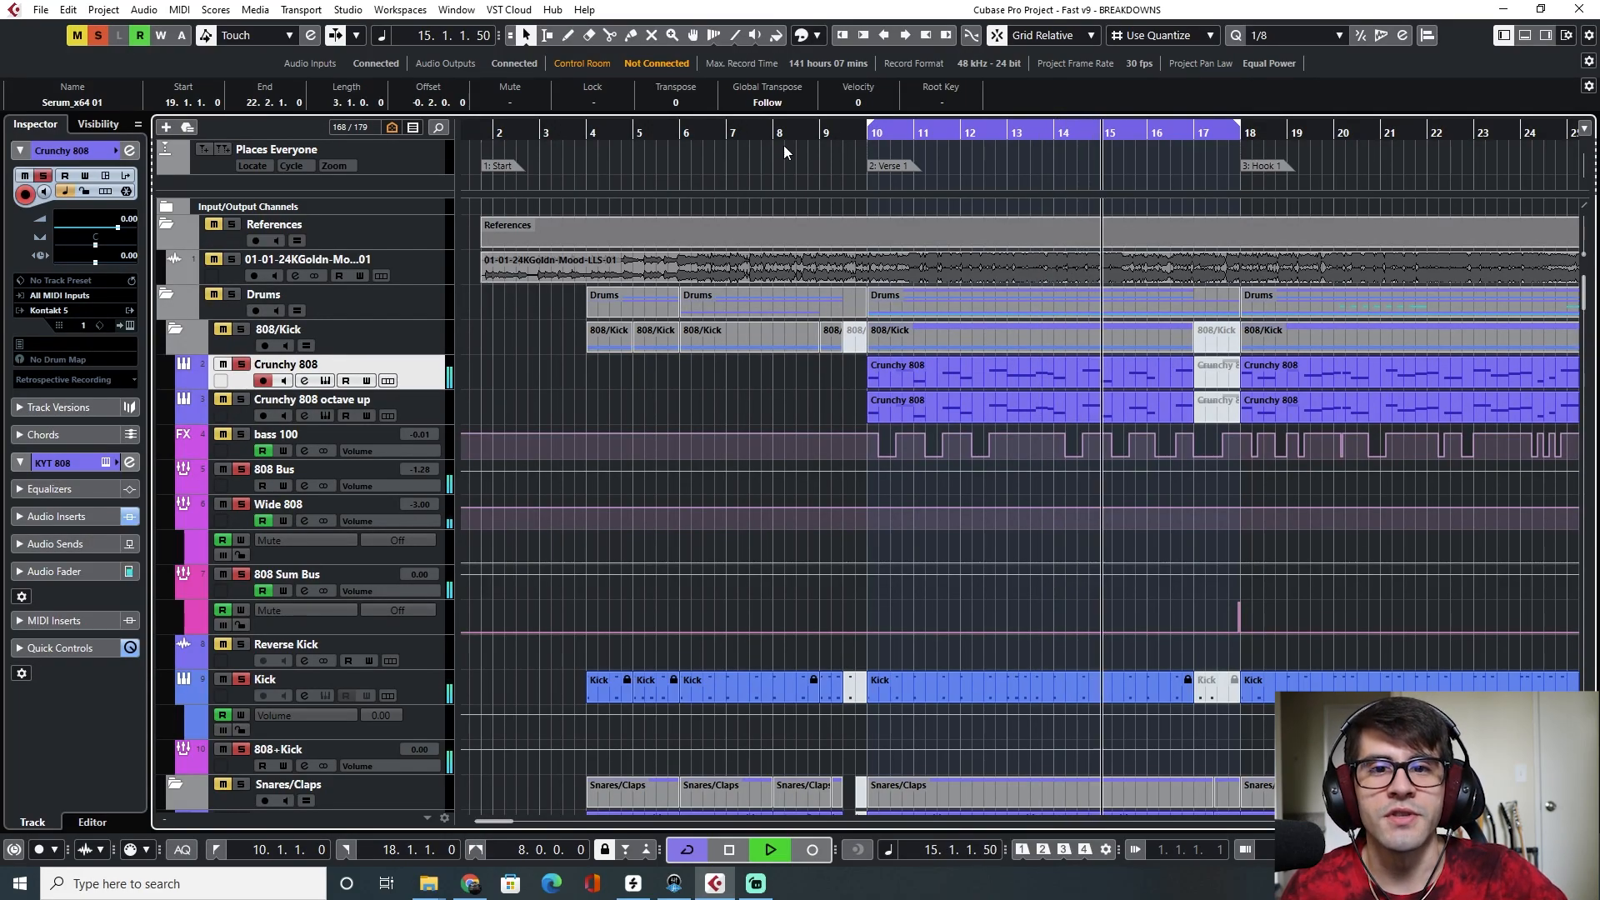
Open the MixConsole and inspect the insert plugins on the 808 Bus channel
key("F3")
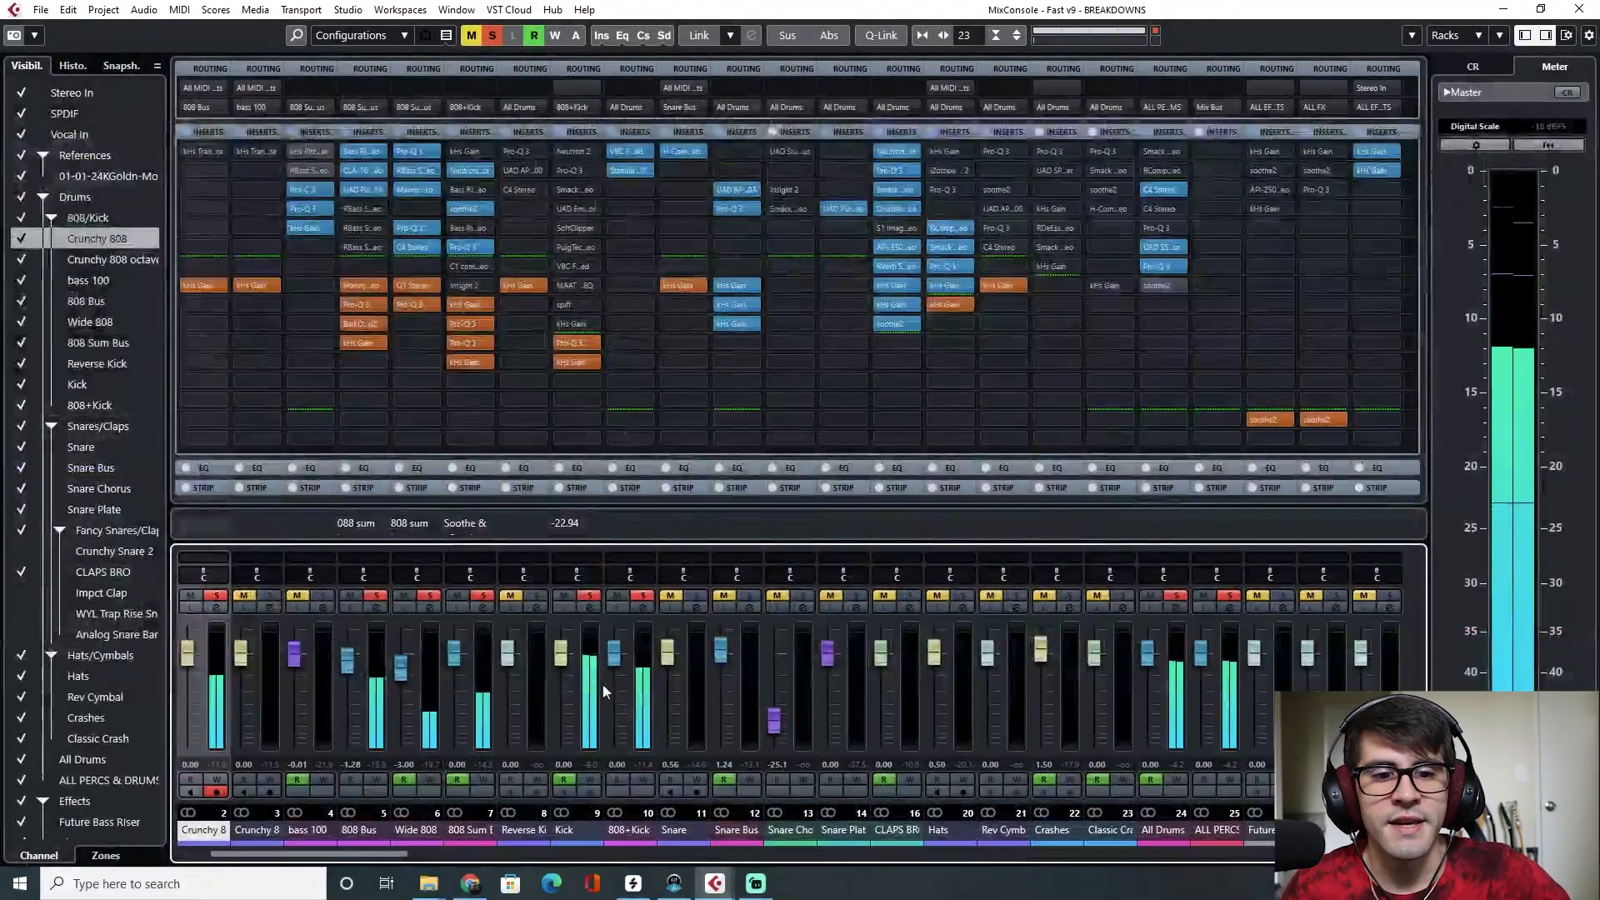
left_click_drag(299, 860, 282, 860)
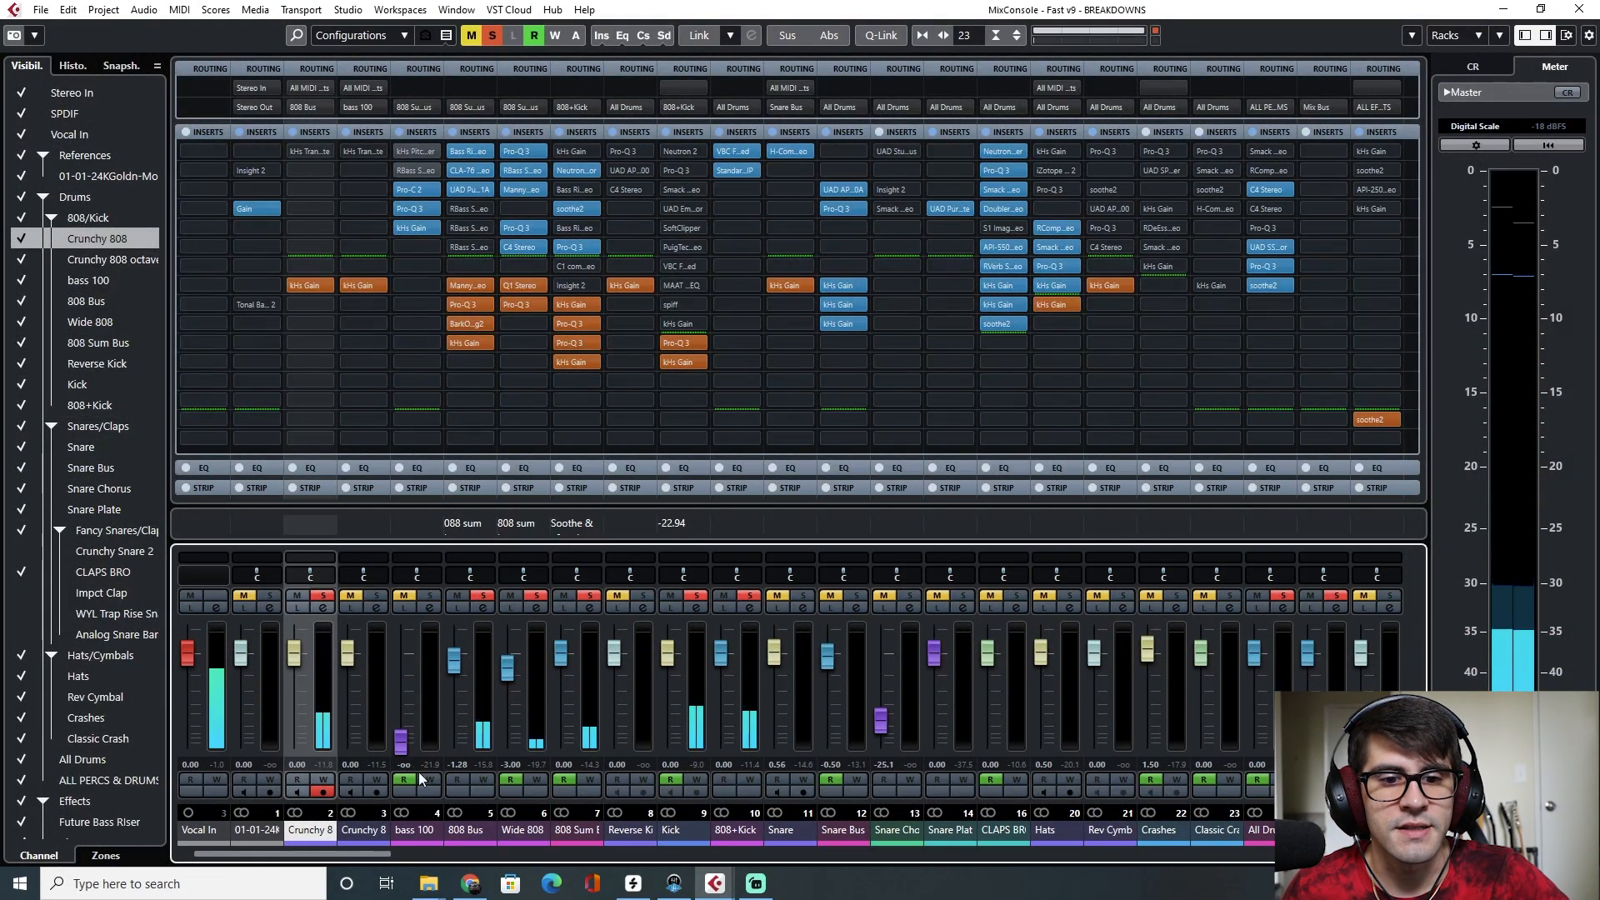
left_click(471, 830)
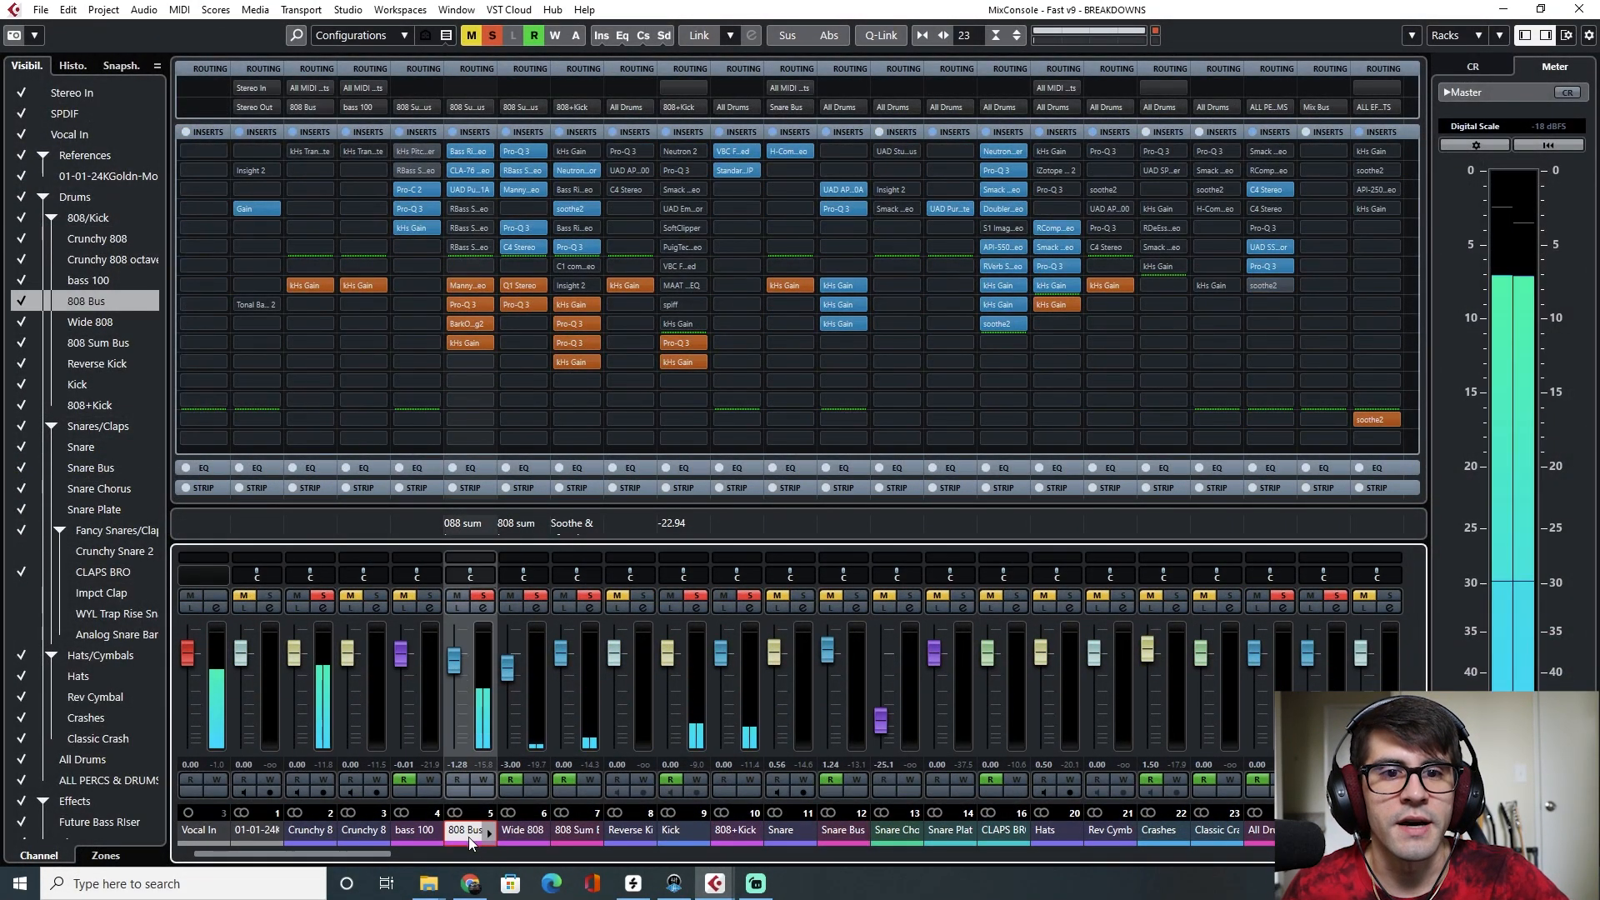
left_click(471, 287)
left_click_drag(1184, 180, 965, 202)
left_click(1085, 208)
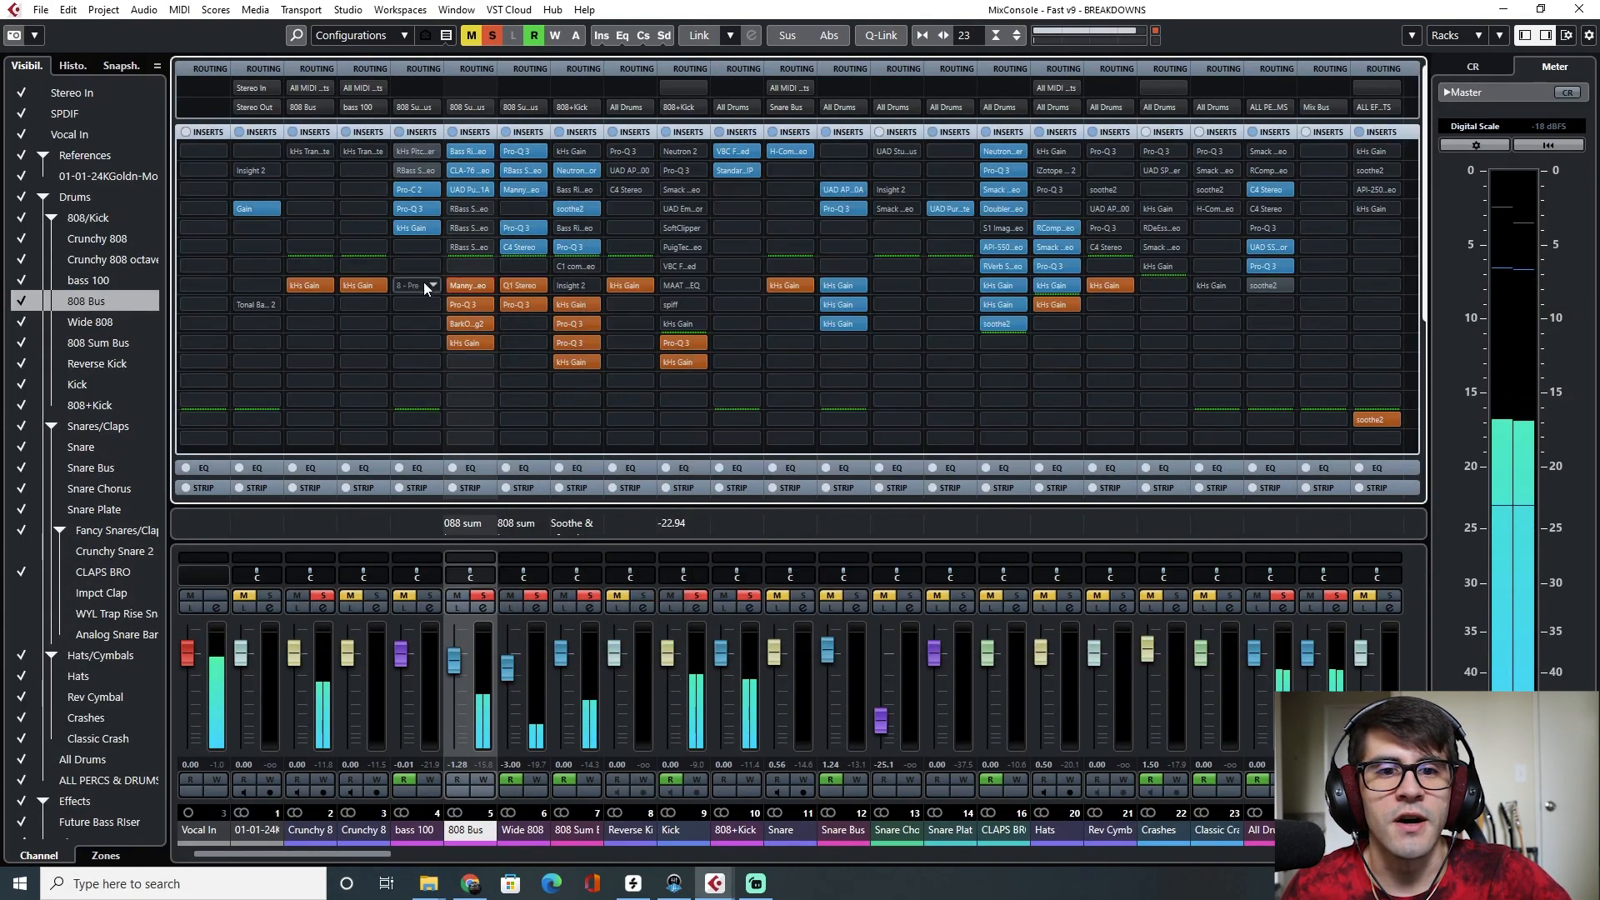
left_click(472, 304)
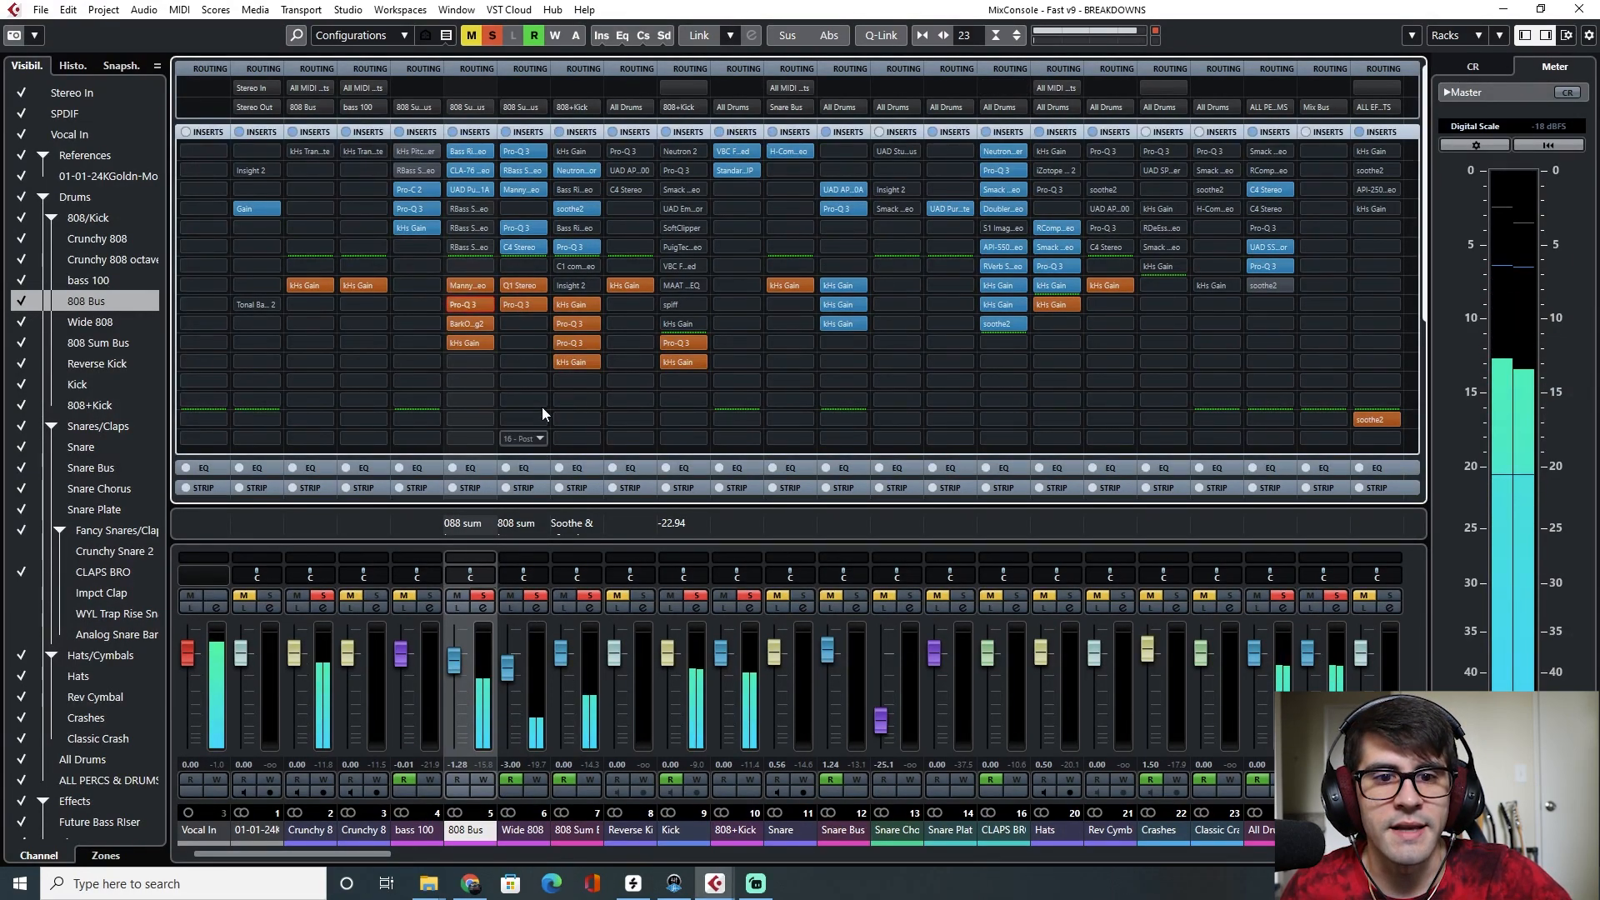
Open the Pro-Q 3 insert on the 808 Sum Bus channel during playback, then return to the project window
left_click(578, 839)
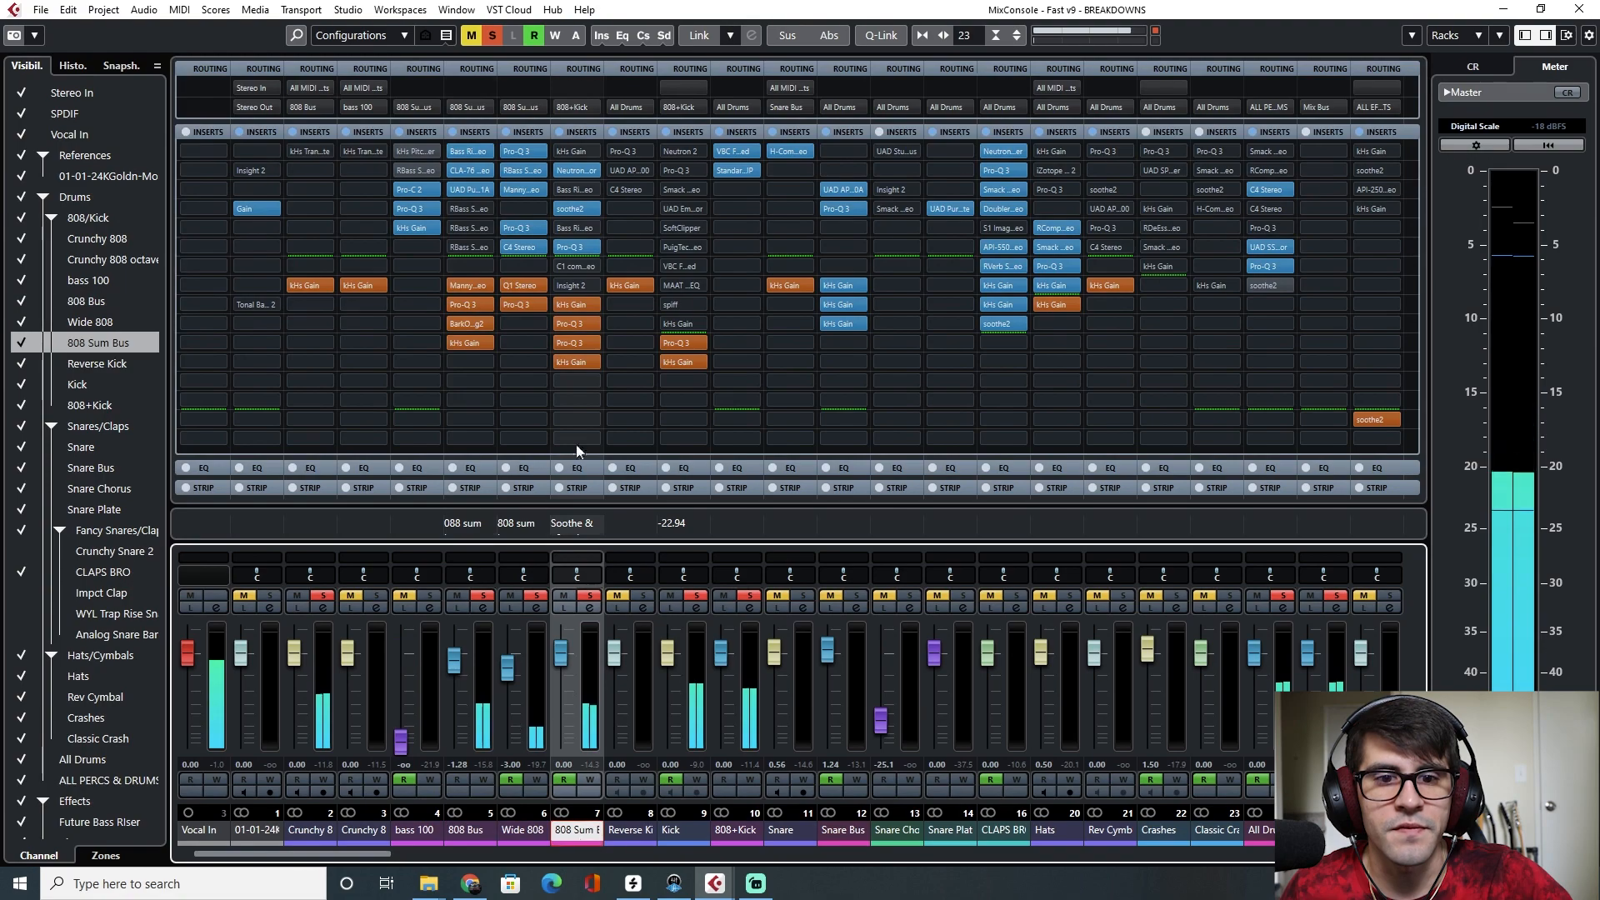
left_click(575, 343)
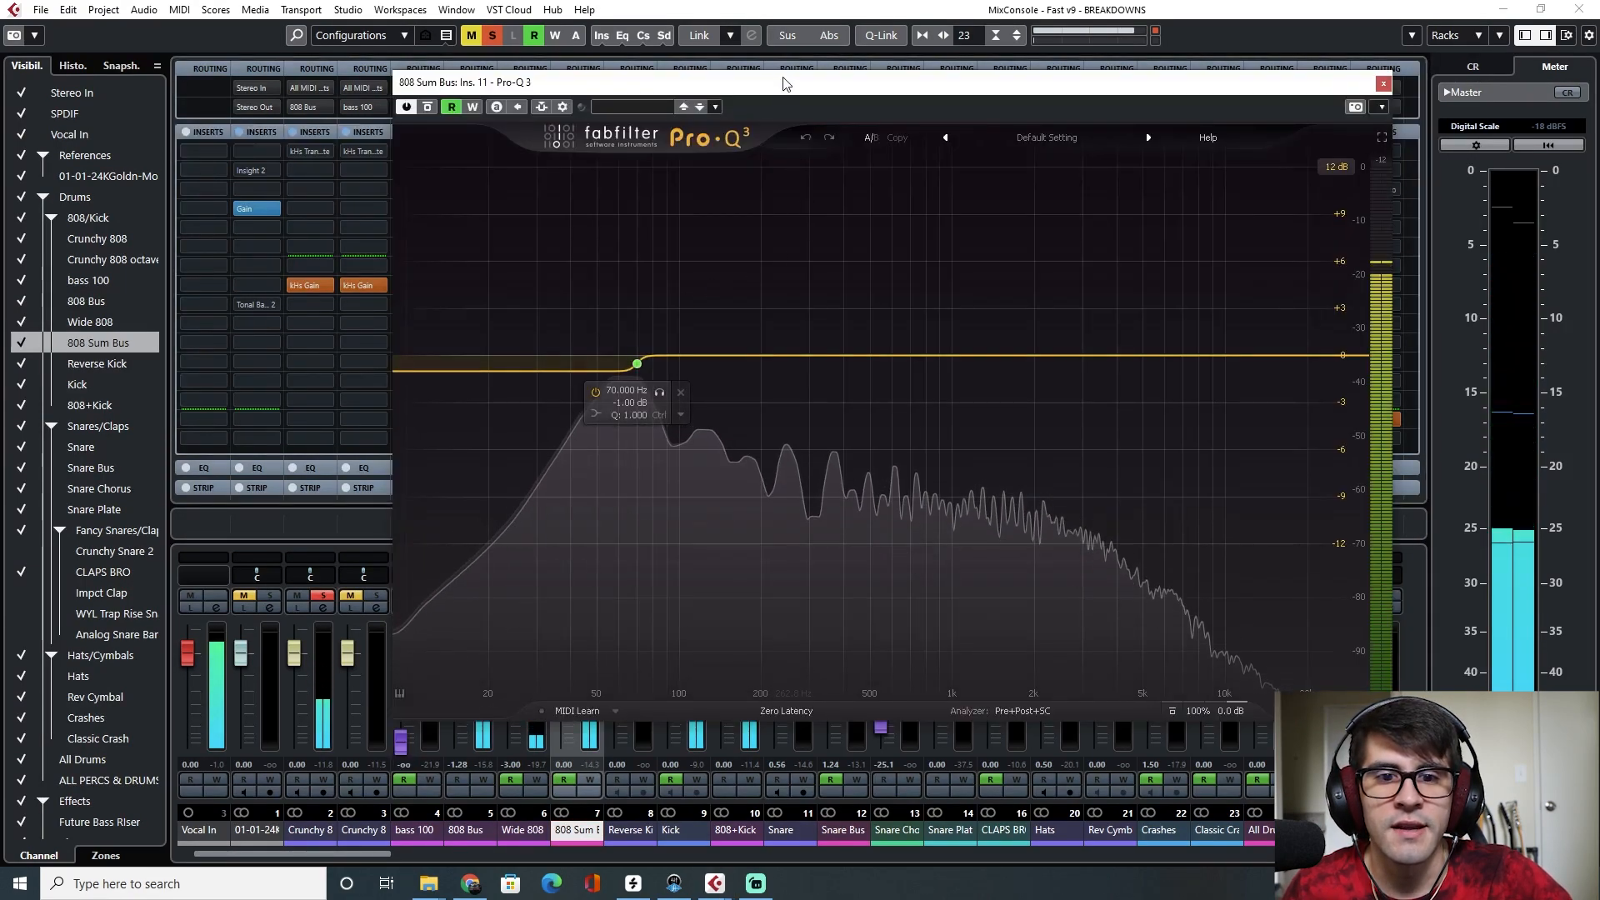
left_click_drag(737, 91, 852, 119)
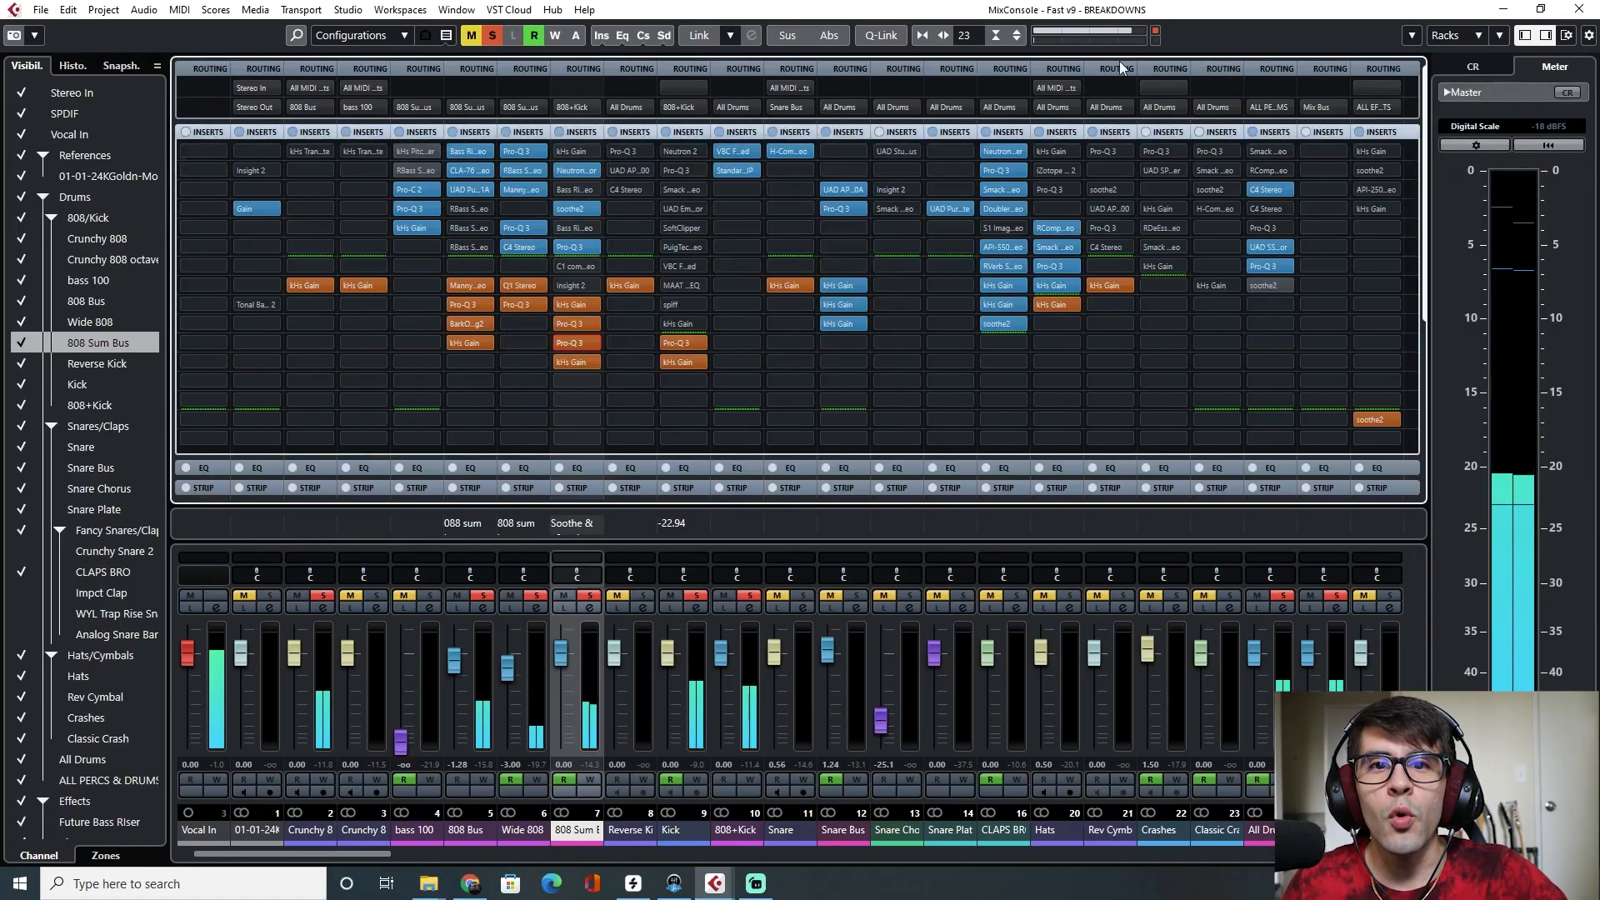
key("space")
key("F3")
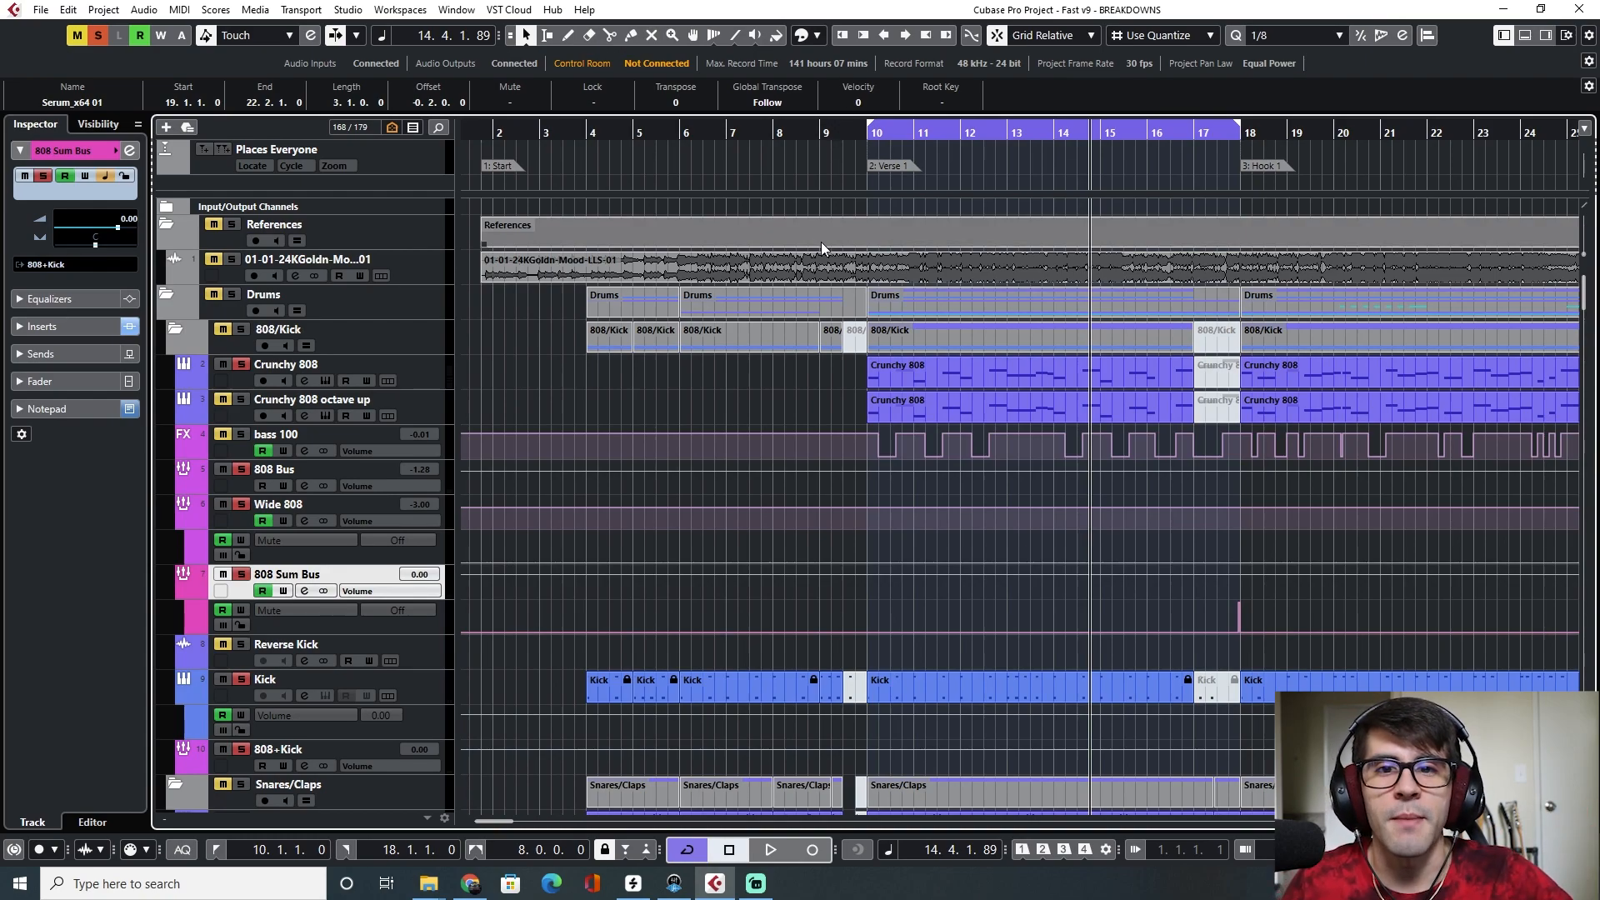
Open the Pro-Q 3 insert on the bass 100 channel in the MixConsole, starting from the Verse 1 position
left_click(866, 139)
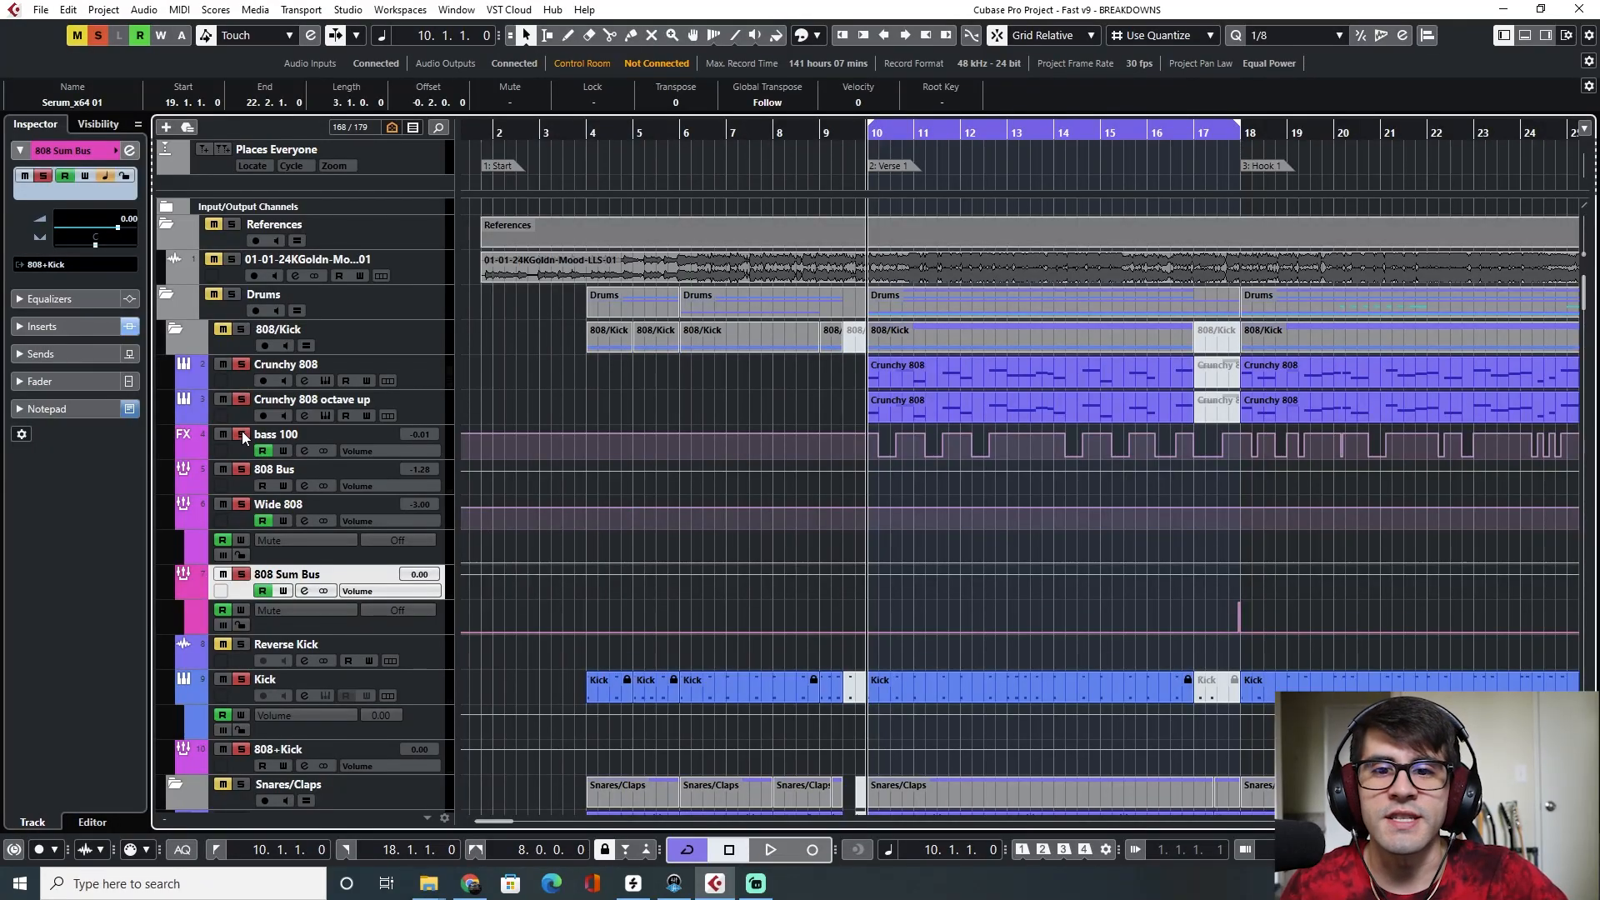
left_click(411, 403)
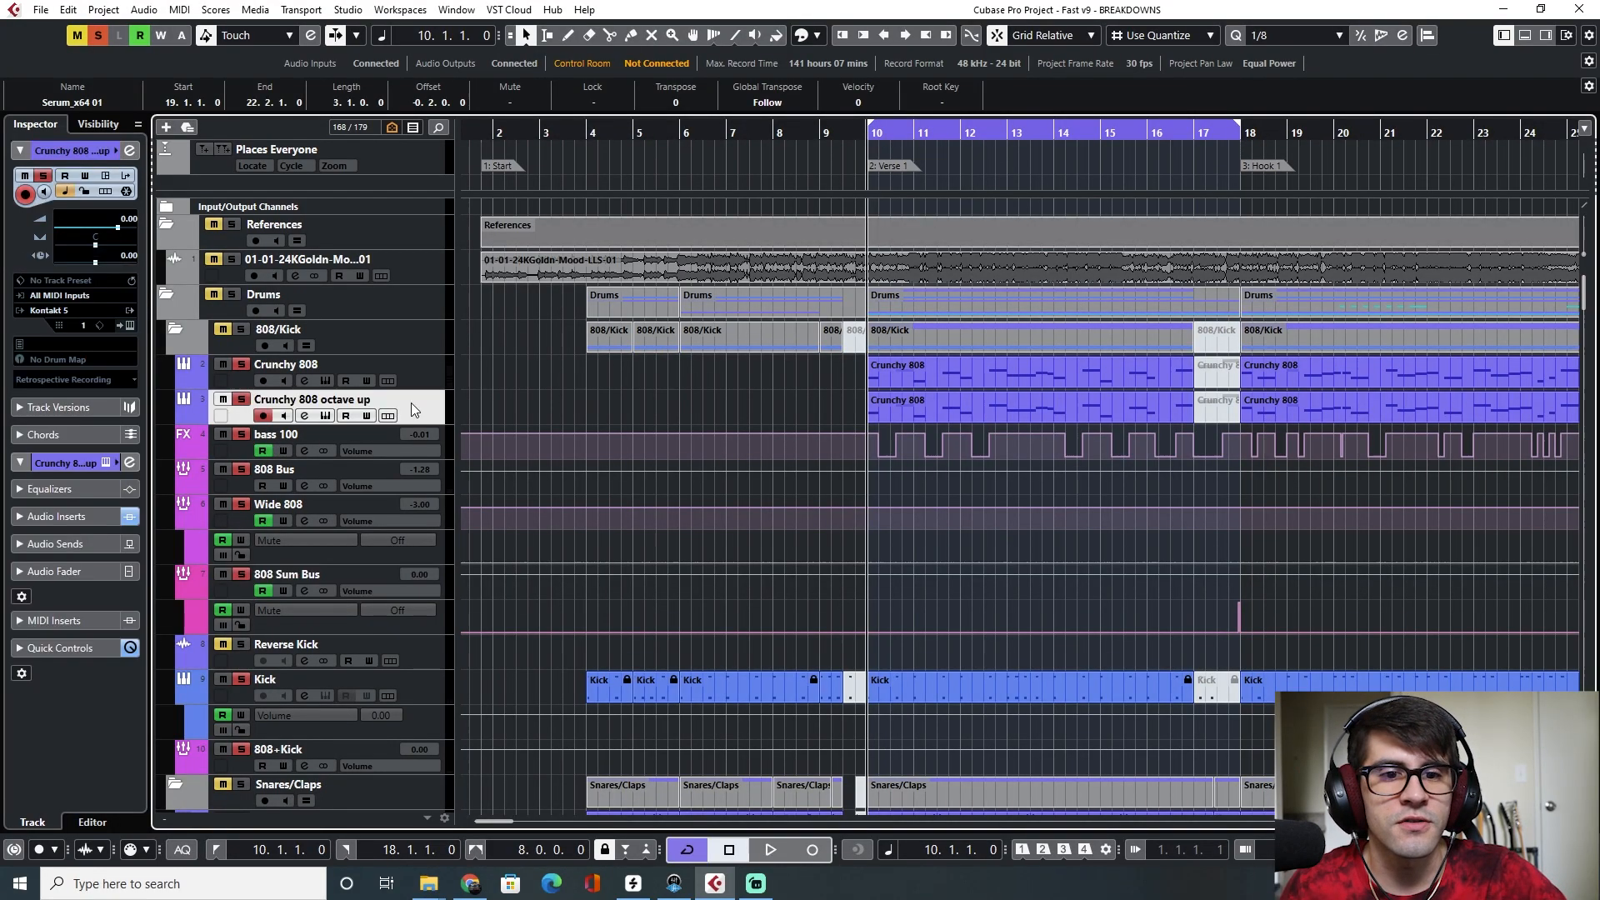
key("F3")
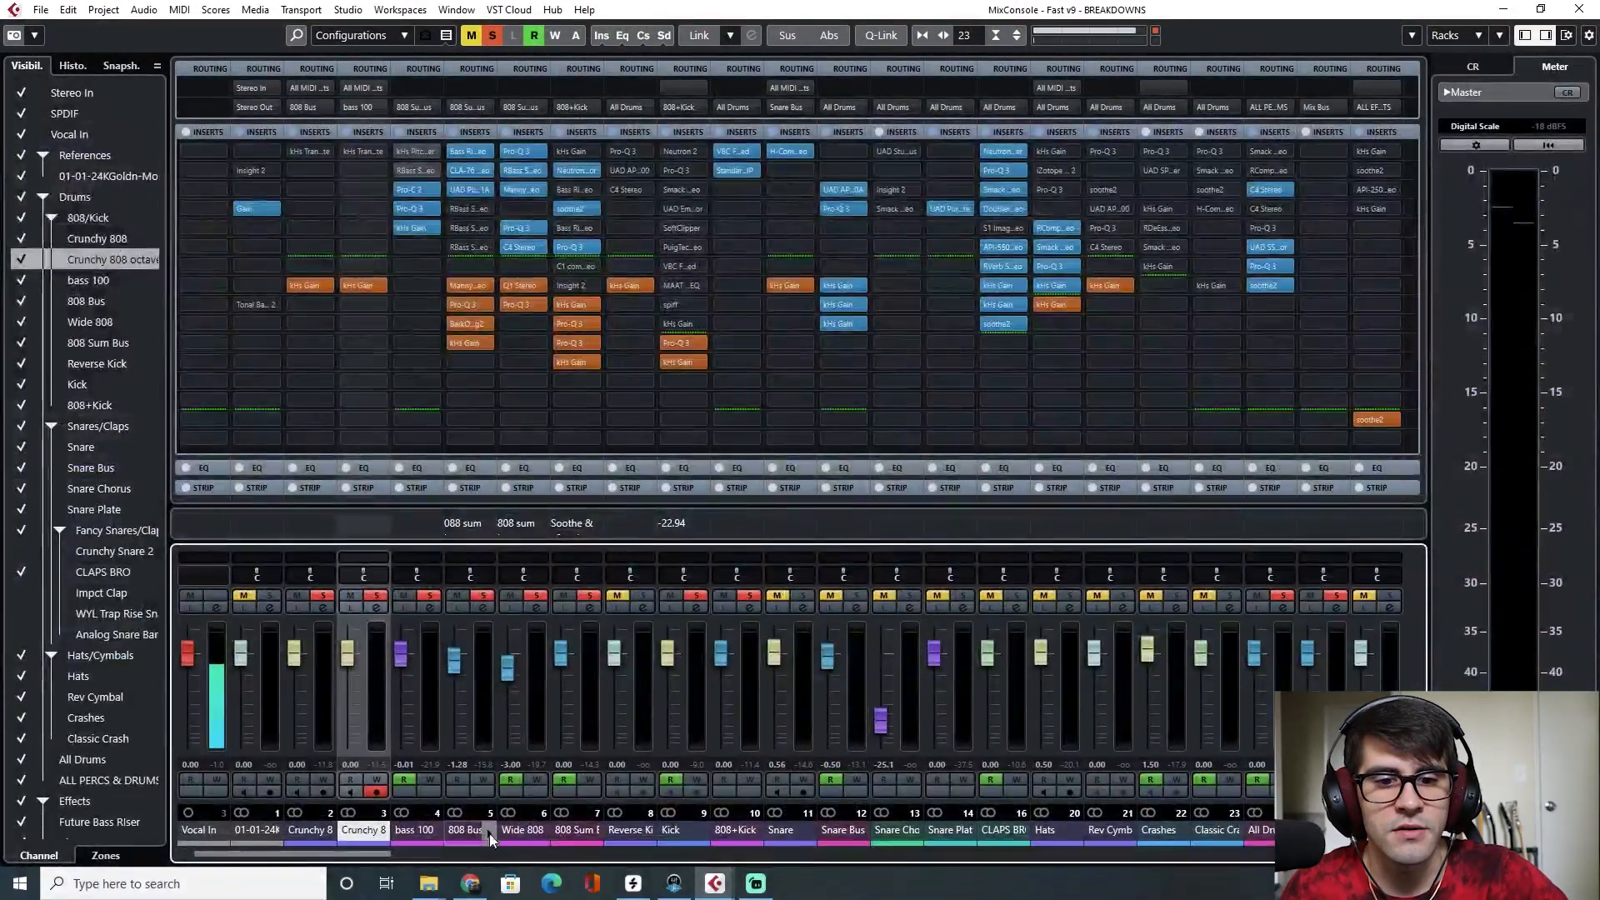
left_click(417, 830)
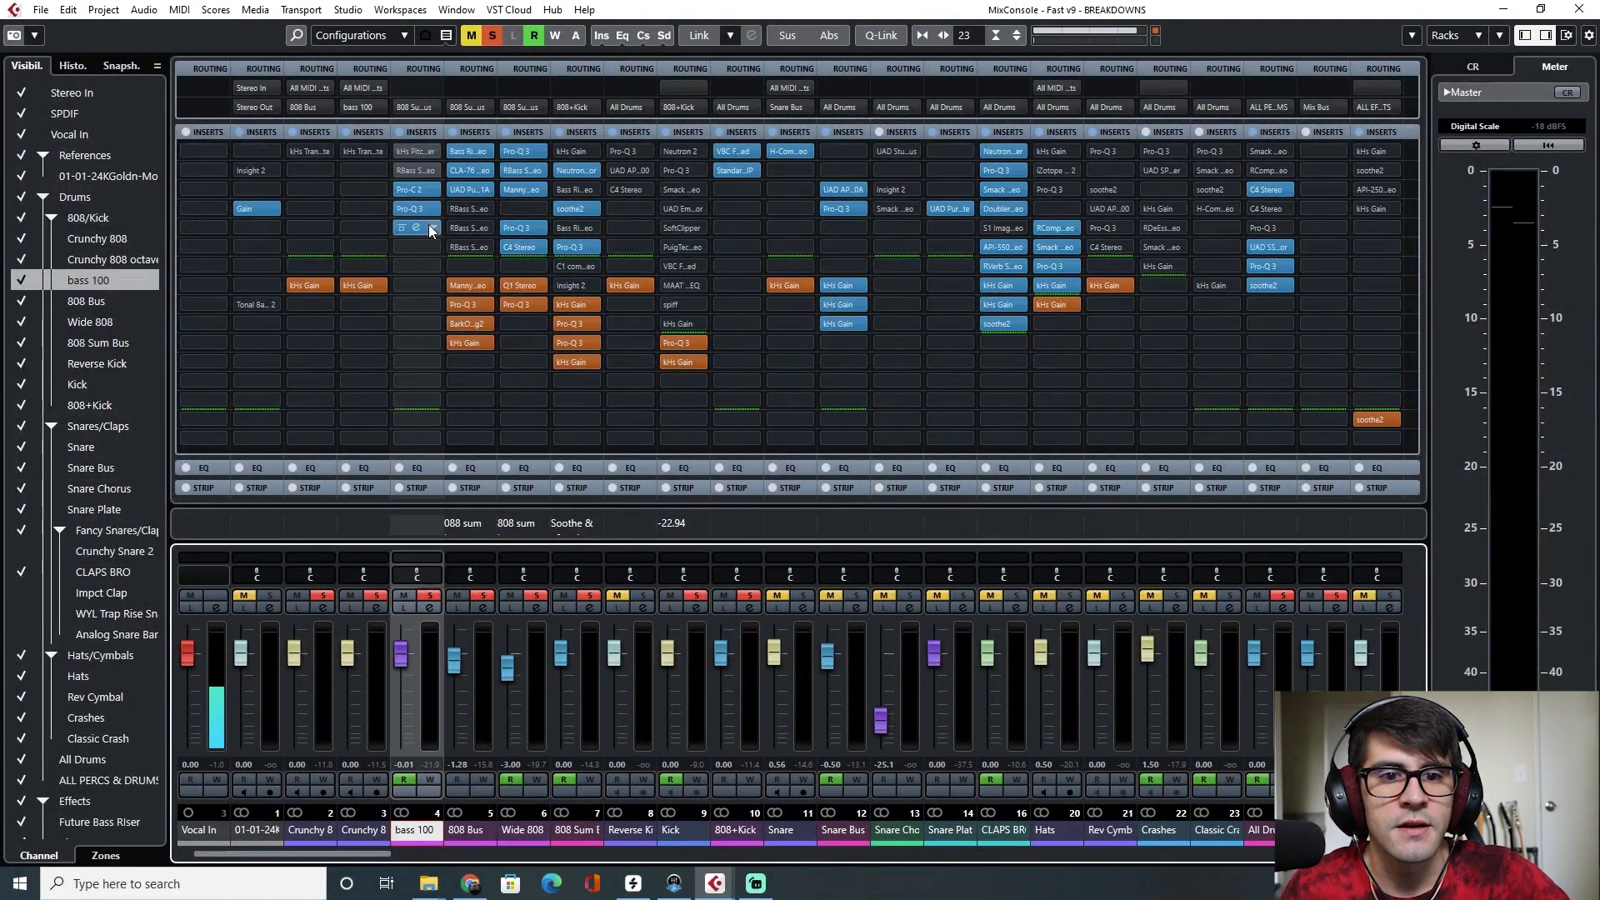
left_click(416, 209)
left_click_drag(1109, 0, 836, 165)
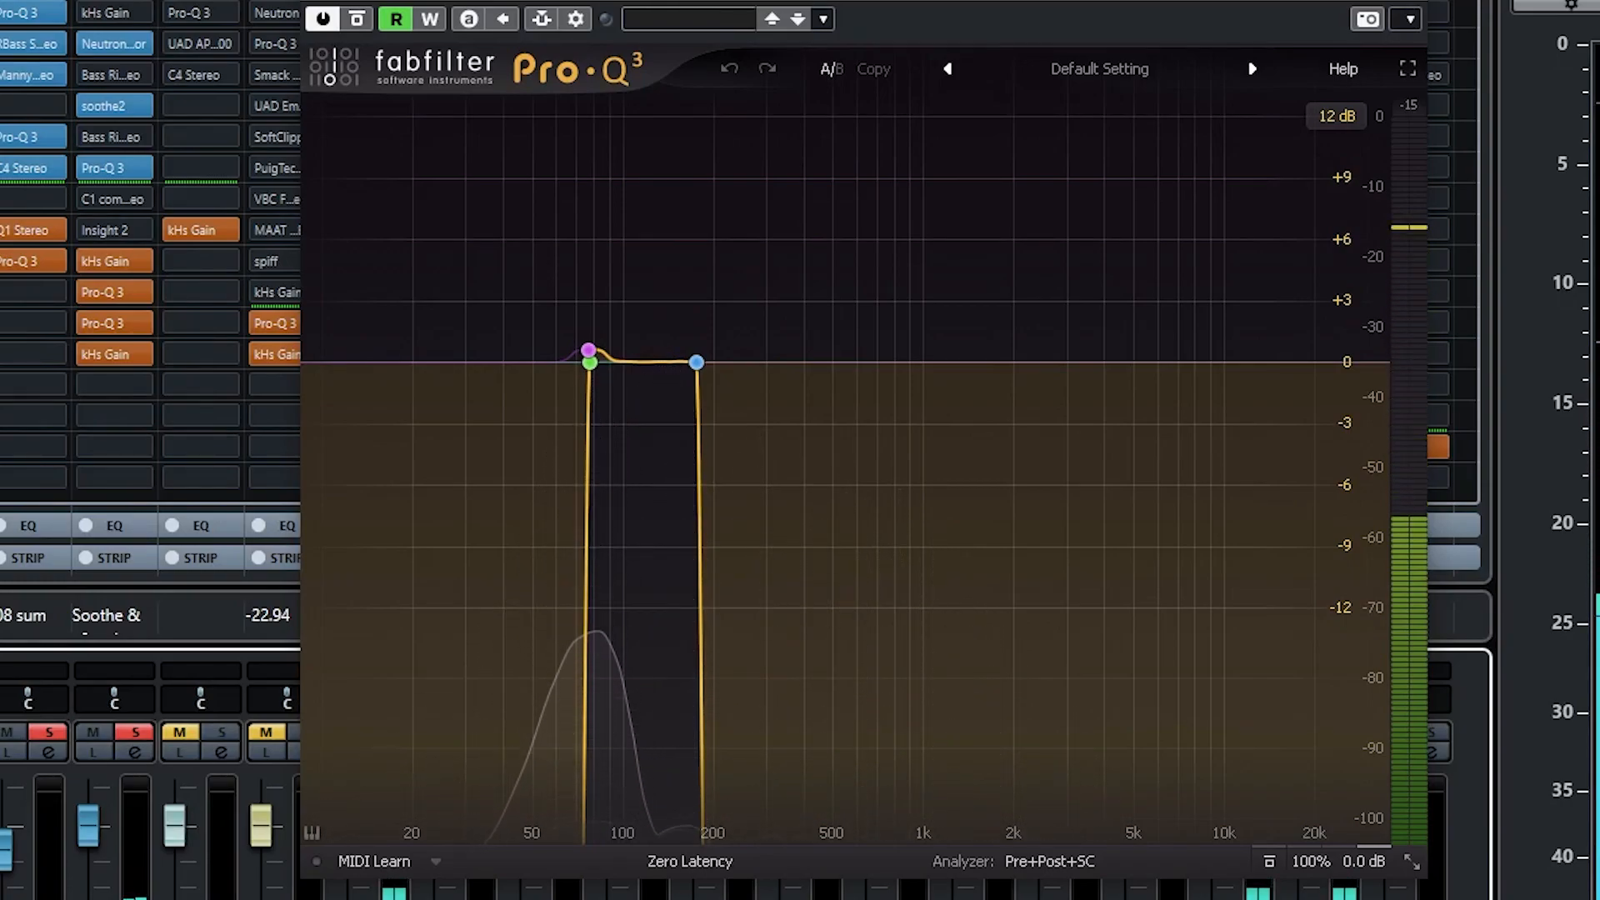
Solo the bass 100 channel and audition it through the Pro-Q 3 analyzer, then clear all solos and close the plugin
key("s")
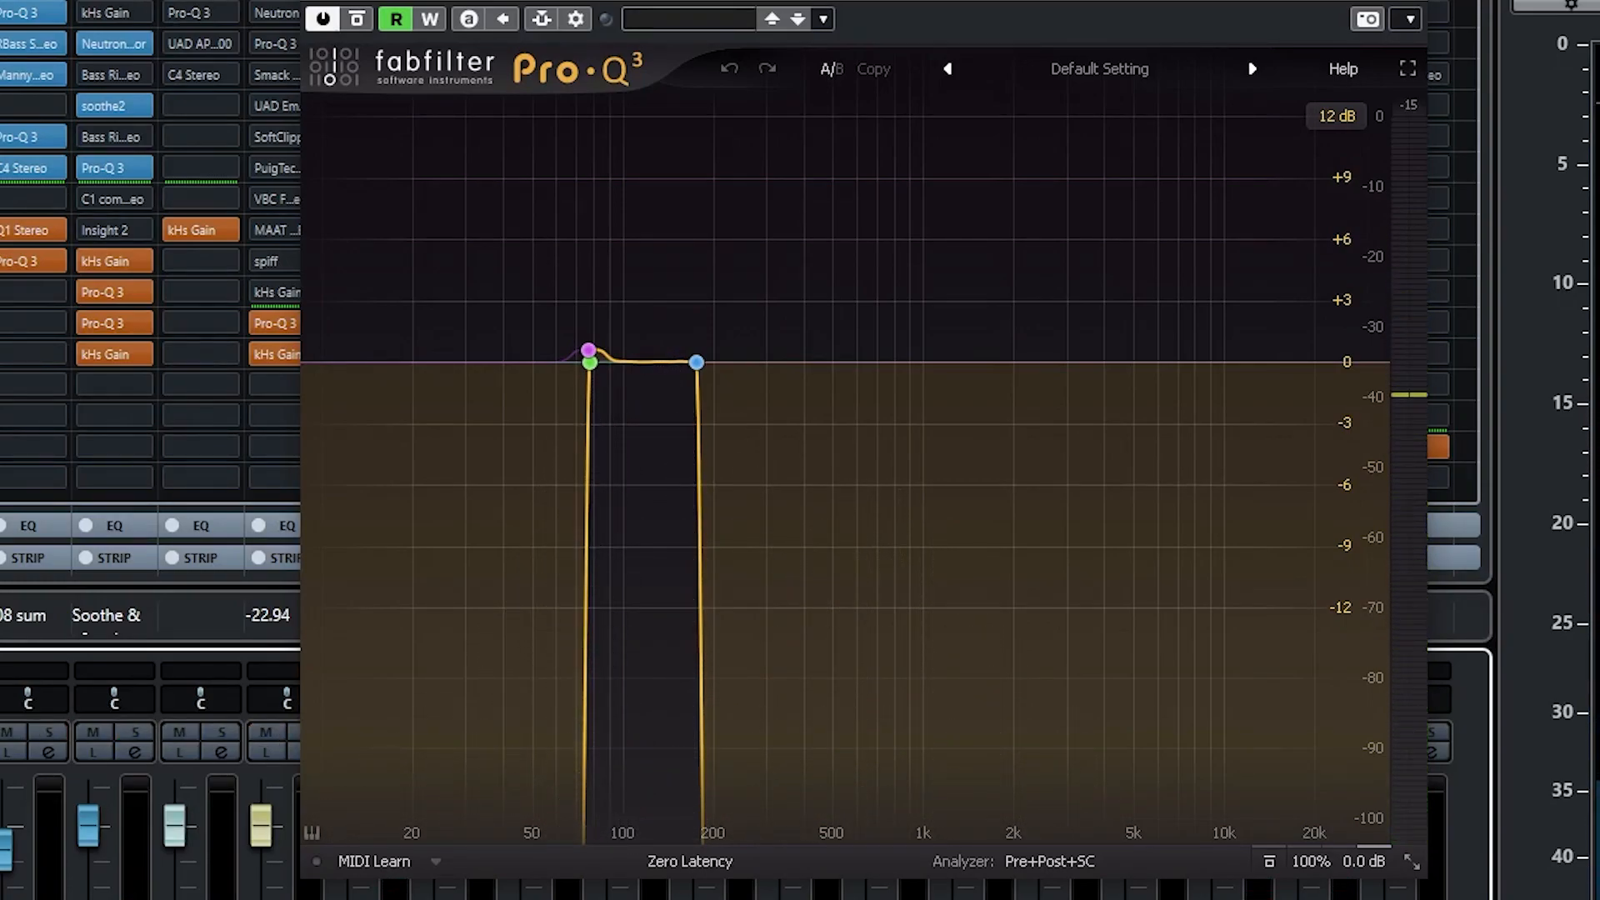
key("space")
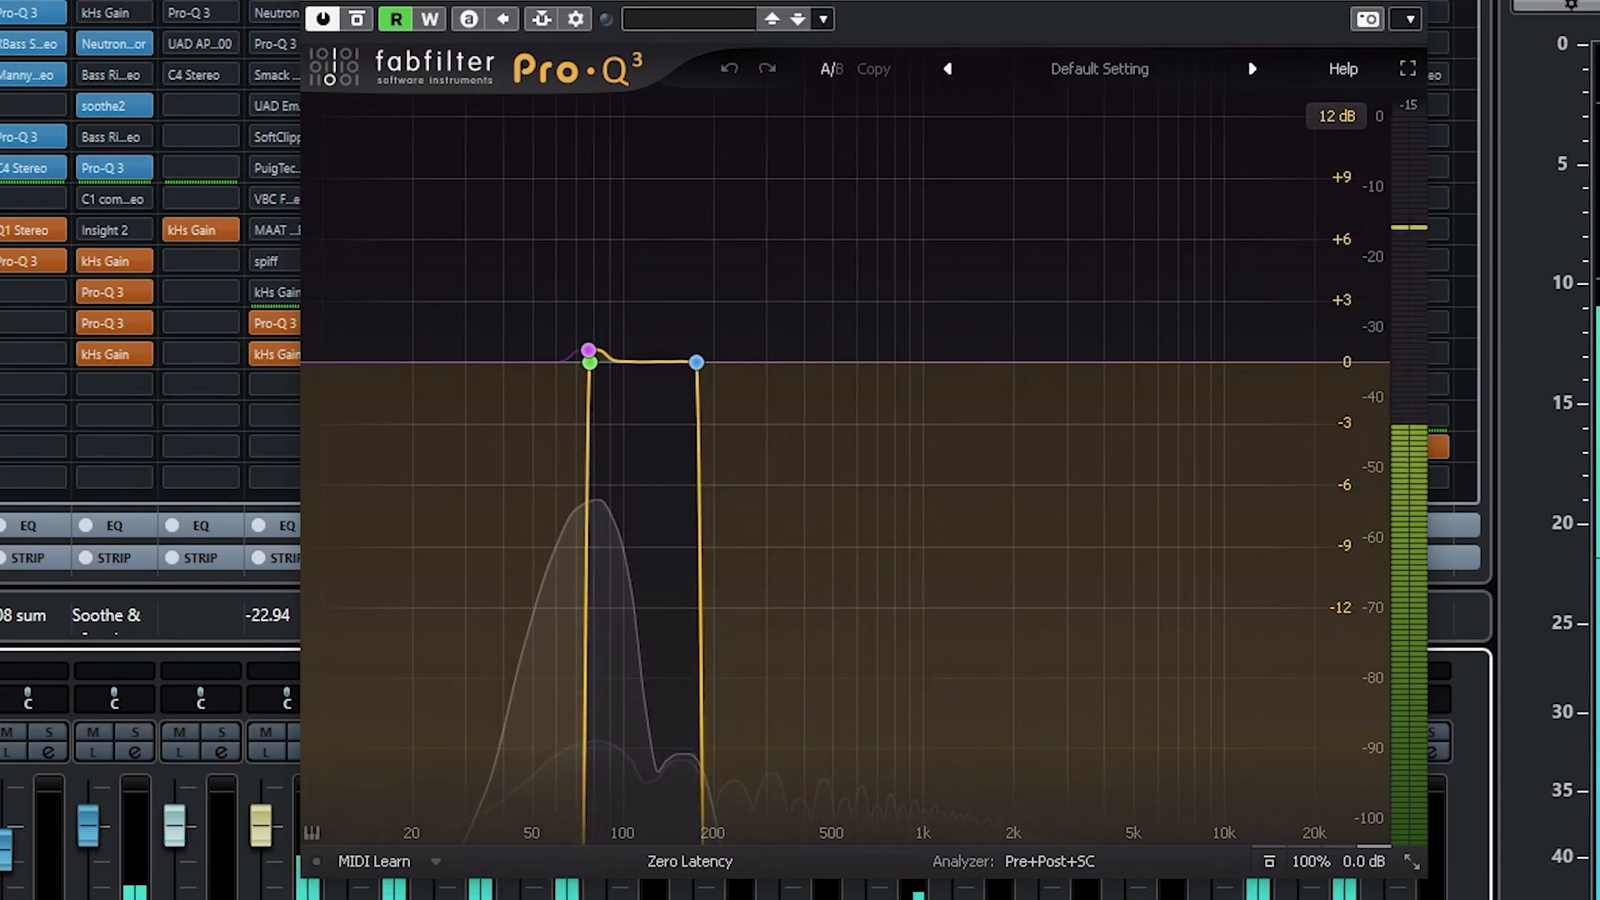
key("space")
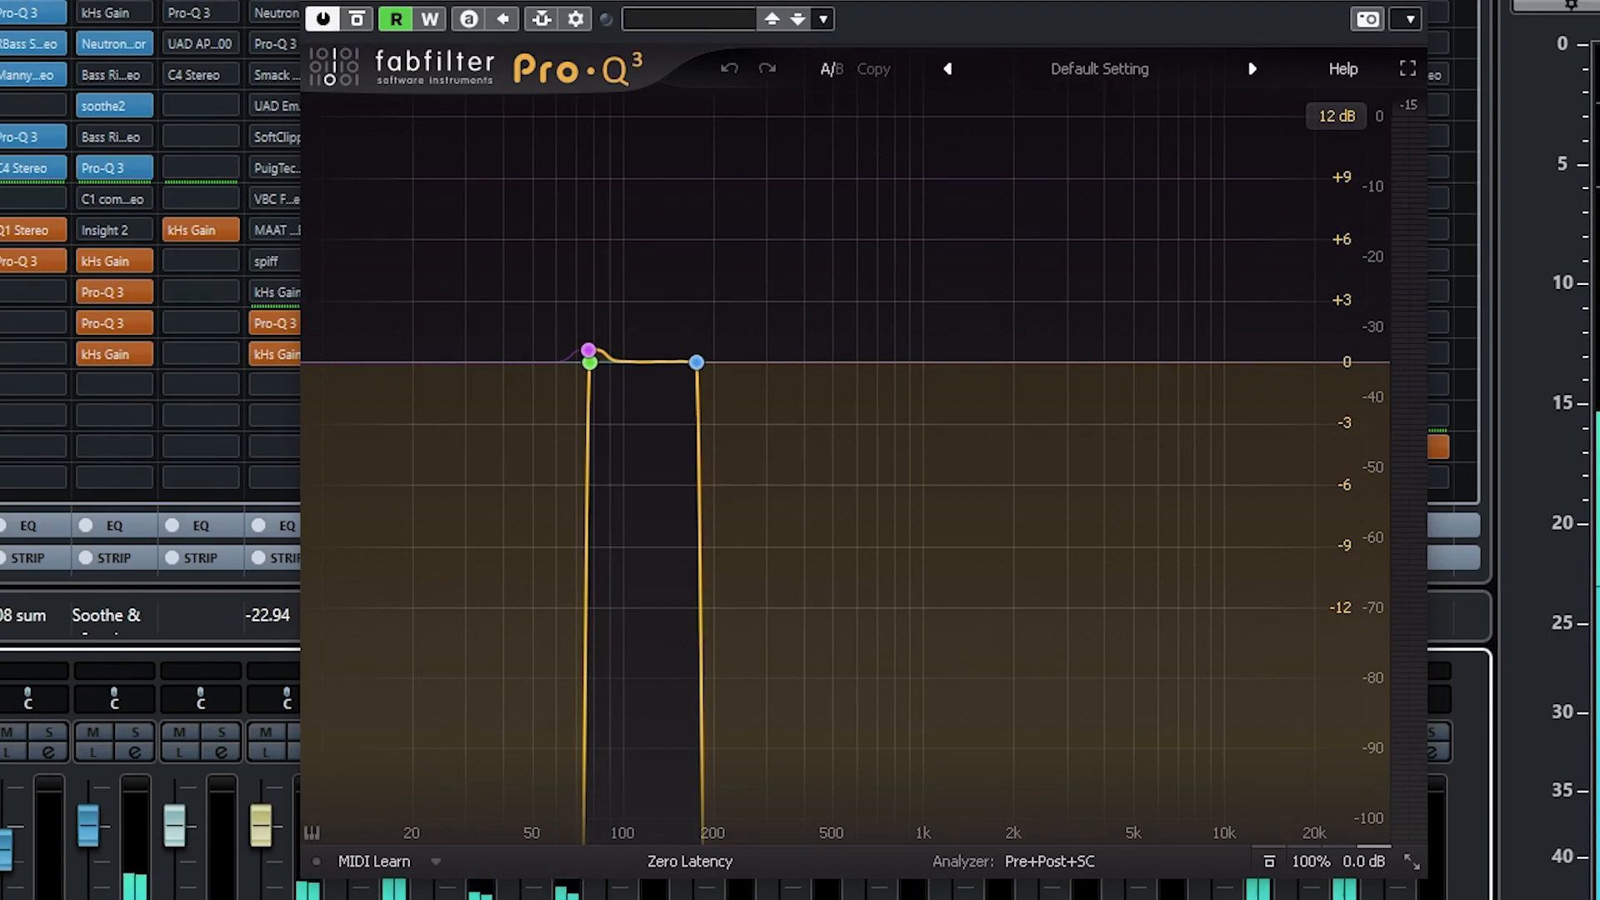
key("space")
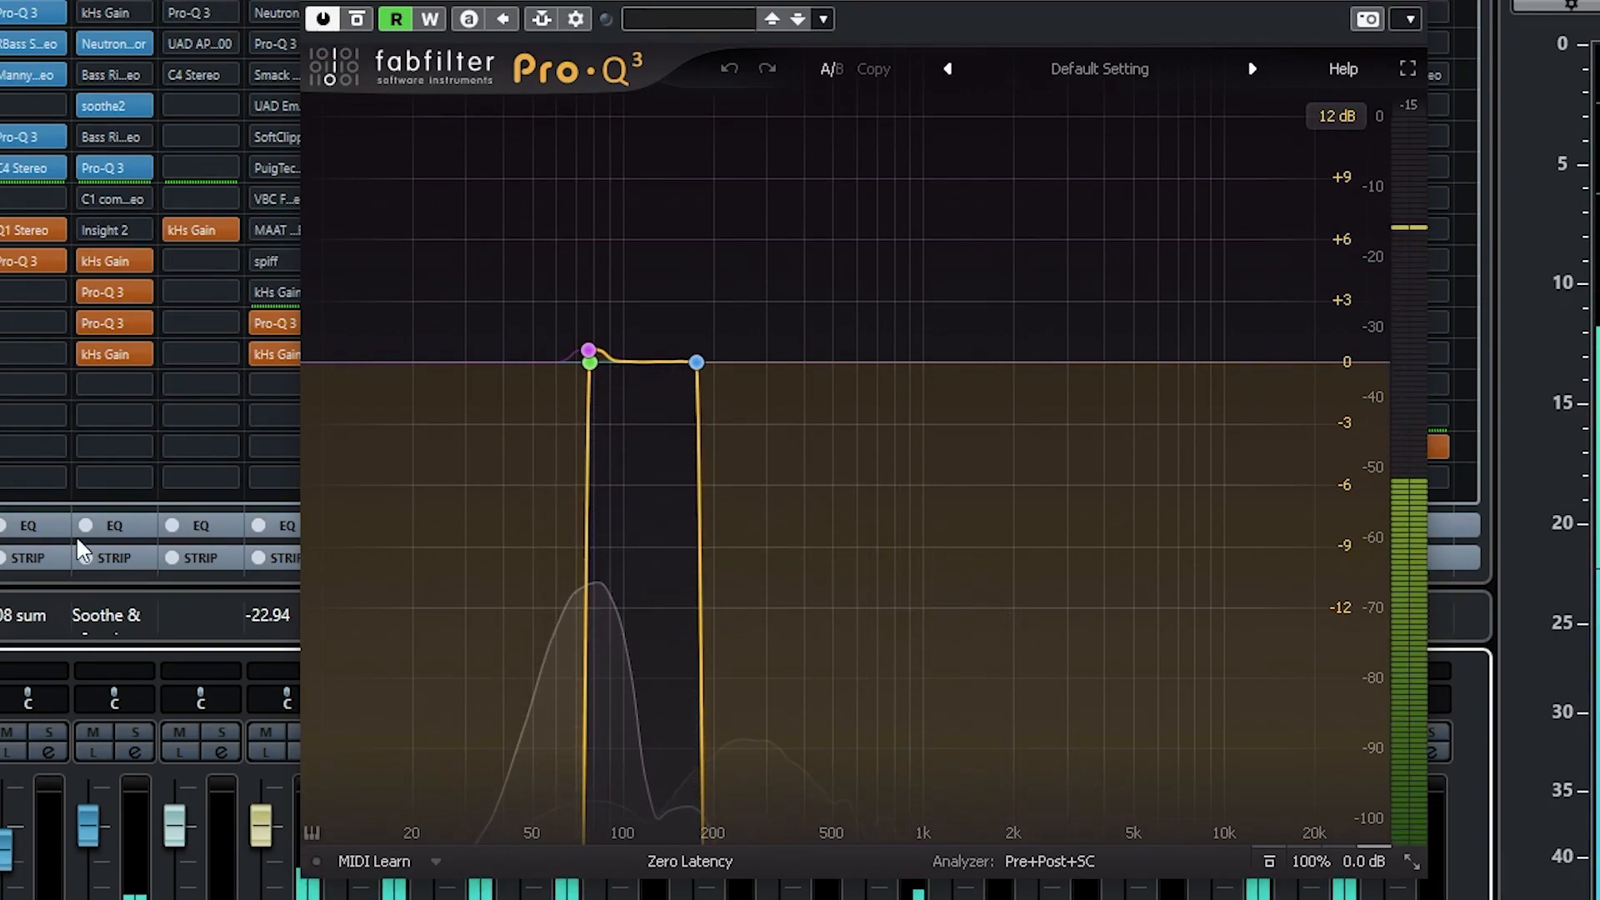
key("s")
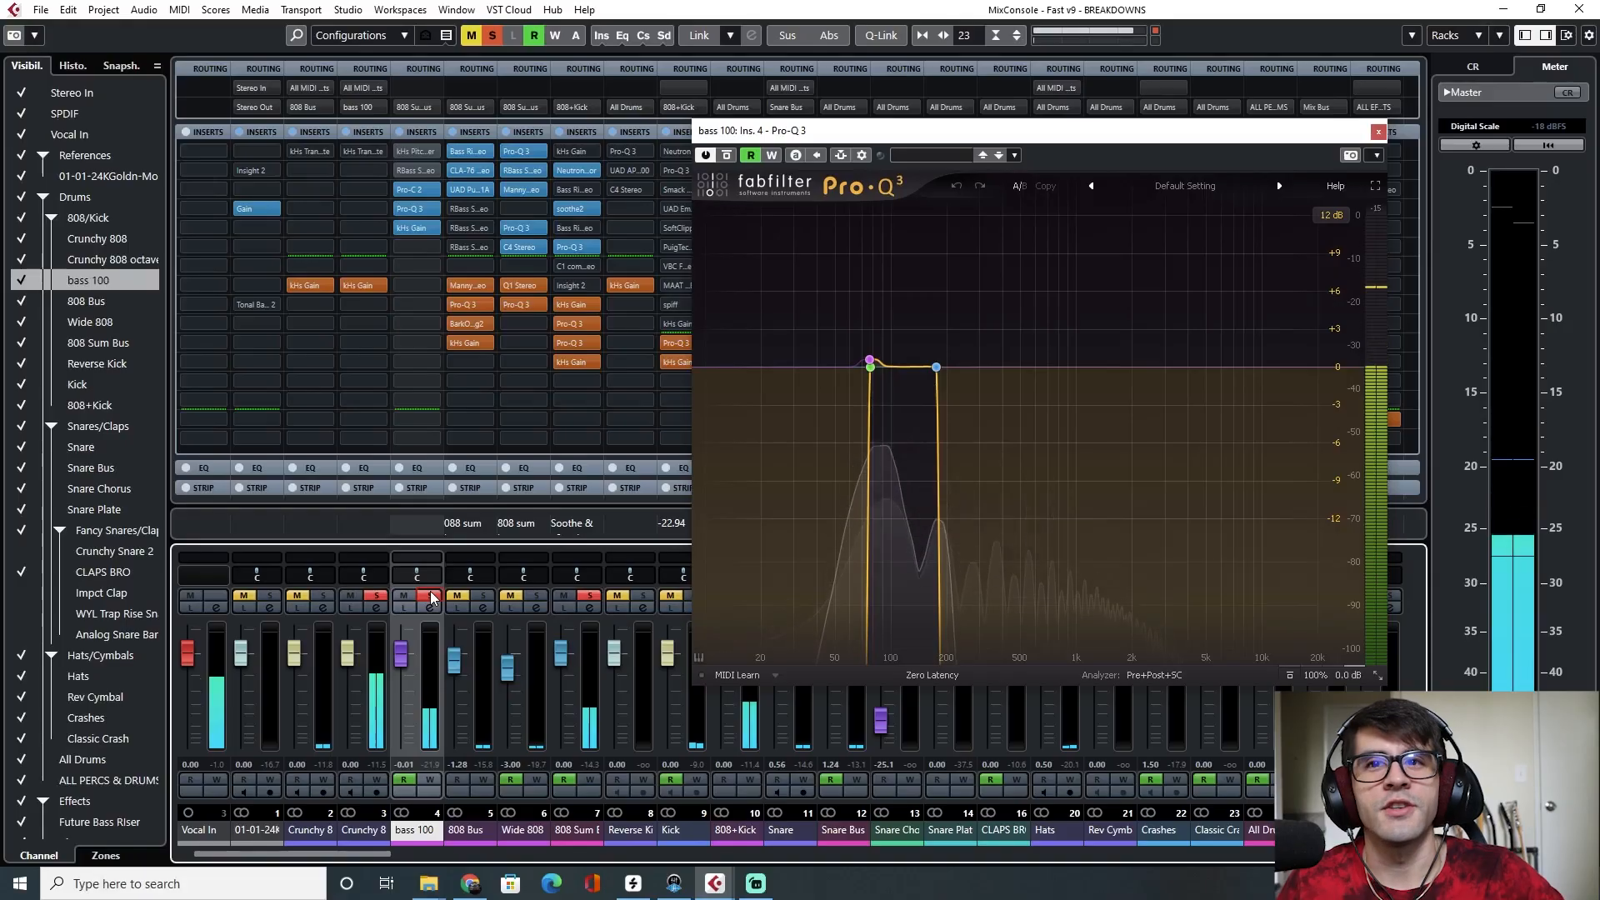
key("space")
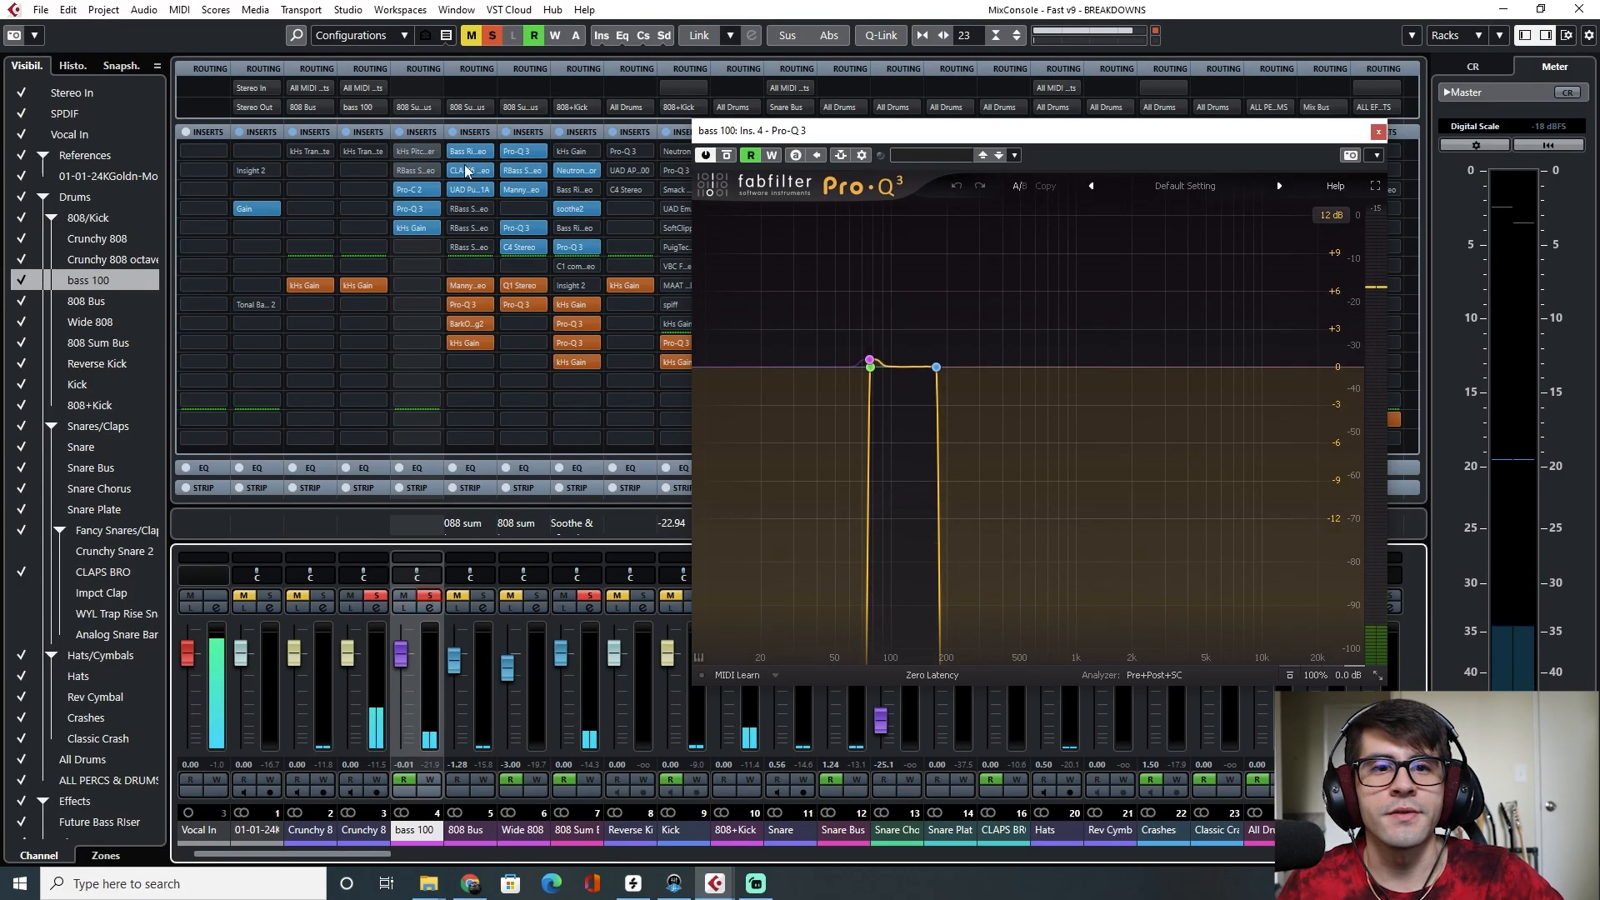
left_click(499, 35)
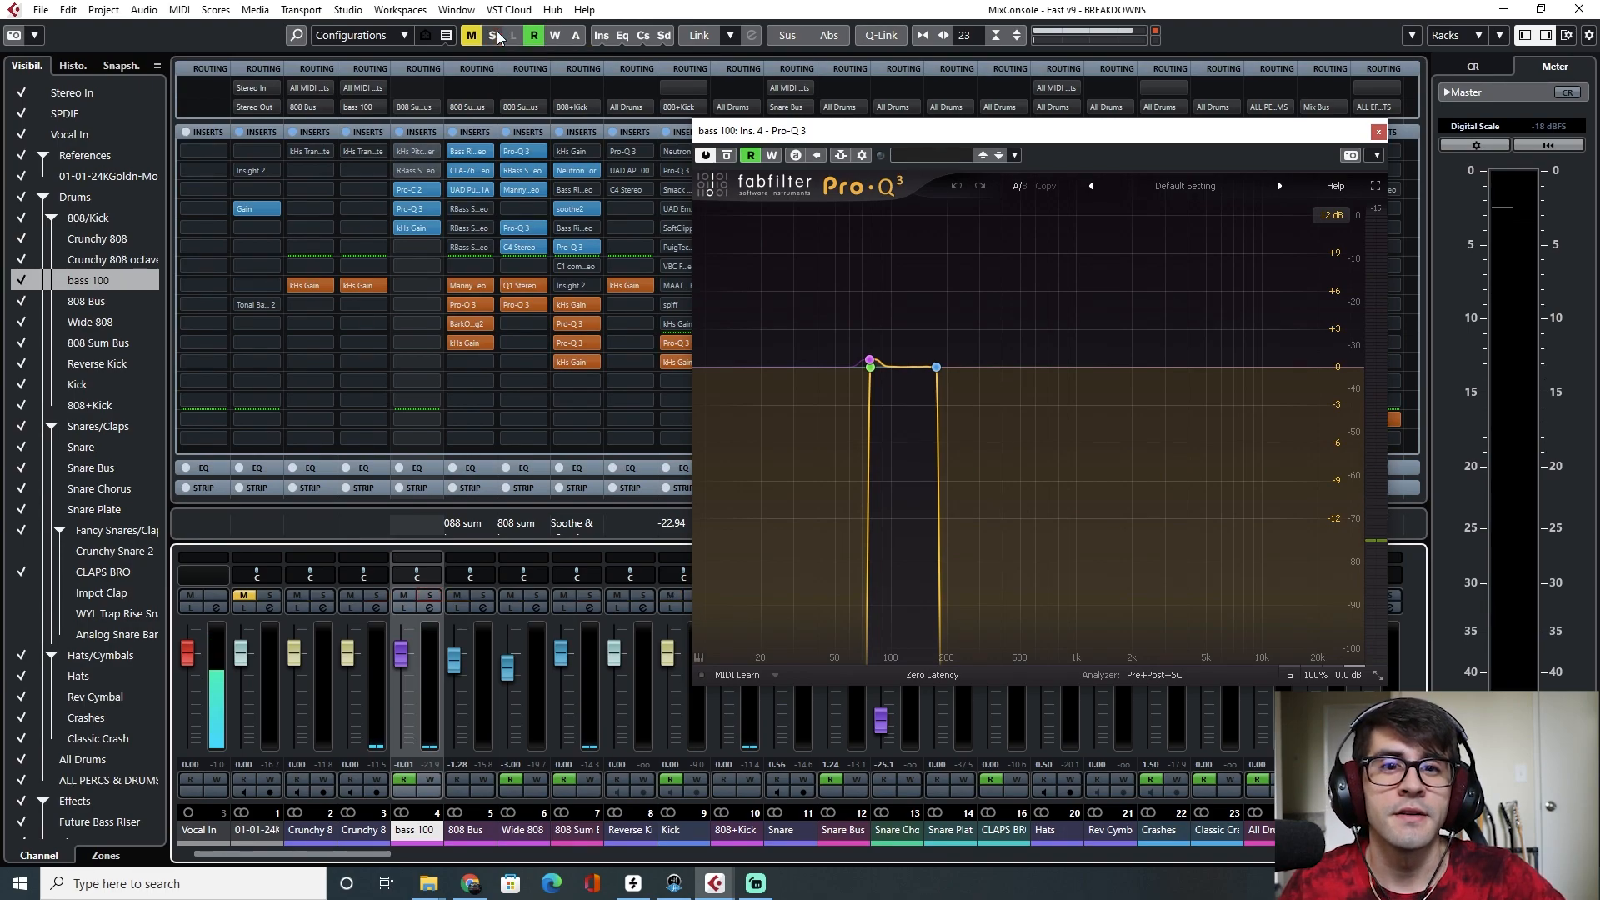
key("alt+Tab")
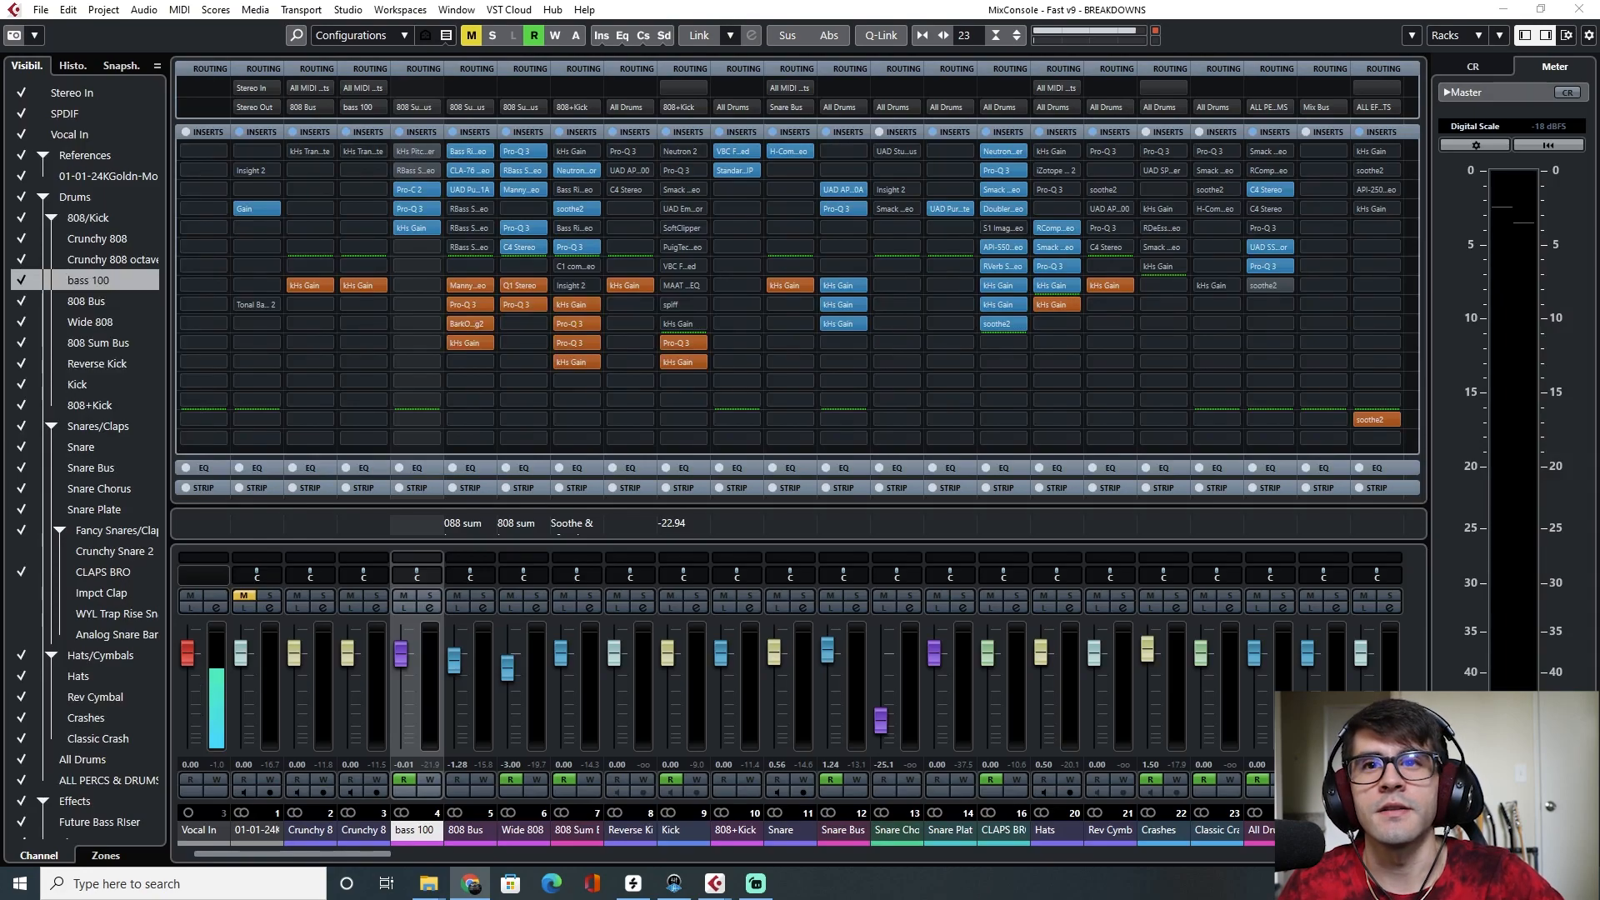
key("alt+Tab")
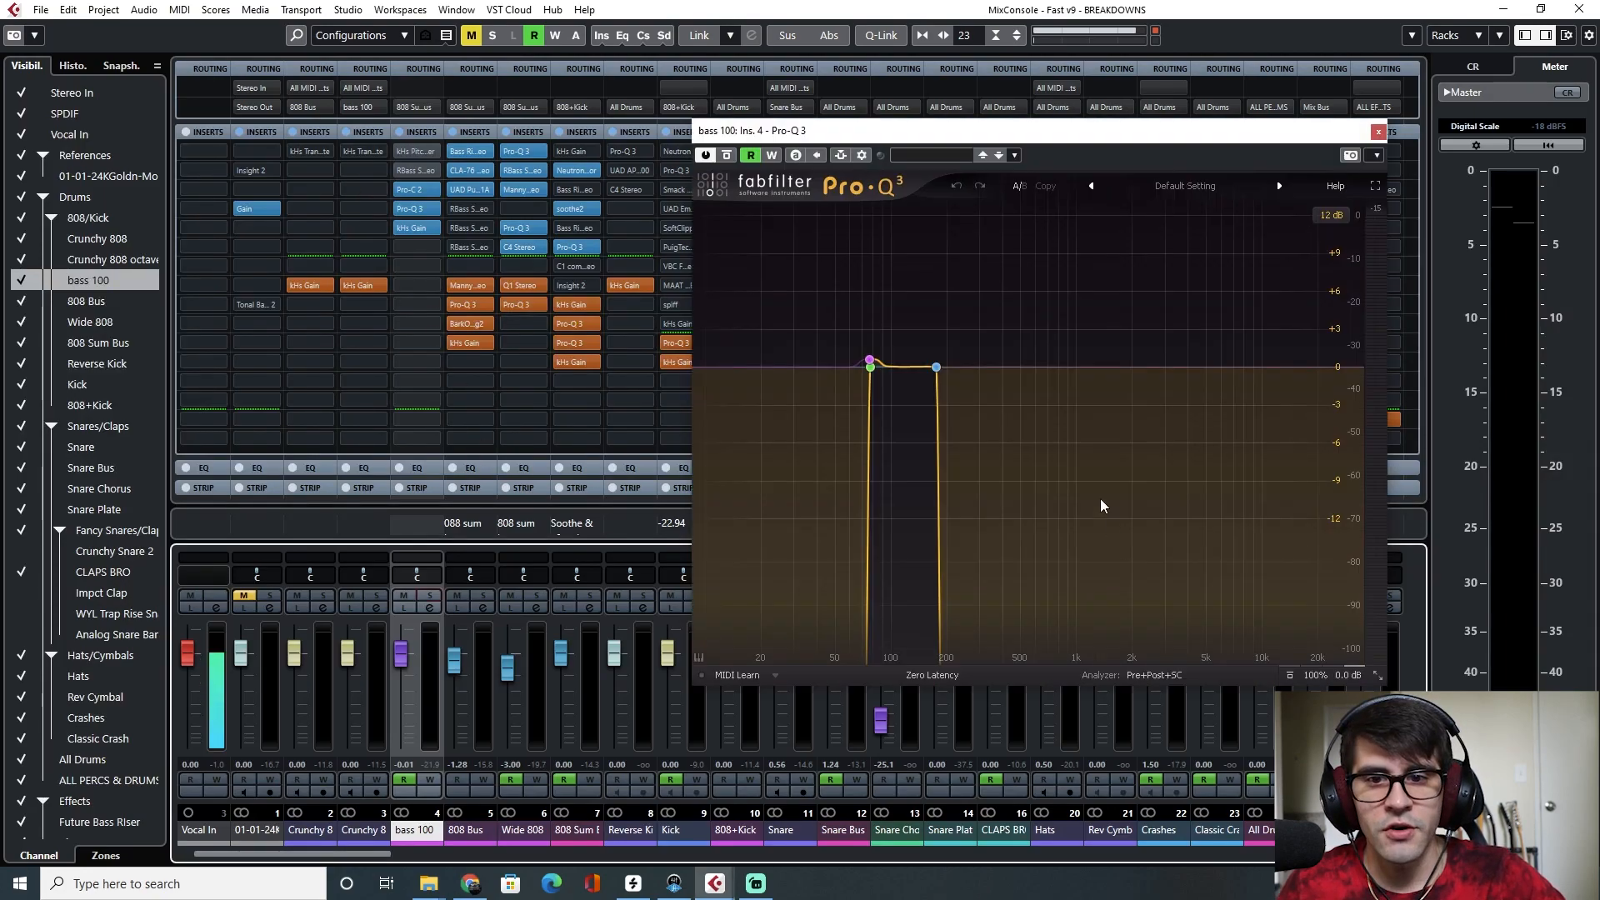
left_click(1379, 133)
Solo the Snare Bus channel and open the Battery 4 instrument of the Snare track
left_click(805, 600)
key("F3")
left_click(869, 135)
key("F3")
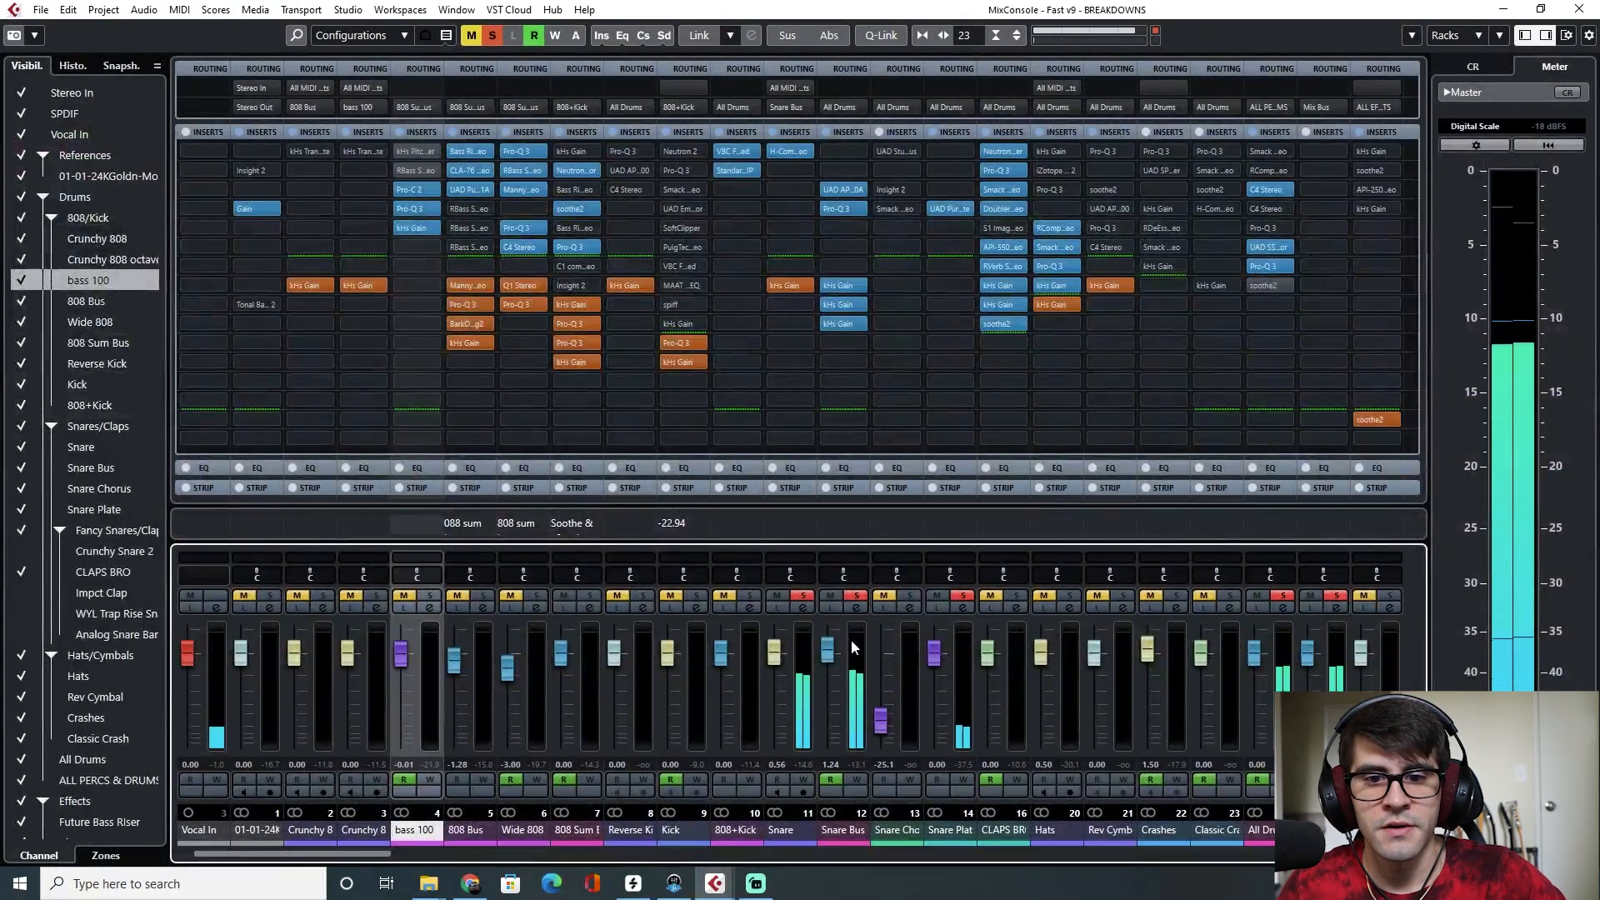
left_click(803, 611)
left_click_drag(1009, 219, 707, 141)
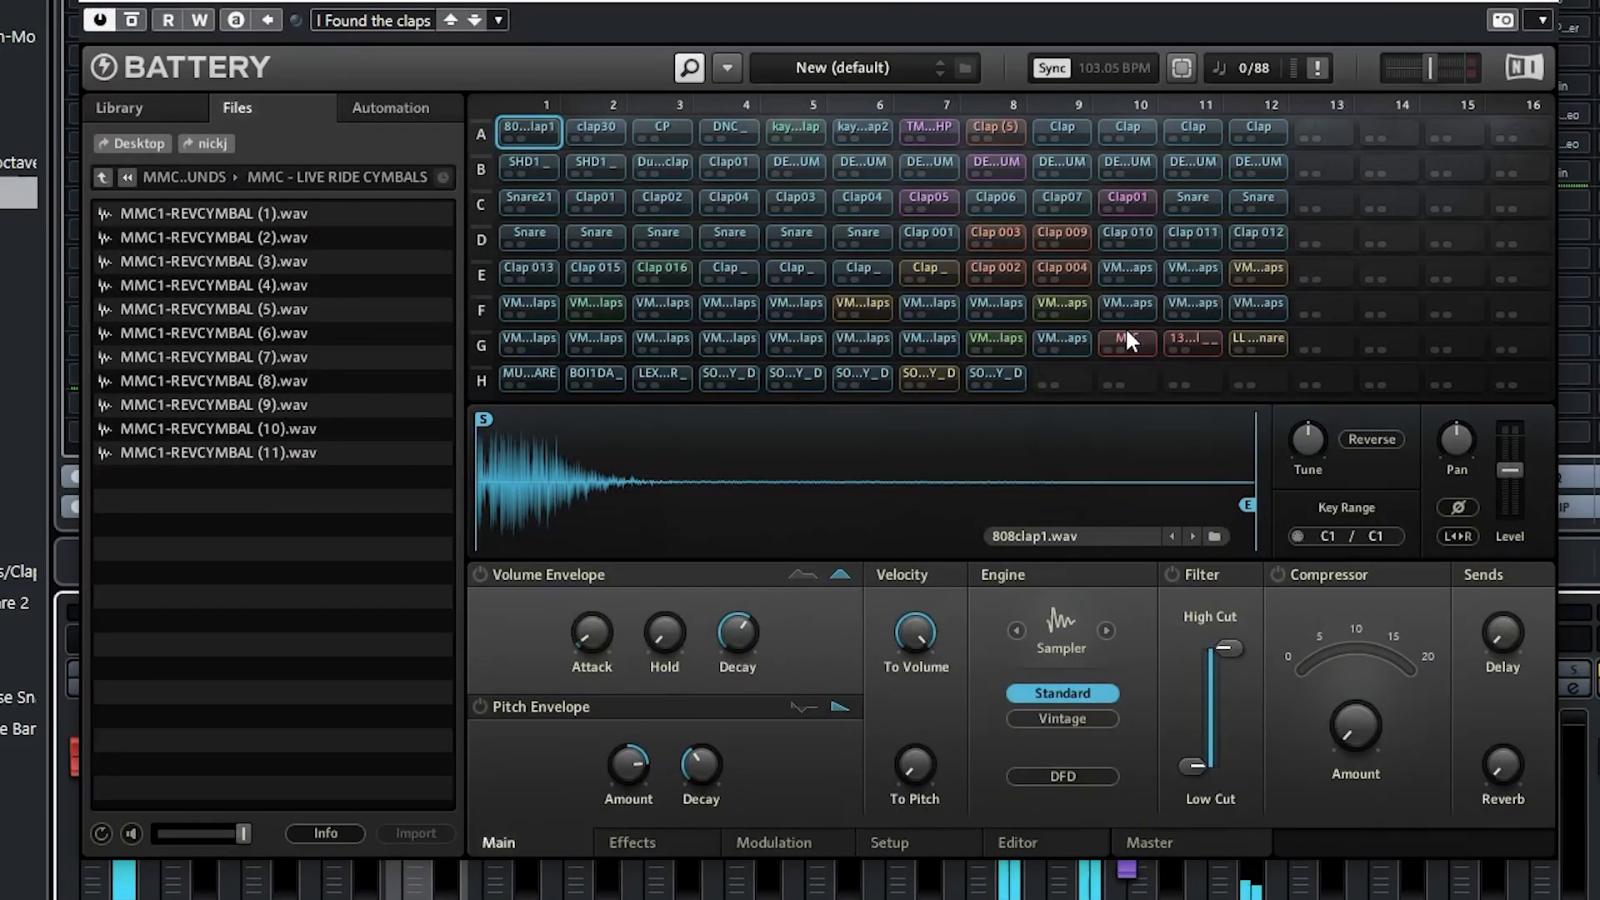
Audition the MJC and LL_snare_sugar pads in Battery 4
left_click(881, 377)
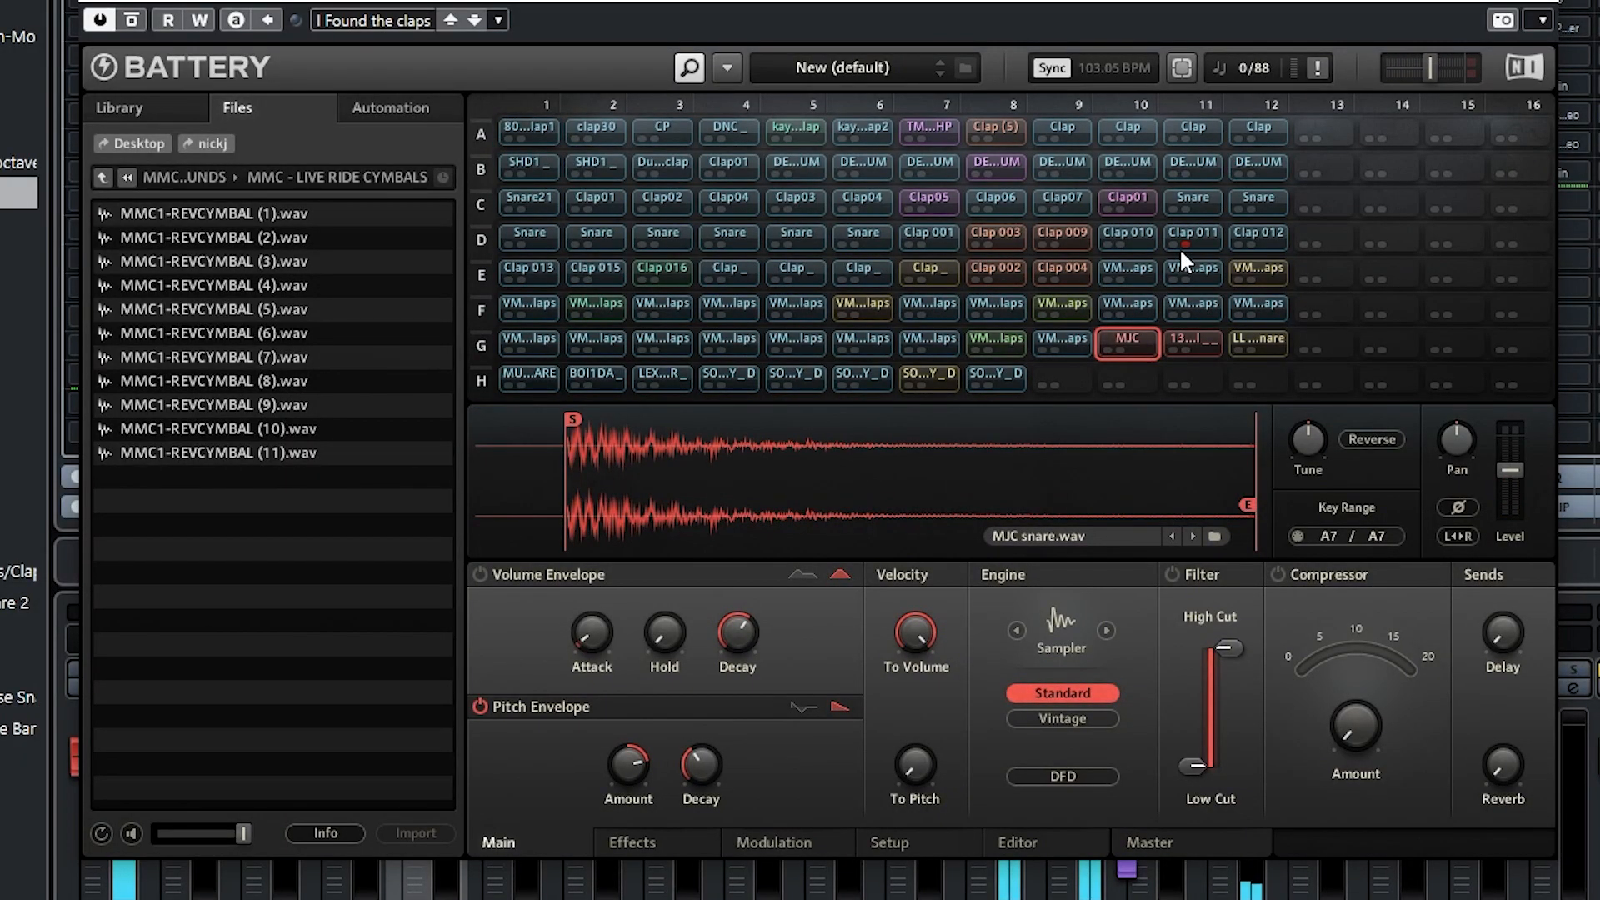
left_click(1260, 350)
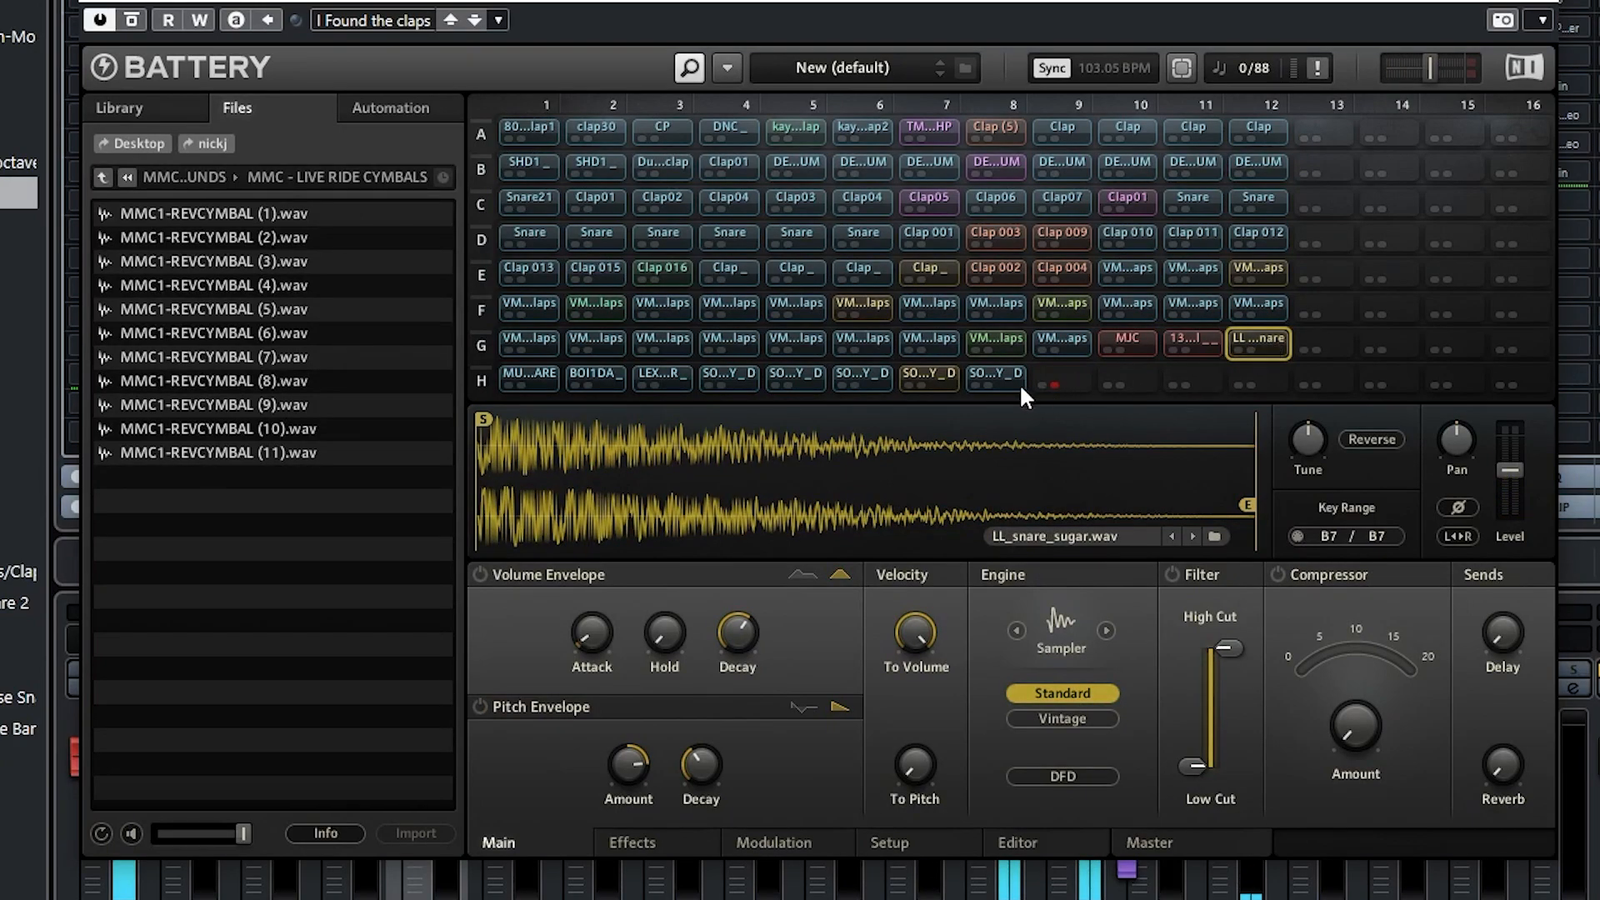
left_click(932, 377)
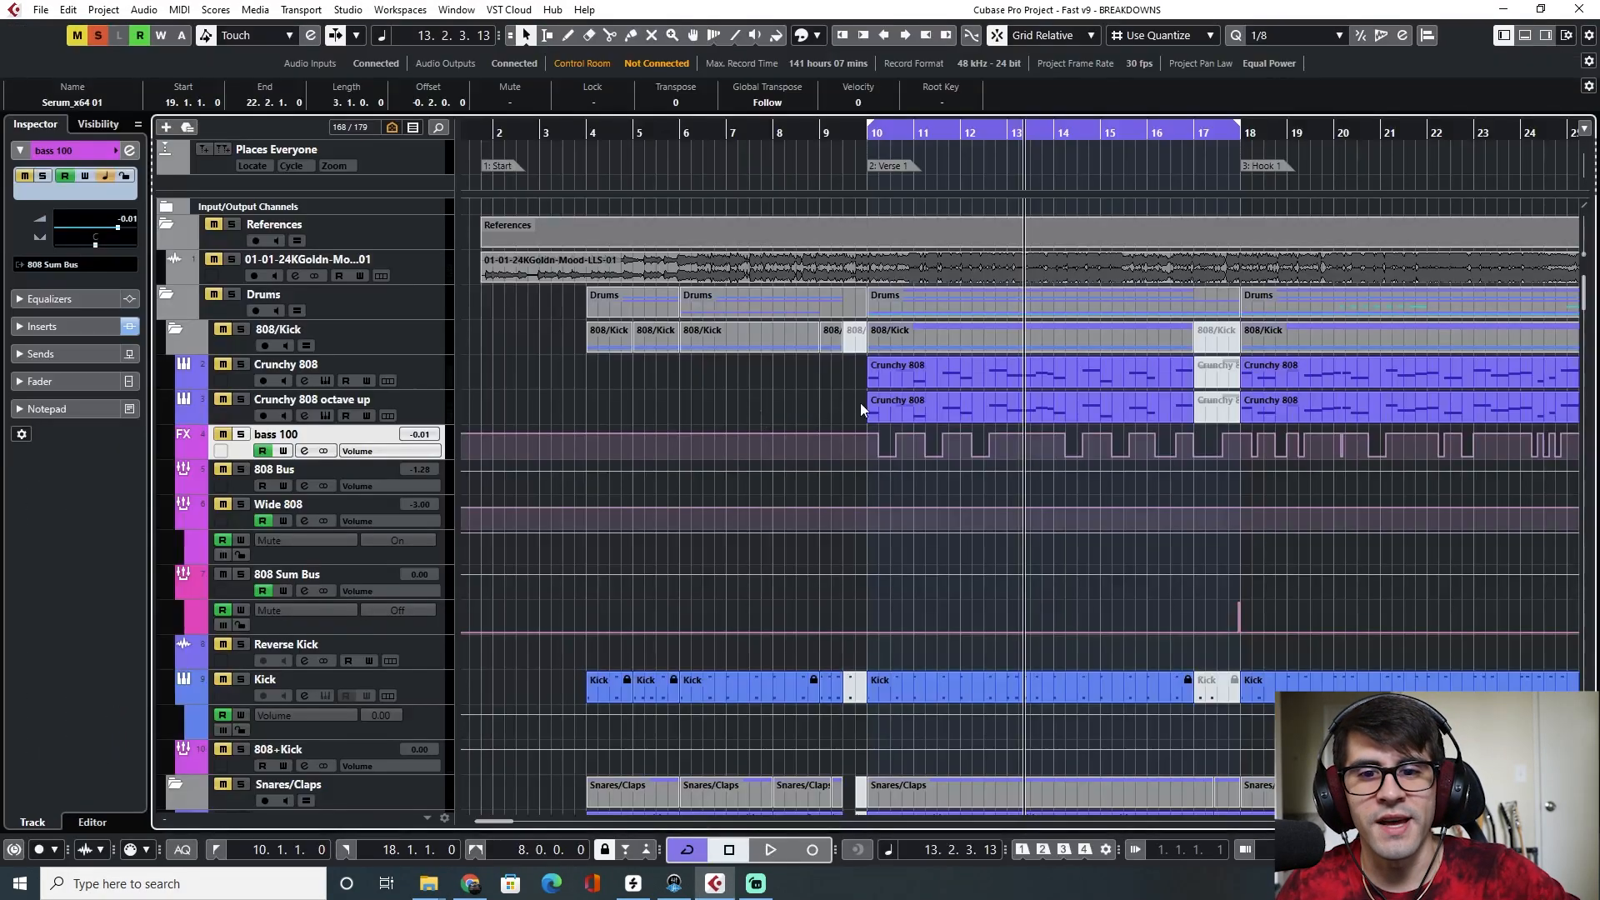
Open the Verse 1 Snare part in the Key Editor and set the quantize grid to 1/64
scroll(999, 473, "down", 15)
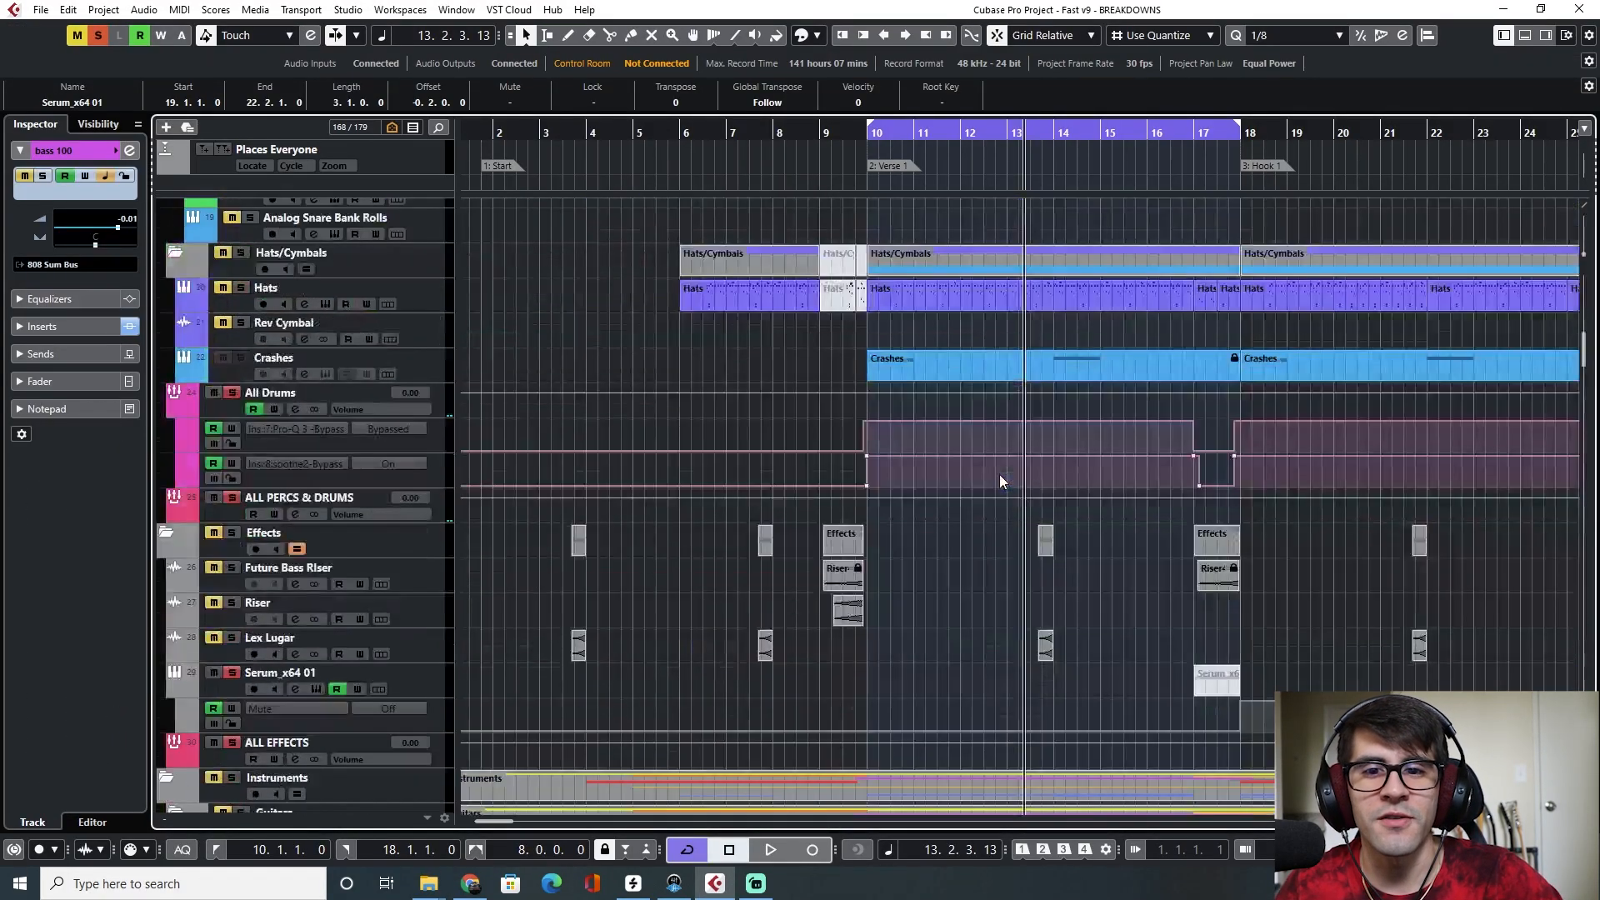
scroll(957, 553, "down", 10)
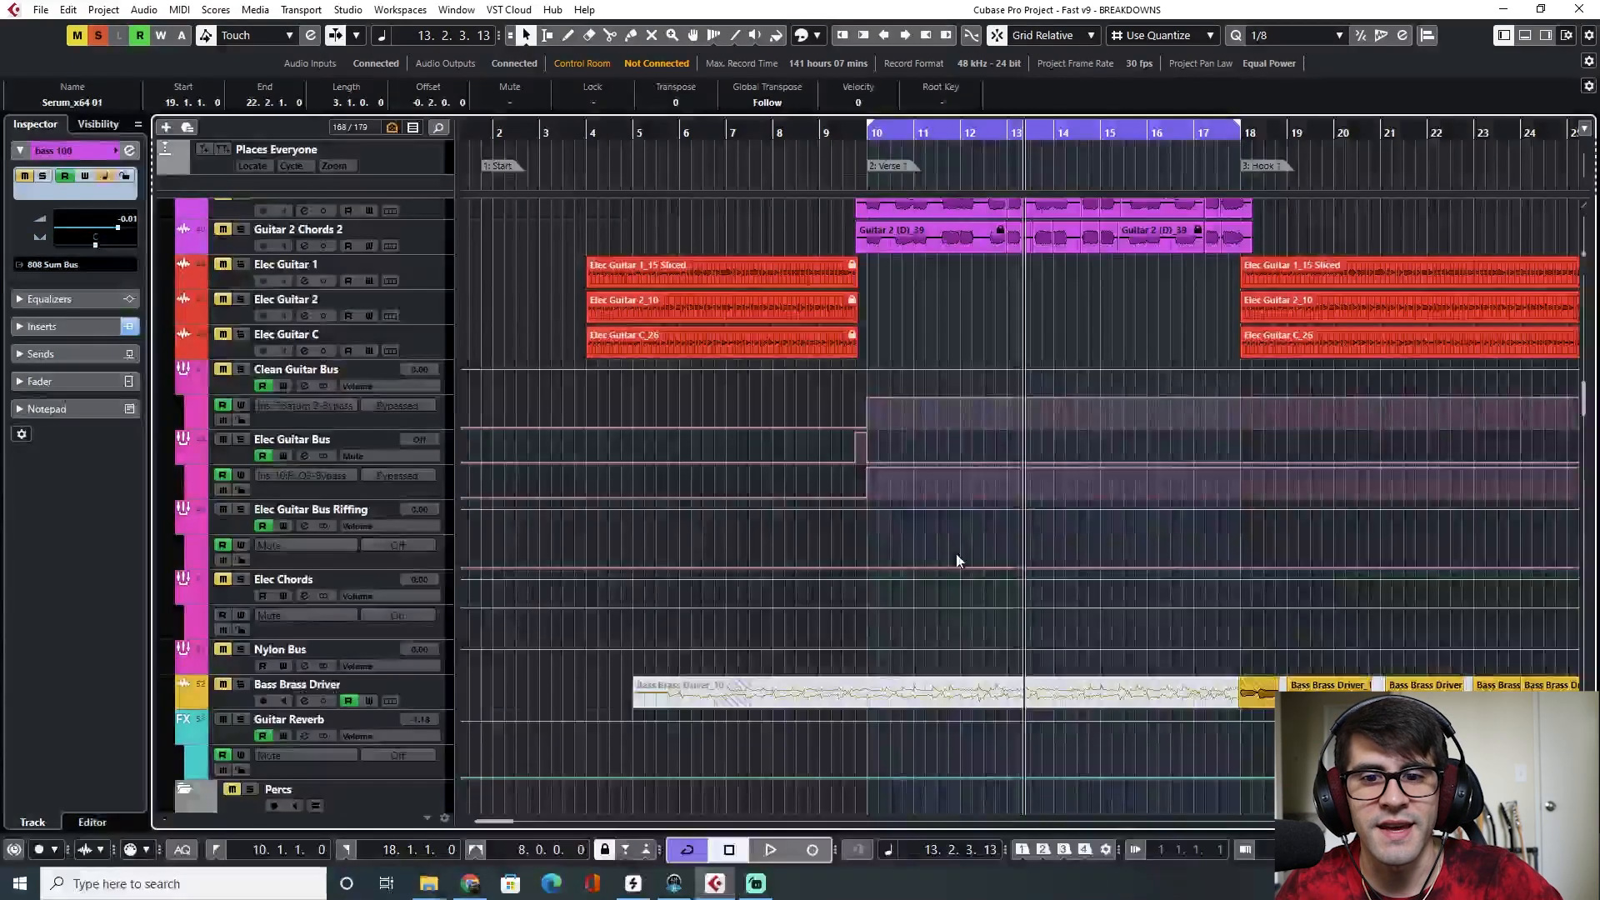
scroll(955, 553, "up", 20)
scroll(954, 553, "up", 5)
scroll(953, 555, "down", 8)
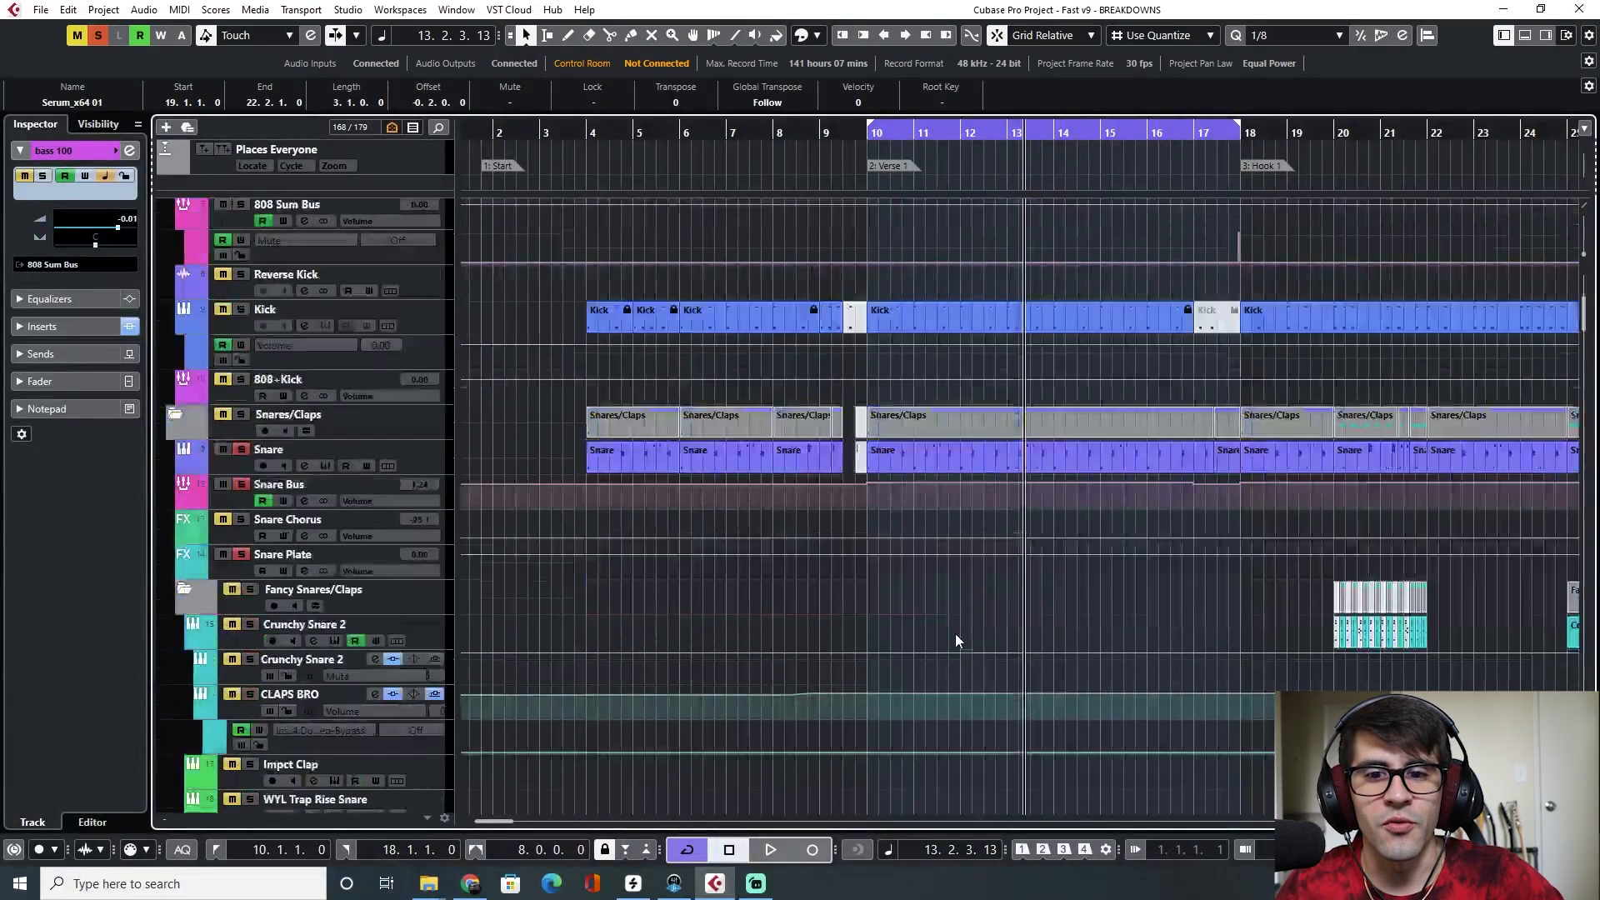
double_click(956, 455)
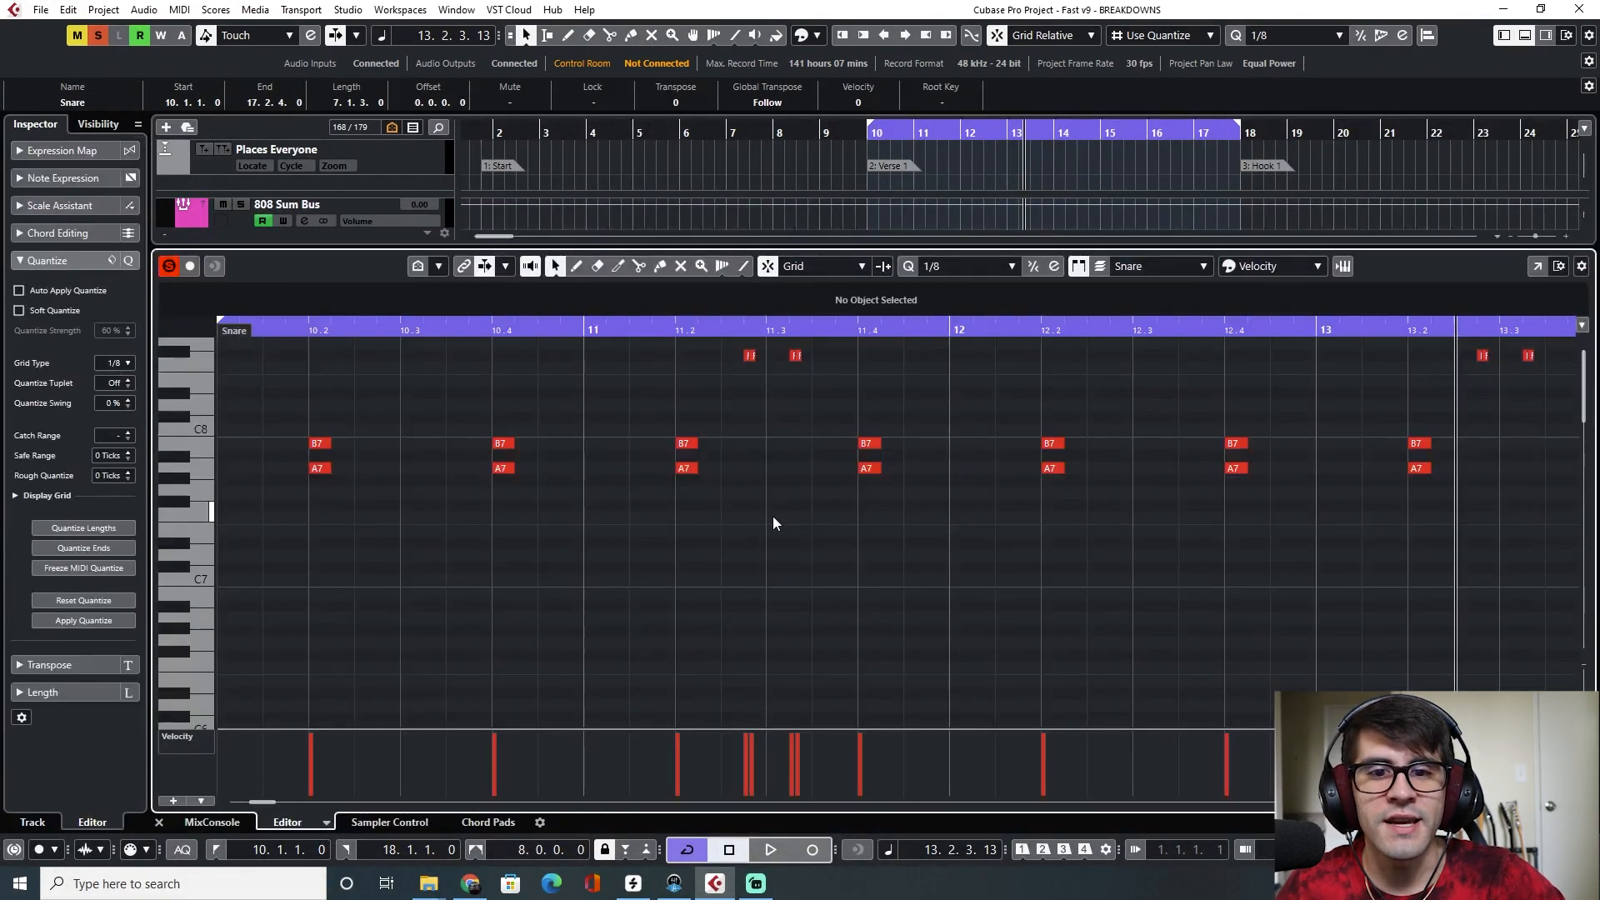
scroll(748, 429, "up", 5)
left_click(698, 346)
left_click(948, 266)
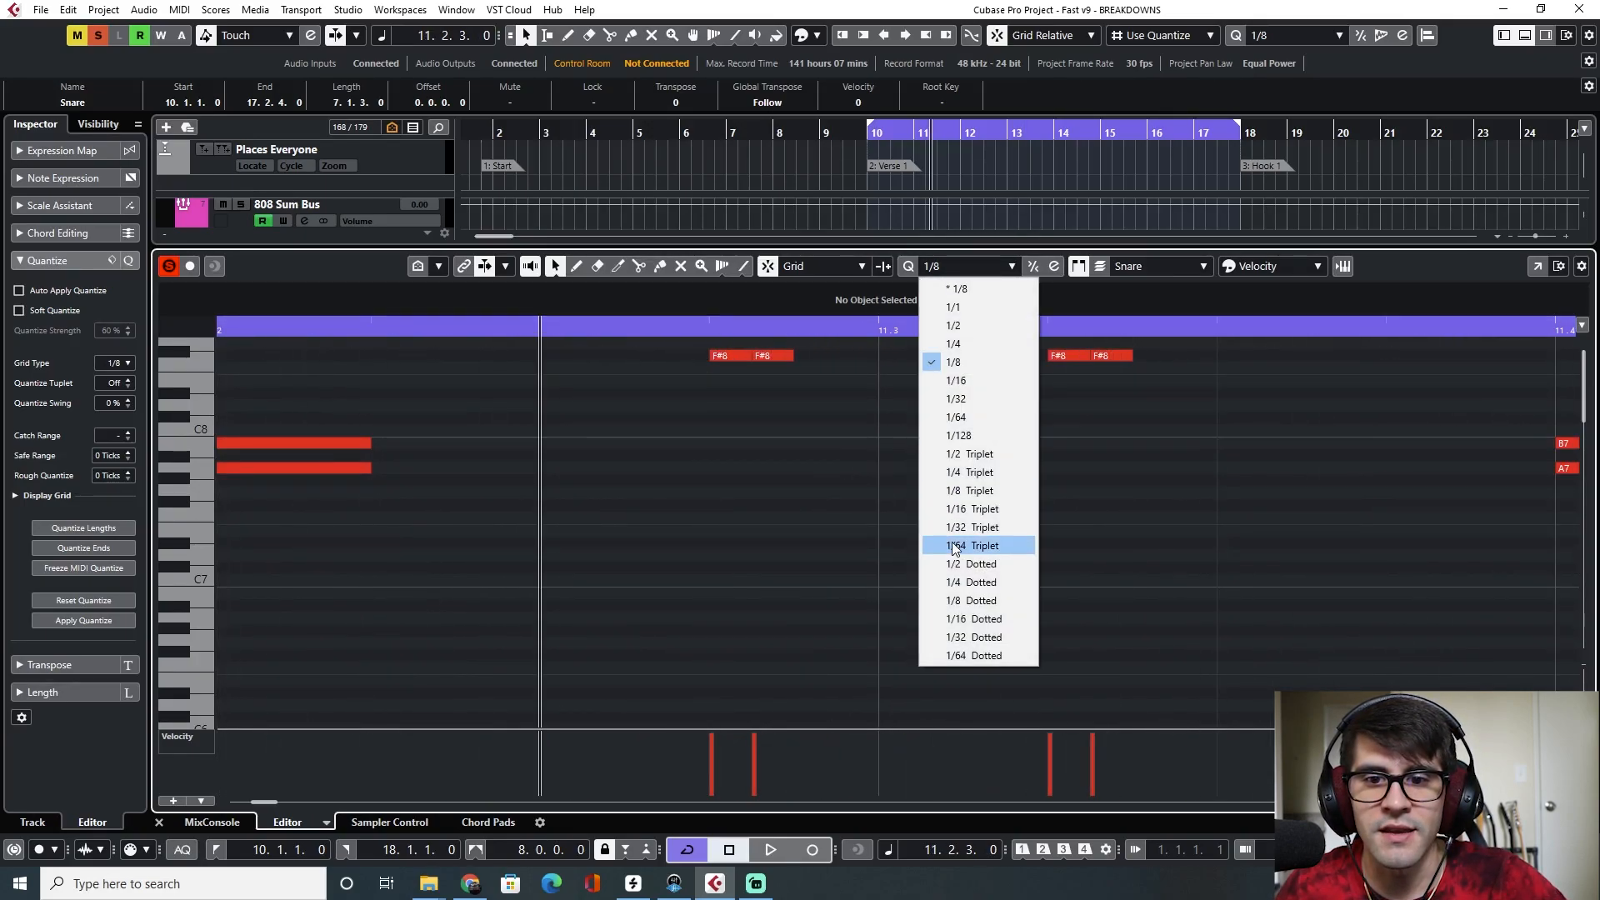
left_click(958, 419)
Play the Snare part from bar 11 and again from the start of Verse 1
left_click(711, 328)
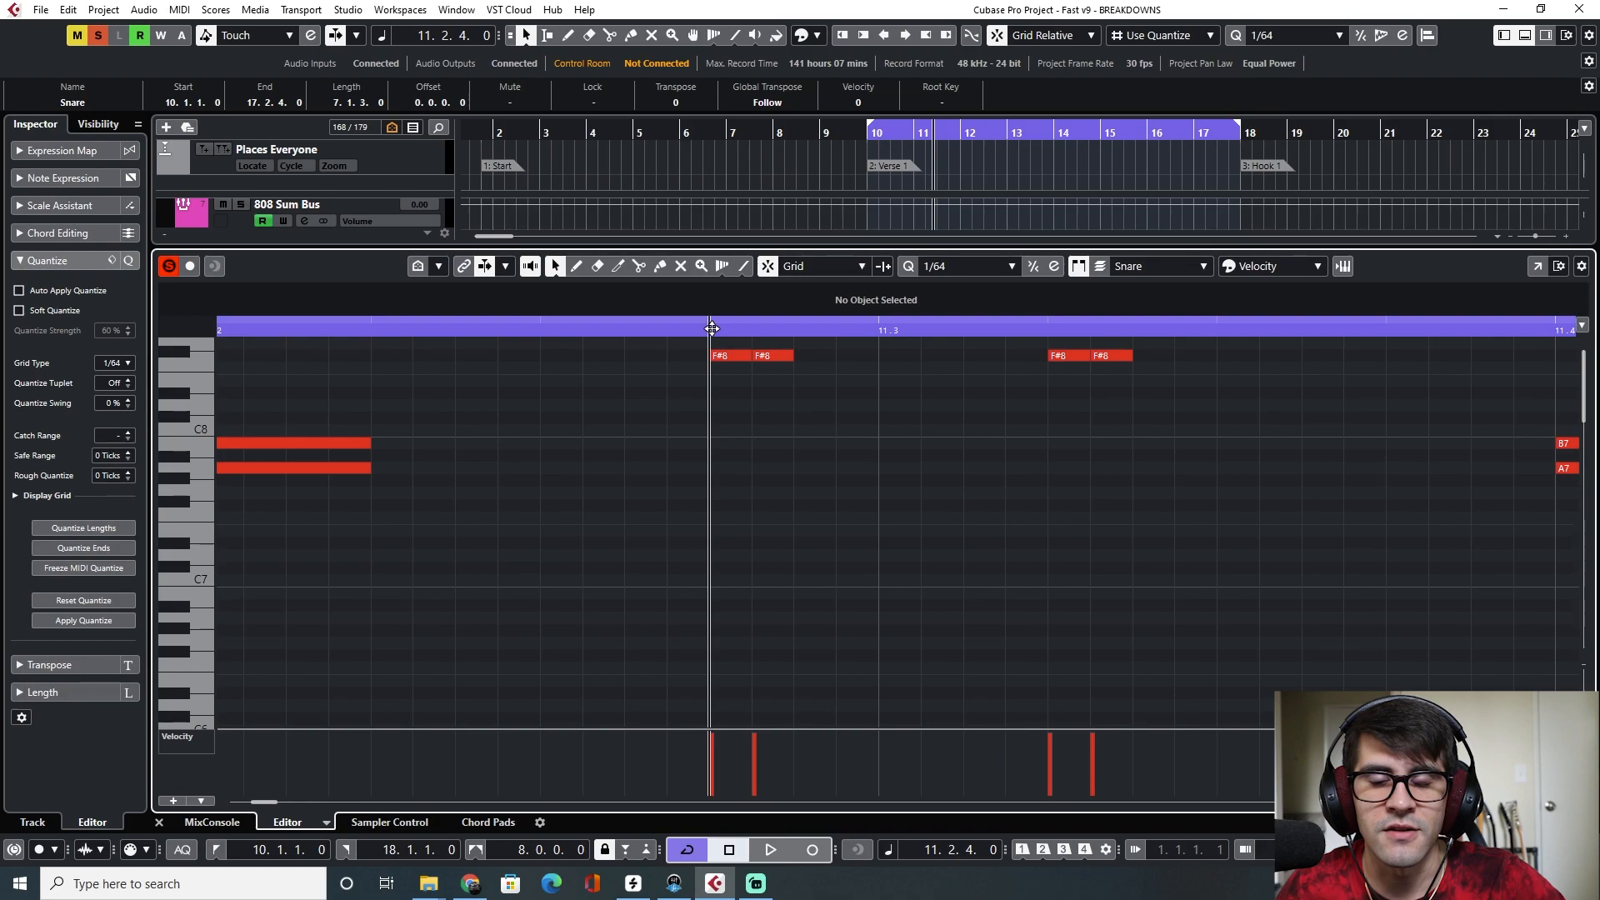
key("space")
scroll(775, 430, "down", 12)
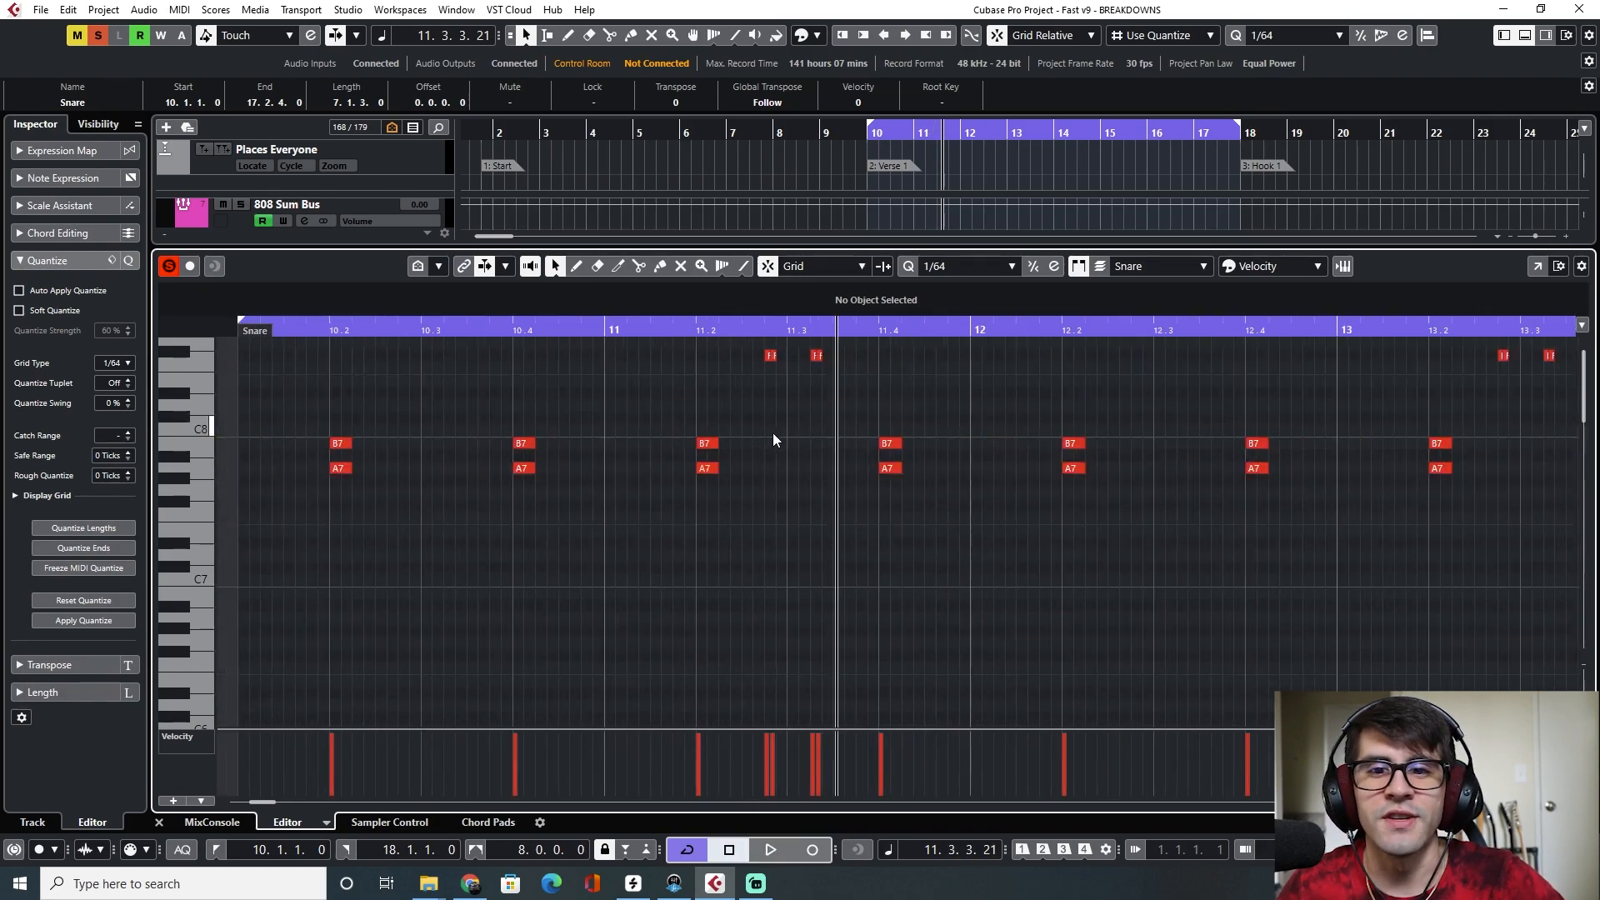
left_click(867, 133)
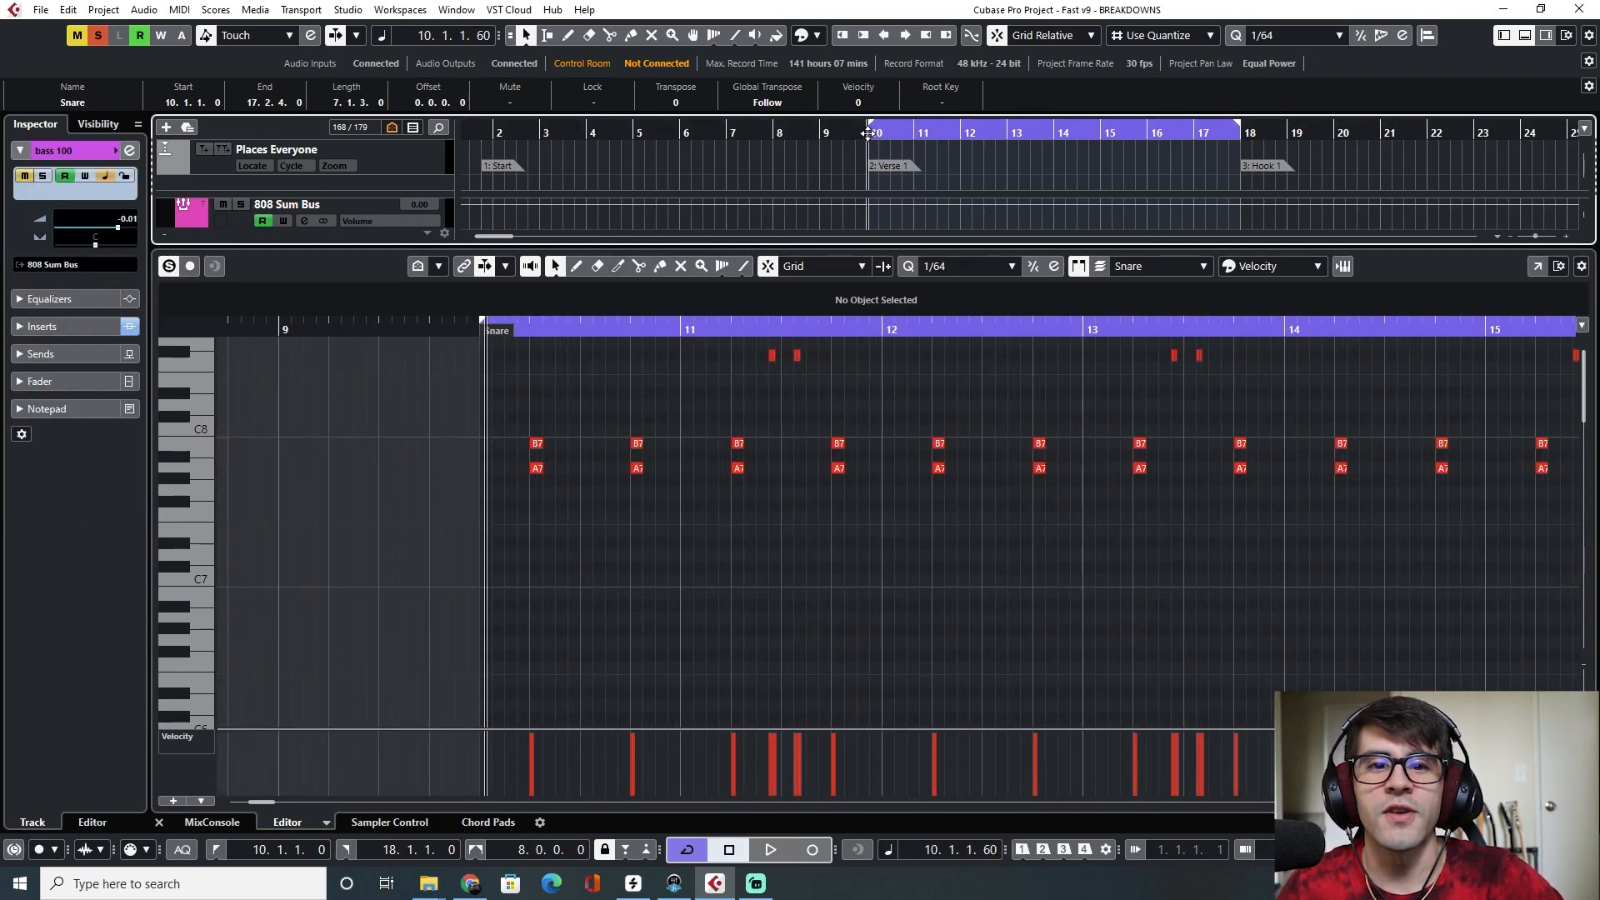
key("space")
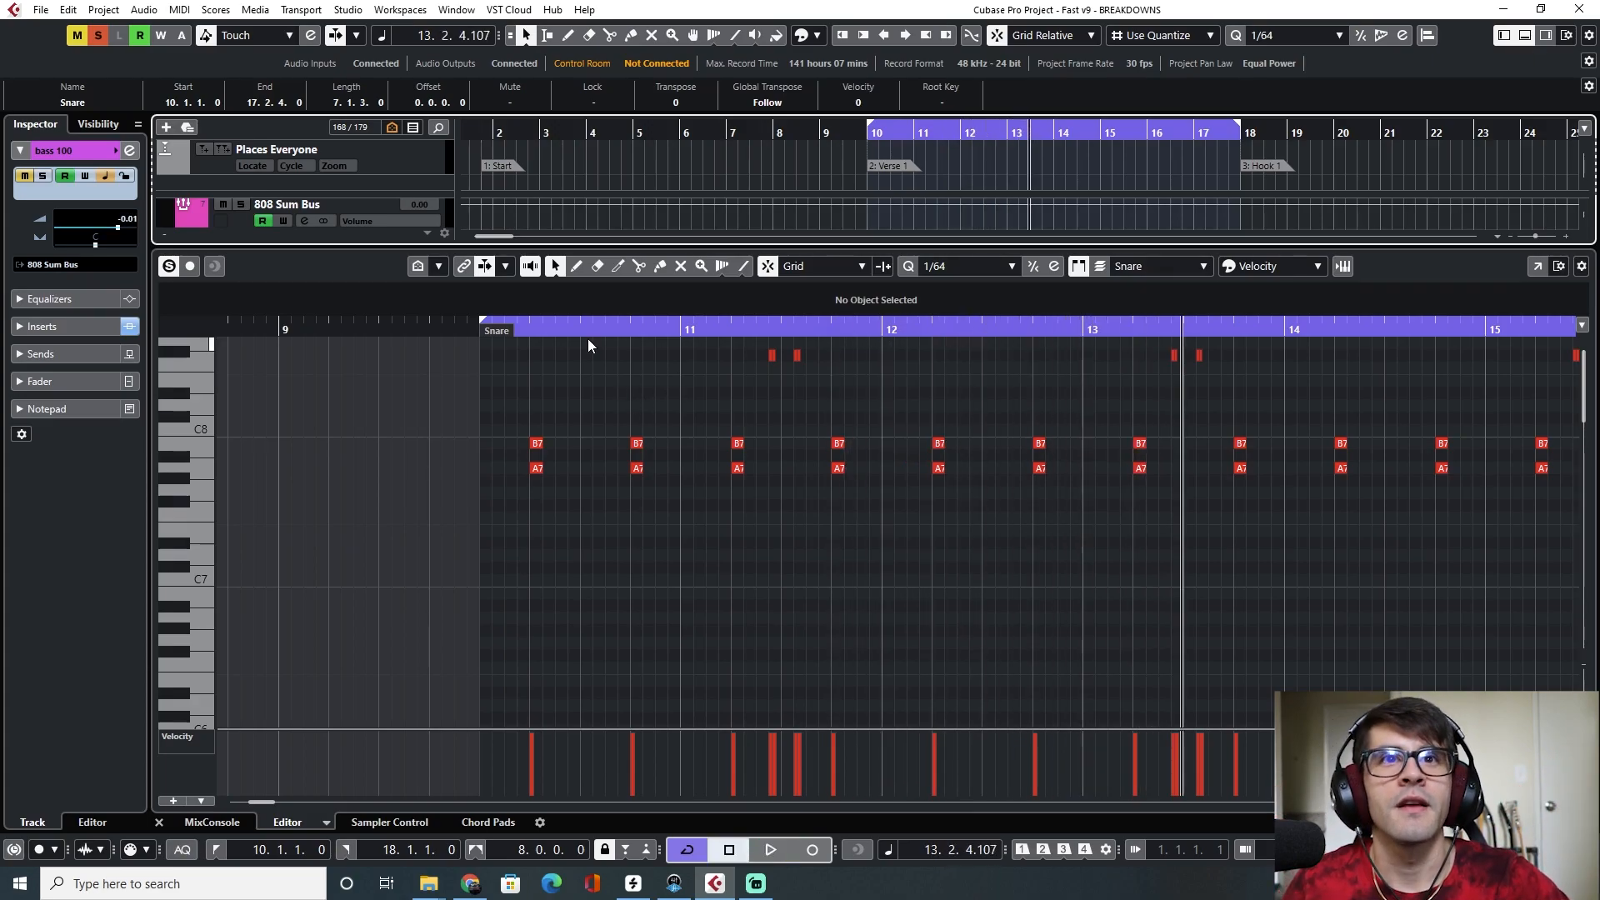
Clear all solo states in the MixConsole and return to the project window
key("F3")
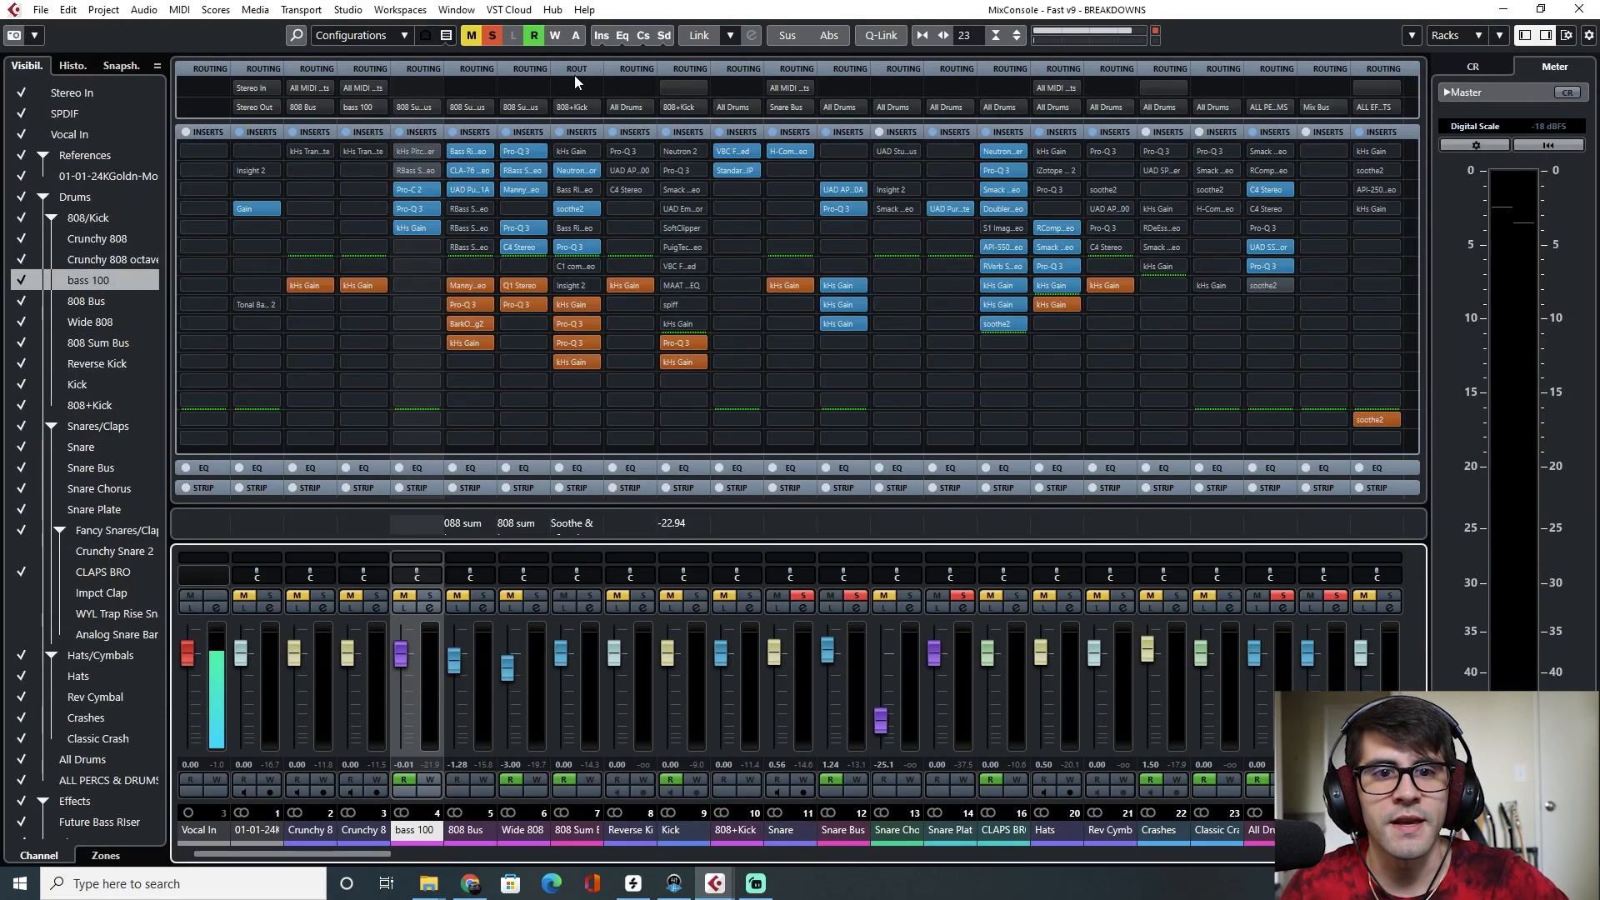
left_click(492, 41)
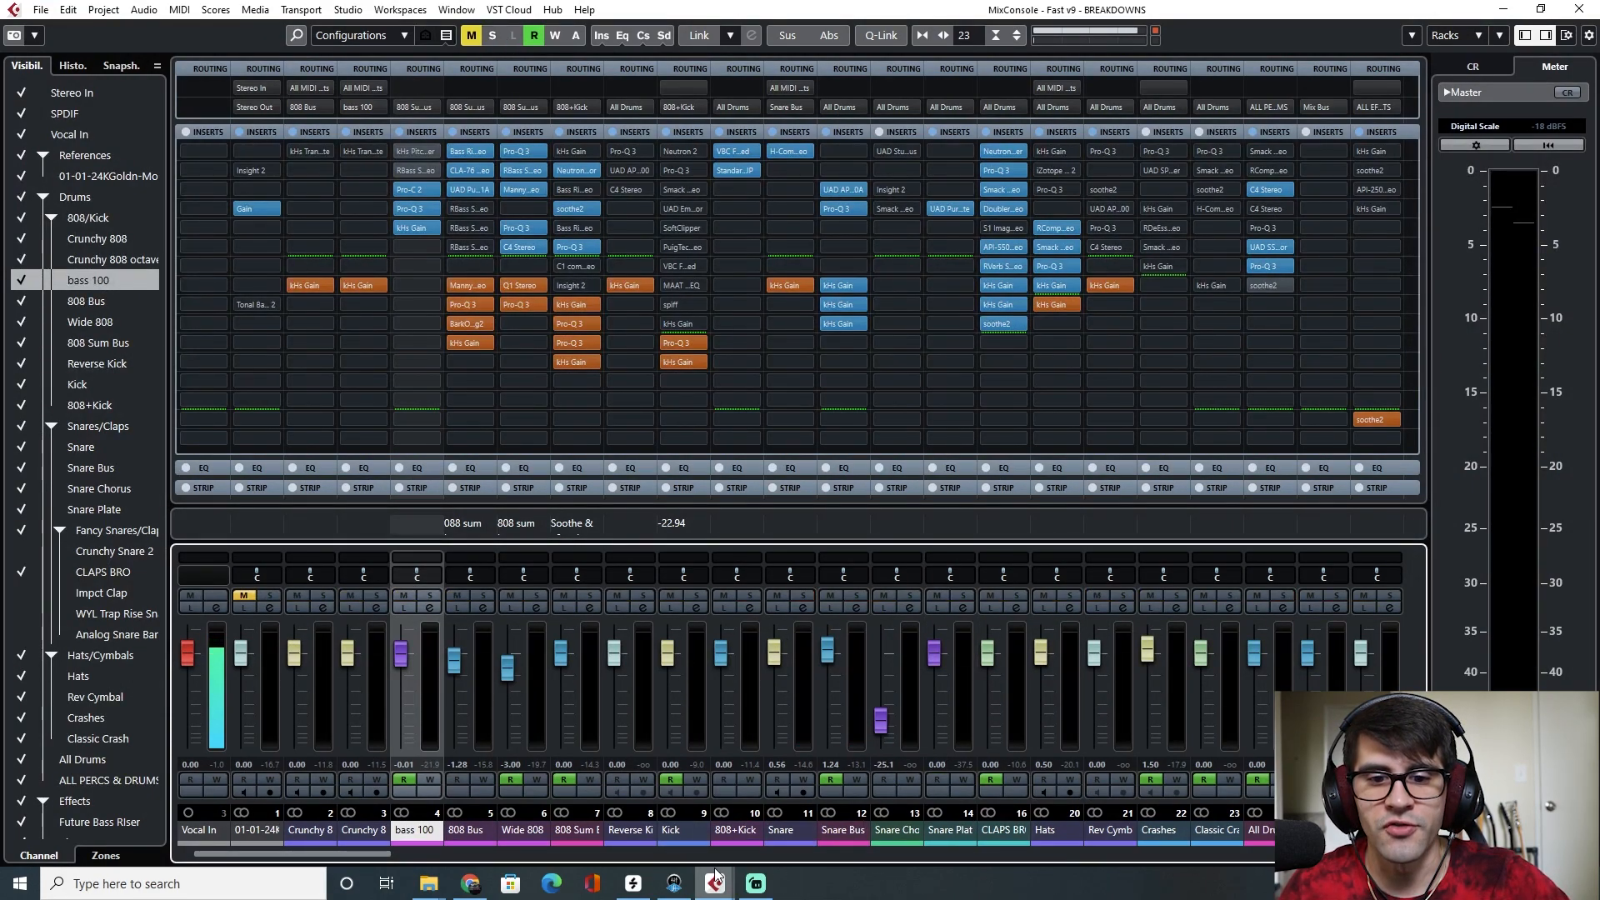
left_click(1070, 595)
key("F3")
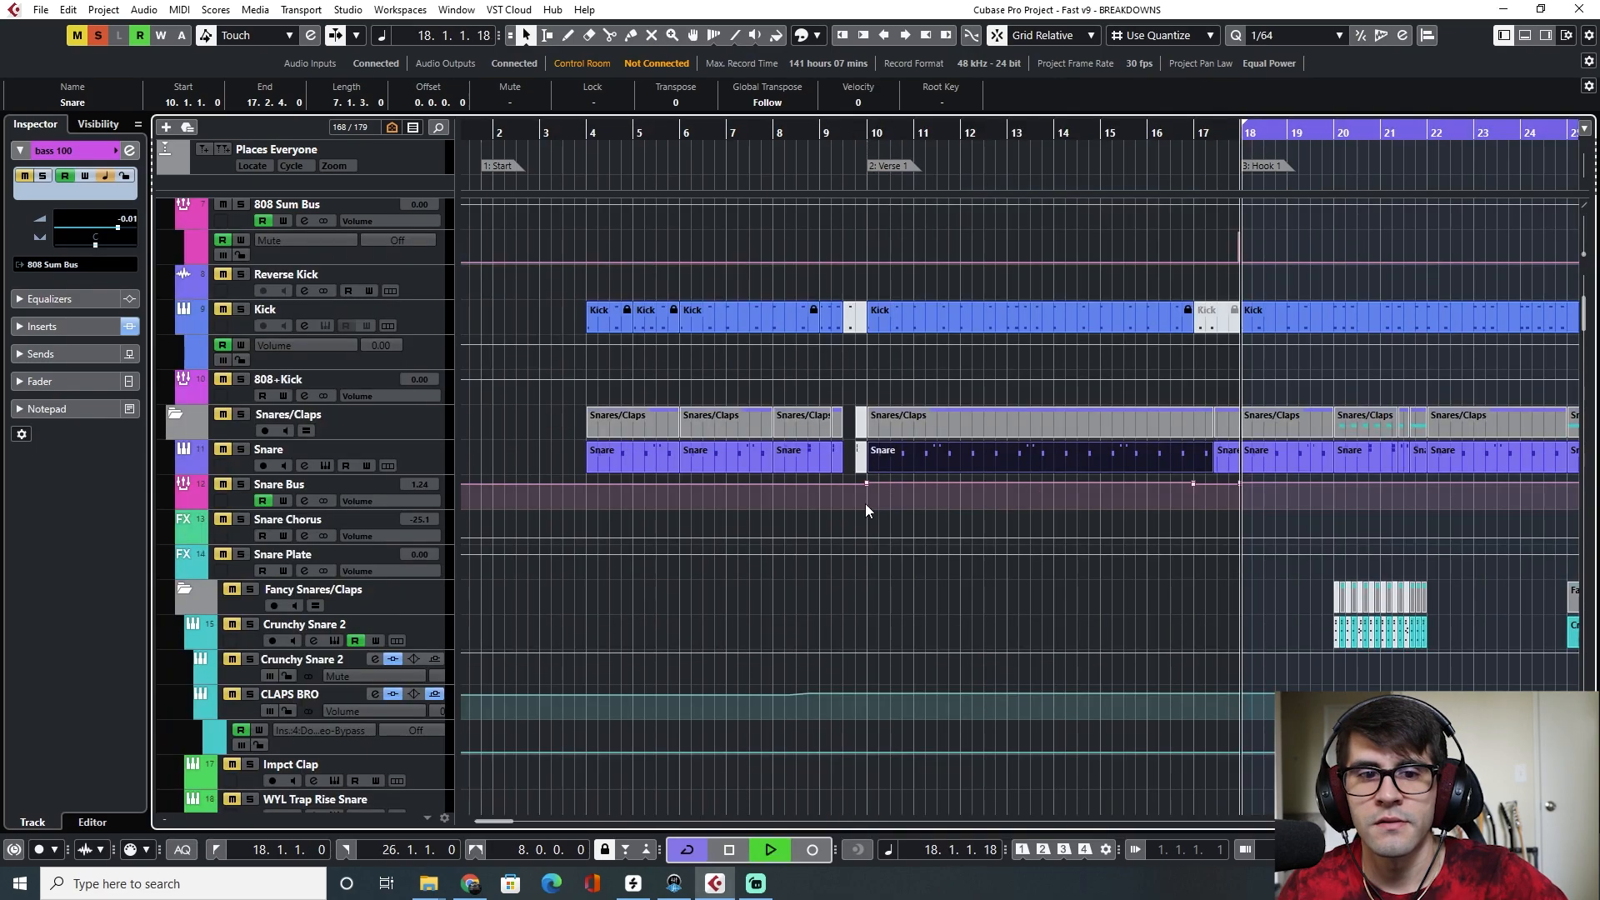
Open the Hats part at Hook 1 in the Key Editor
scroll(772, 473, "right", 4)
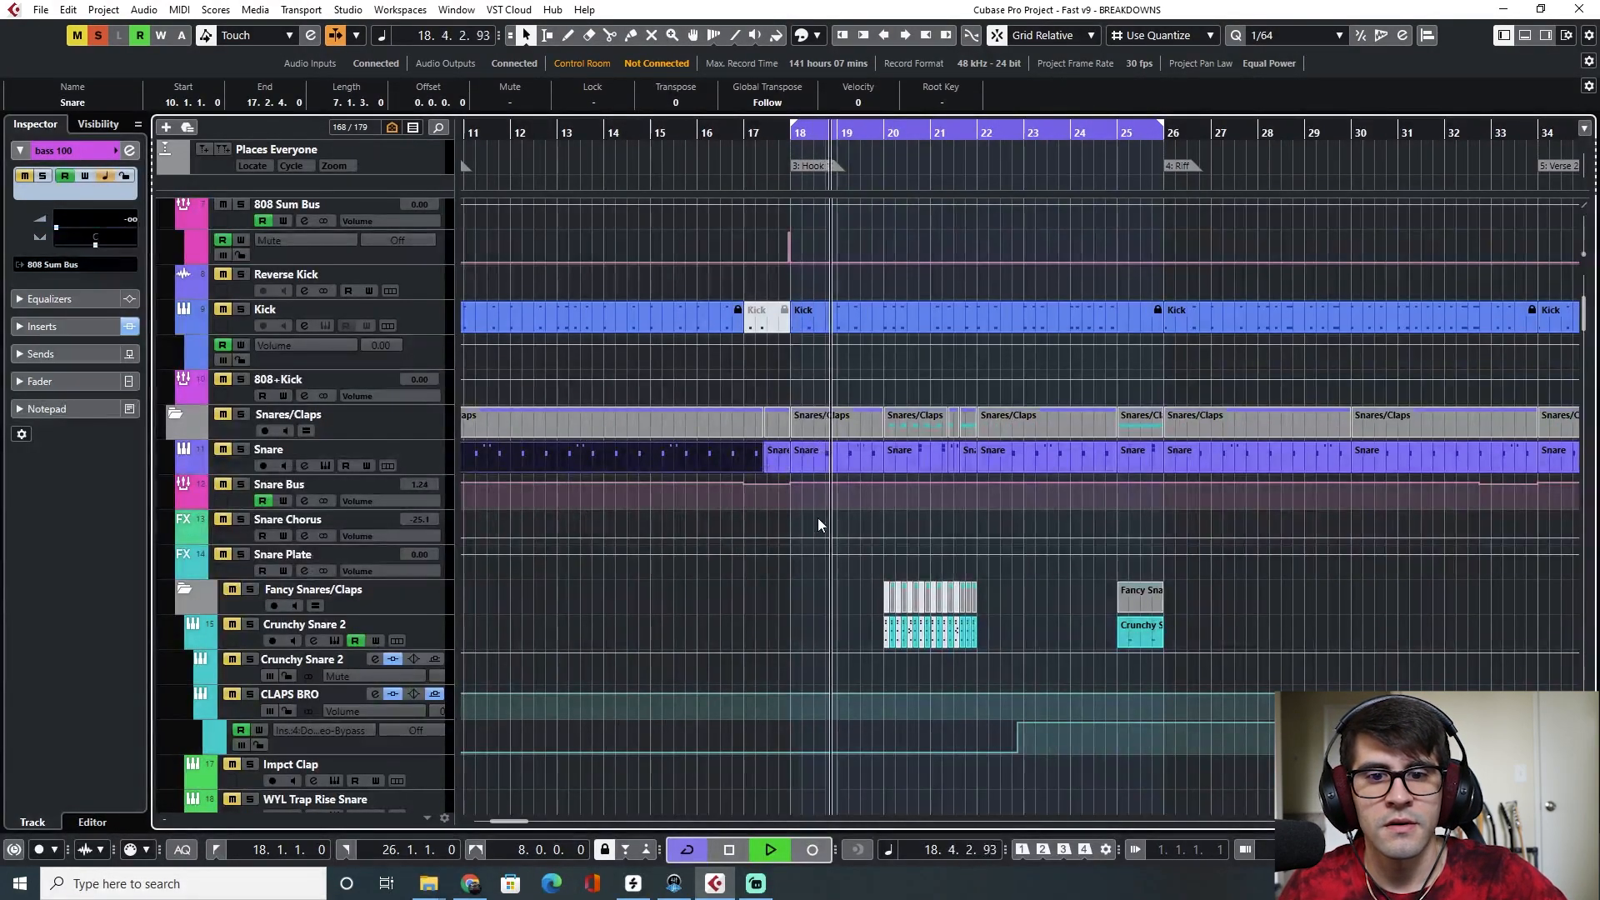
scroll(818, 517, "right", 3)
scroll(818, 518, "down", 5)
scroll(819, 516, "down", 3)
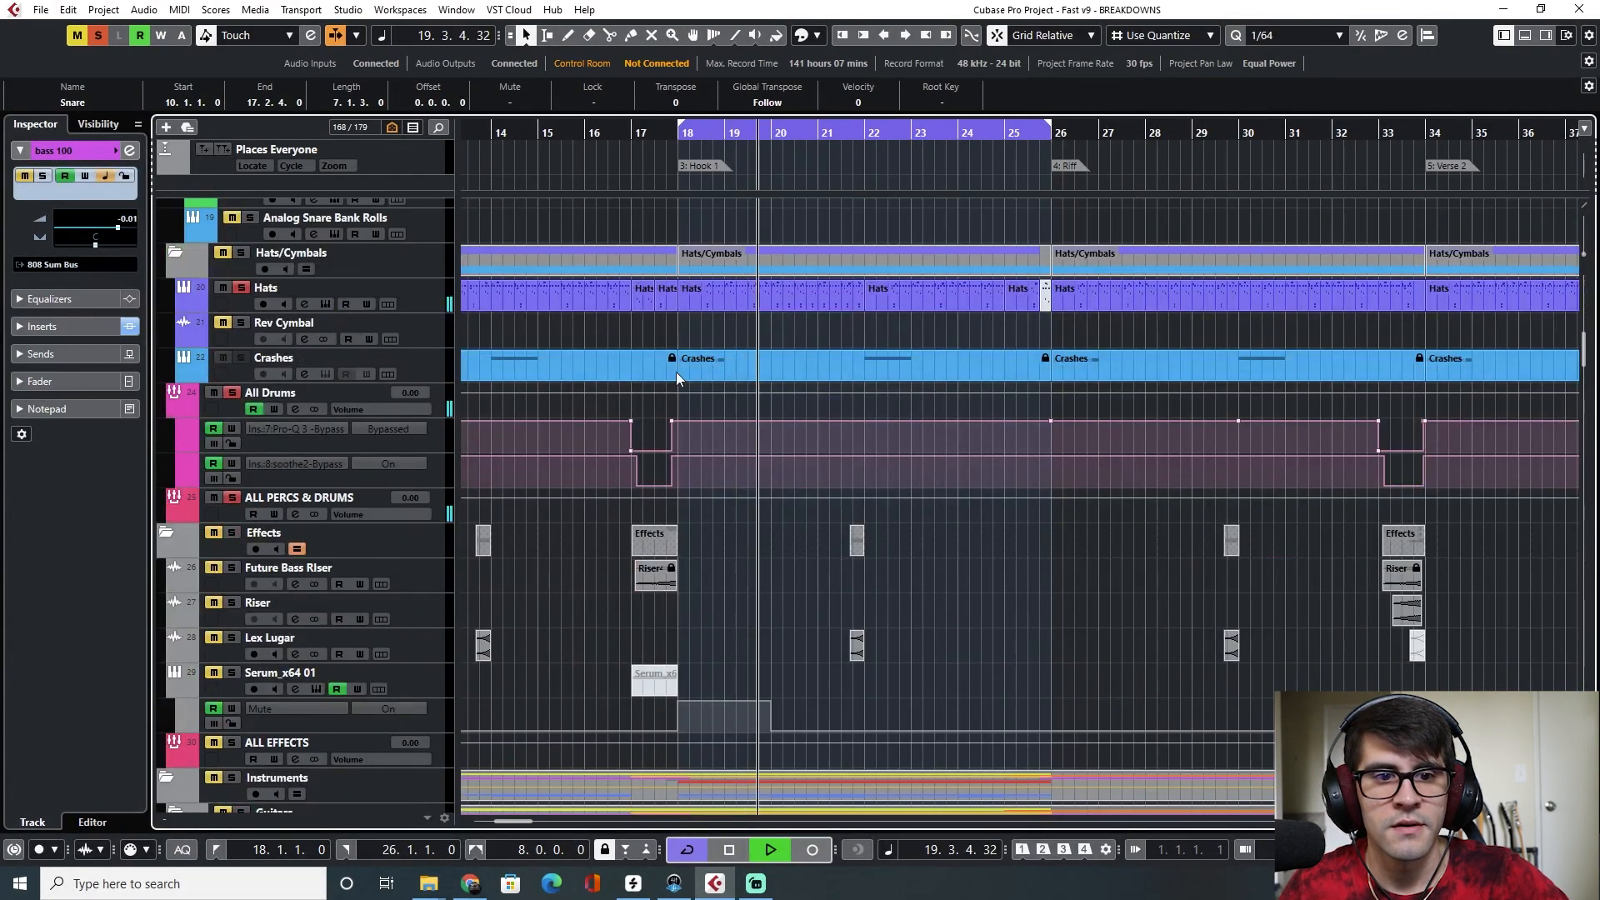
double_click(739, 288)
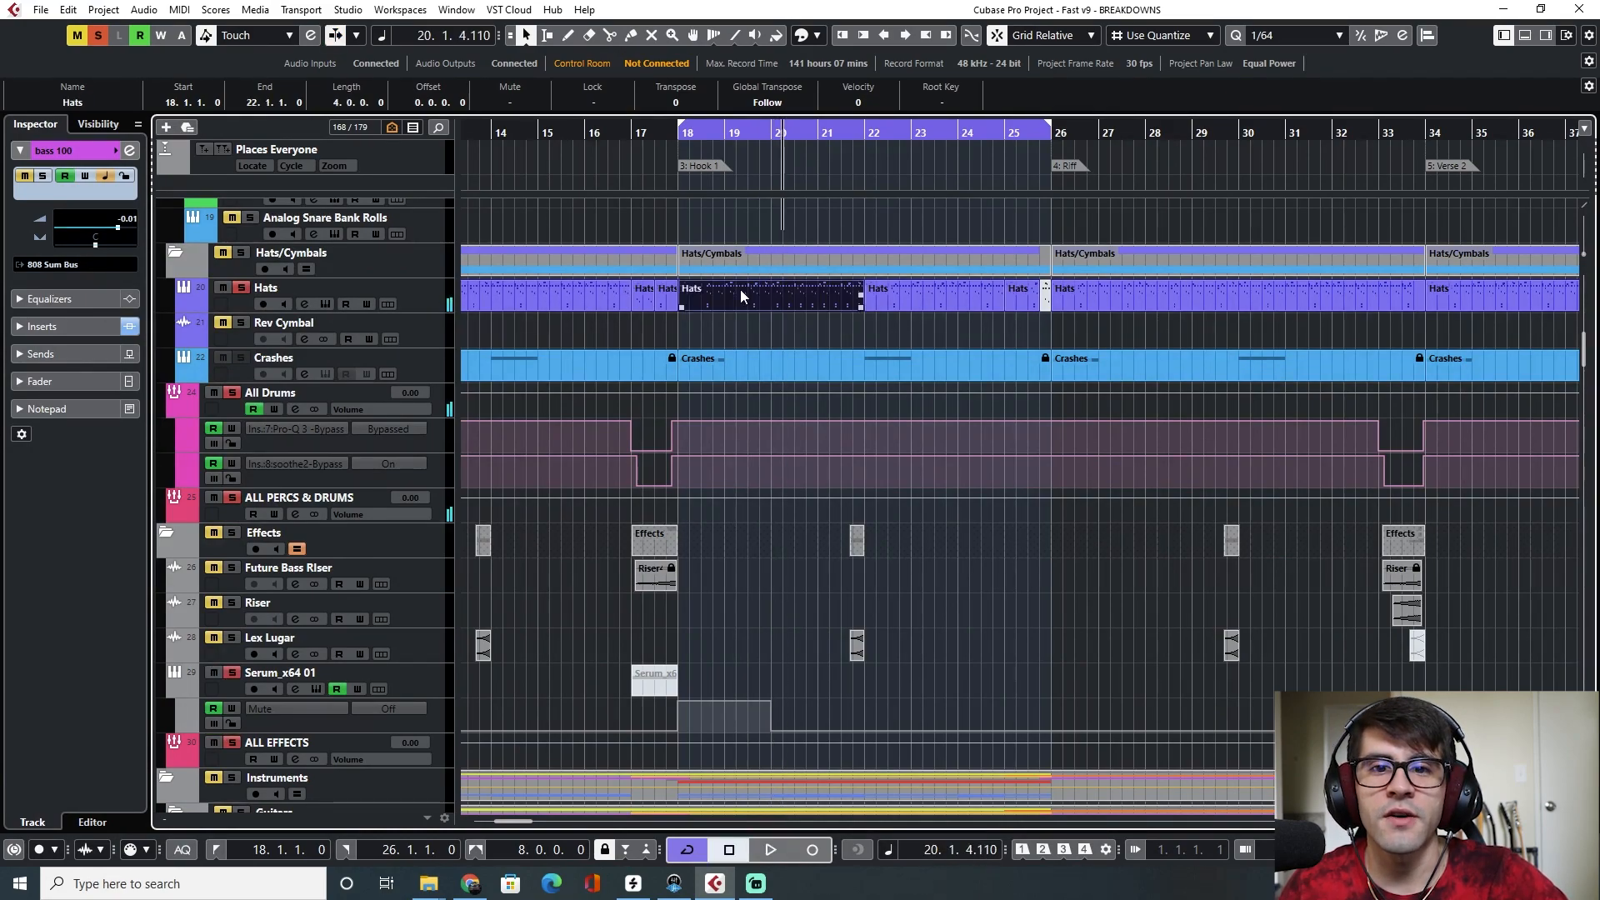
scroll(609, 481, "left", 3)
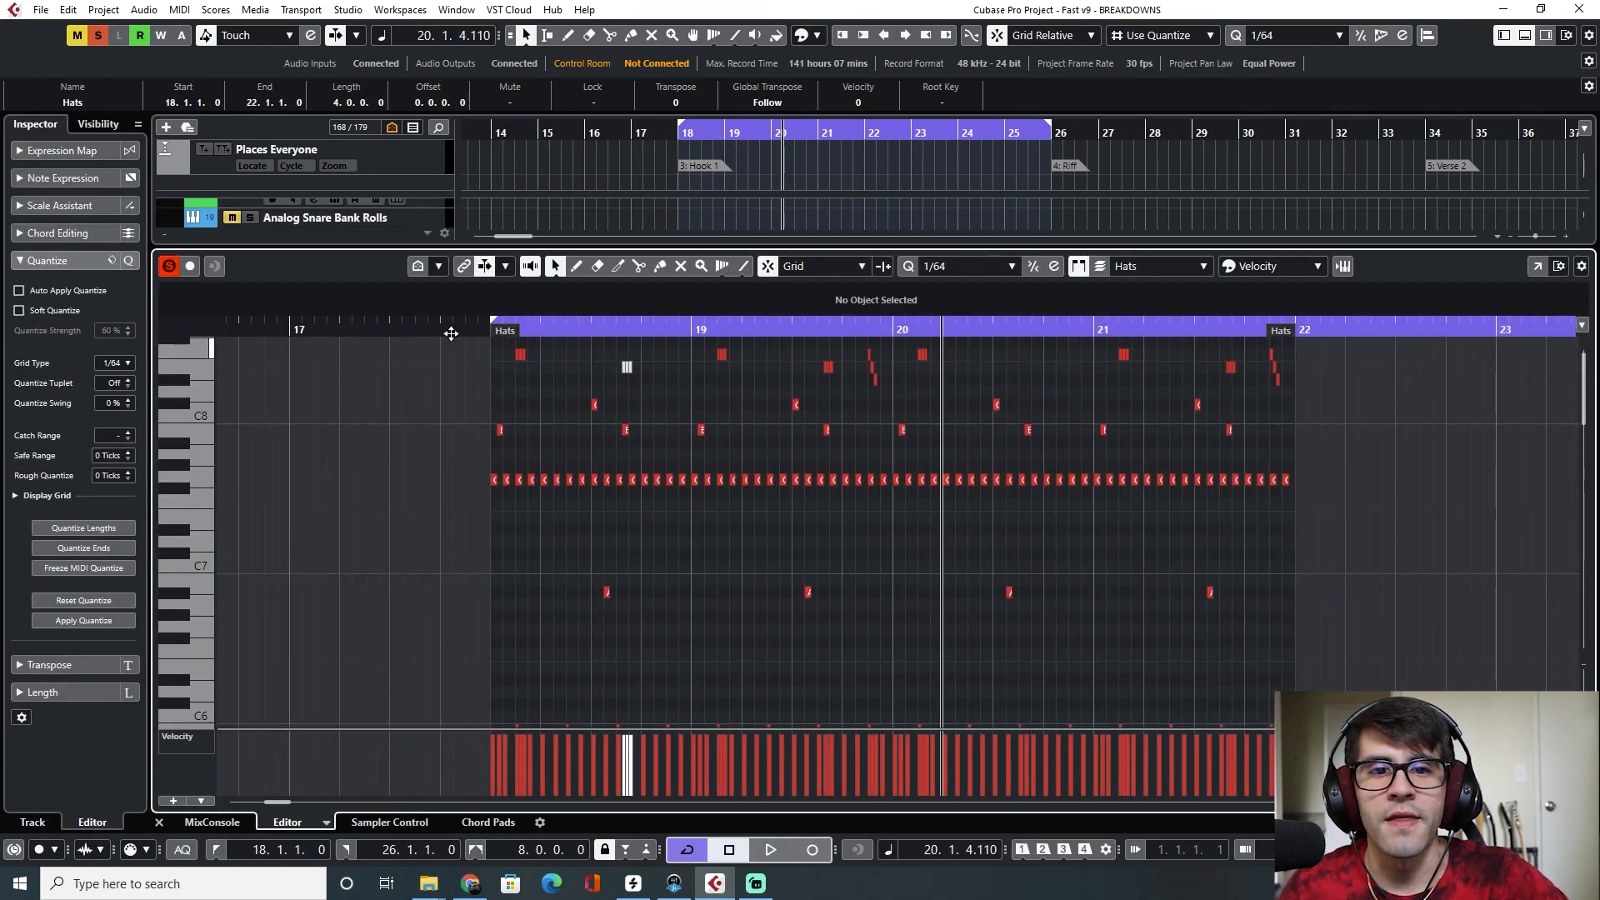
Zoom in on the Hats part and play it from the start of Hook 1, then zoom back out and stop
left_click(487, 331)
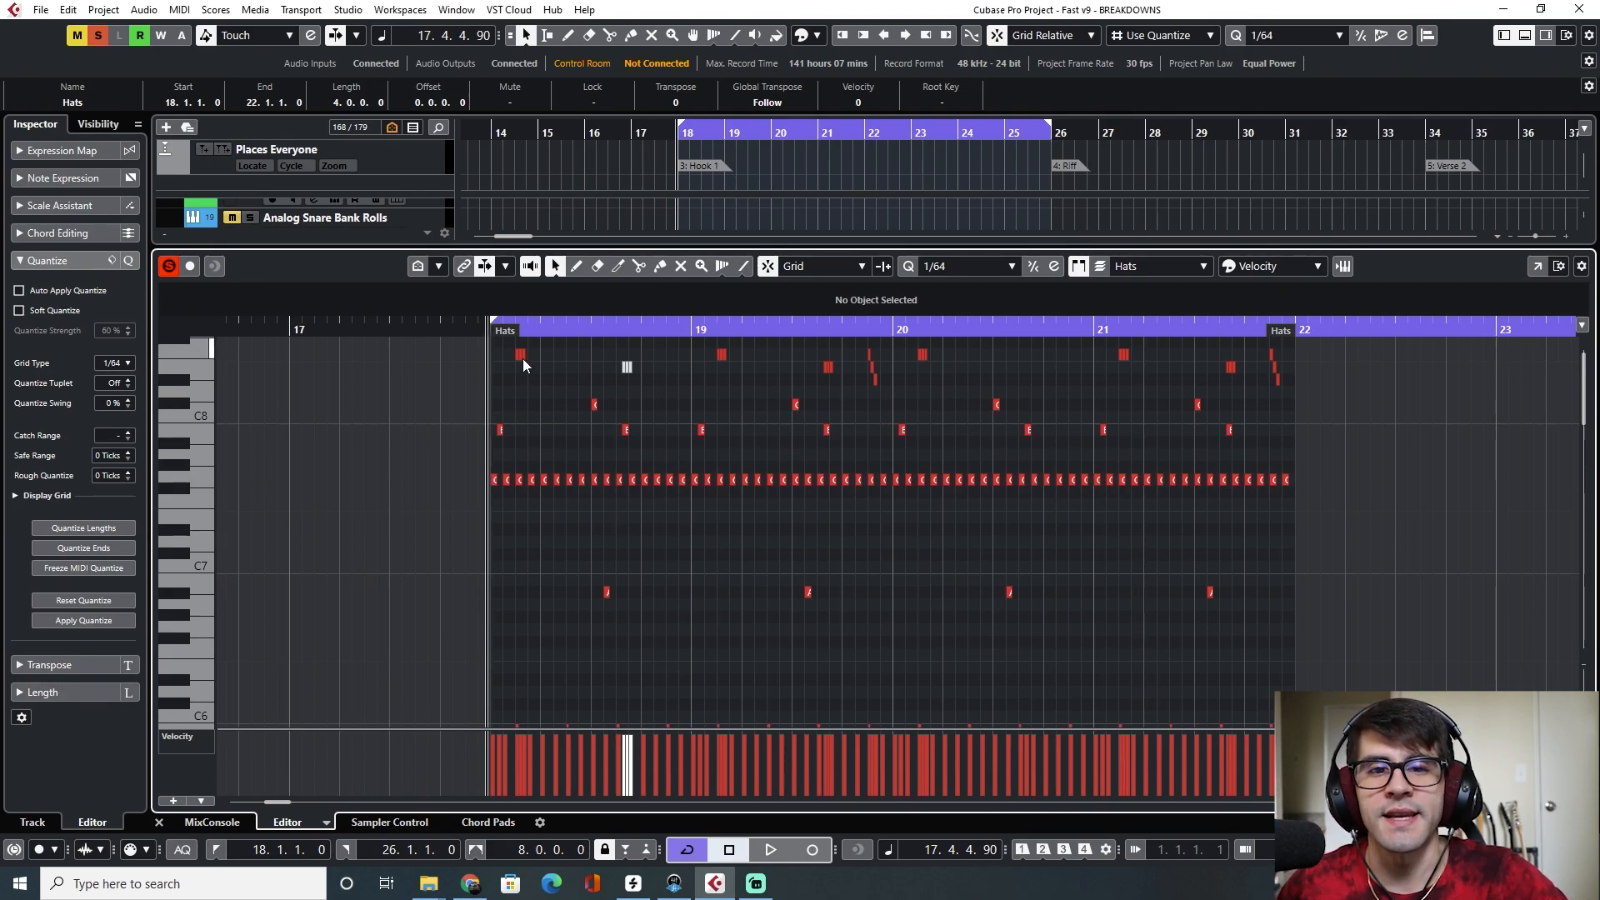
key("h")
key("h")
key("h")
key("space")
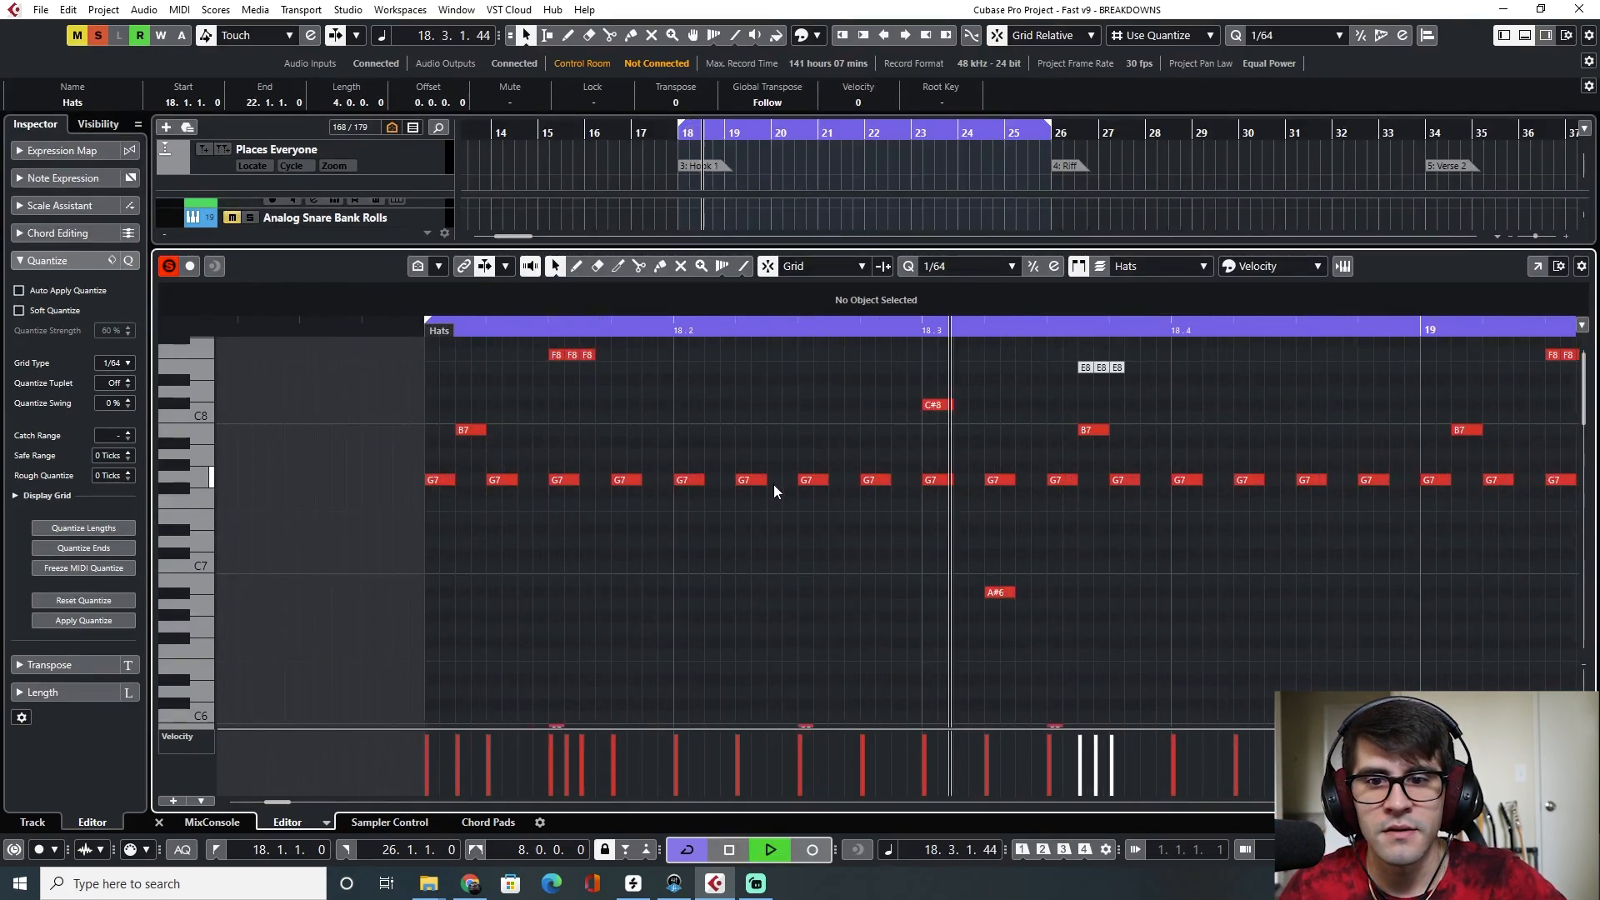
key("g")
key("g")
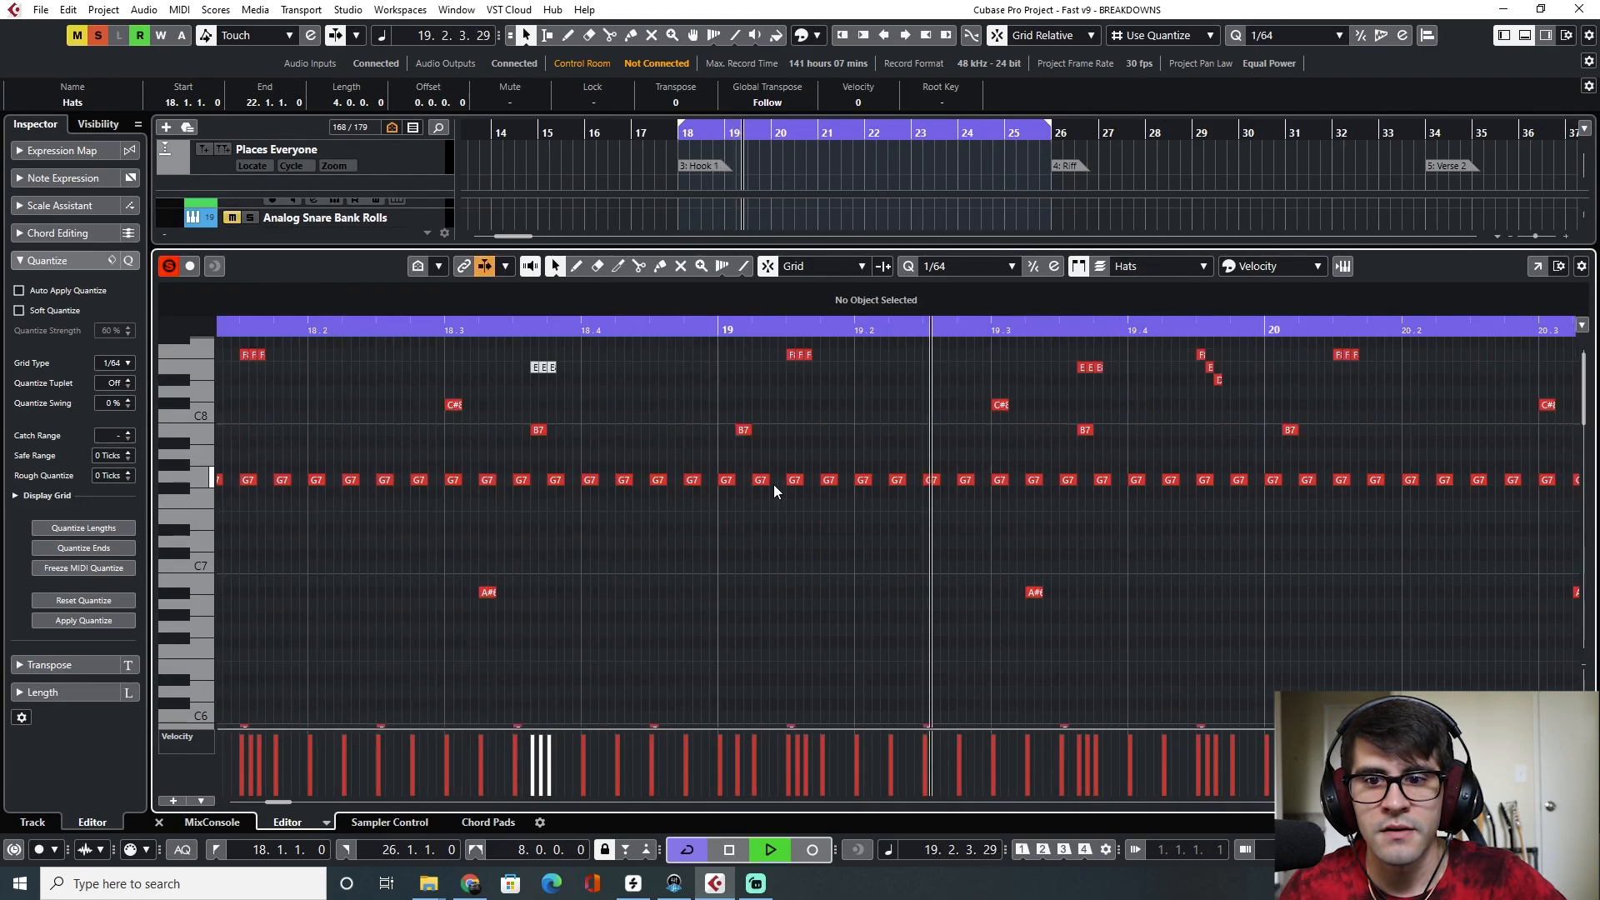
key("space")
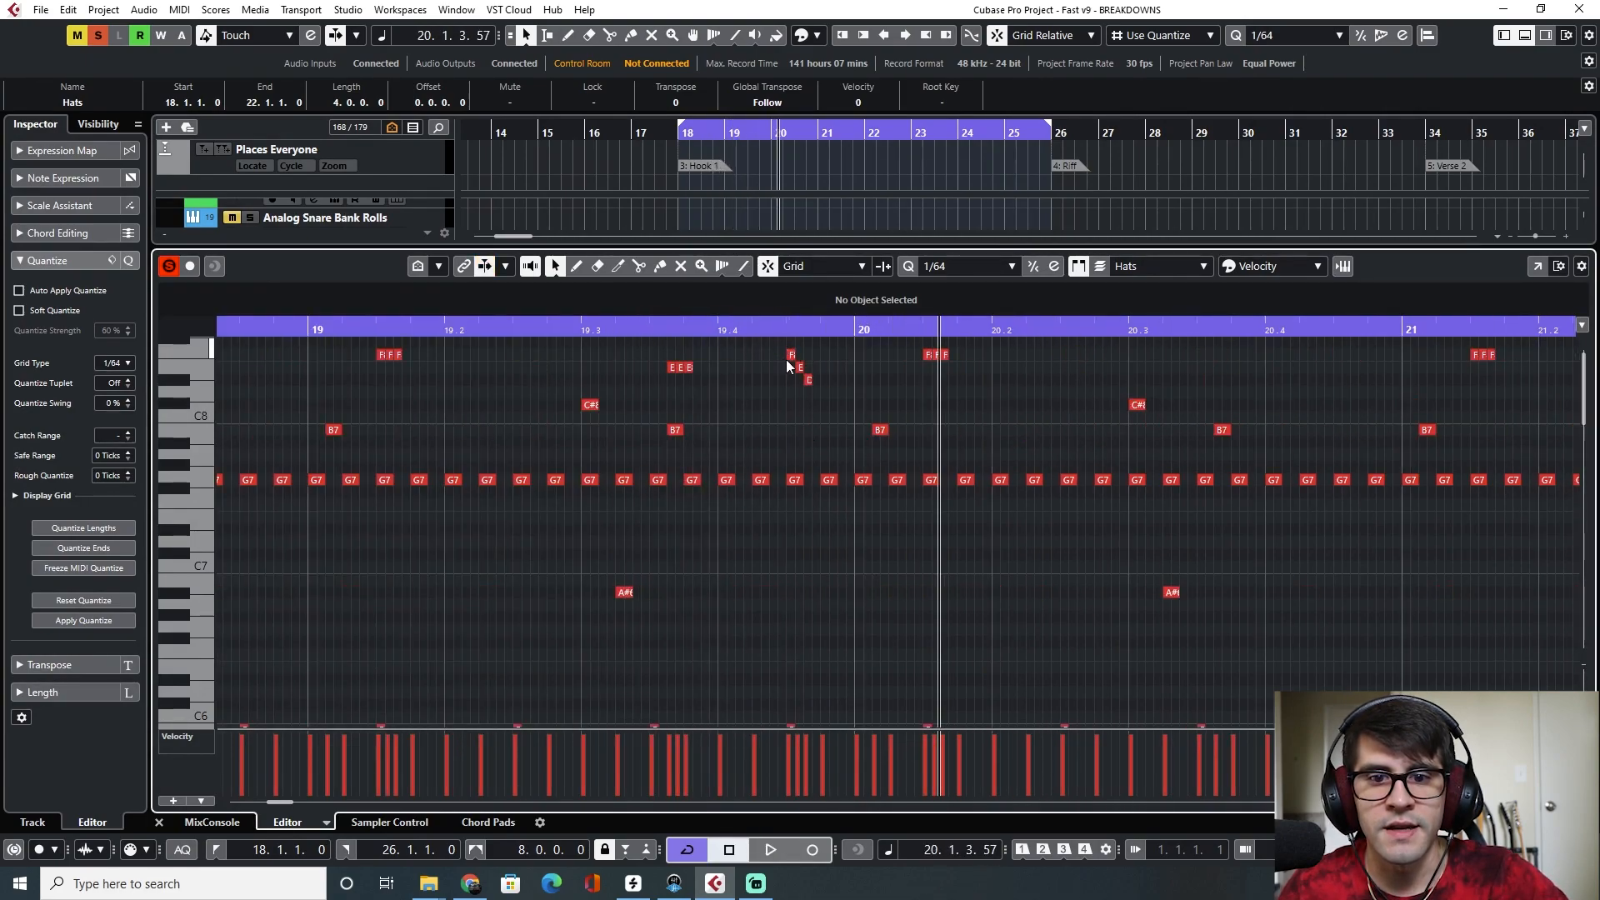
Select the individual hi-hat roll notes just before bar 20 to inspect their pitches
left_click(806, 380)
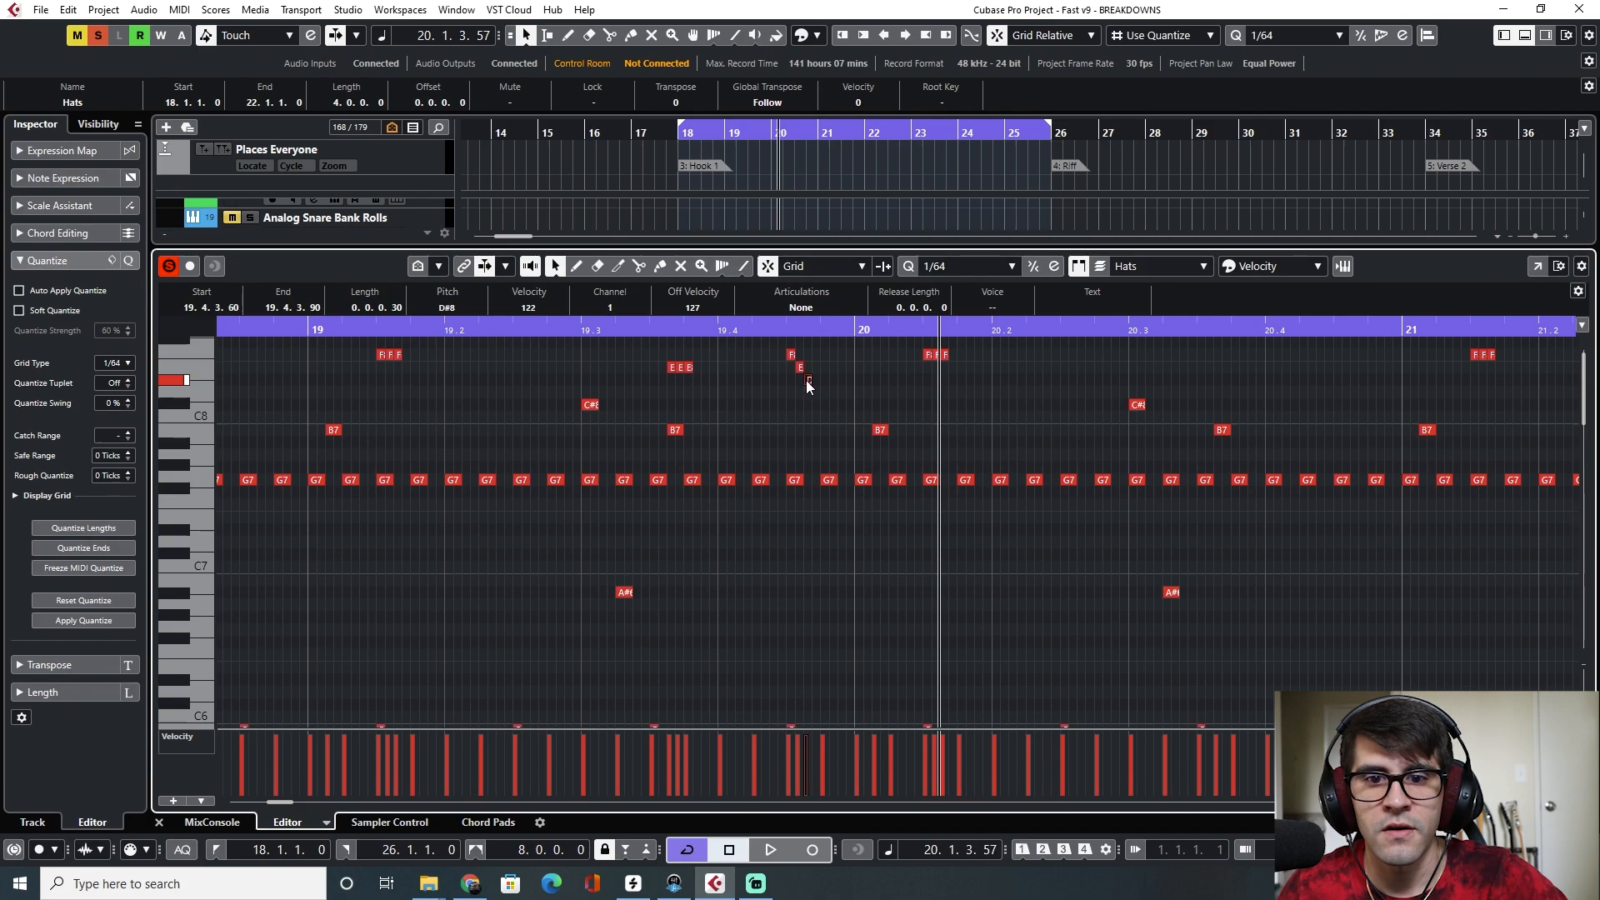
left_click(790, 356)
left_click(799, 371)
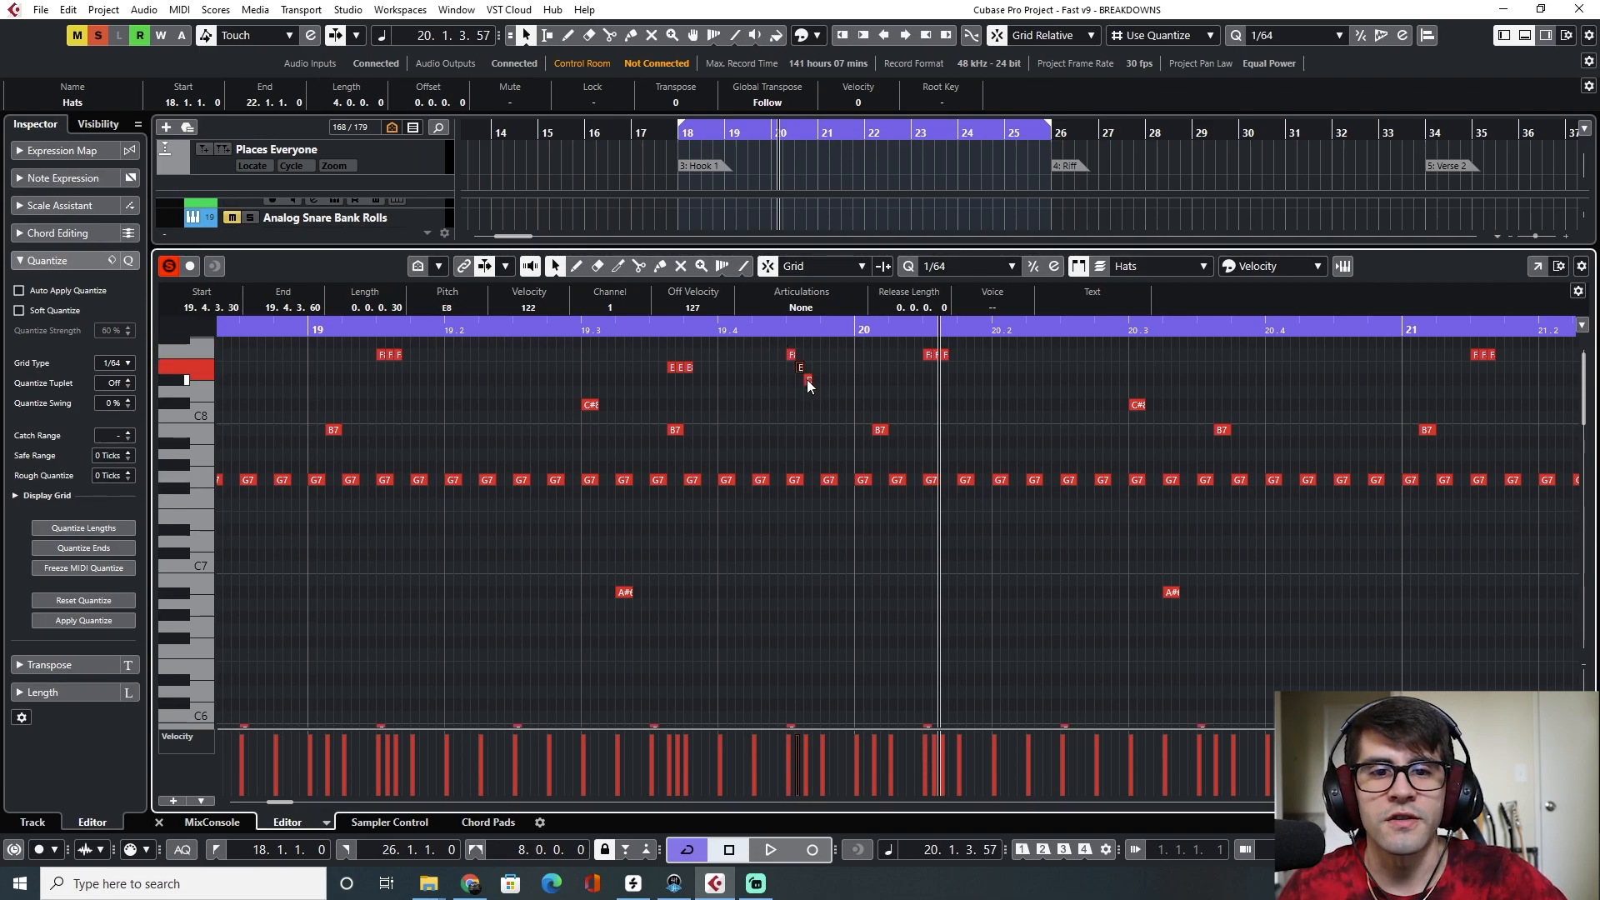
Open the Hats track's Battery instrument from the MixConsole and audition the hi-hat pads in row G
key("F3")
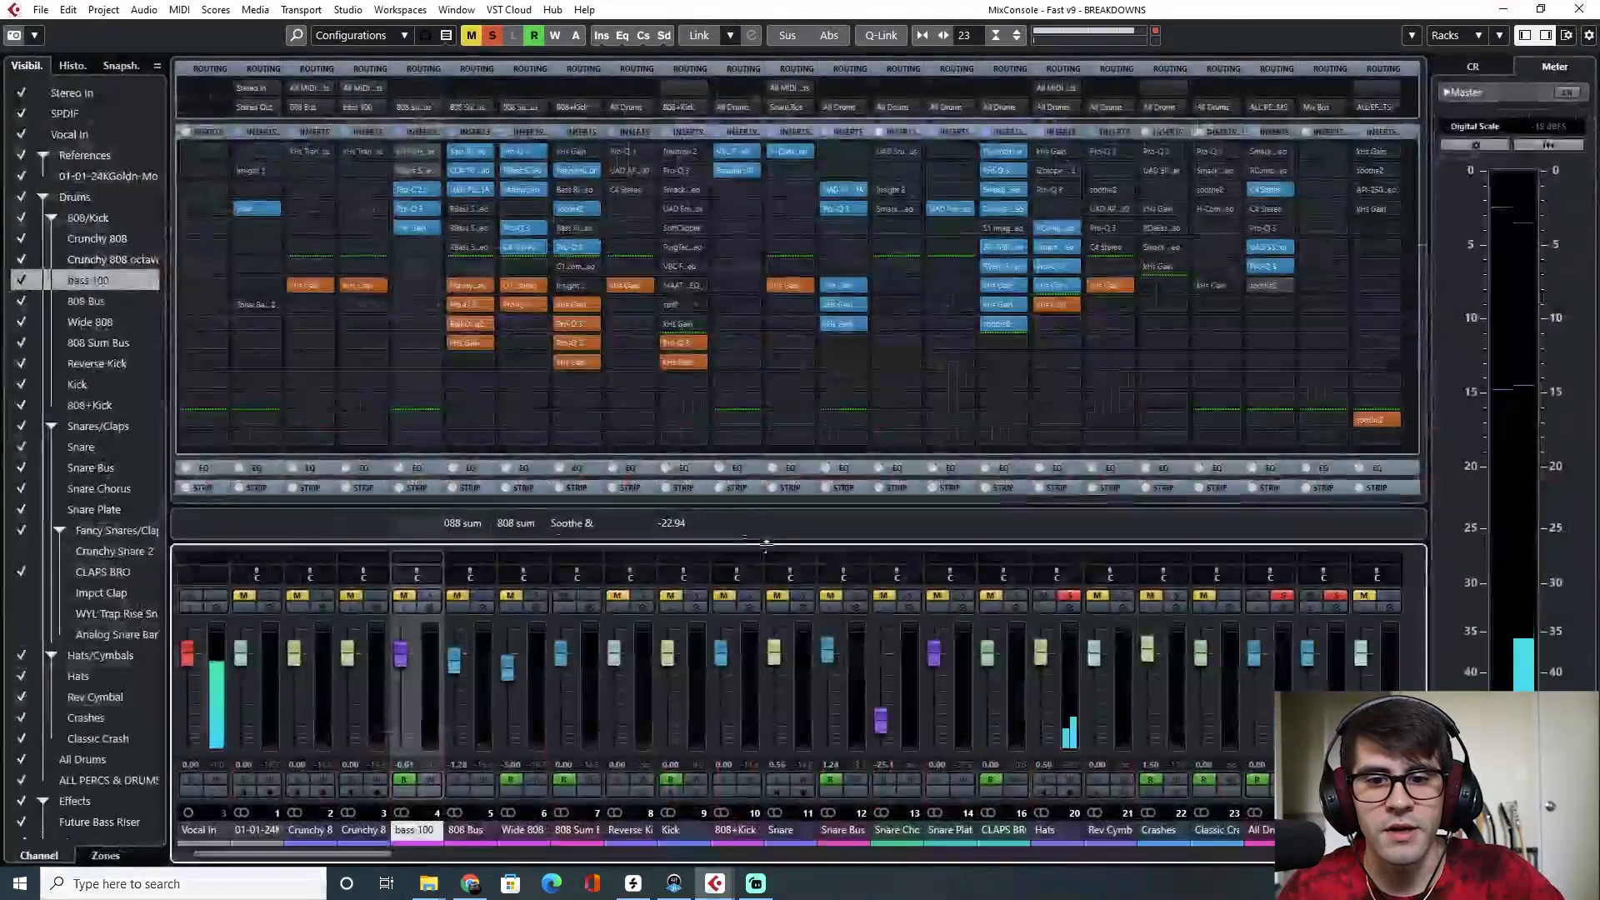
left_click(1046, 831)
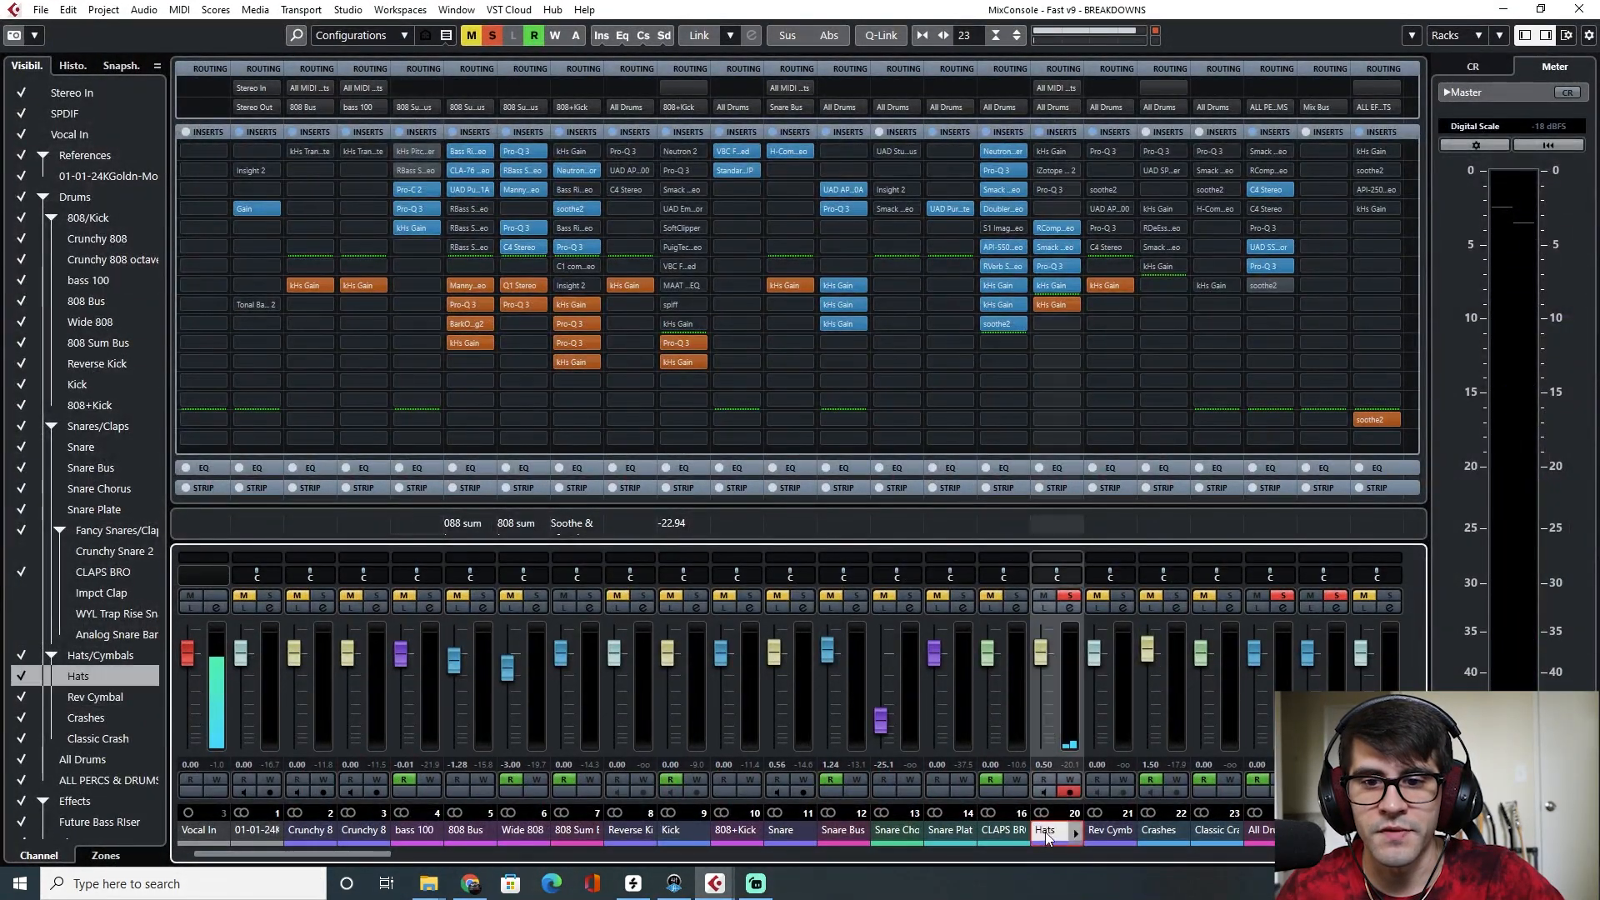
left_click(1072, 606)
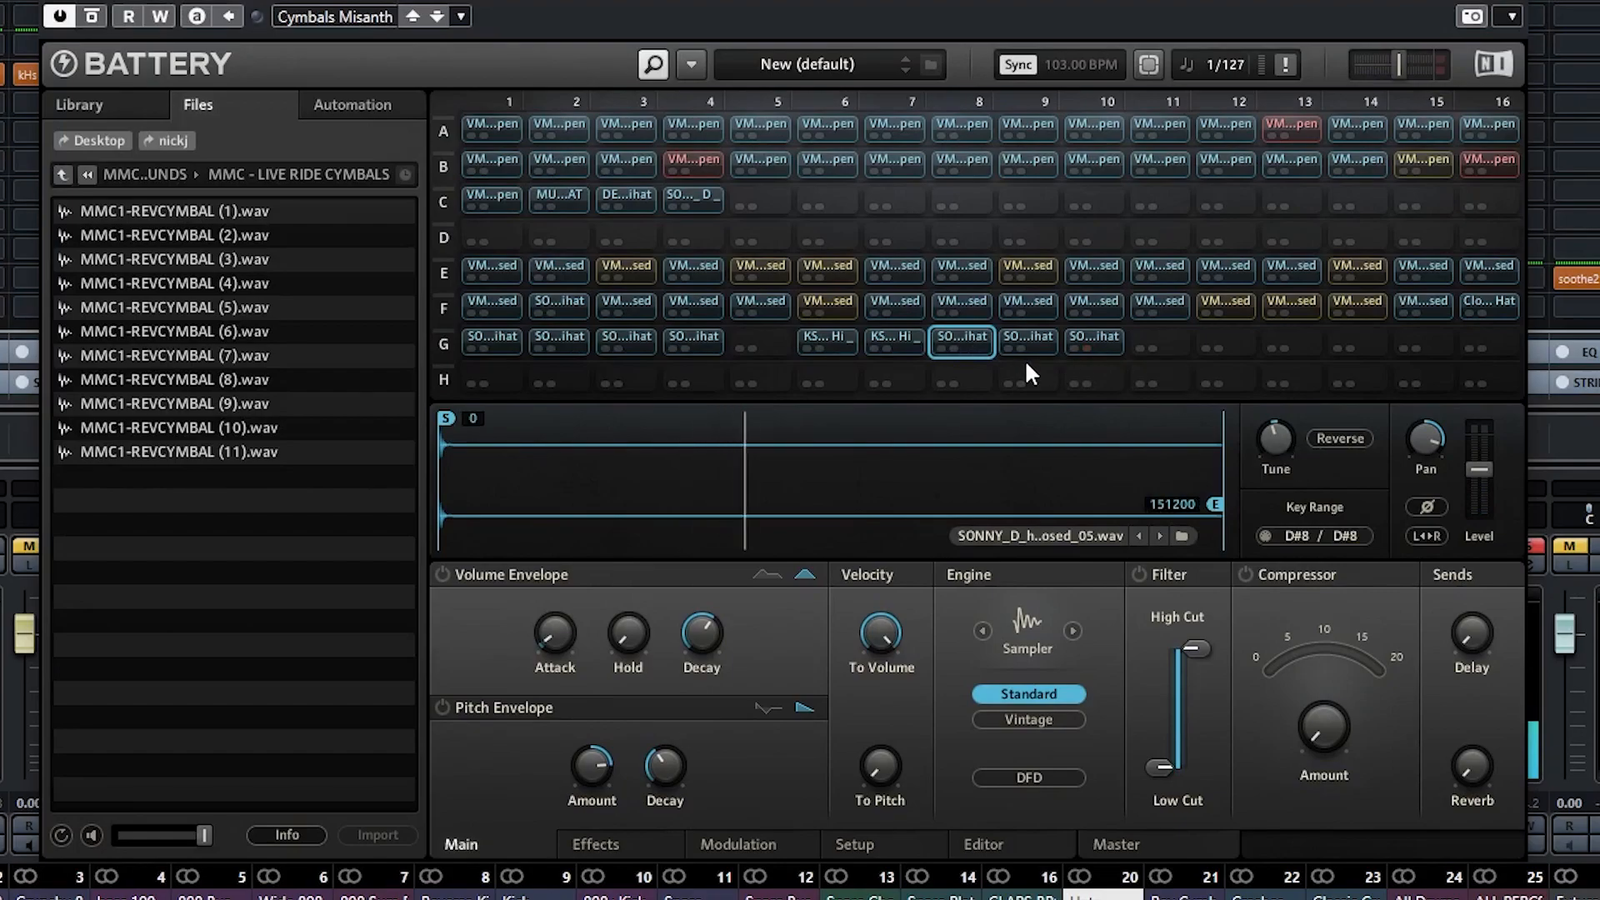
left_click(1032, 339)
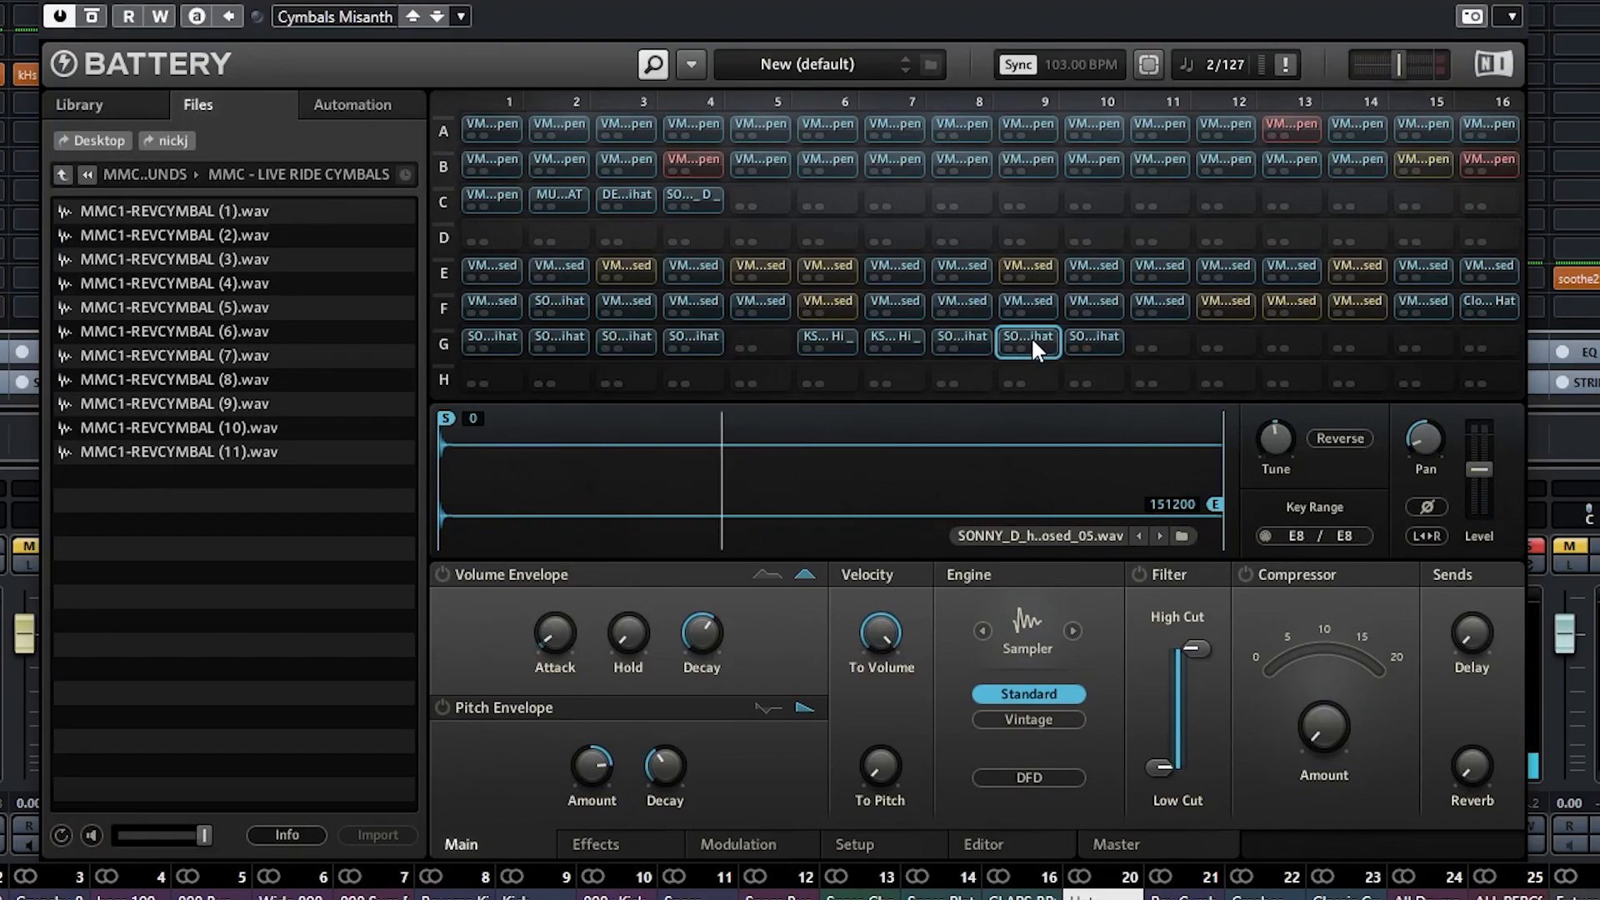
left_click(1107, 338)
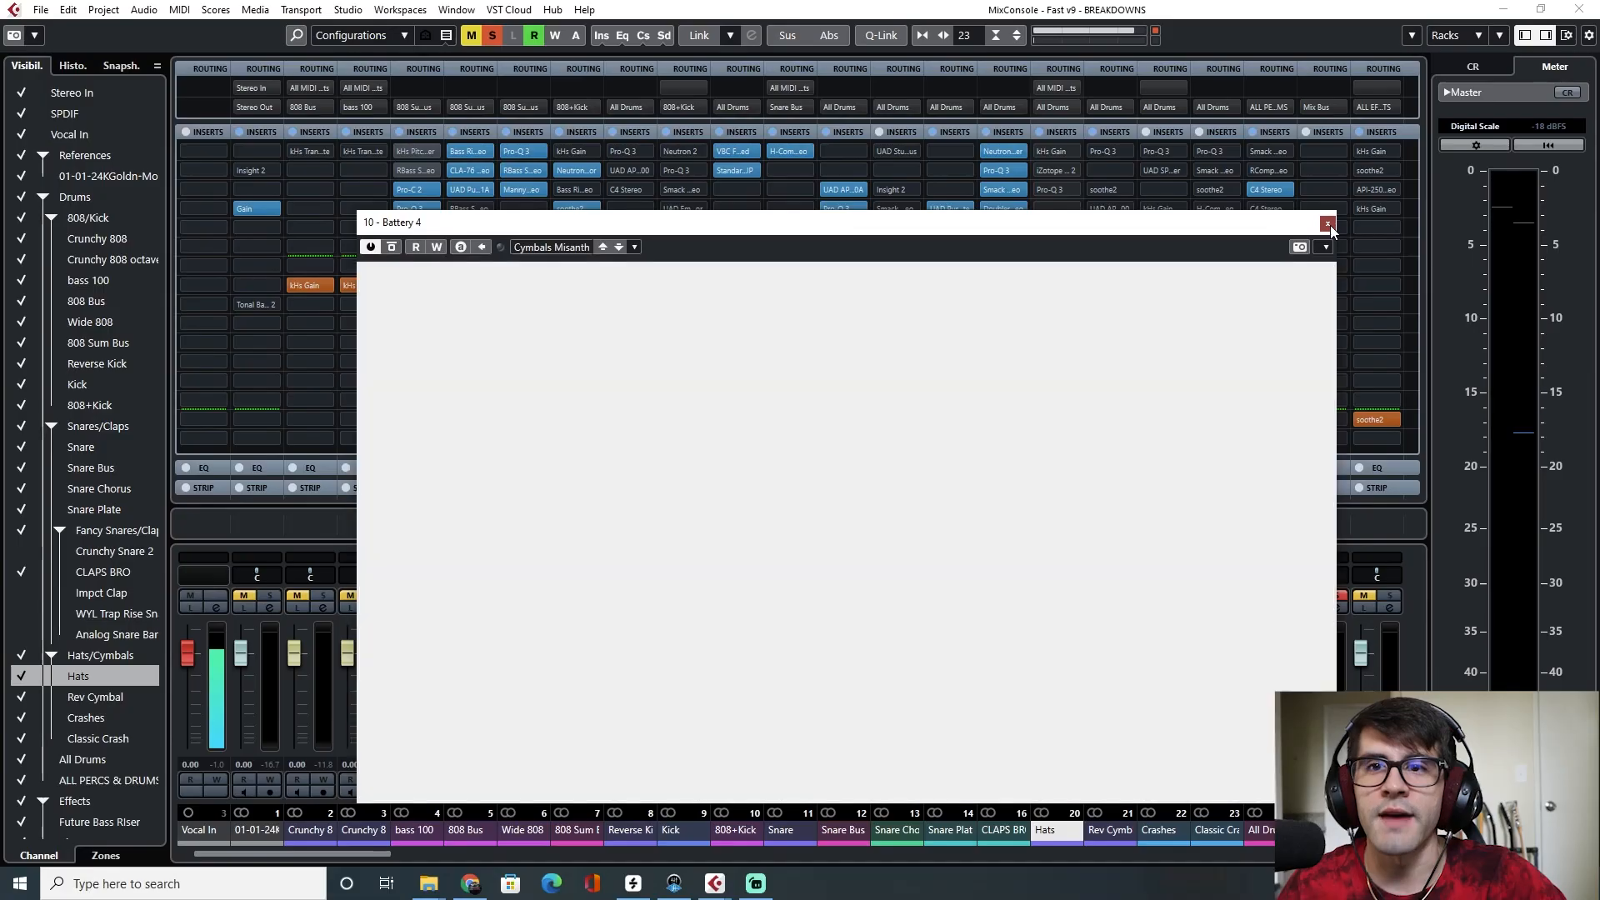
left_click(1326, 222)
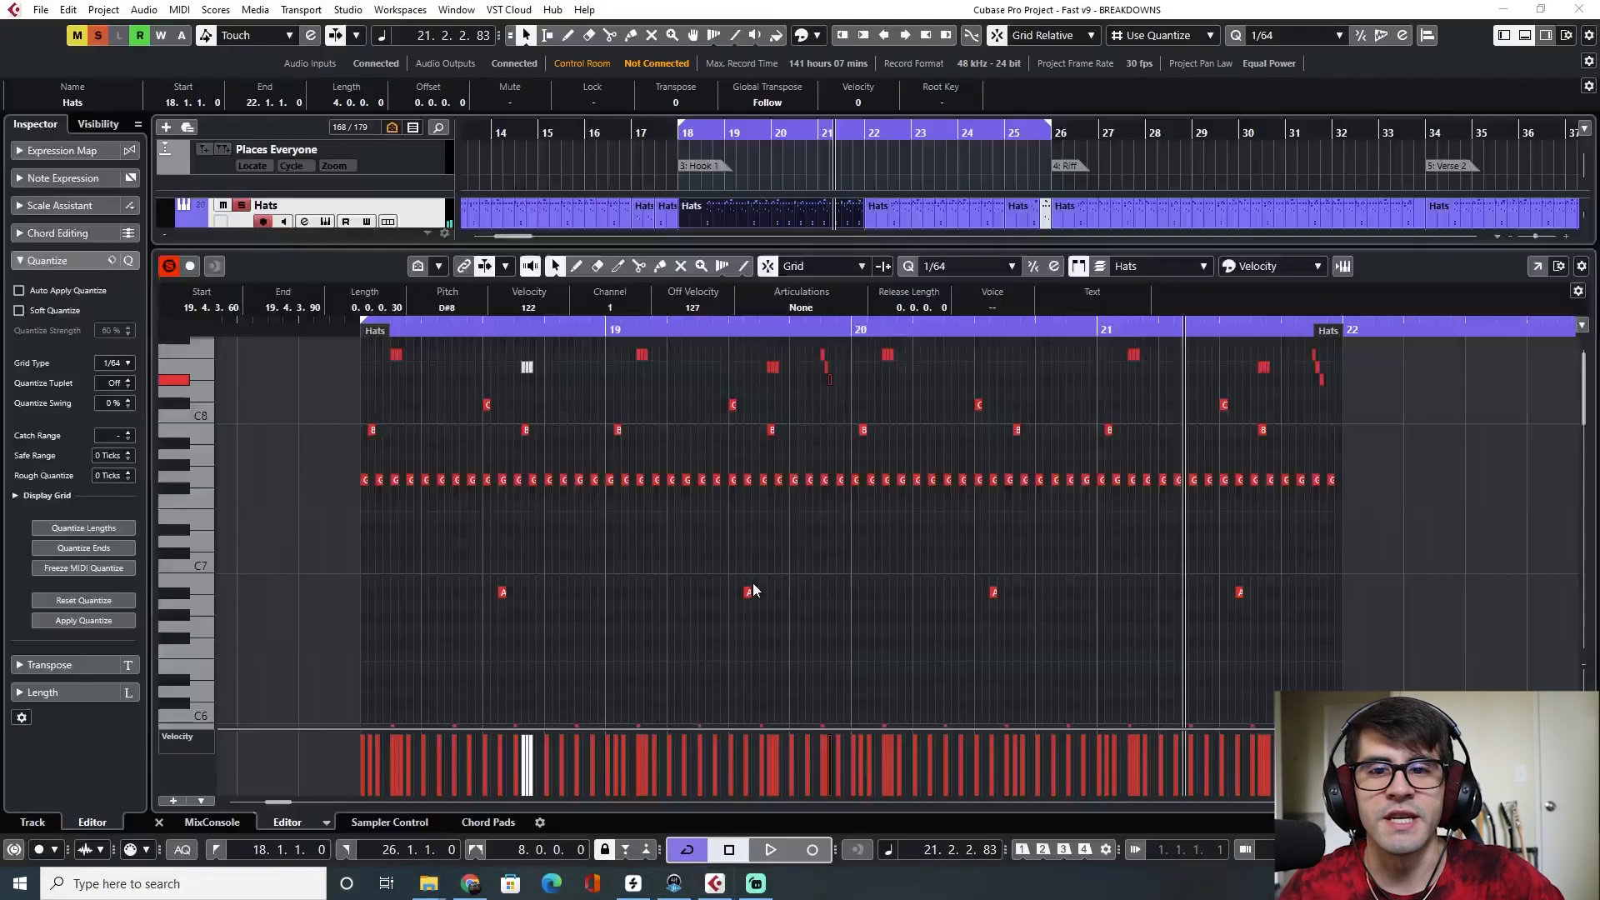
Close the editor and play the arrangement from bar 10 and from the start of Hook 1 at bar 18
left_click(159, 824)
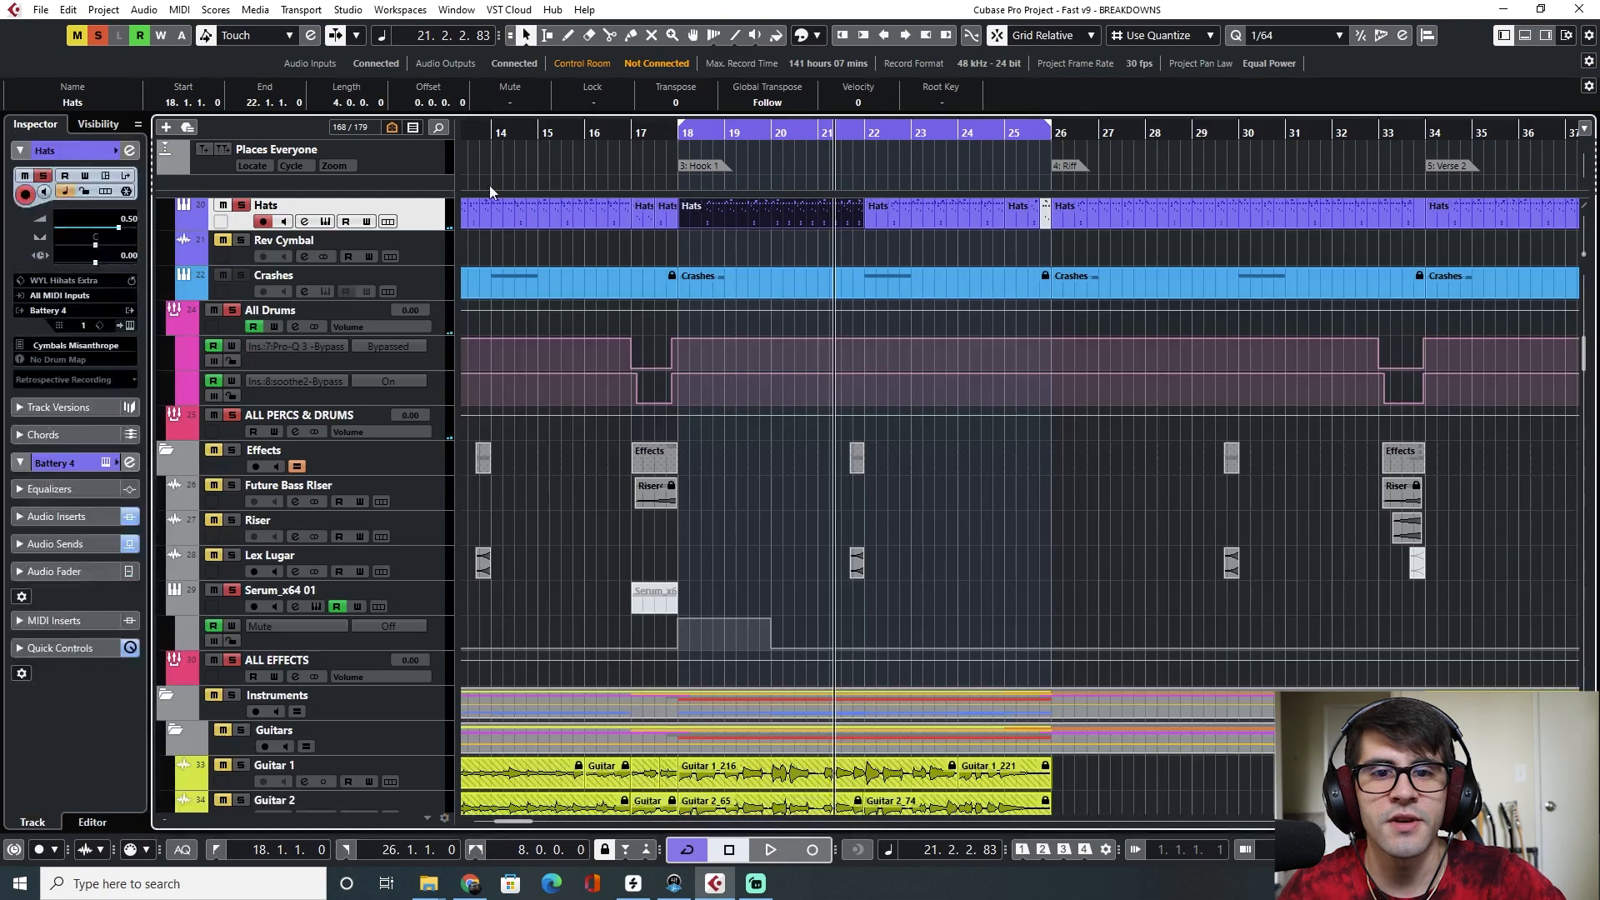
scroll(611, 229, "left", 5)
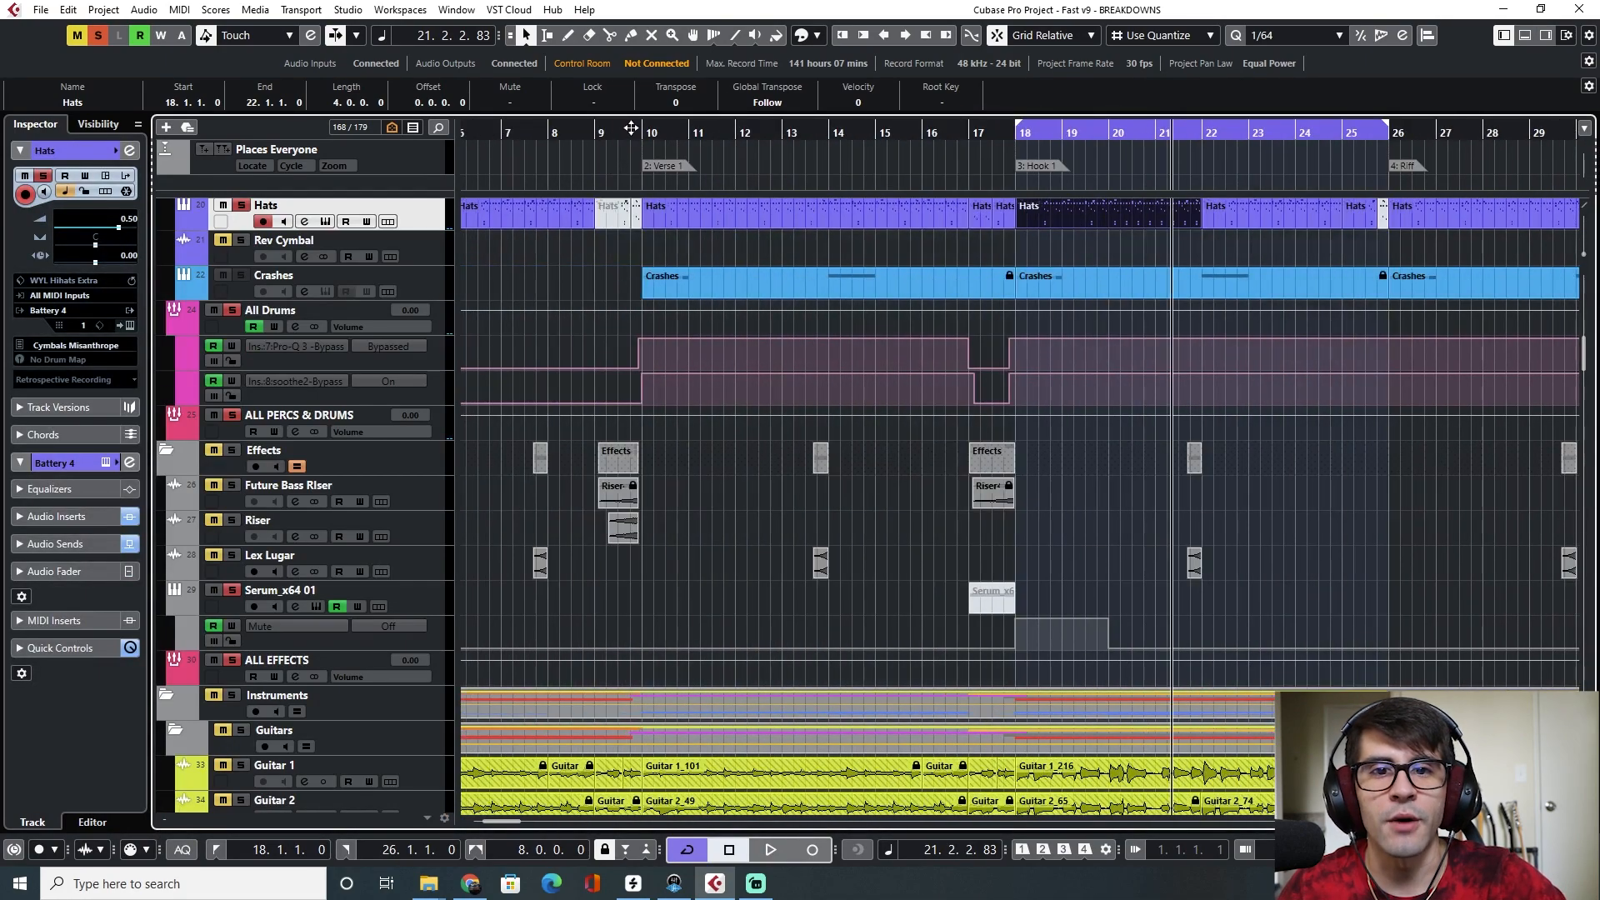
left_click_drag(643, 133, 652, 136)
key("space")
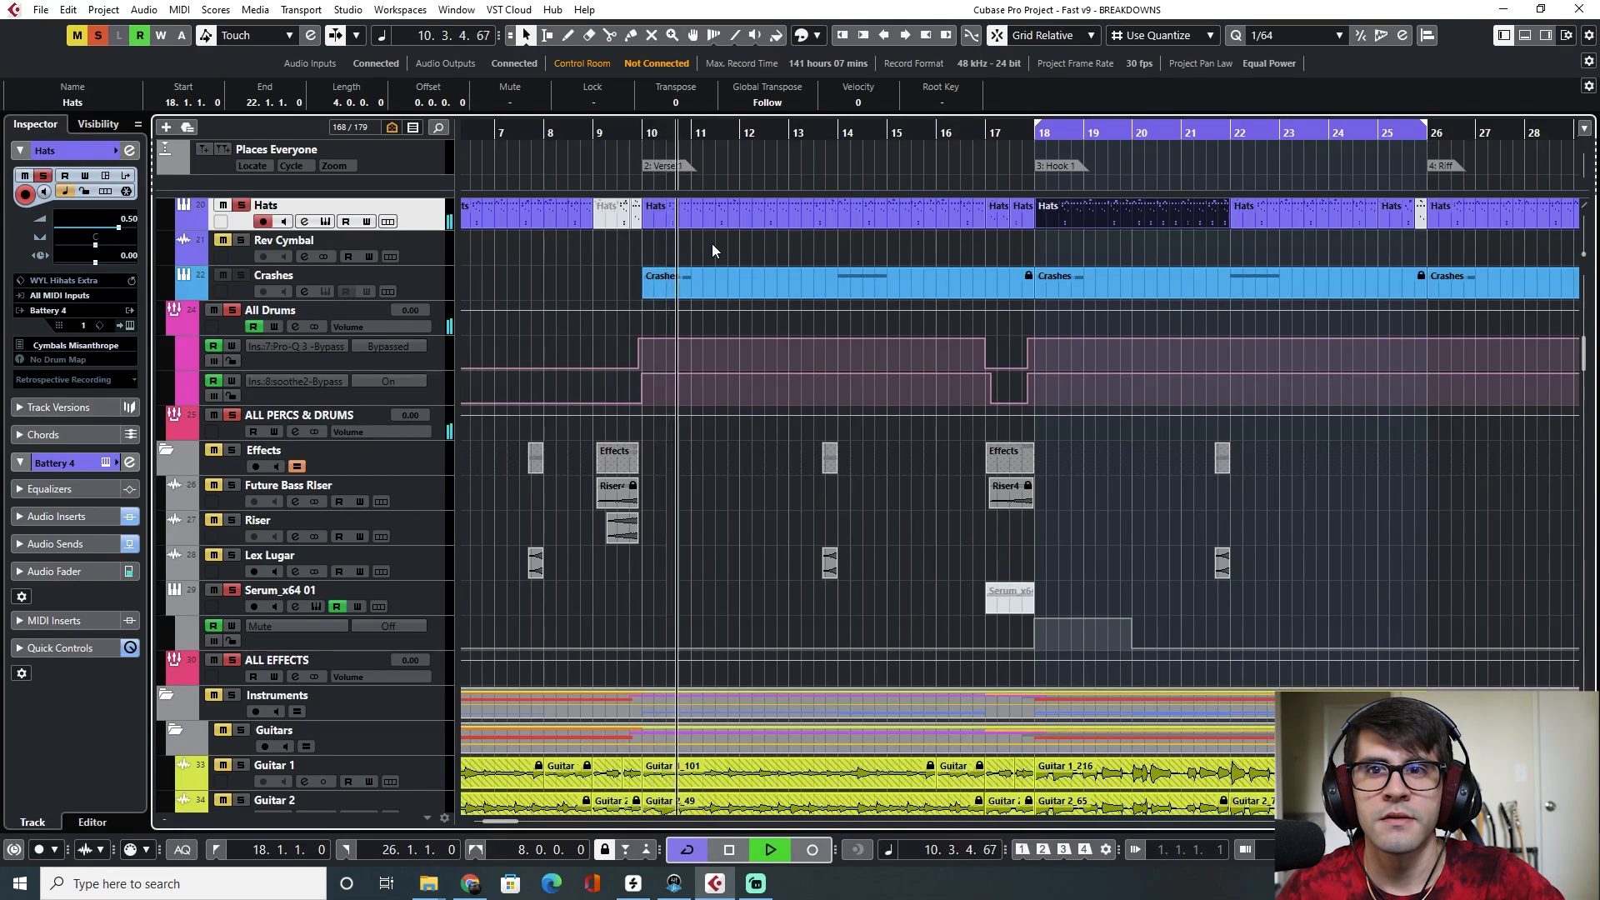
left_click(1034, 133)
key("space")
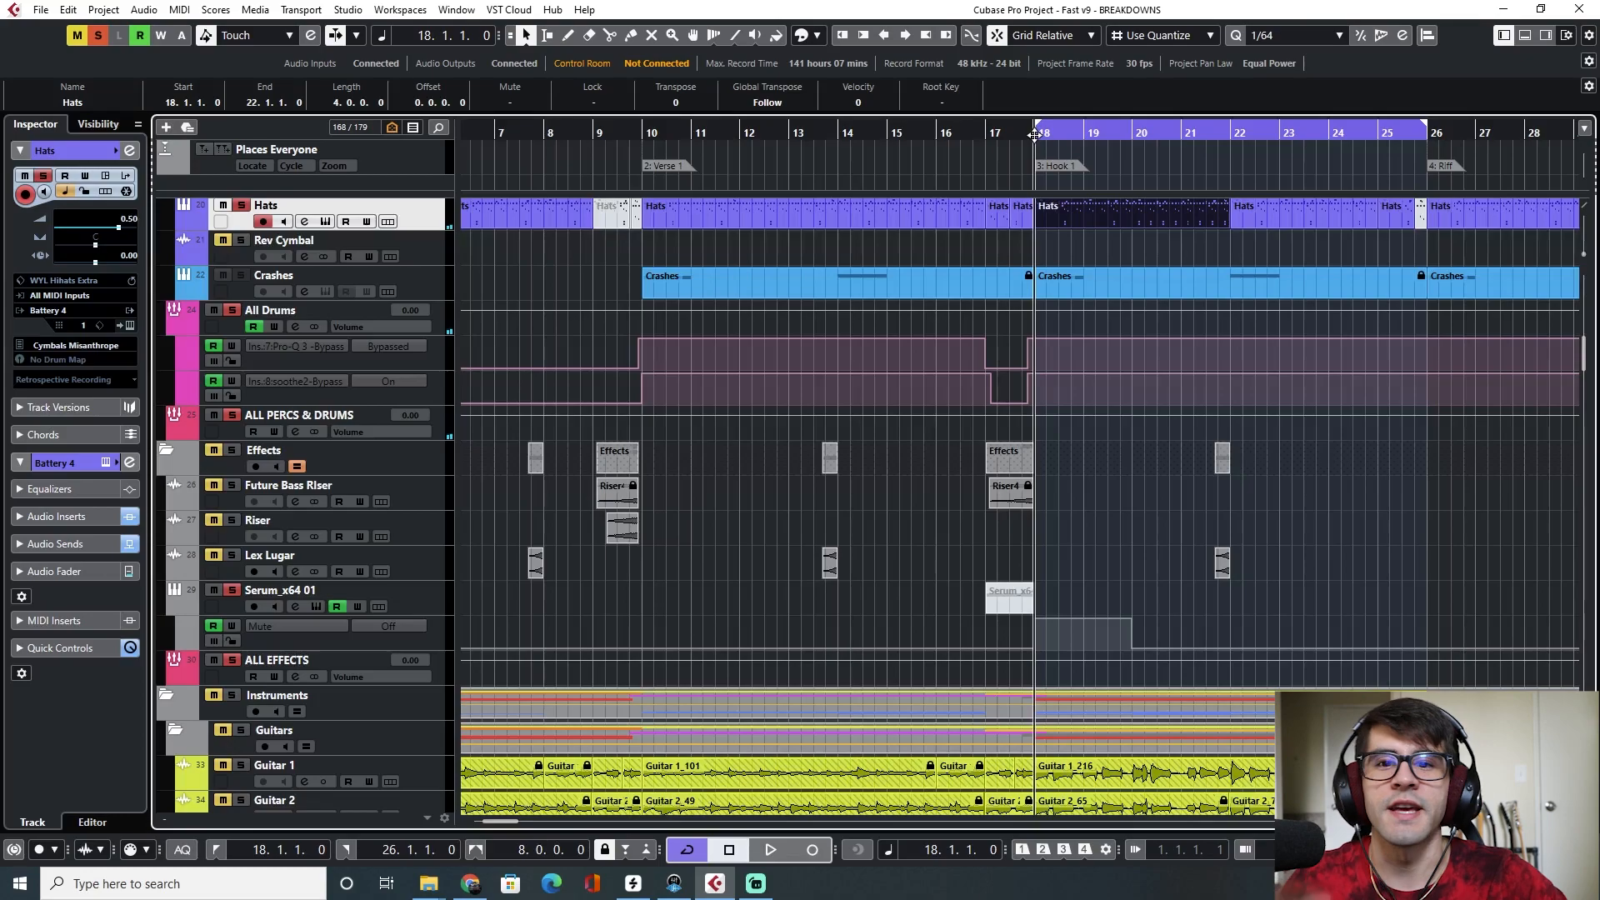
key("space")
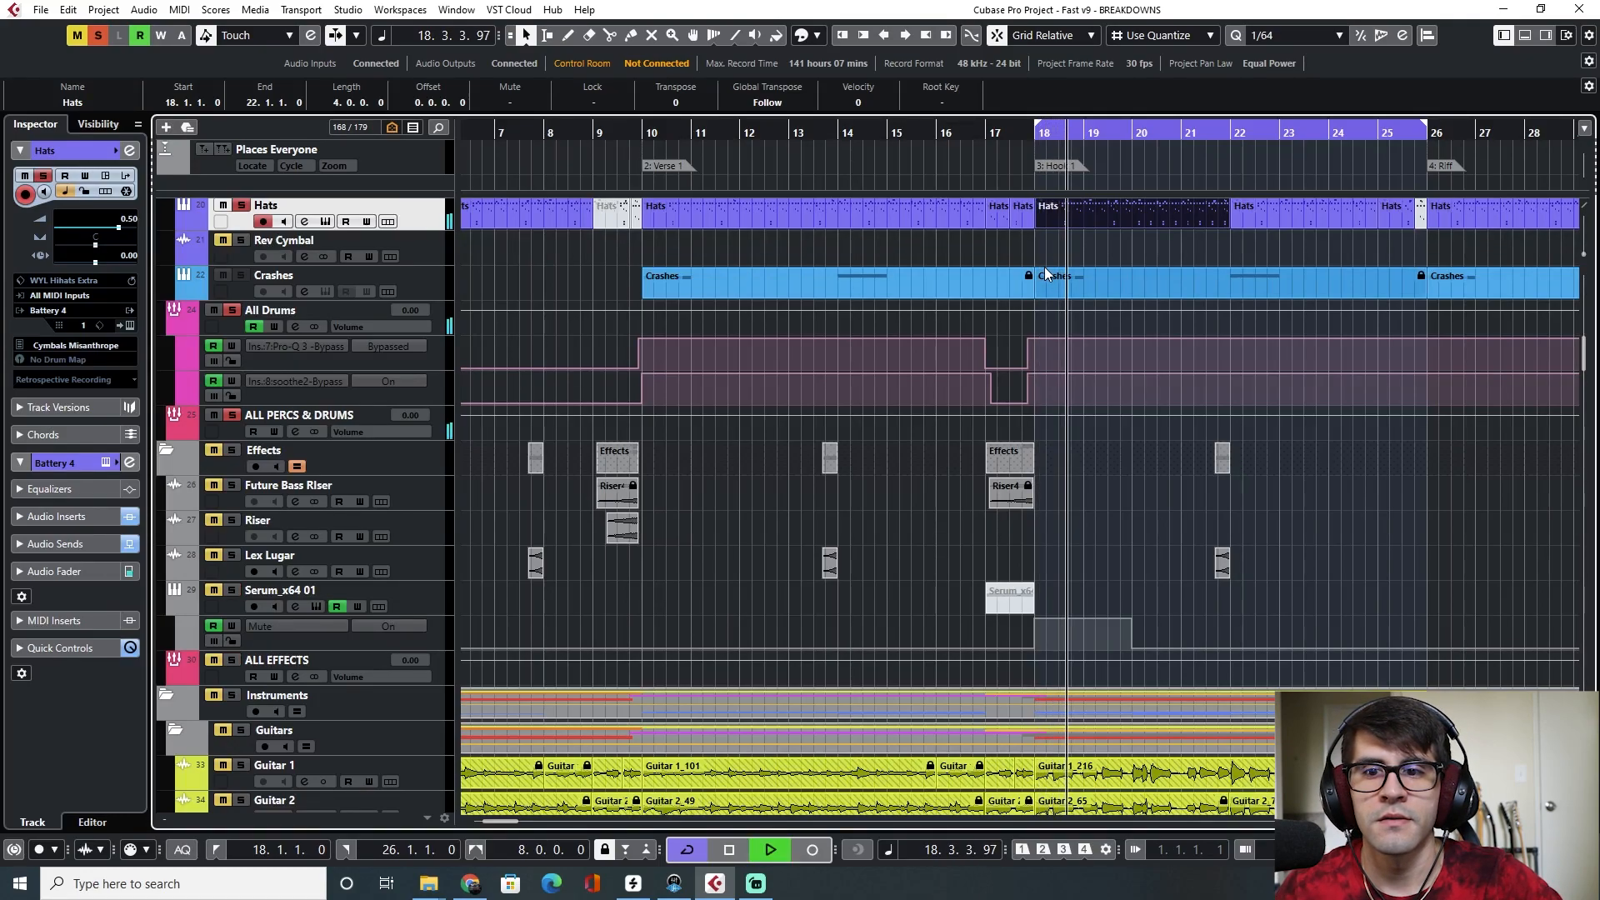
key("space")
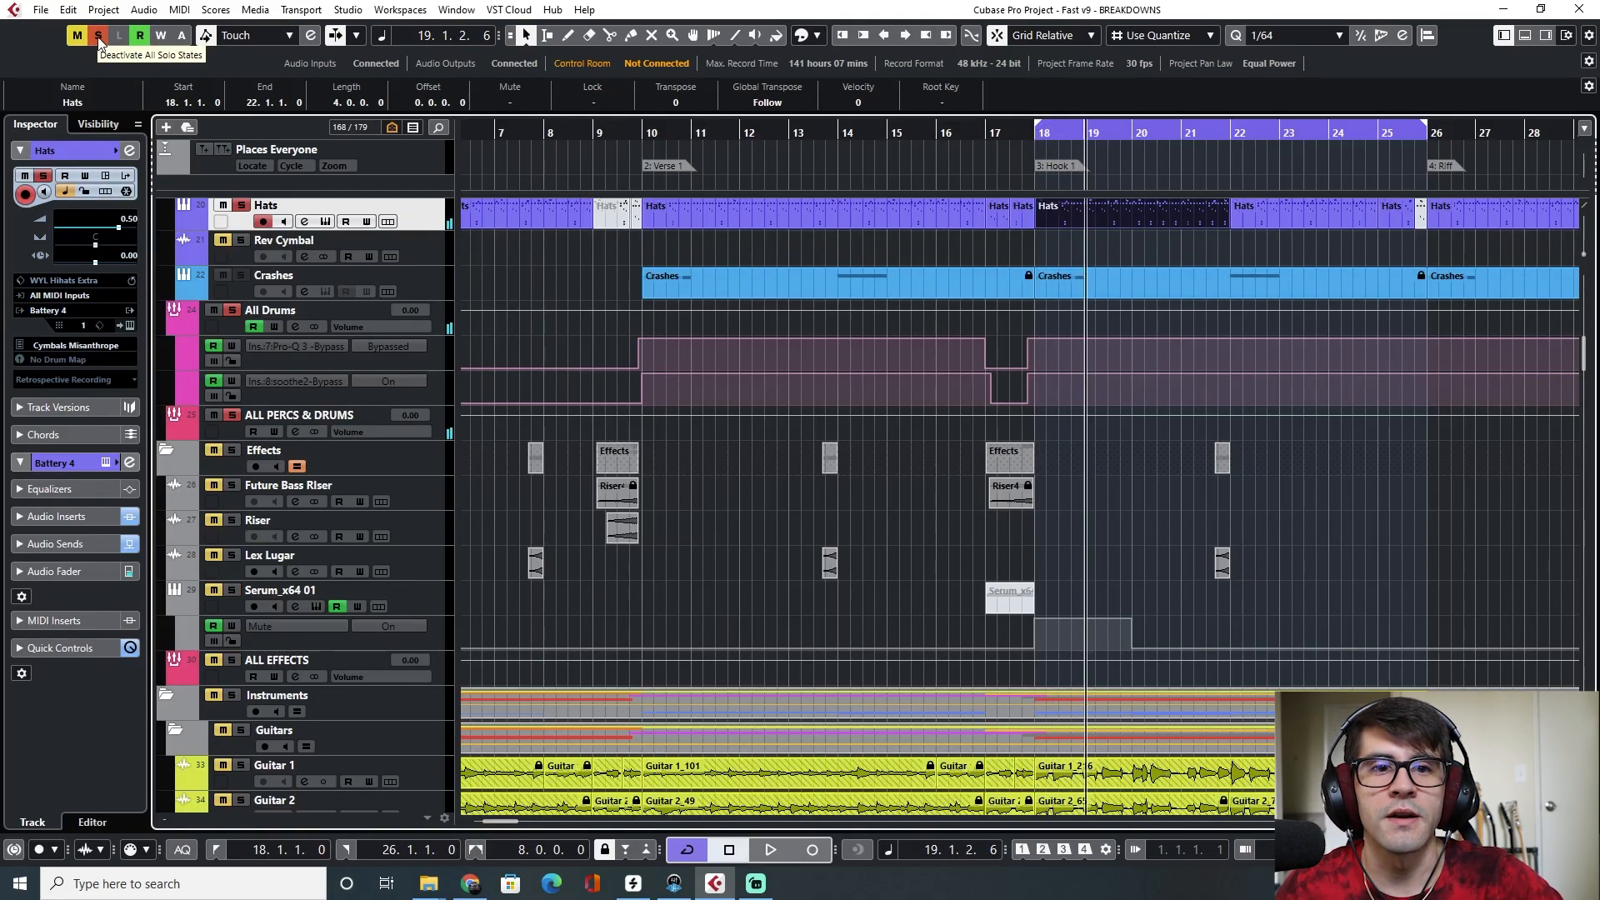
scroll(728, 603, "up", 10)
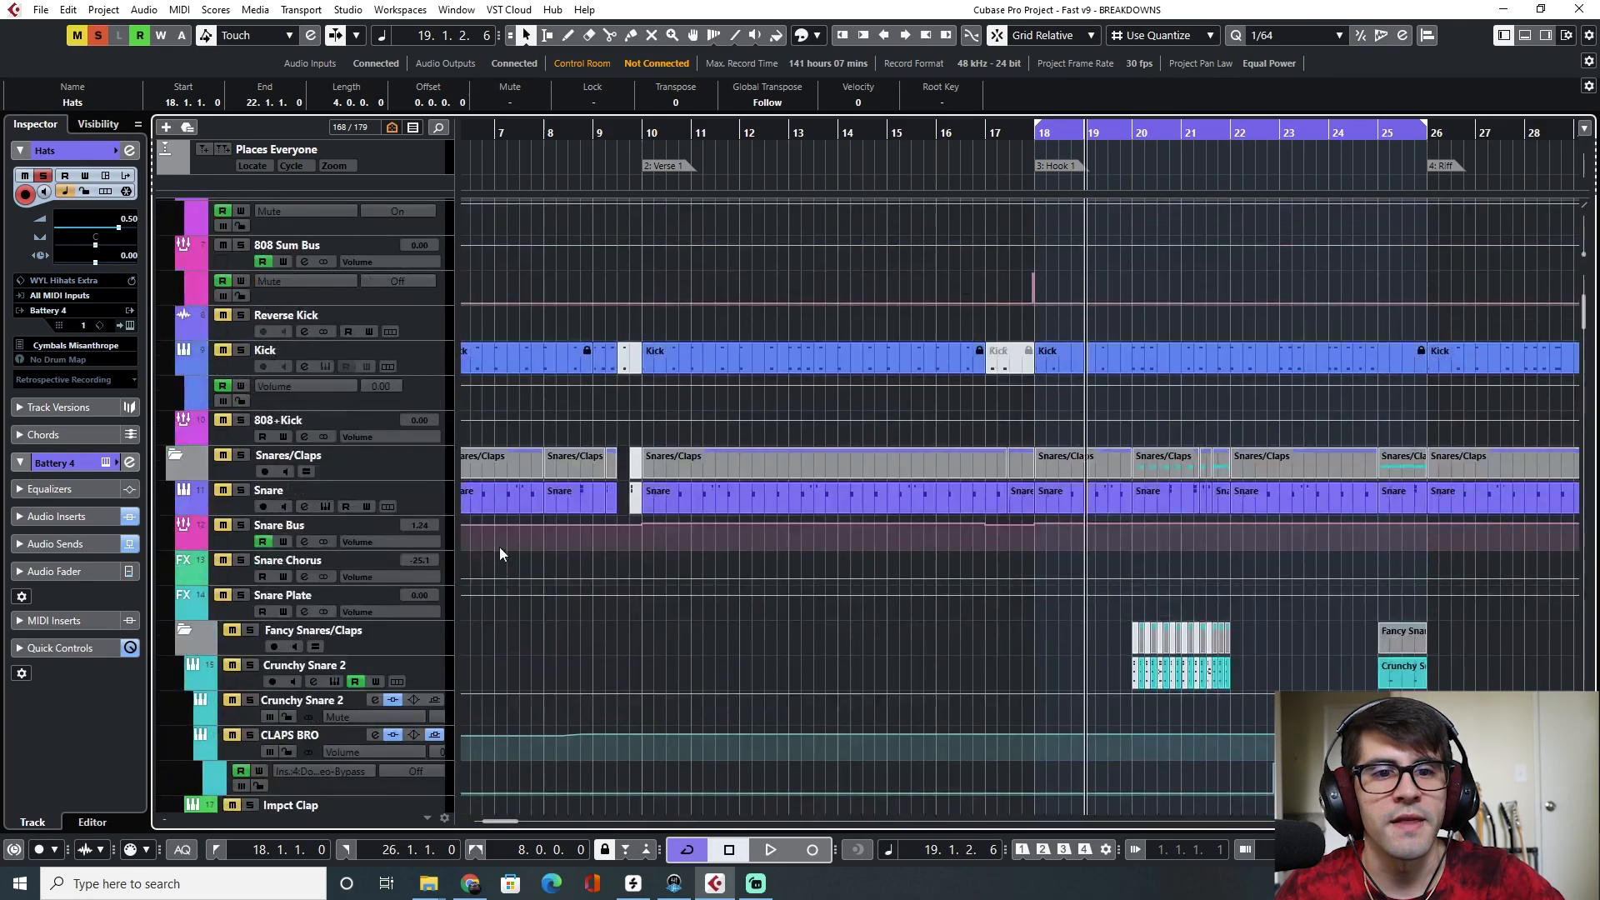
scroll(466, 476, "down", 3)
key("F3")
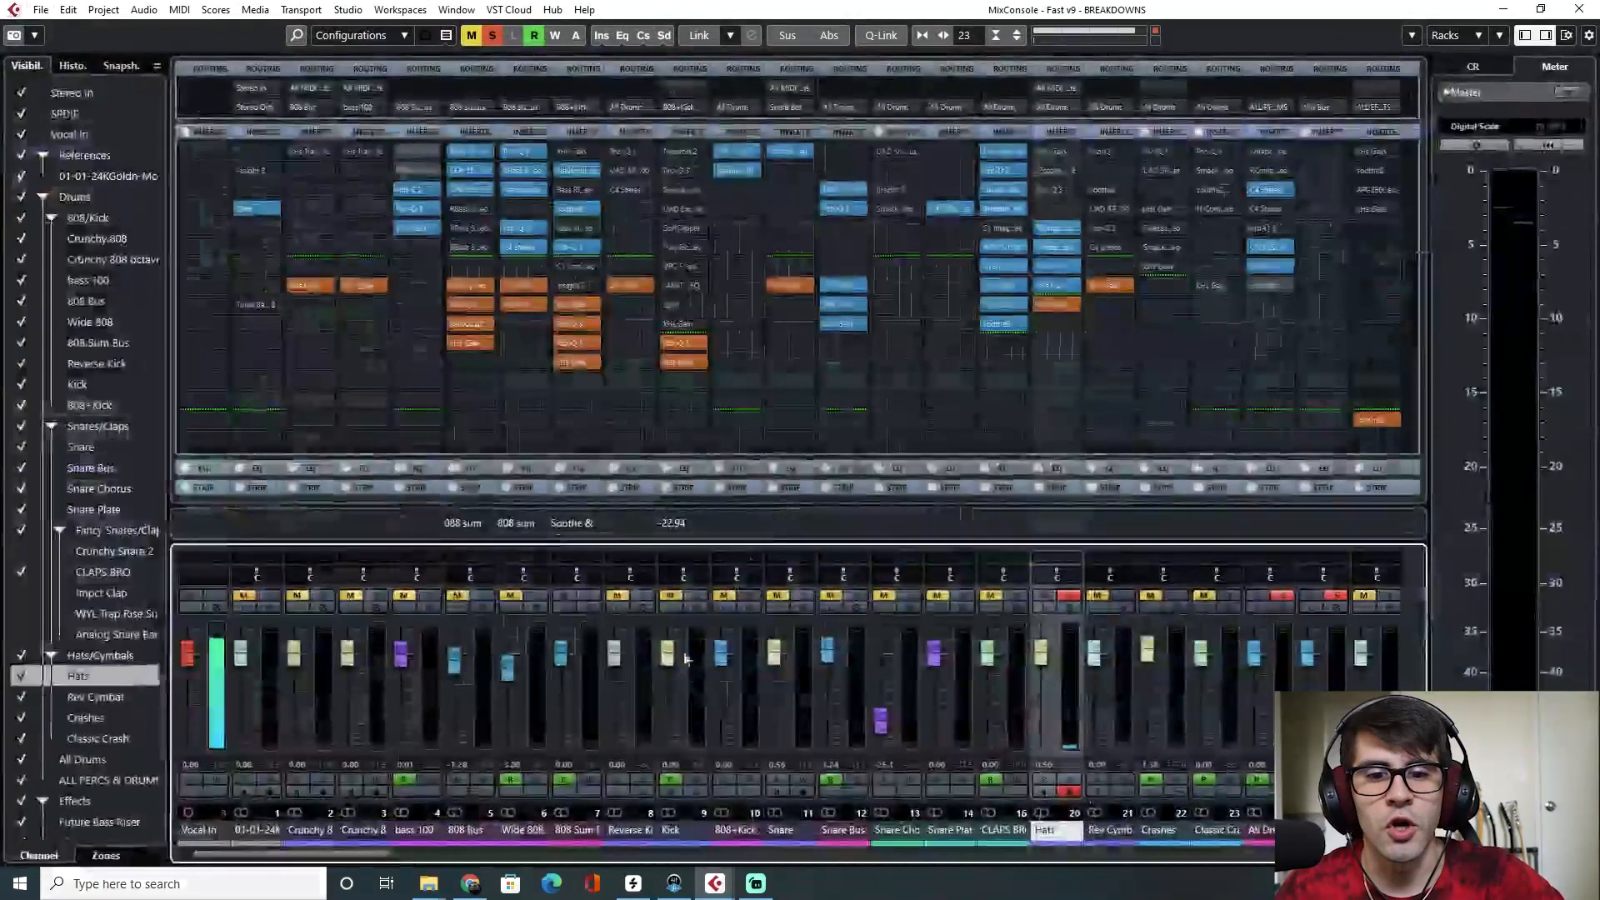
key("F3")
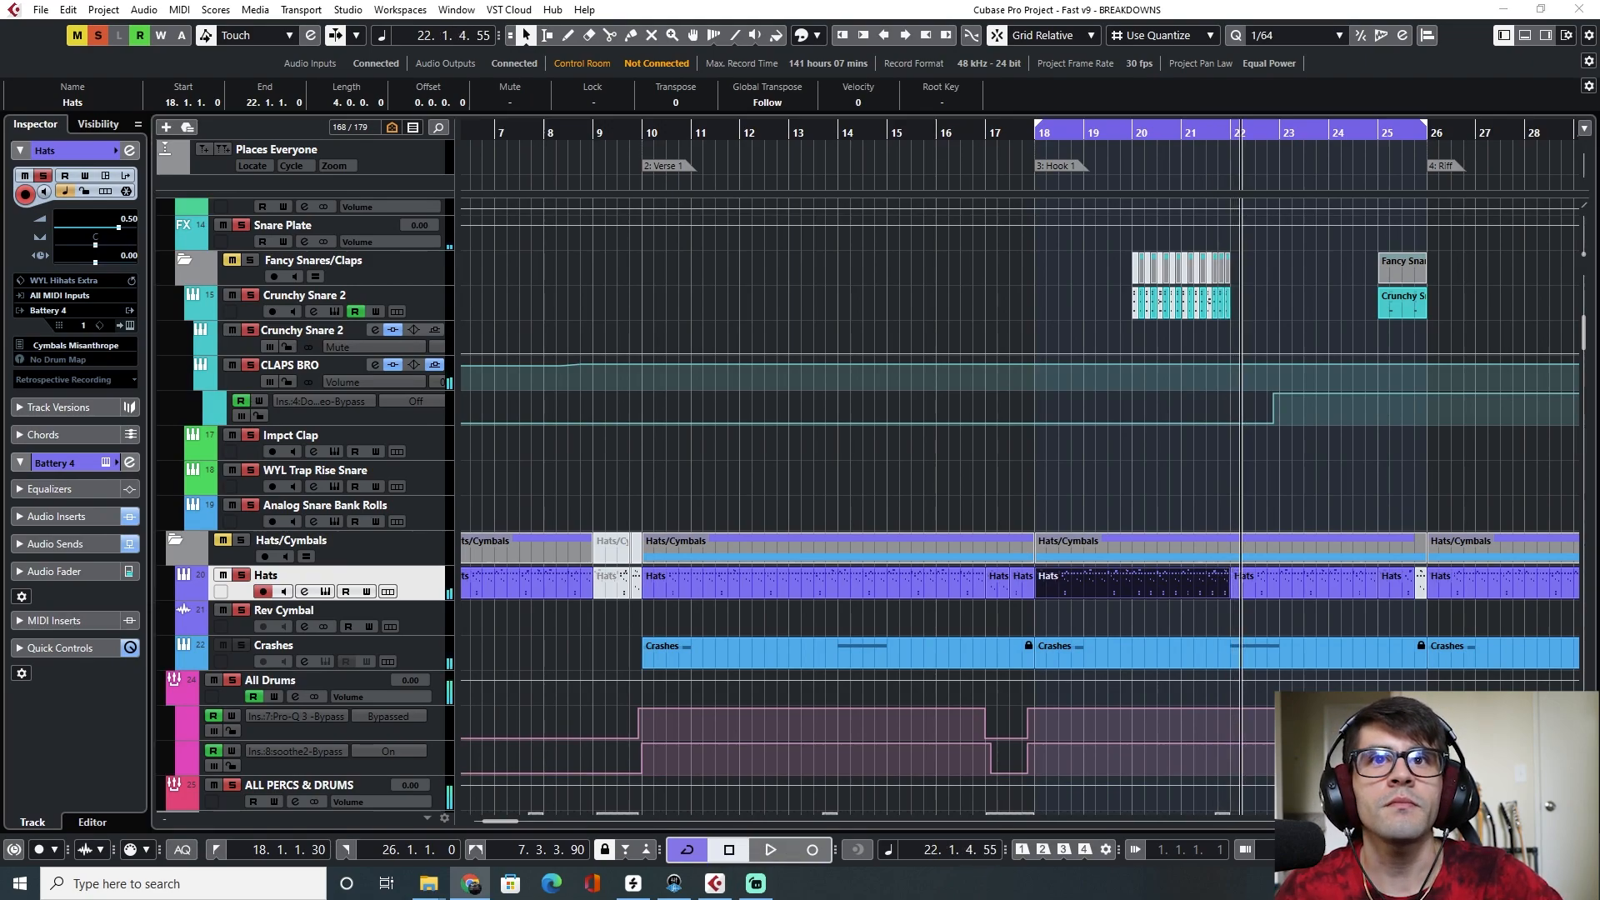
Set the playhead to bar 18, solo Guitar 2 and play the Hook 1 section
scroll(860, 410, "down", 10)
left_click(1036, 133)
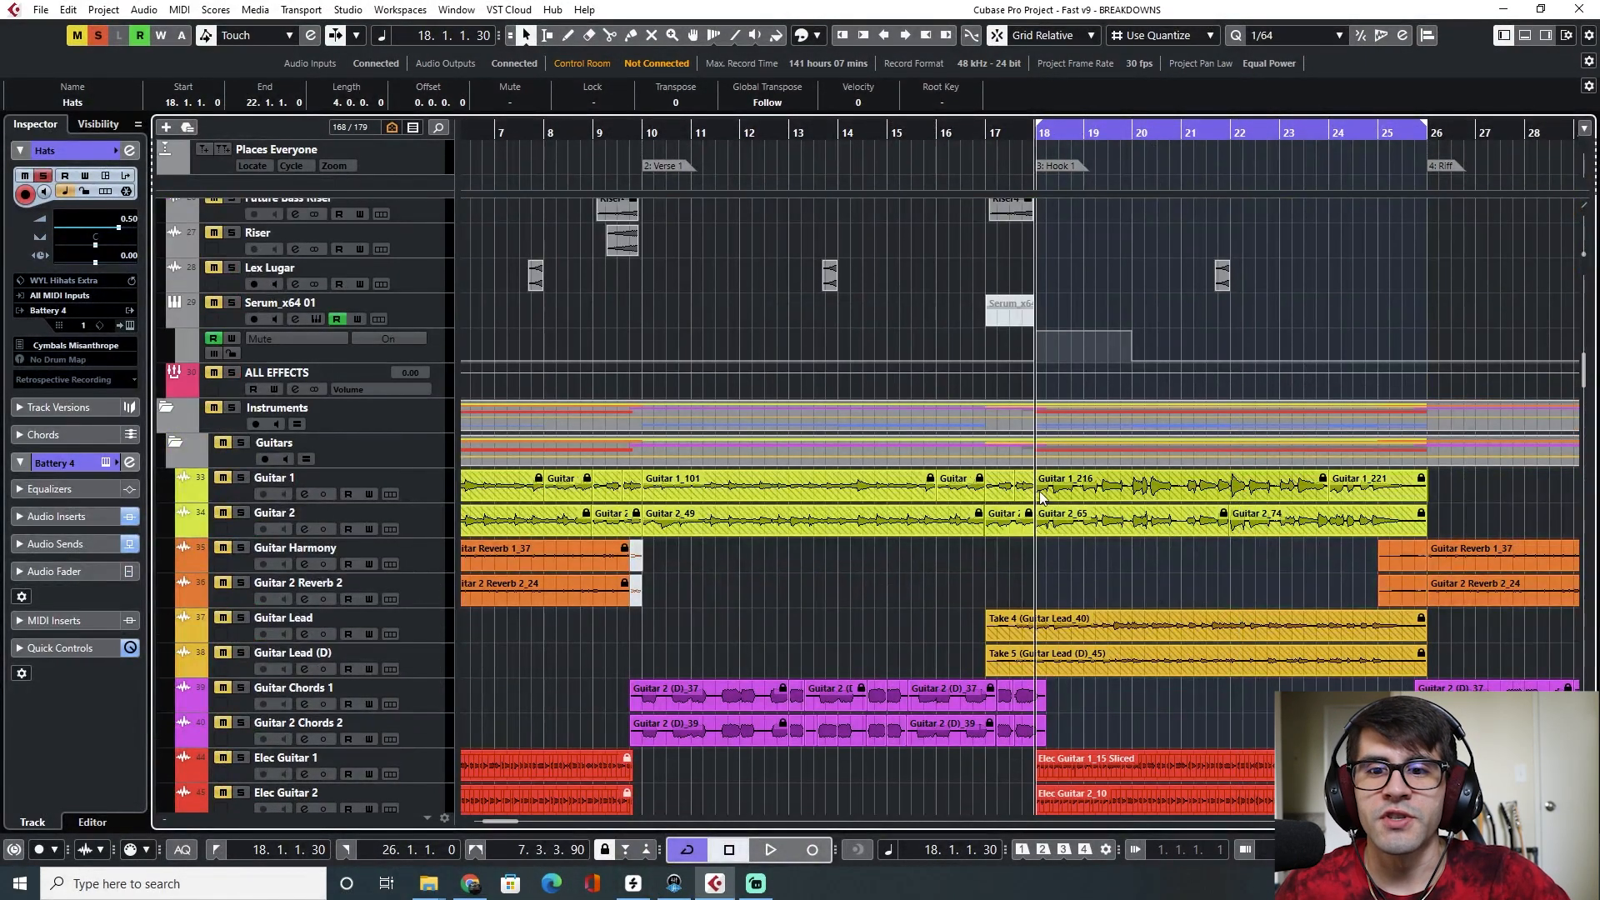
scroll(1015, 514, "left", 1)
scroll(1015, 513, "right", 3)
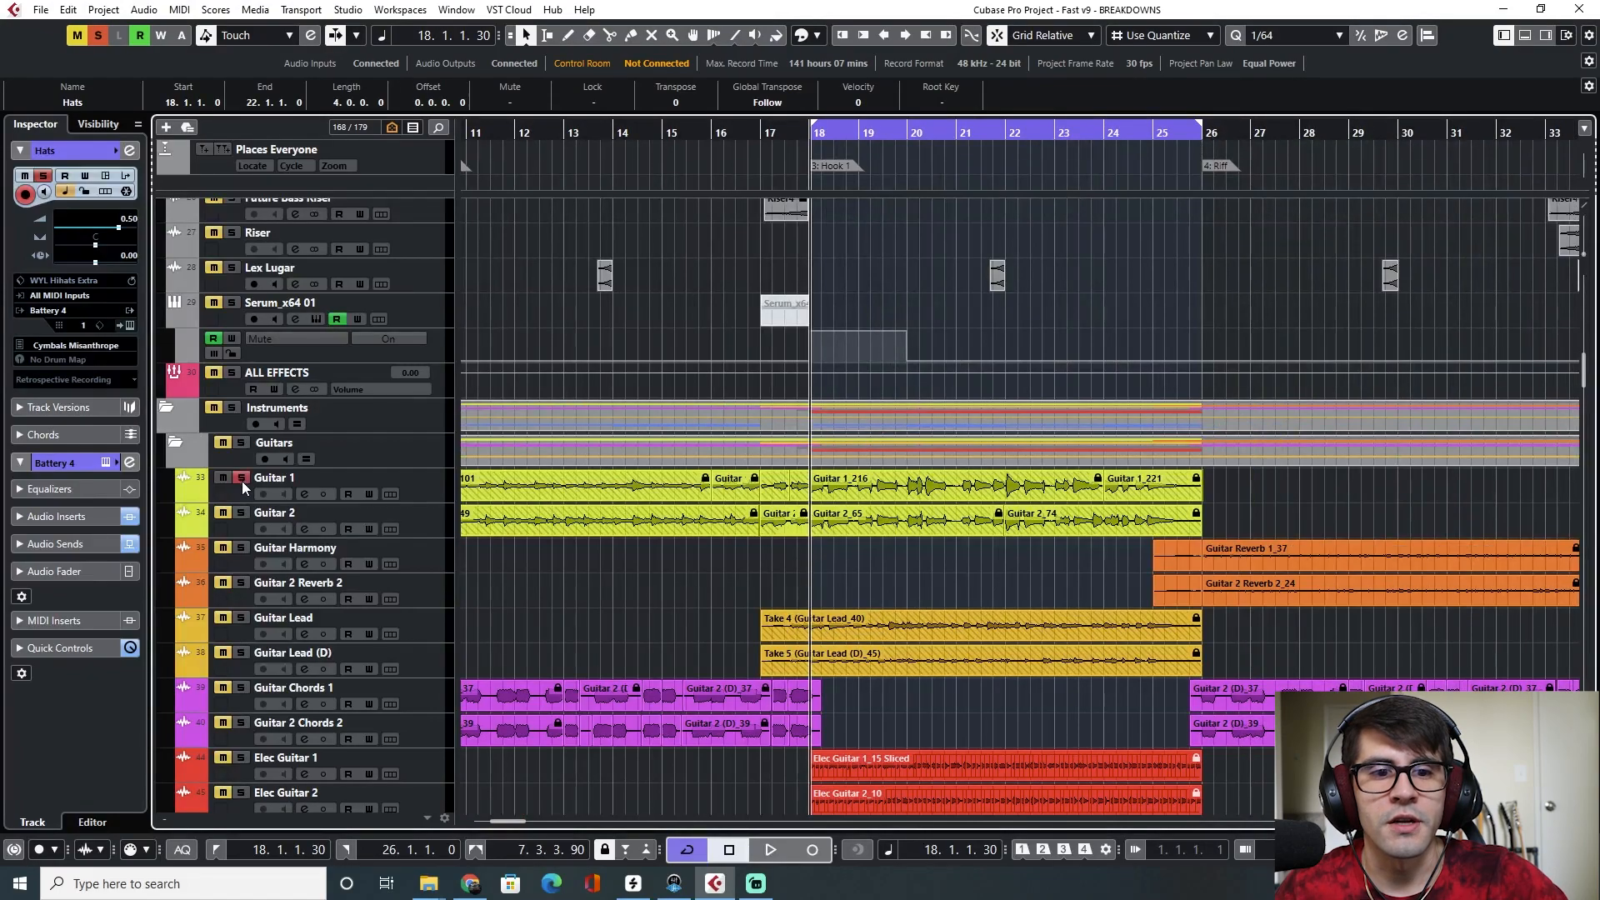
left_click(242, 513)
scroll(757, 312, "down", 4)
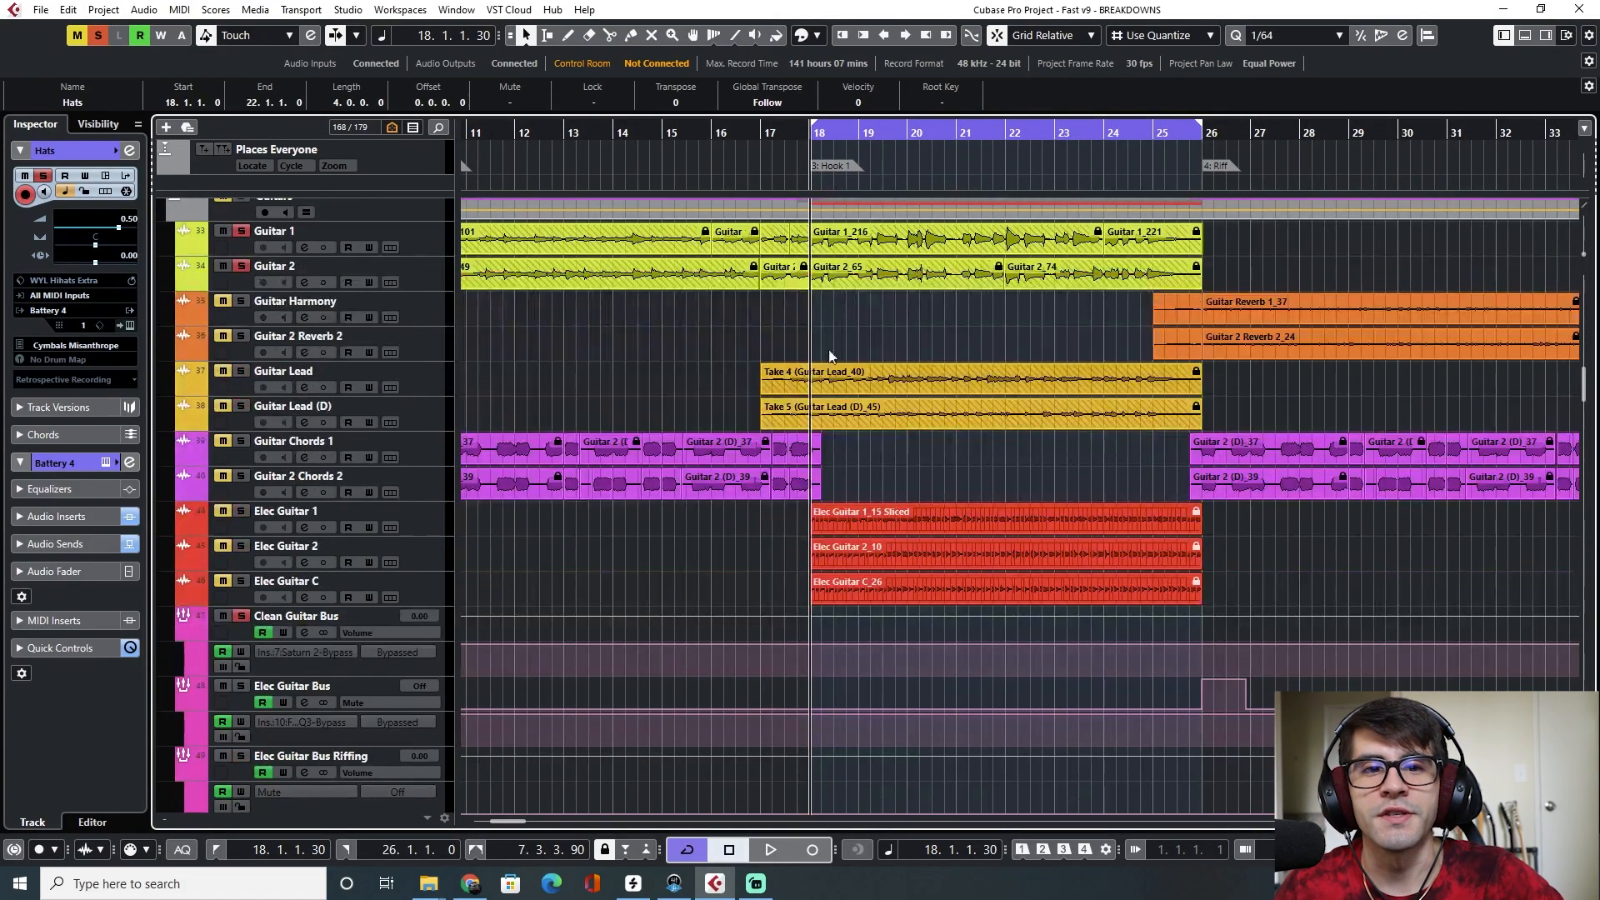
key("space")
Solo the Guitar Lead, Guitar Lead (D) and Elec Guitar C tracks during playback
scroll(847, 456, "up", 2)
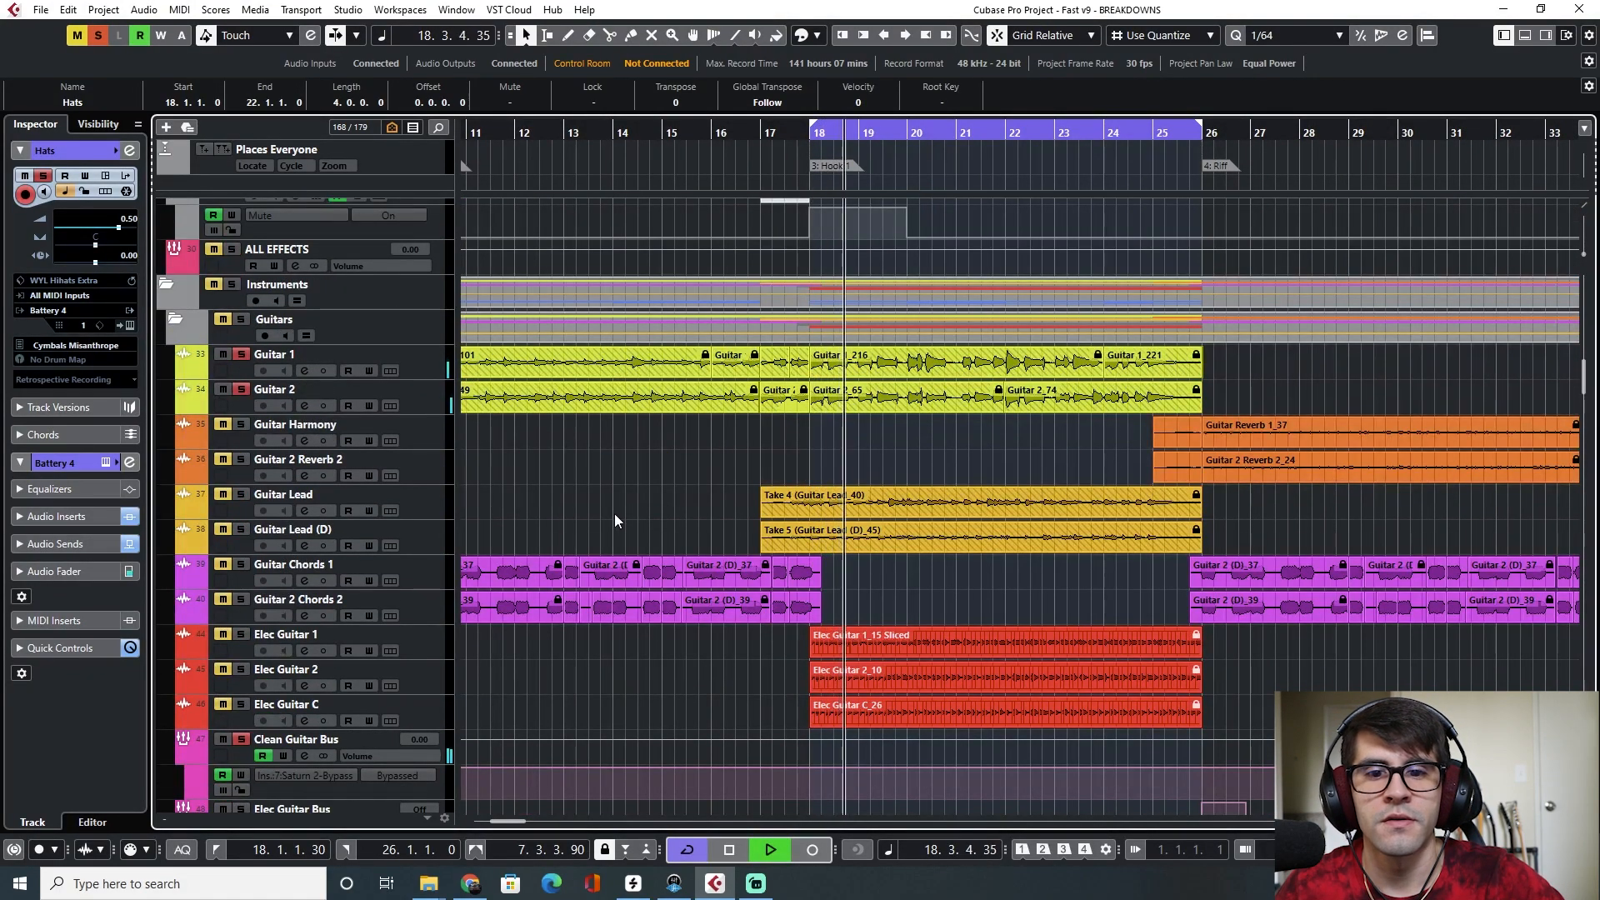
left_click(242, 496)
left_click(242, 529)
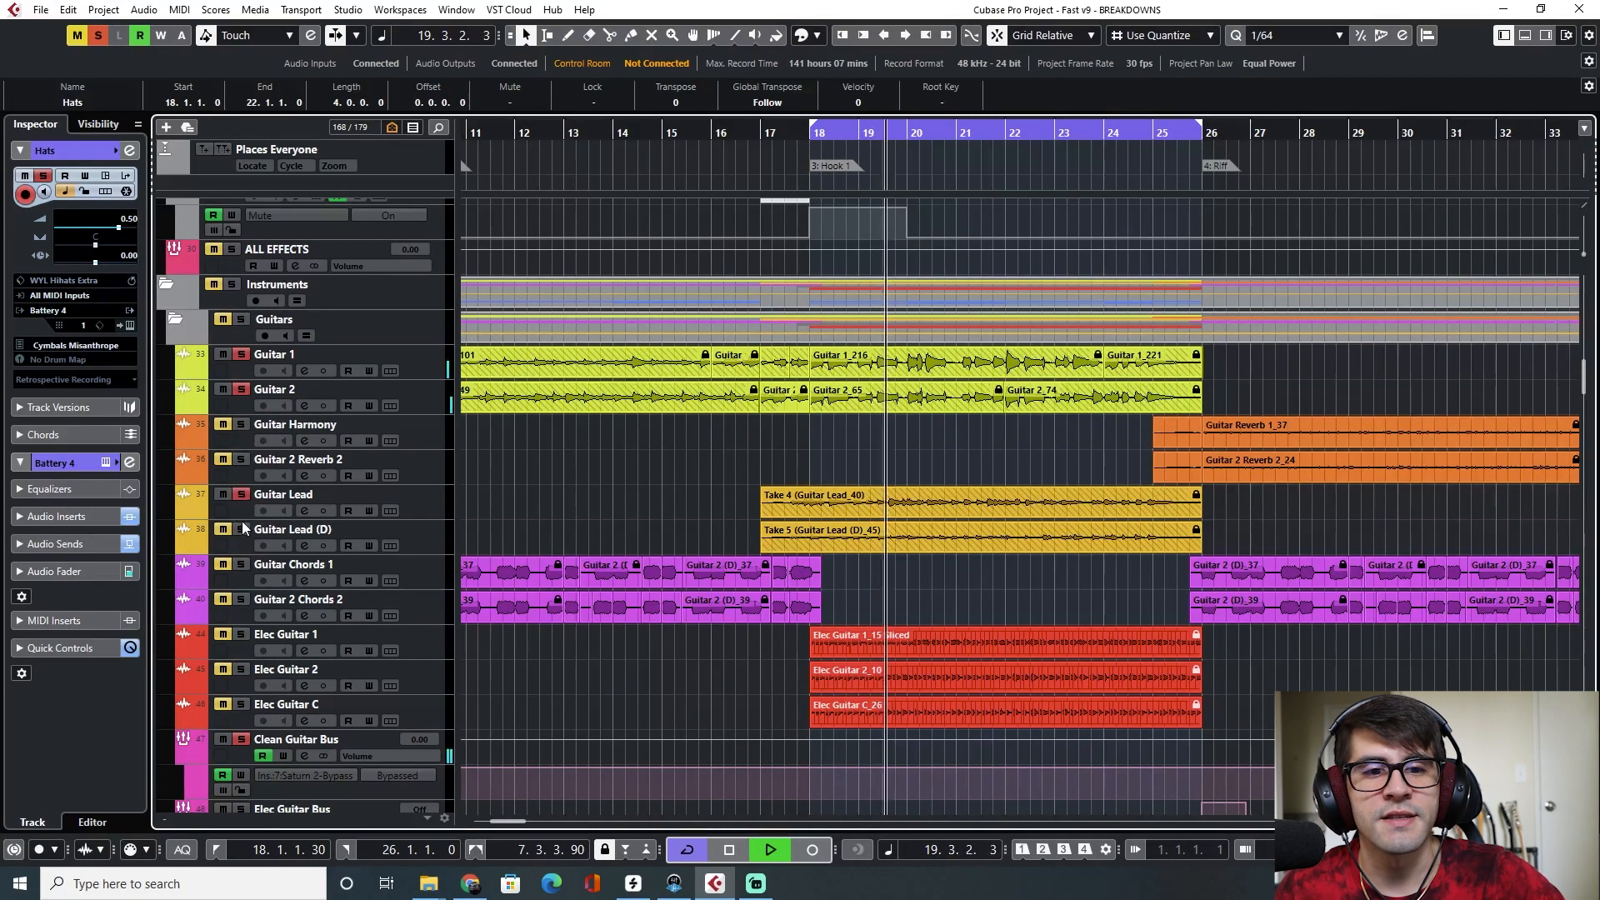
scroll(891, 593, "down", 3)
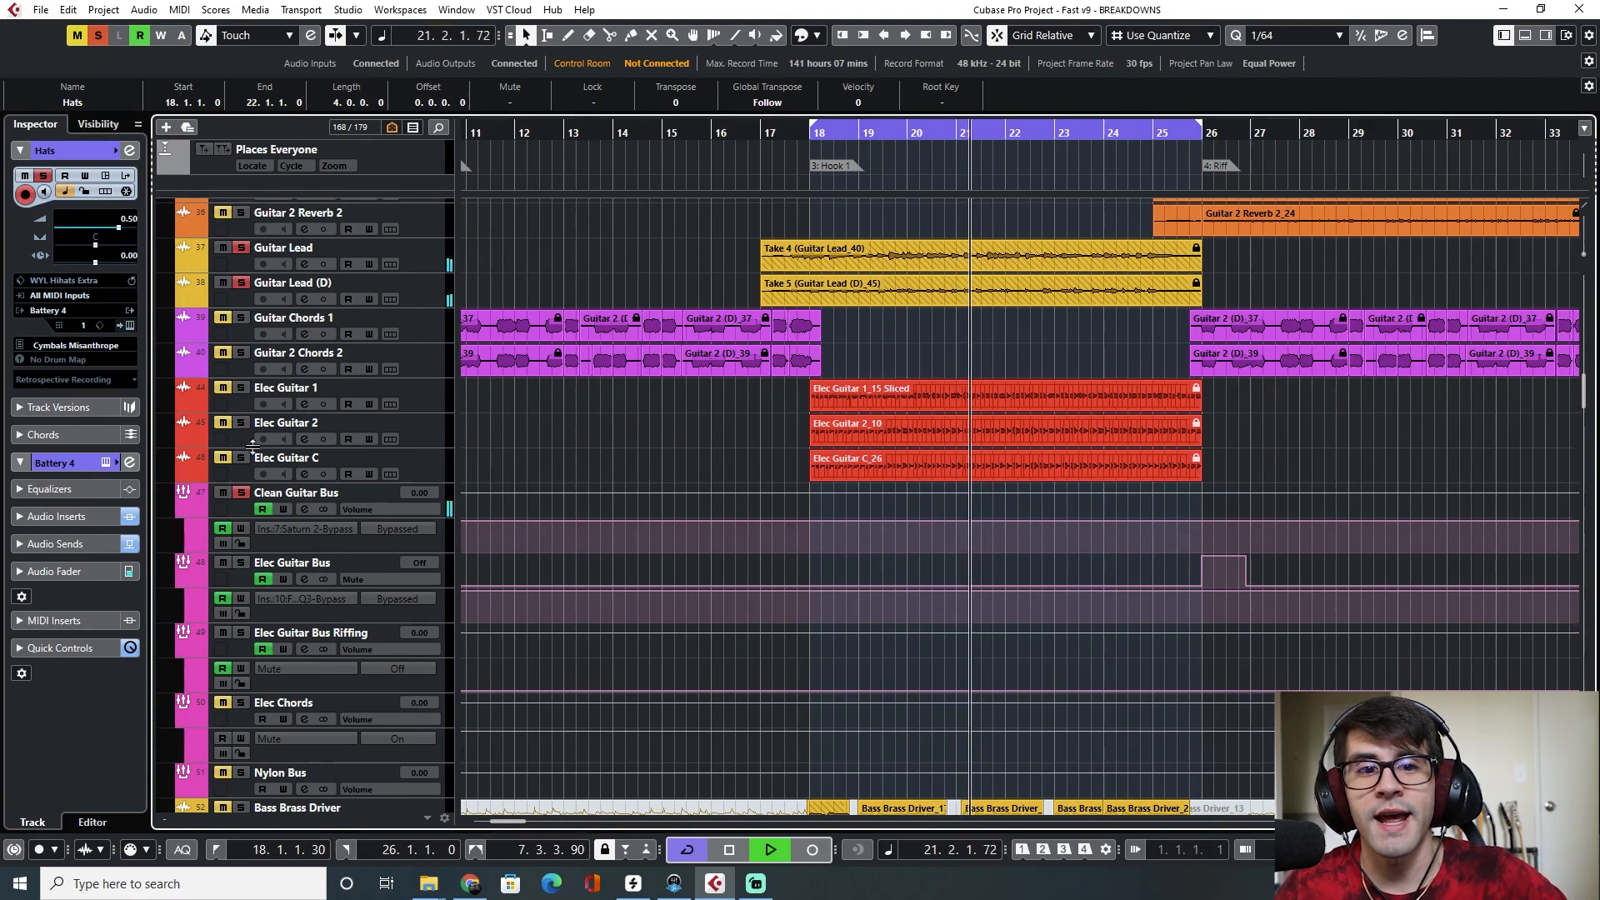
left_click(241, 458)
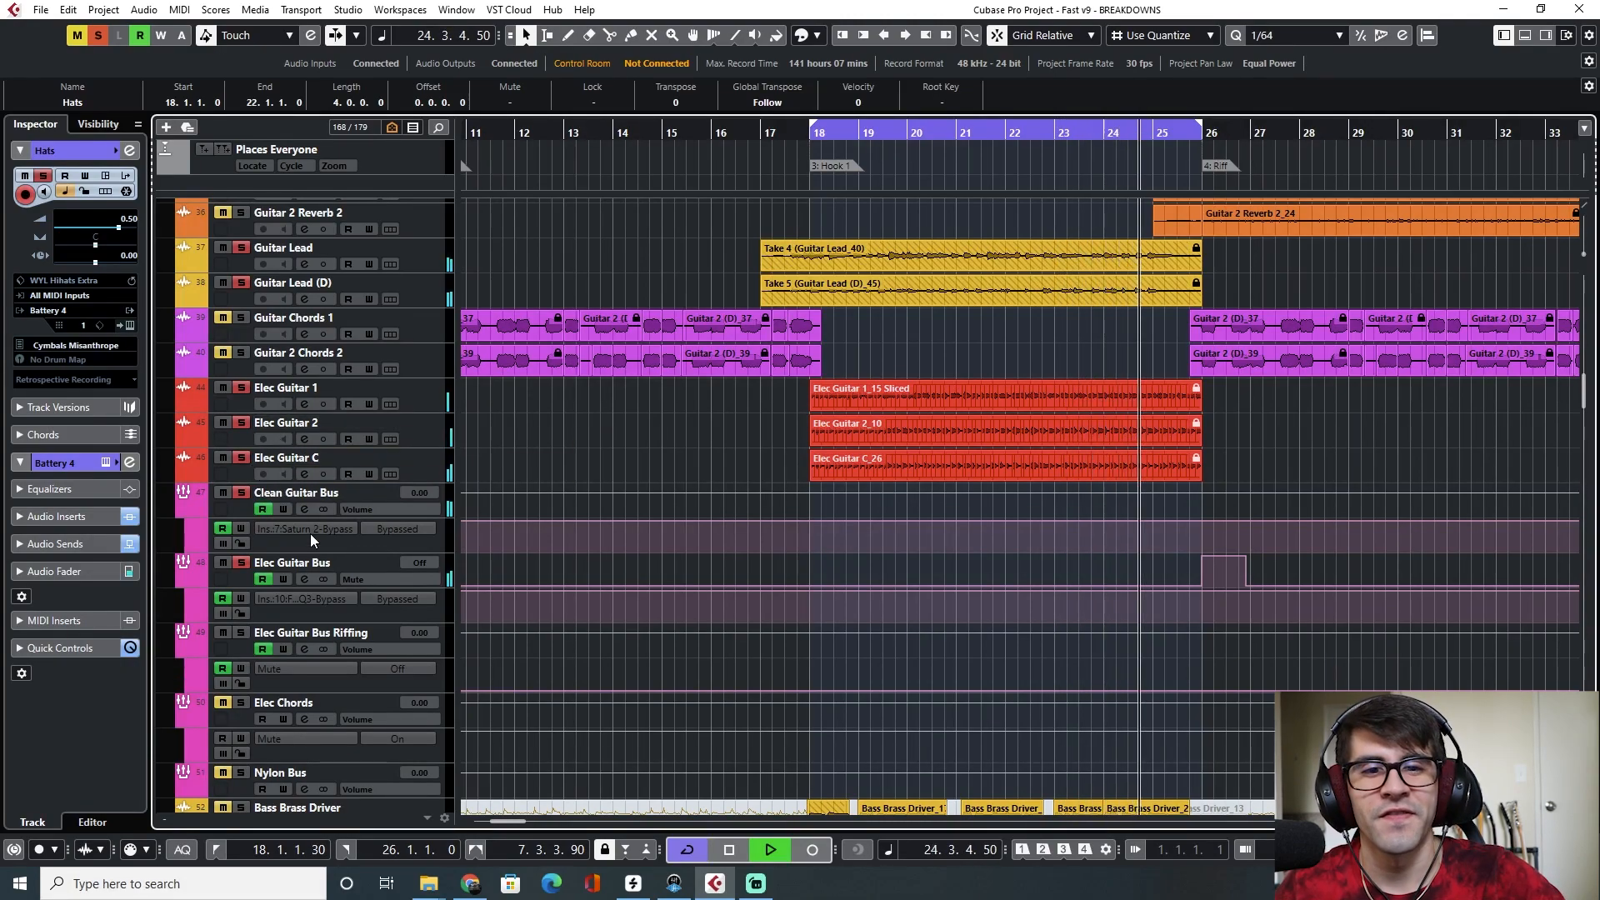
Clear all solo states and restart playback from bar 18
left_click(98, 36)
key("space")
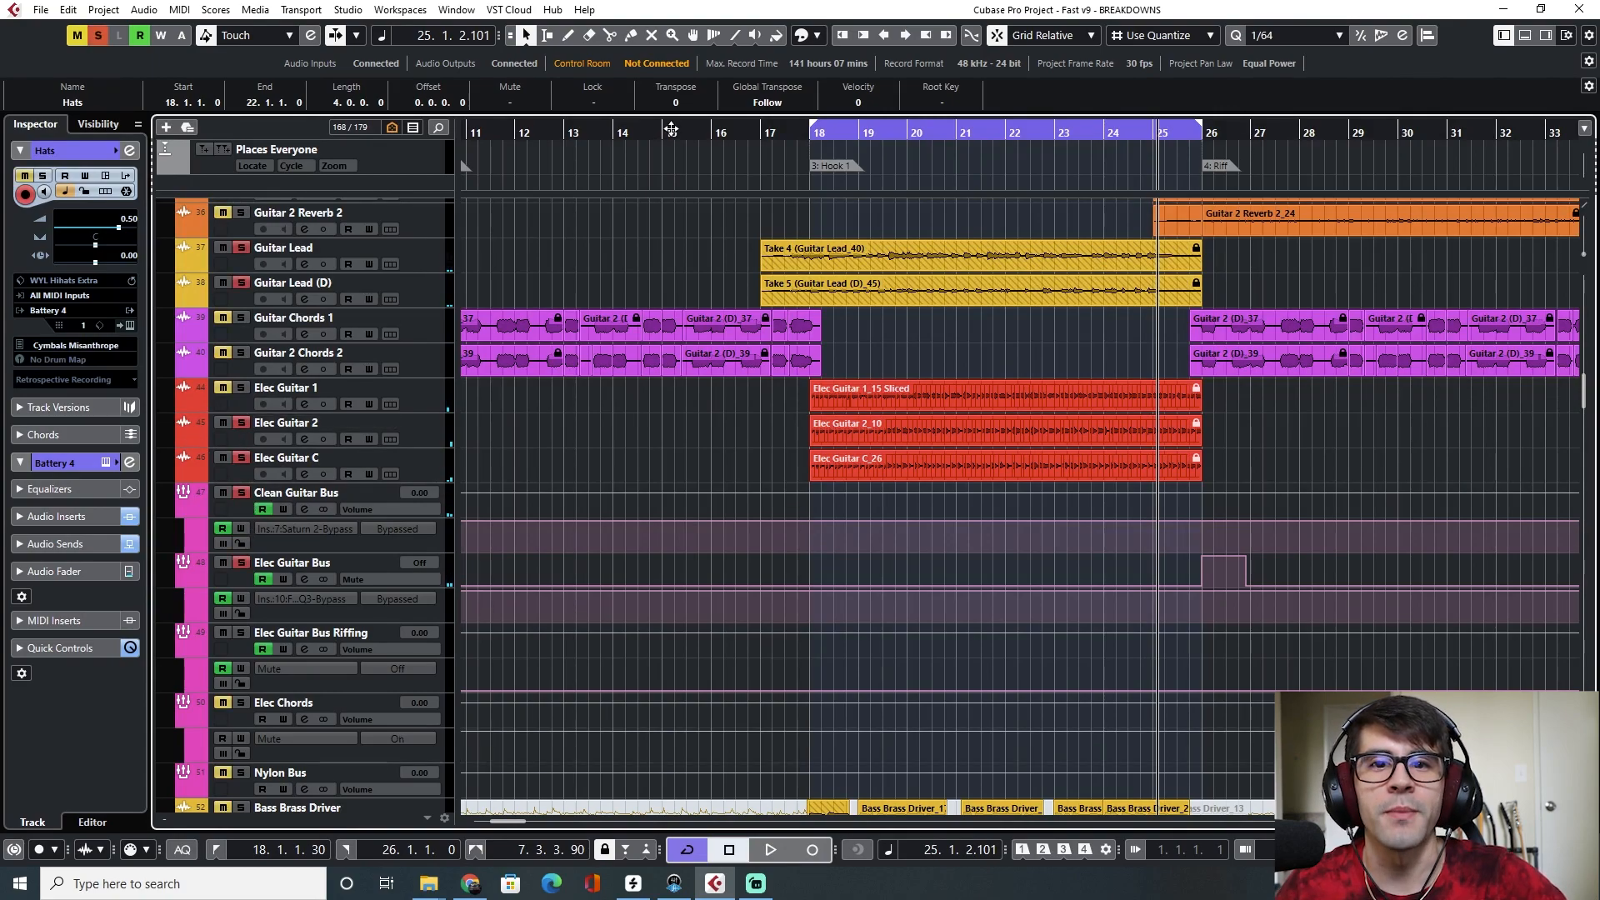
left_click(811, 139)
key("space")
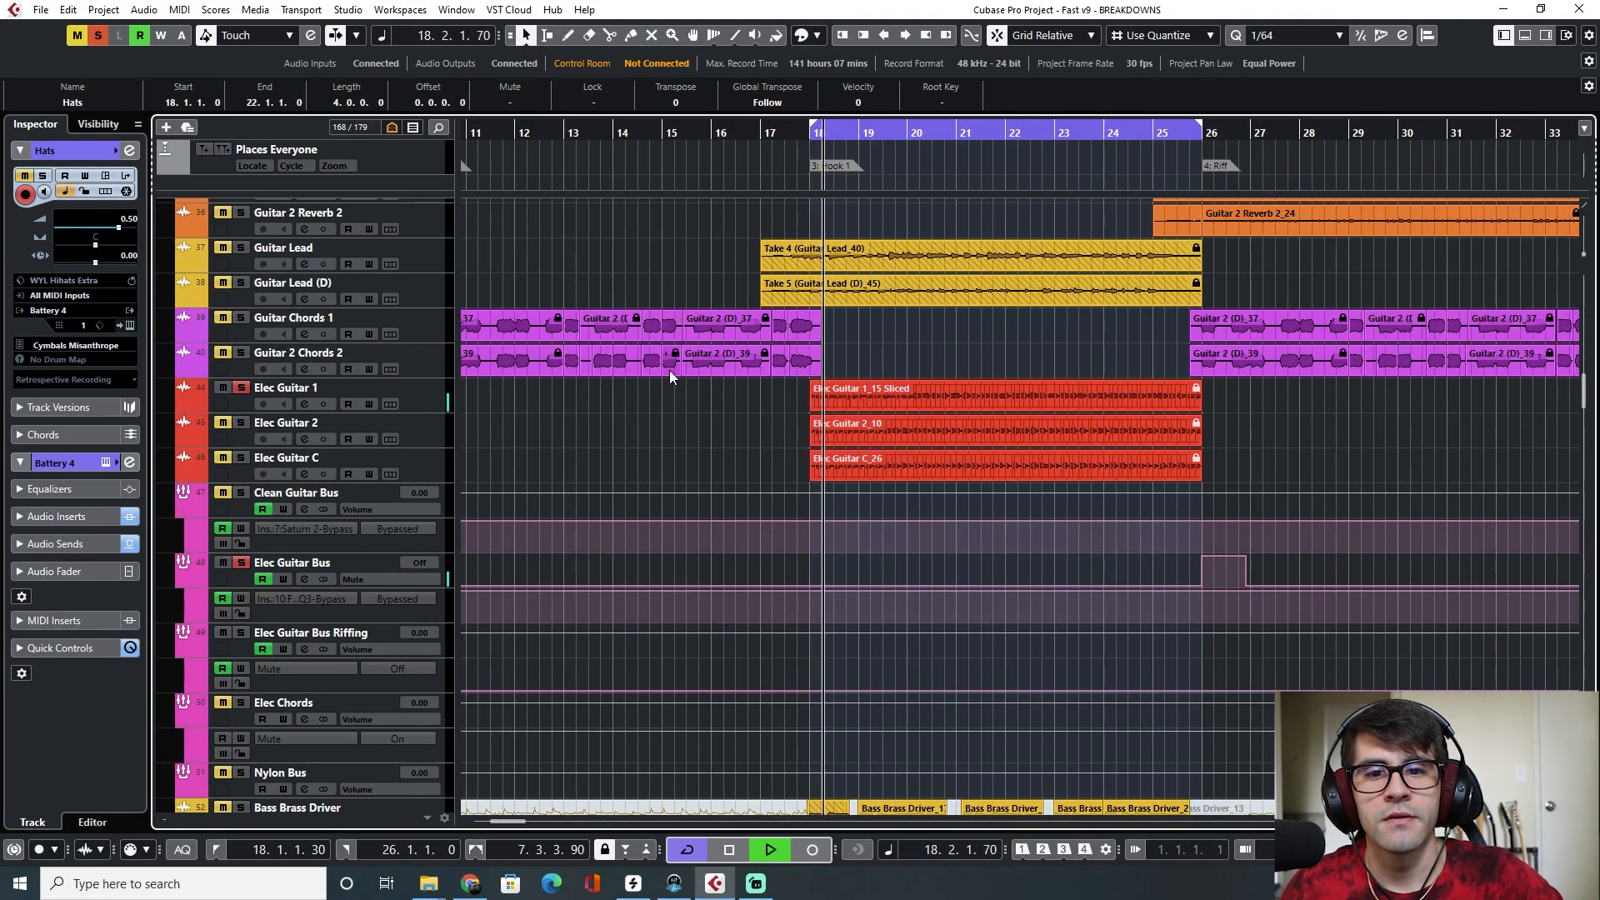
Solo Elec Guitar 2, Elec Guitar C, Guitar 1, Guitar 2, Guitar Lead and Guitar Lead (D) while the hook plays
left_click(242, 424)
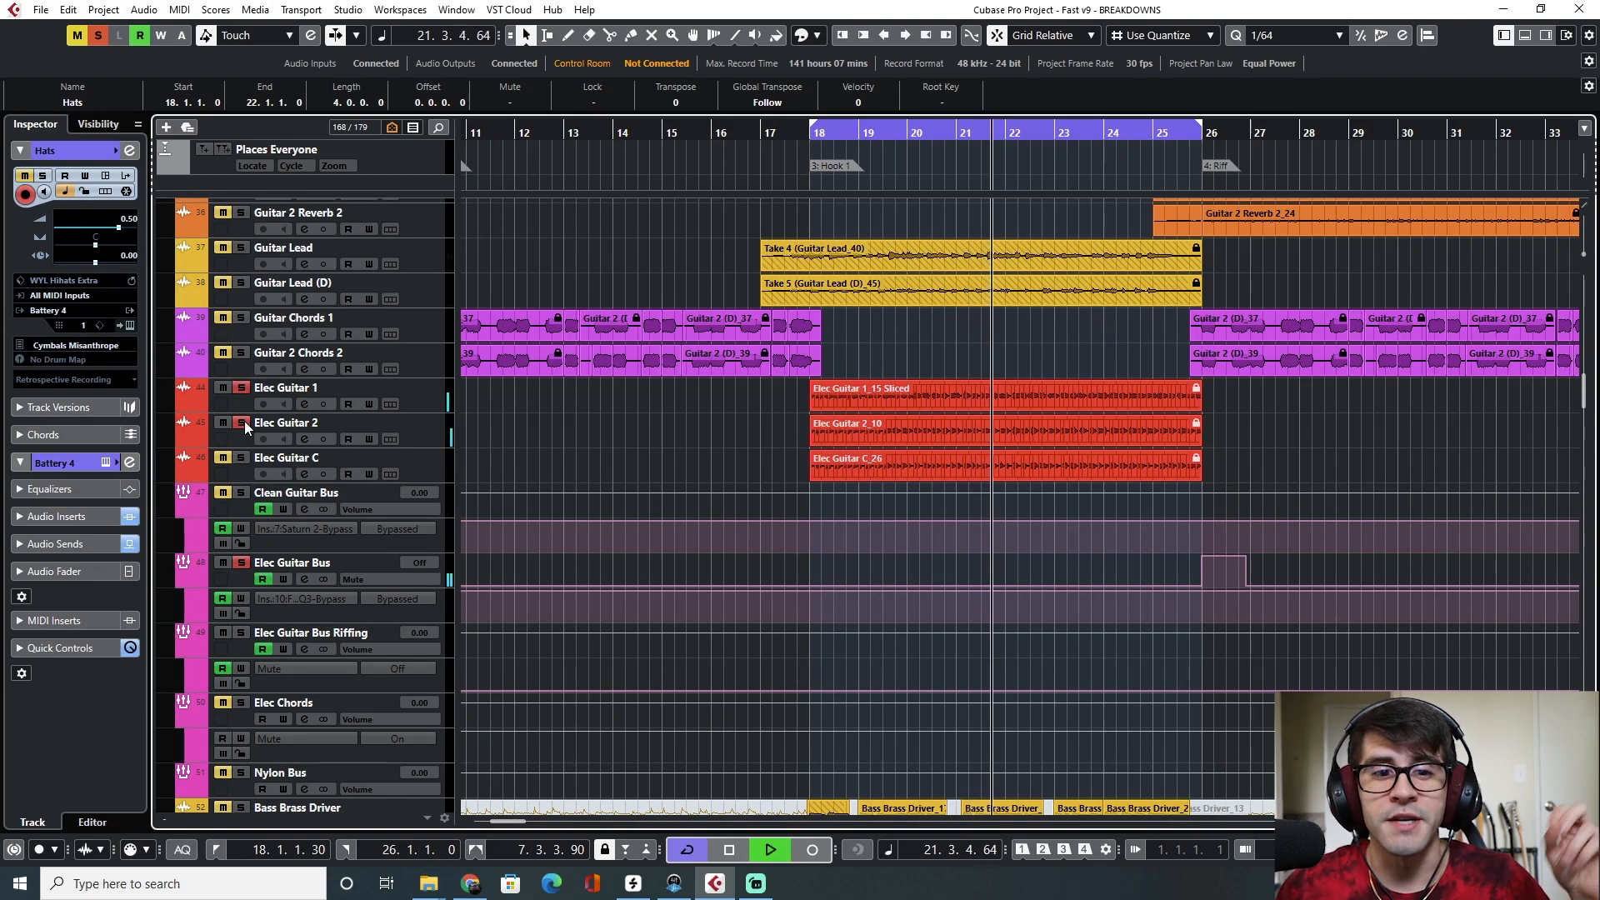
left_click(242, 459)
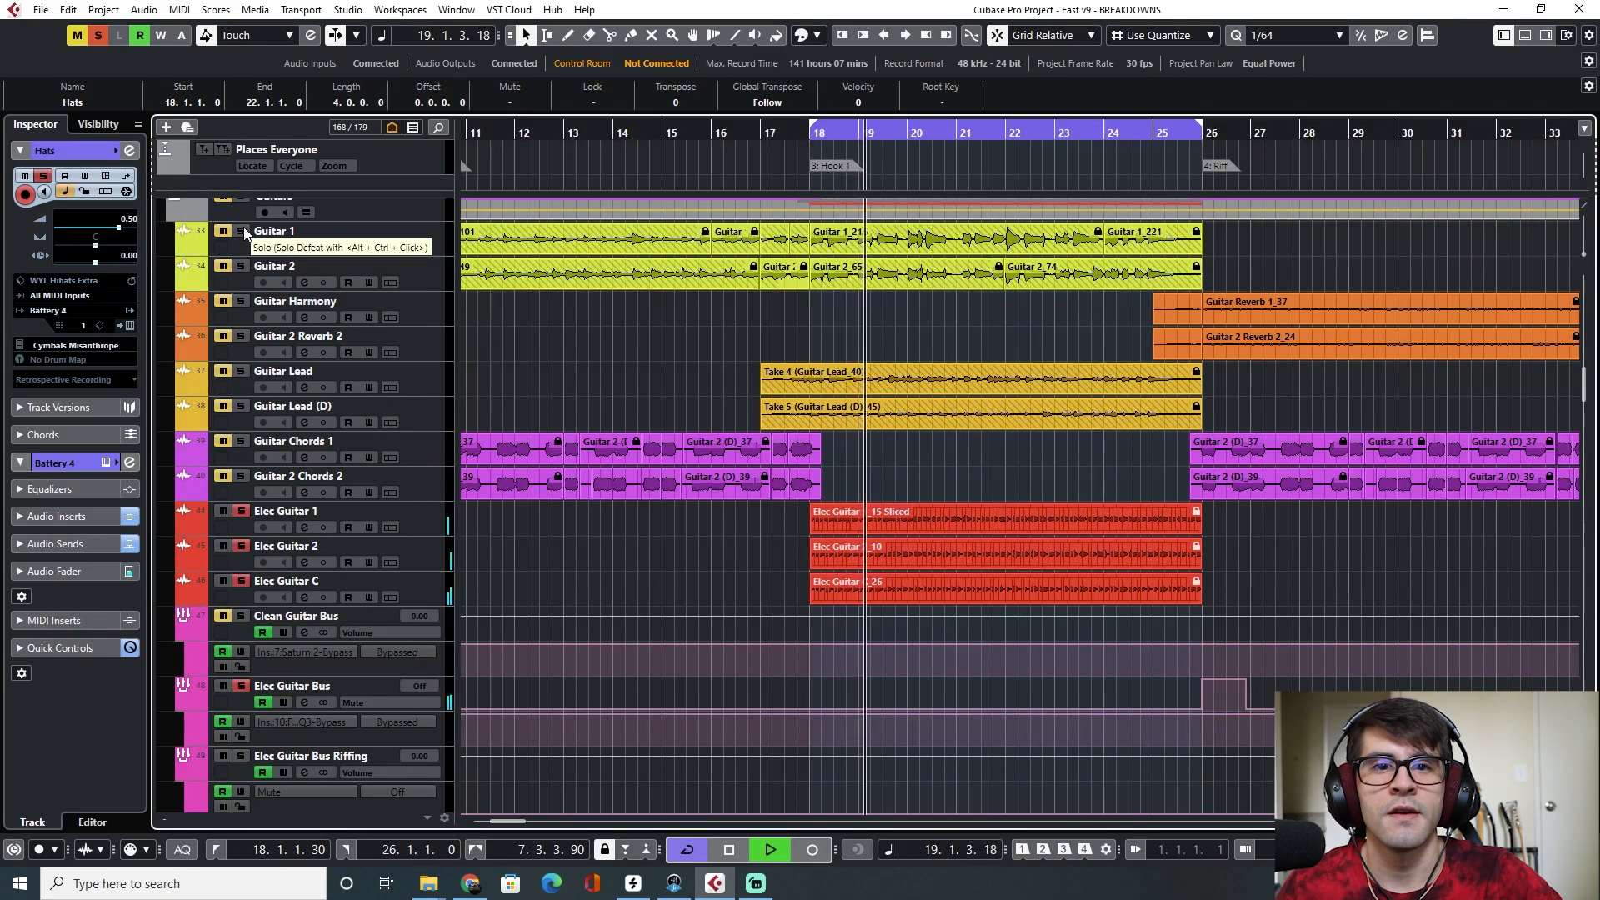
left_click(243, 226)
left_click(241, 265)
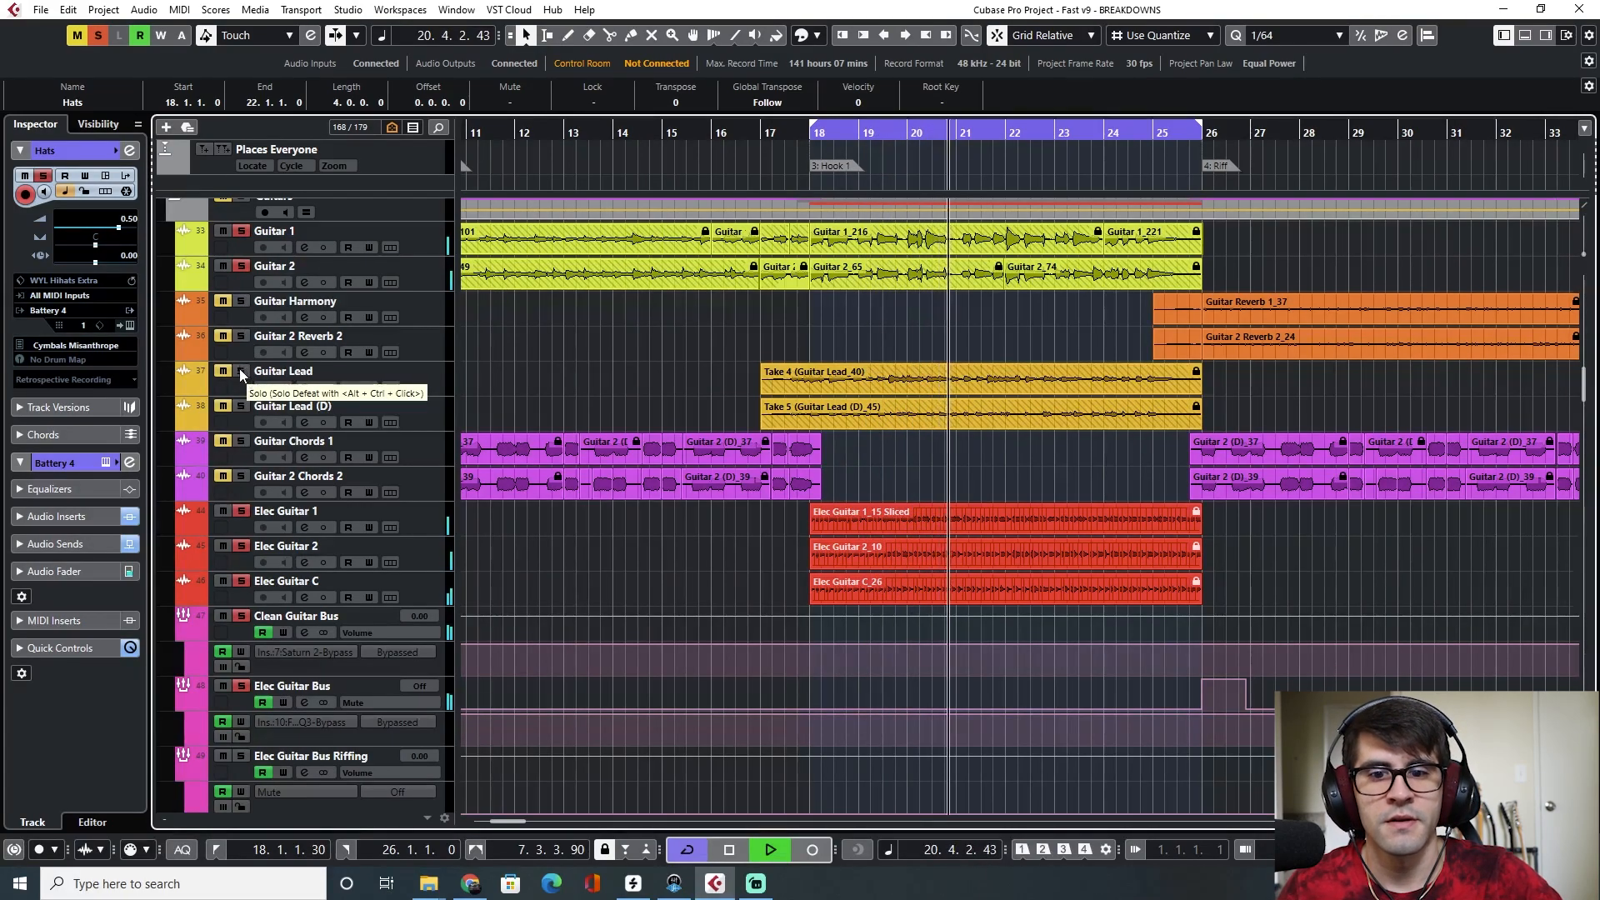
left_click(241, 371)
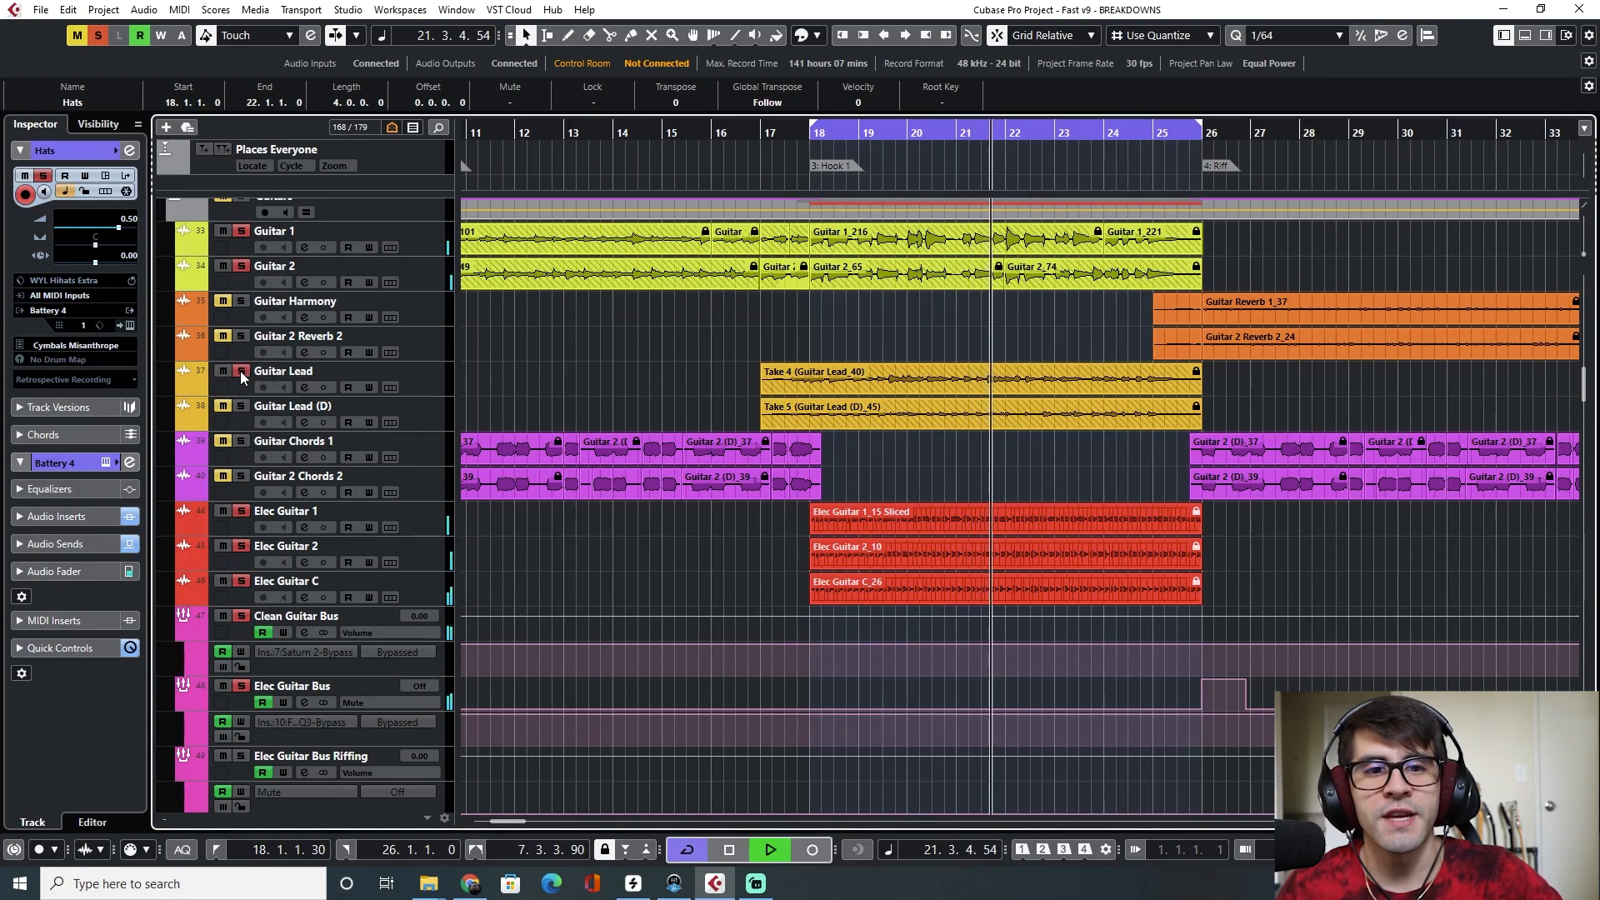
left_click(241, 406)
scroll(913, 578, "down", 5)
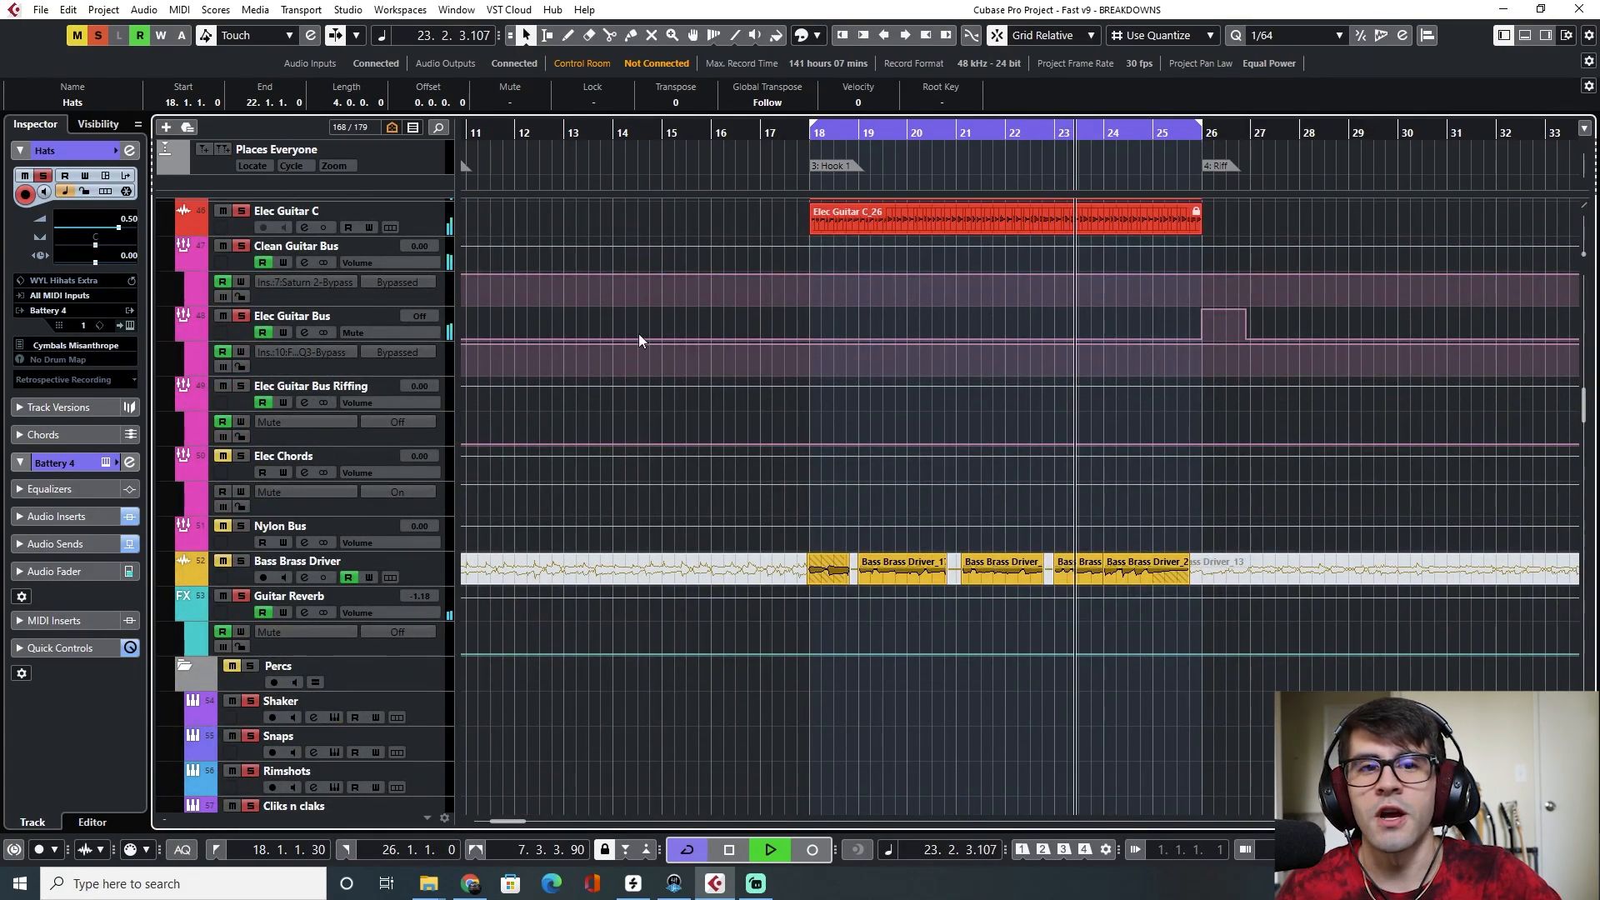
Clear all solo states and stop playback
left_click(99, 36)
key("space")
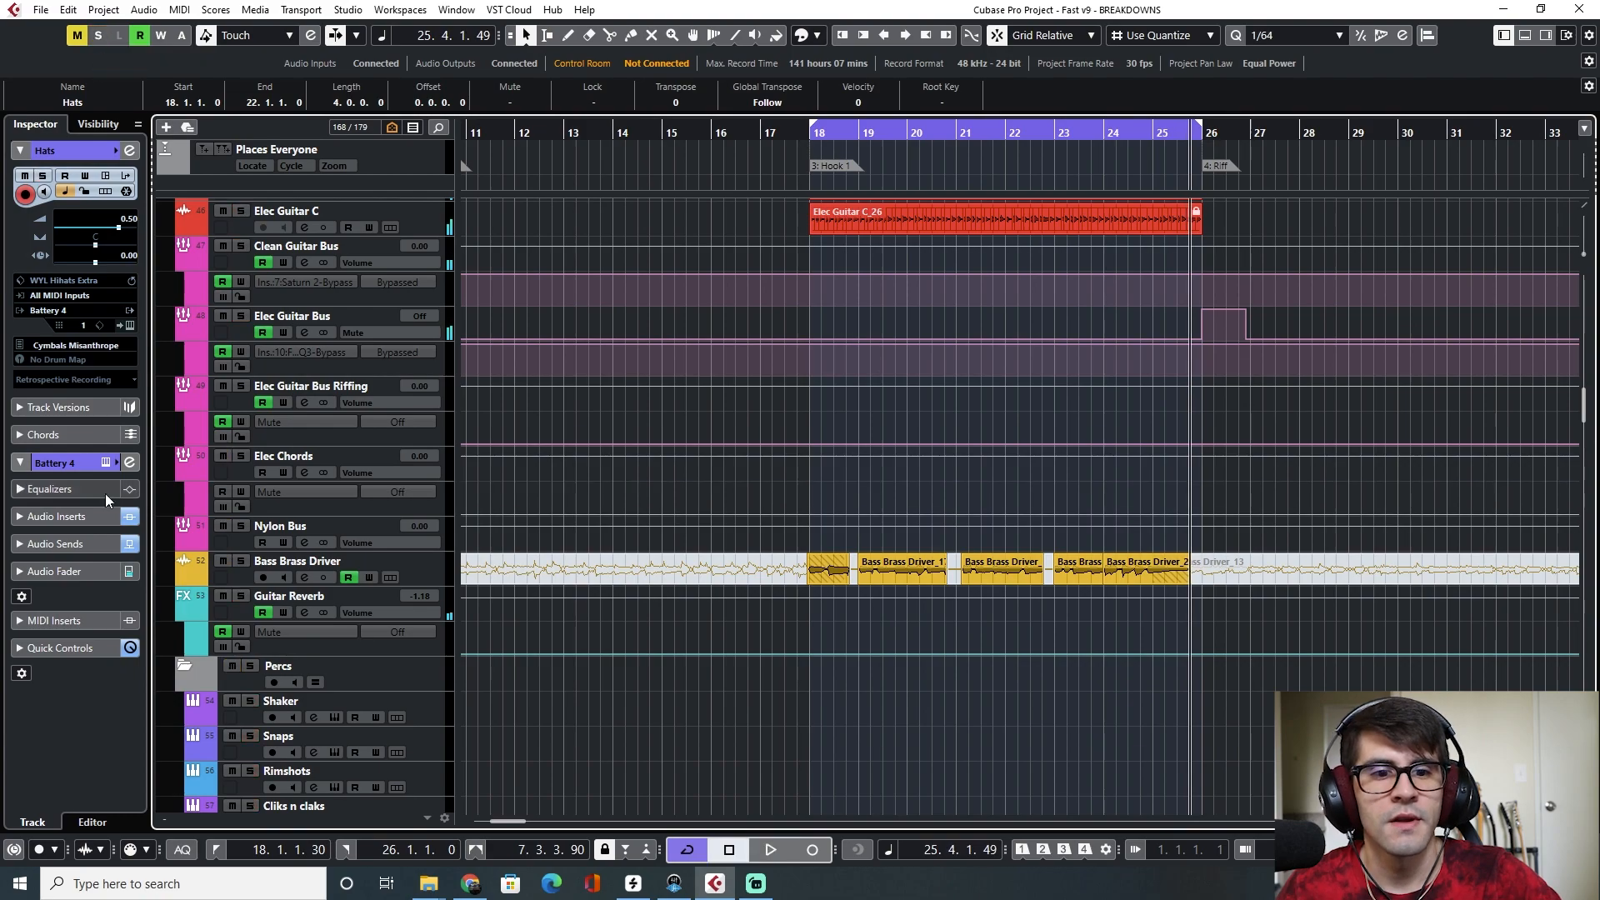
Solo Bass Brass Driver, move the playhead to bar 18, and solo Elec Guitar 1, Elec Guitar 2, Guitar Lead, Guitar Lead (D), Guitar 1 and Guitar 2
left_click(242, 562)
left_click(812, 136)
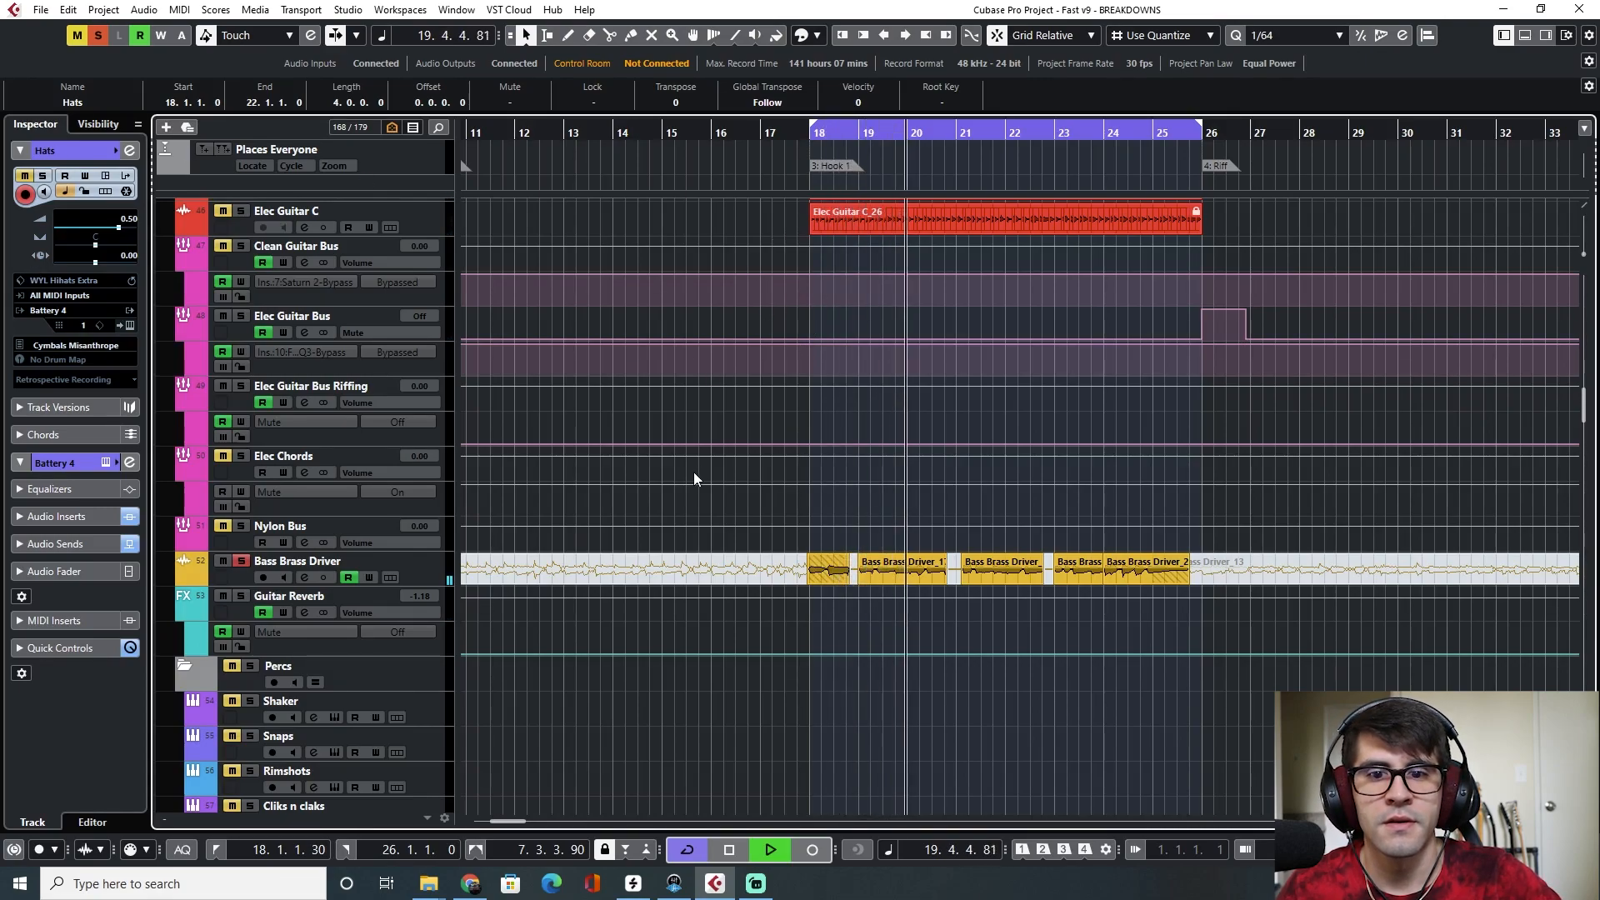
scroll(692, 473, "up", 5)
left_click(241, 546)
left_click(241, 511)
left_click(240, 409)
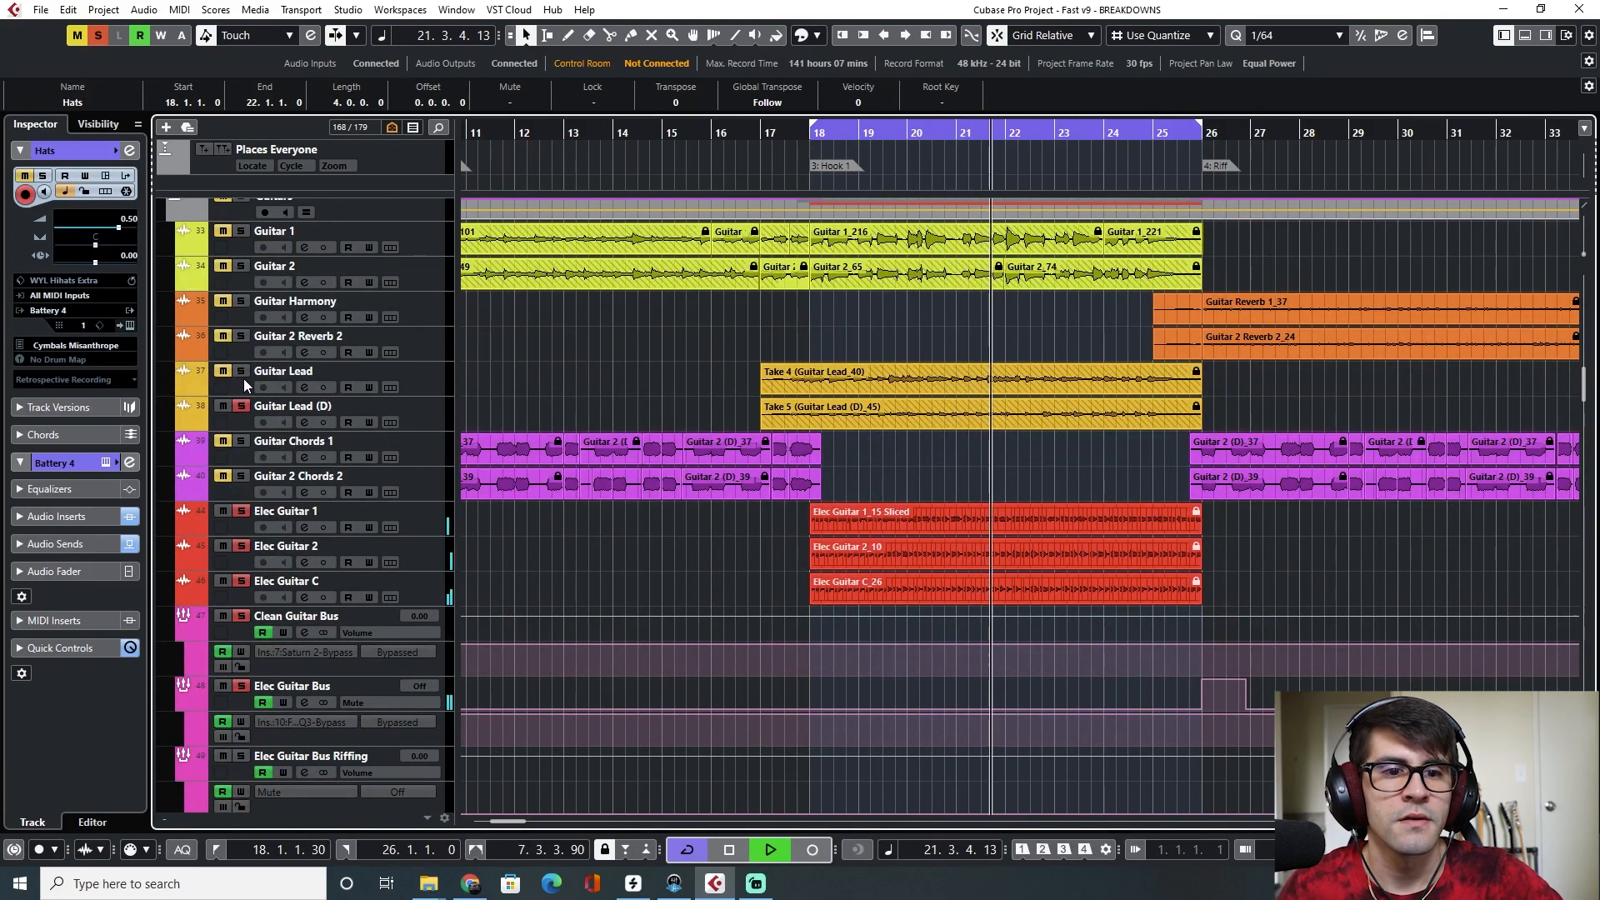
left_click(241, 373)
scroll(242, 400, "up", 2)
left_click(240, 390)
left_click(240, 354)
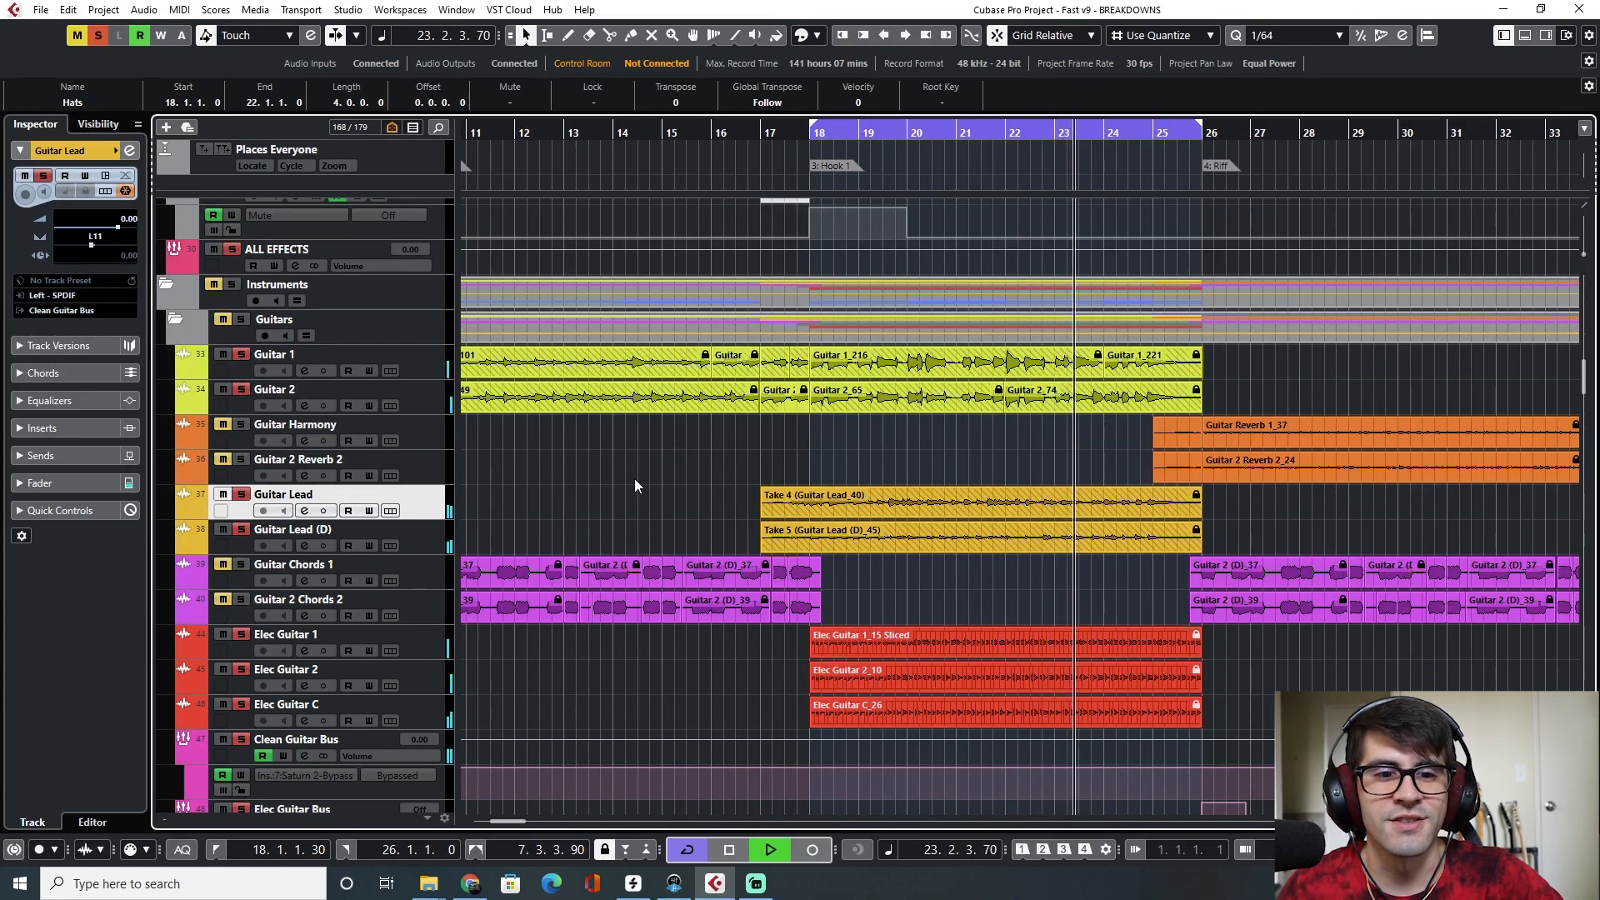
Browse up through the drum tracks and solo the All Drums track
scroll(571, 627, "up", 5)
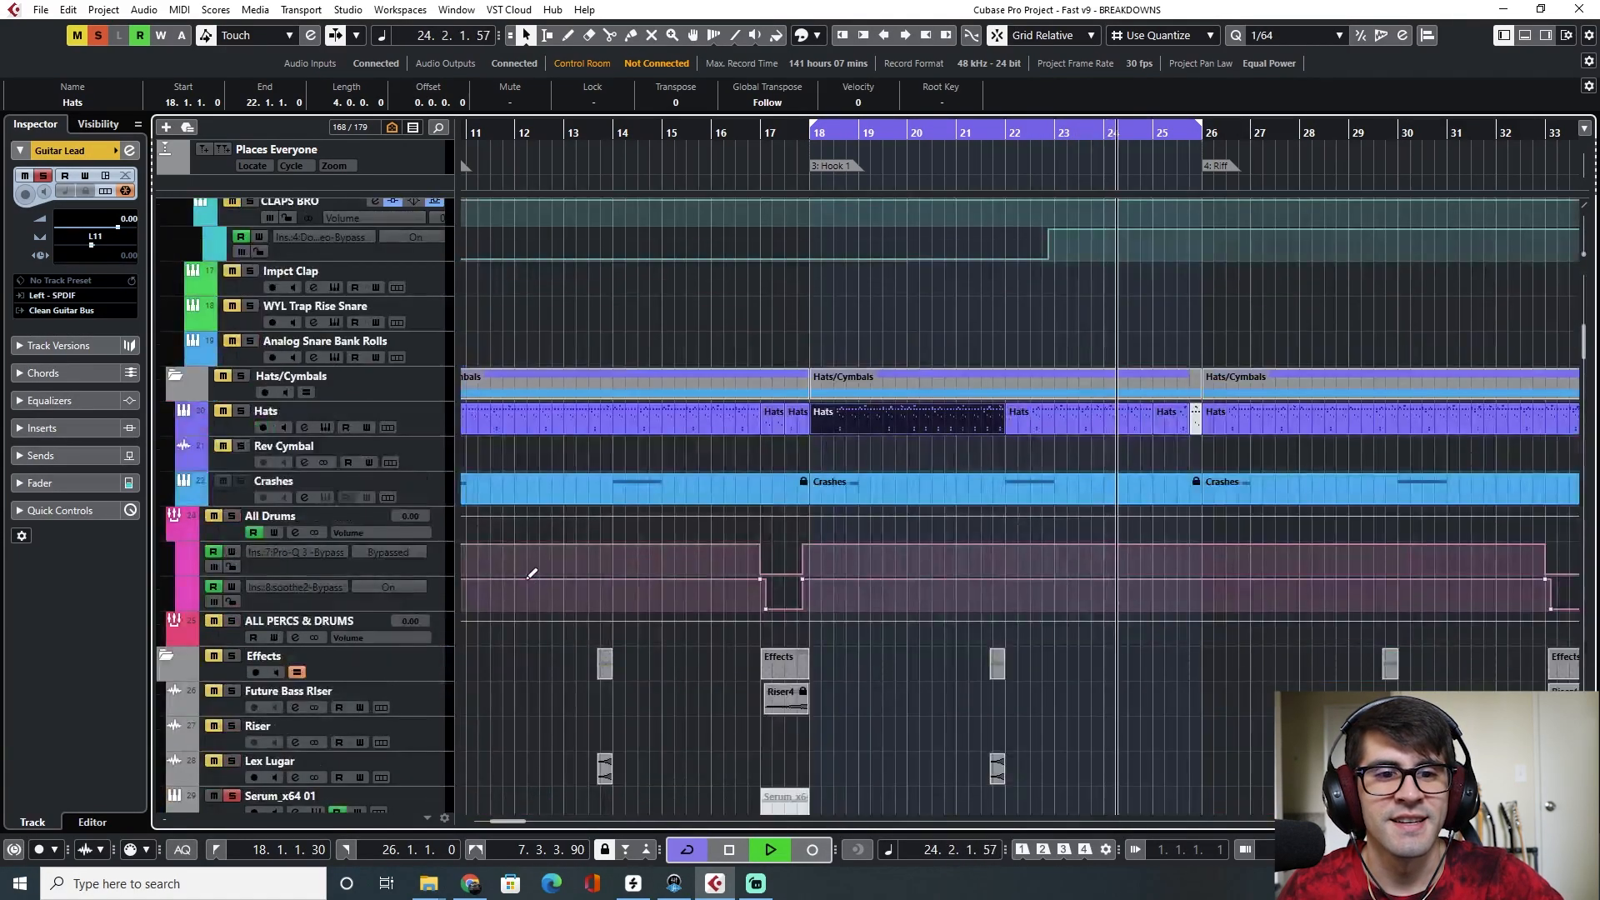
scroll(577, 523, "up", 3)
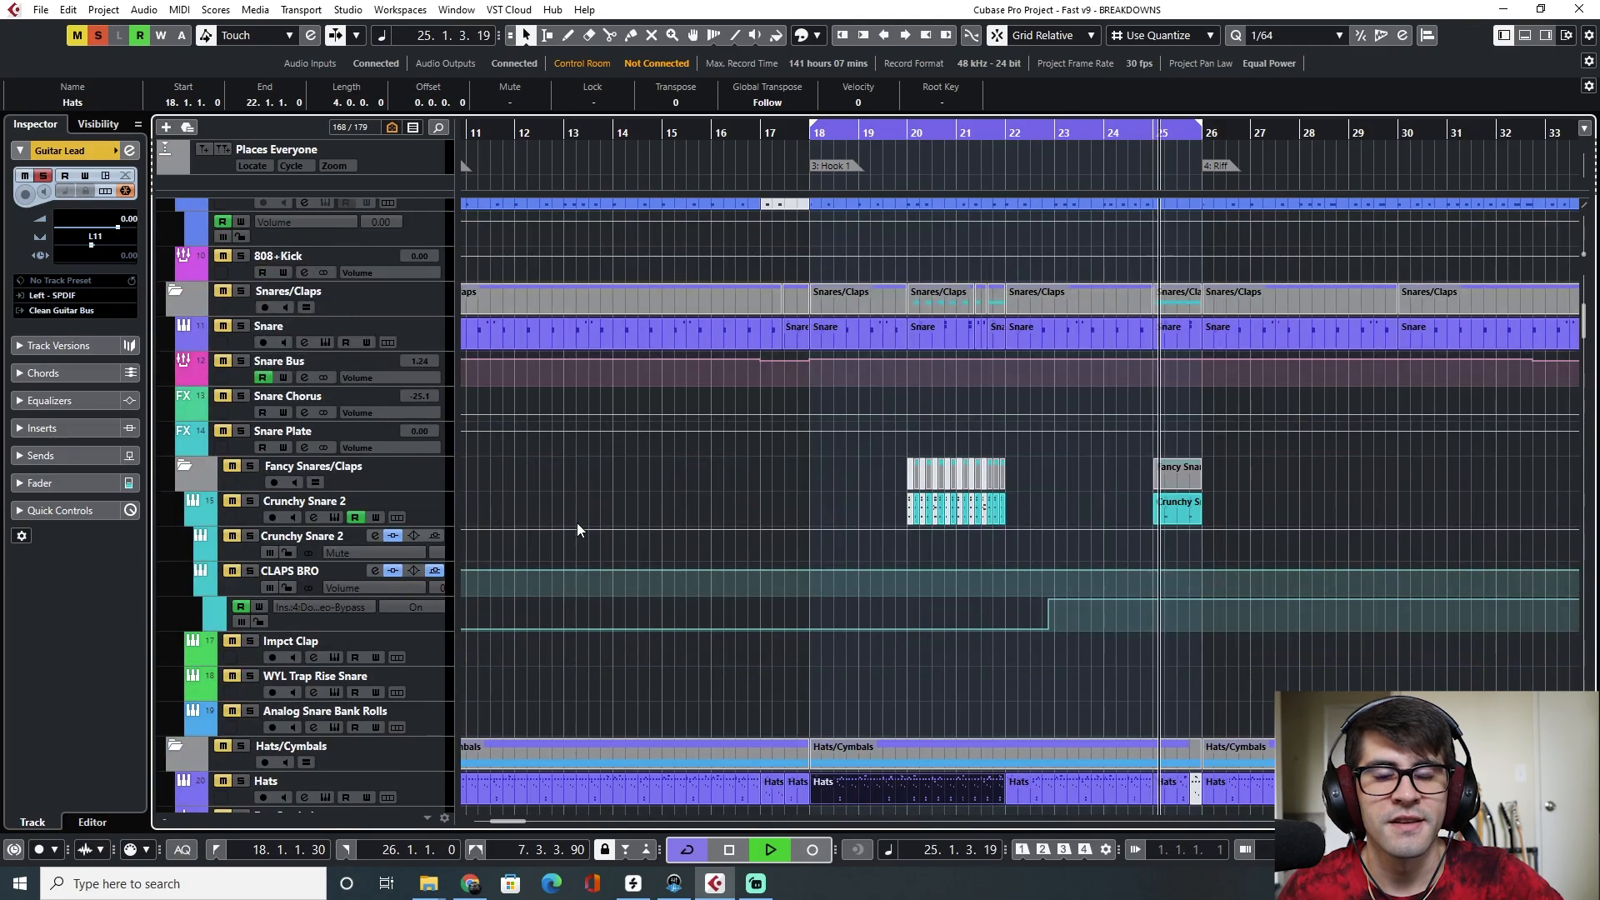
scroll(576, 522, "up", 5)
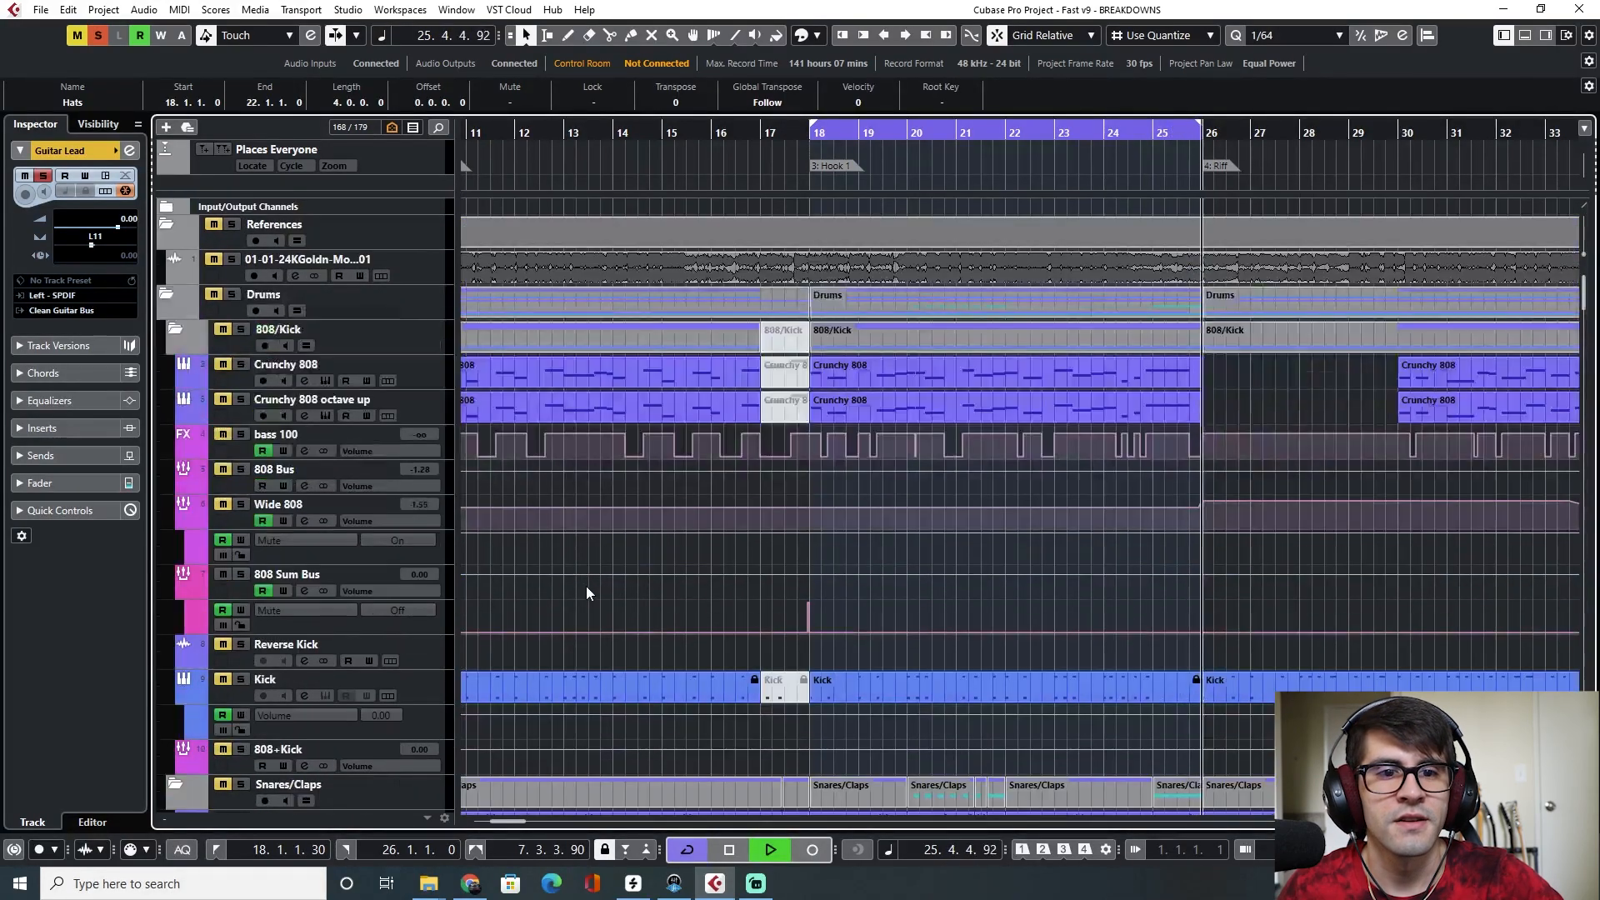
scroll(548, 545, "down", 6)
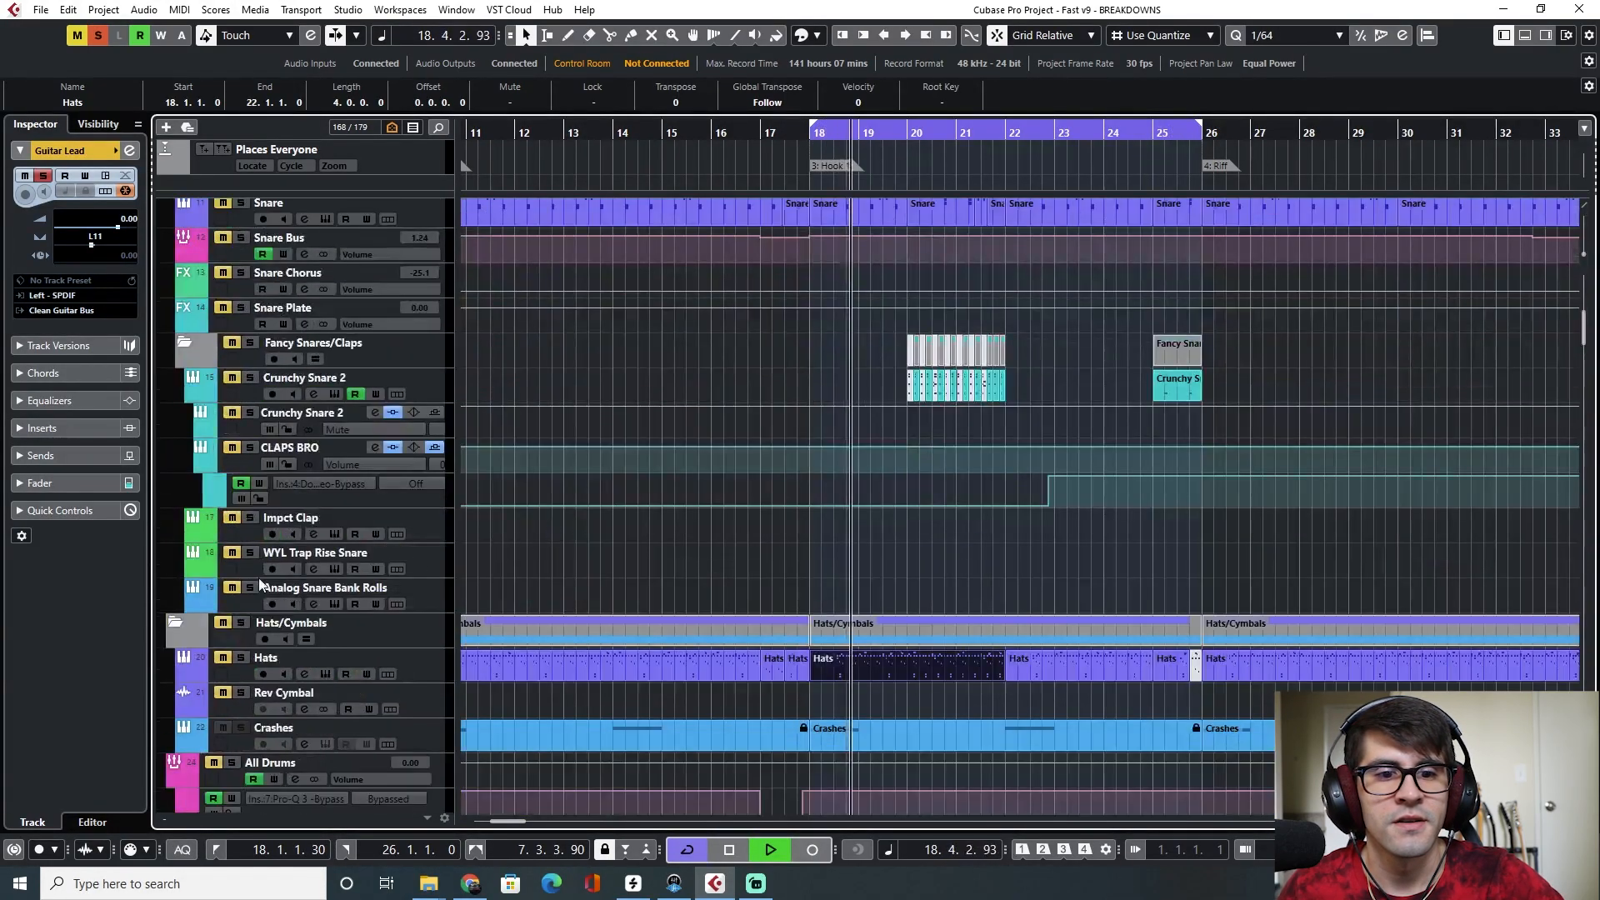
scroll(298, 457, "down", 3)
left_click(233, 515)
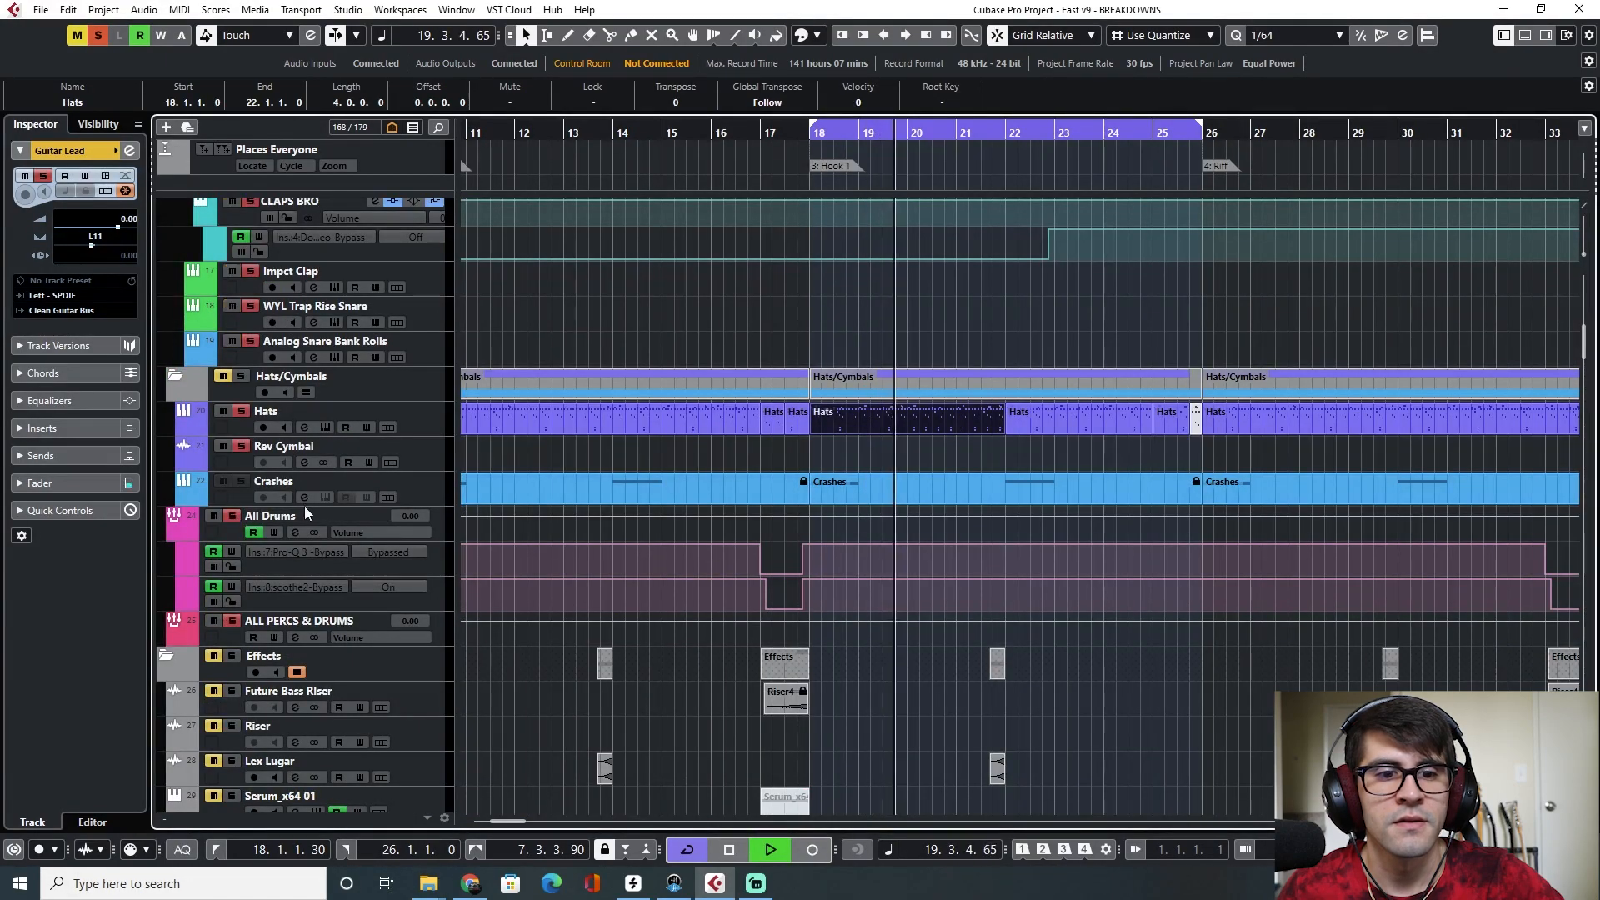
scroll(950, 535, "down", 8)
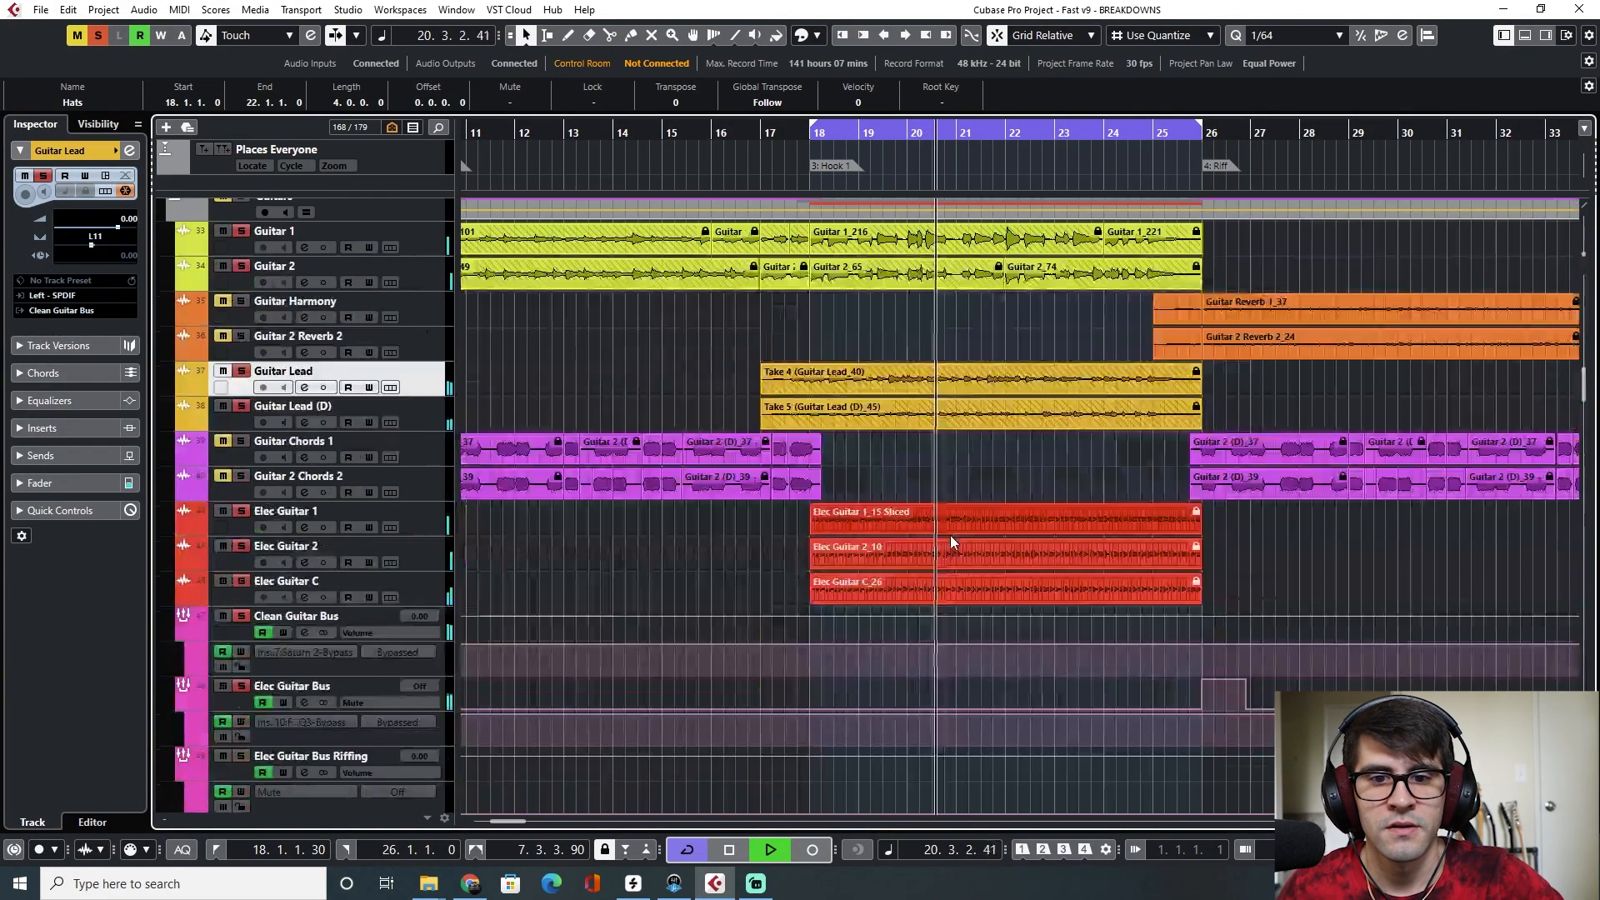
scroll(827, 567, "down", 1)
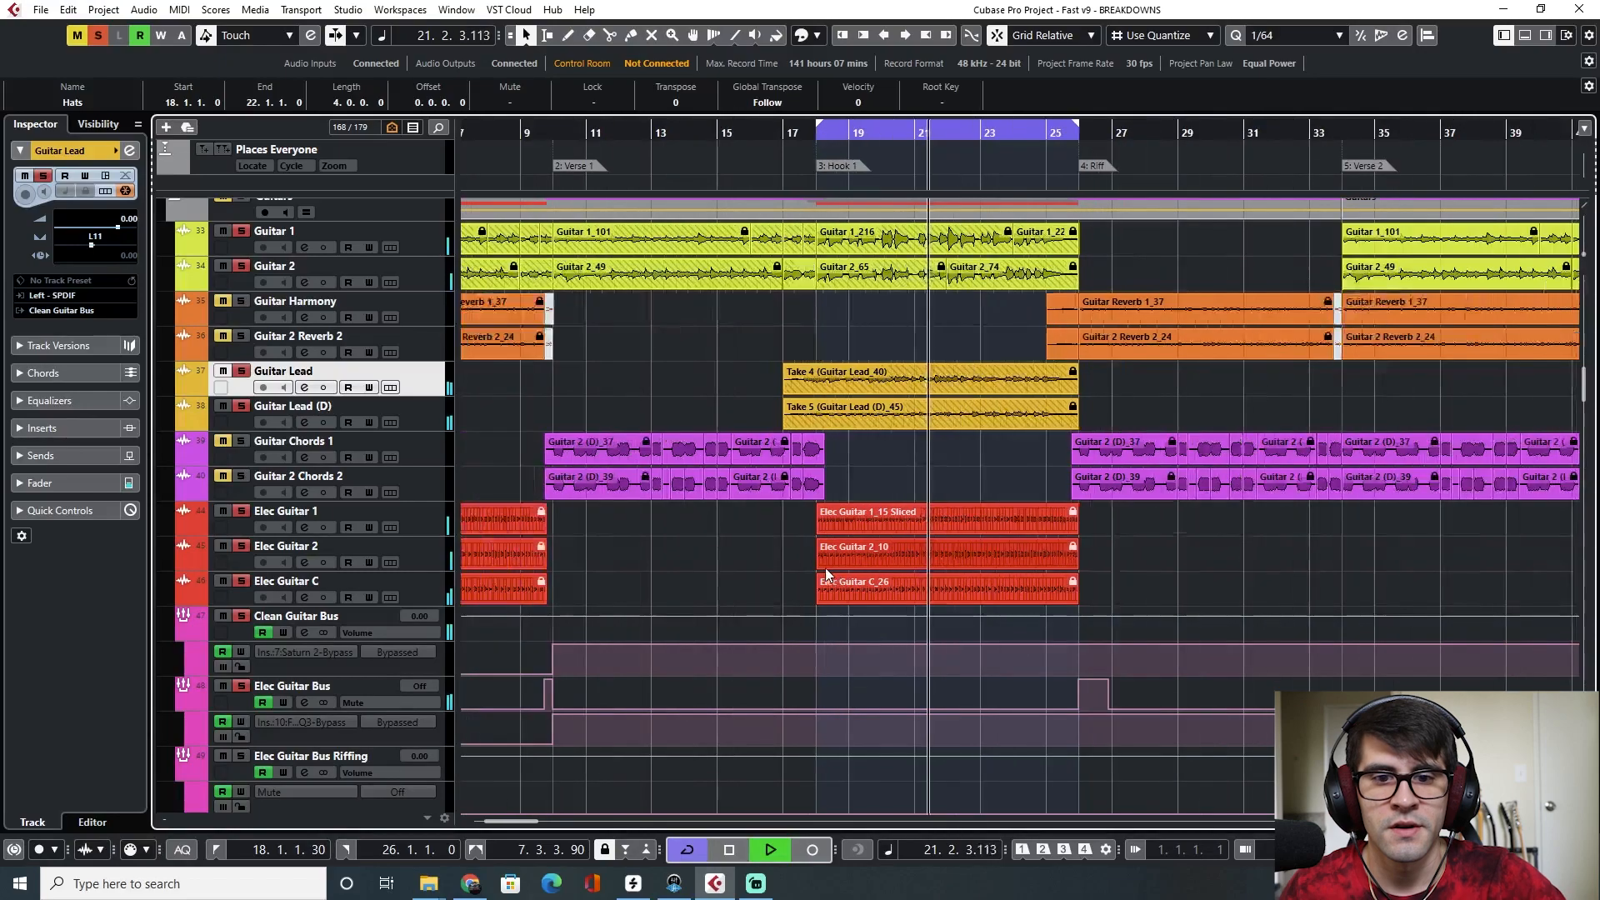
Set the locator range from bar 9 to bar 10 at the Verse 1 transition and briefly play it
scroll(827, 568, "left", 3)
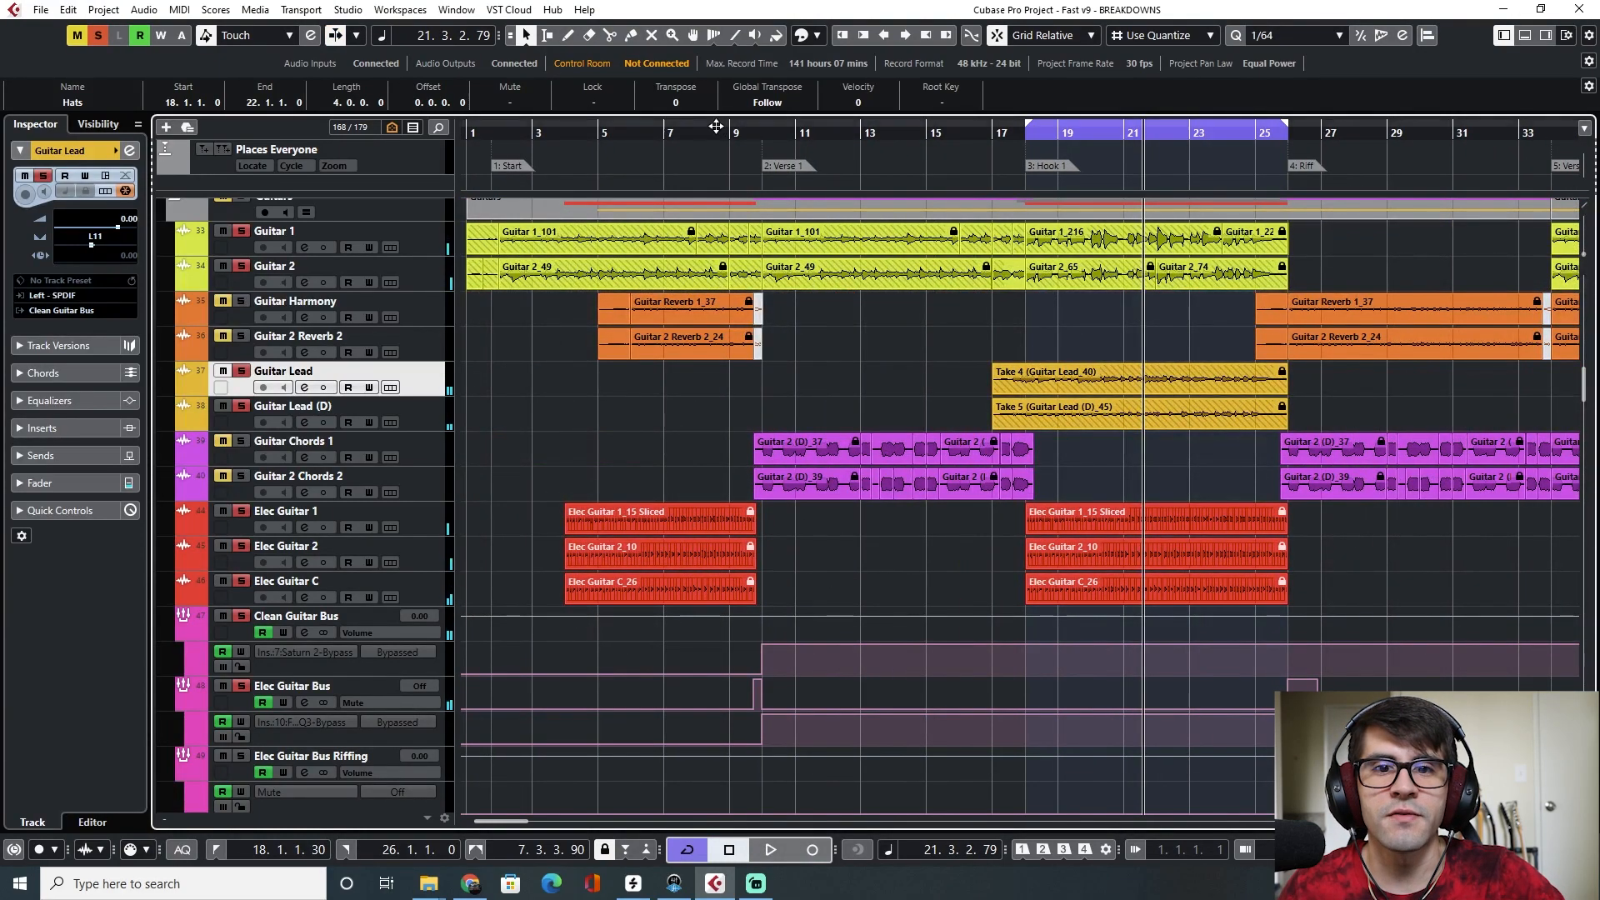
left_click_drag(735, 125, 762, 121)
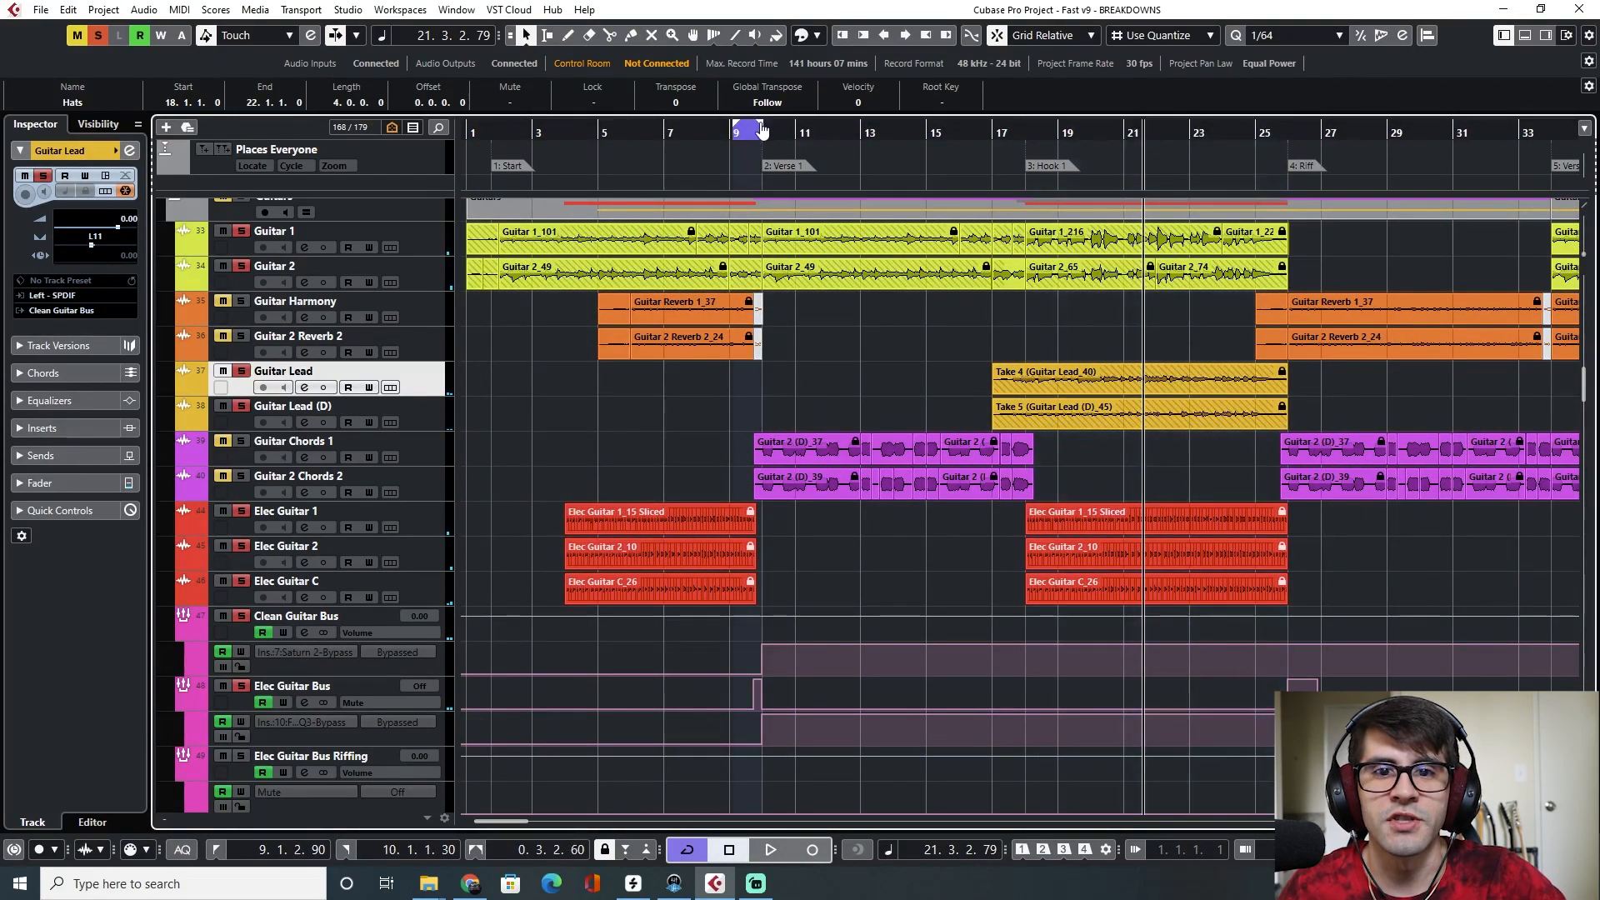
key("space")
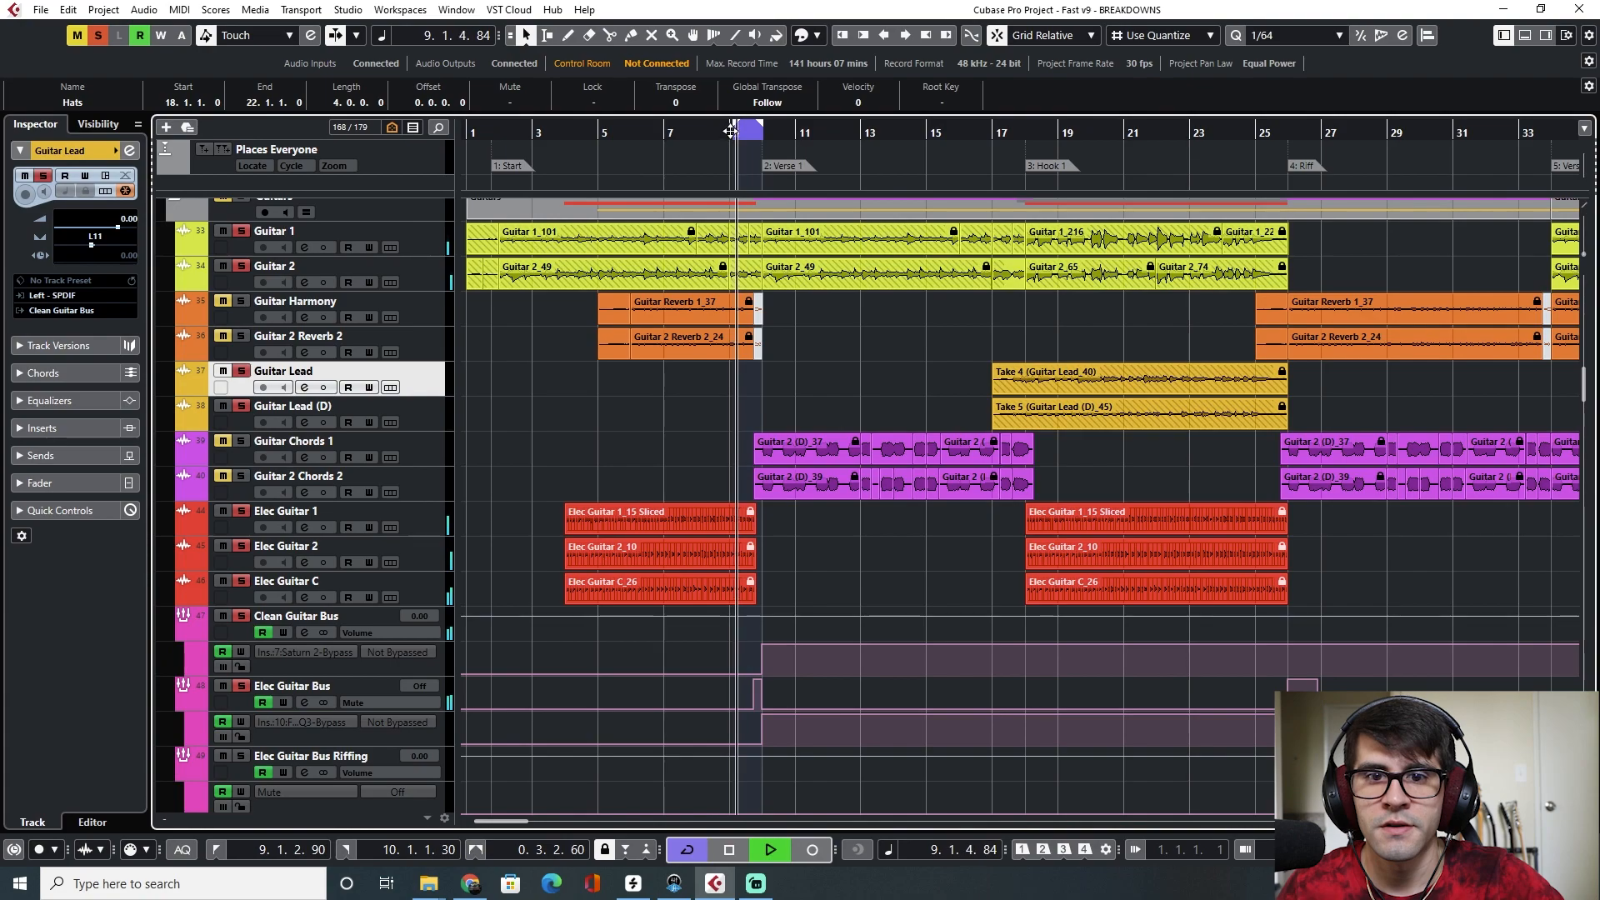
key("space")
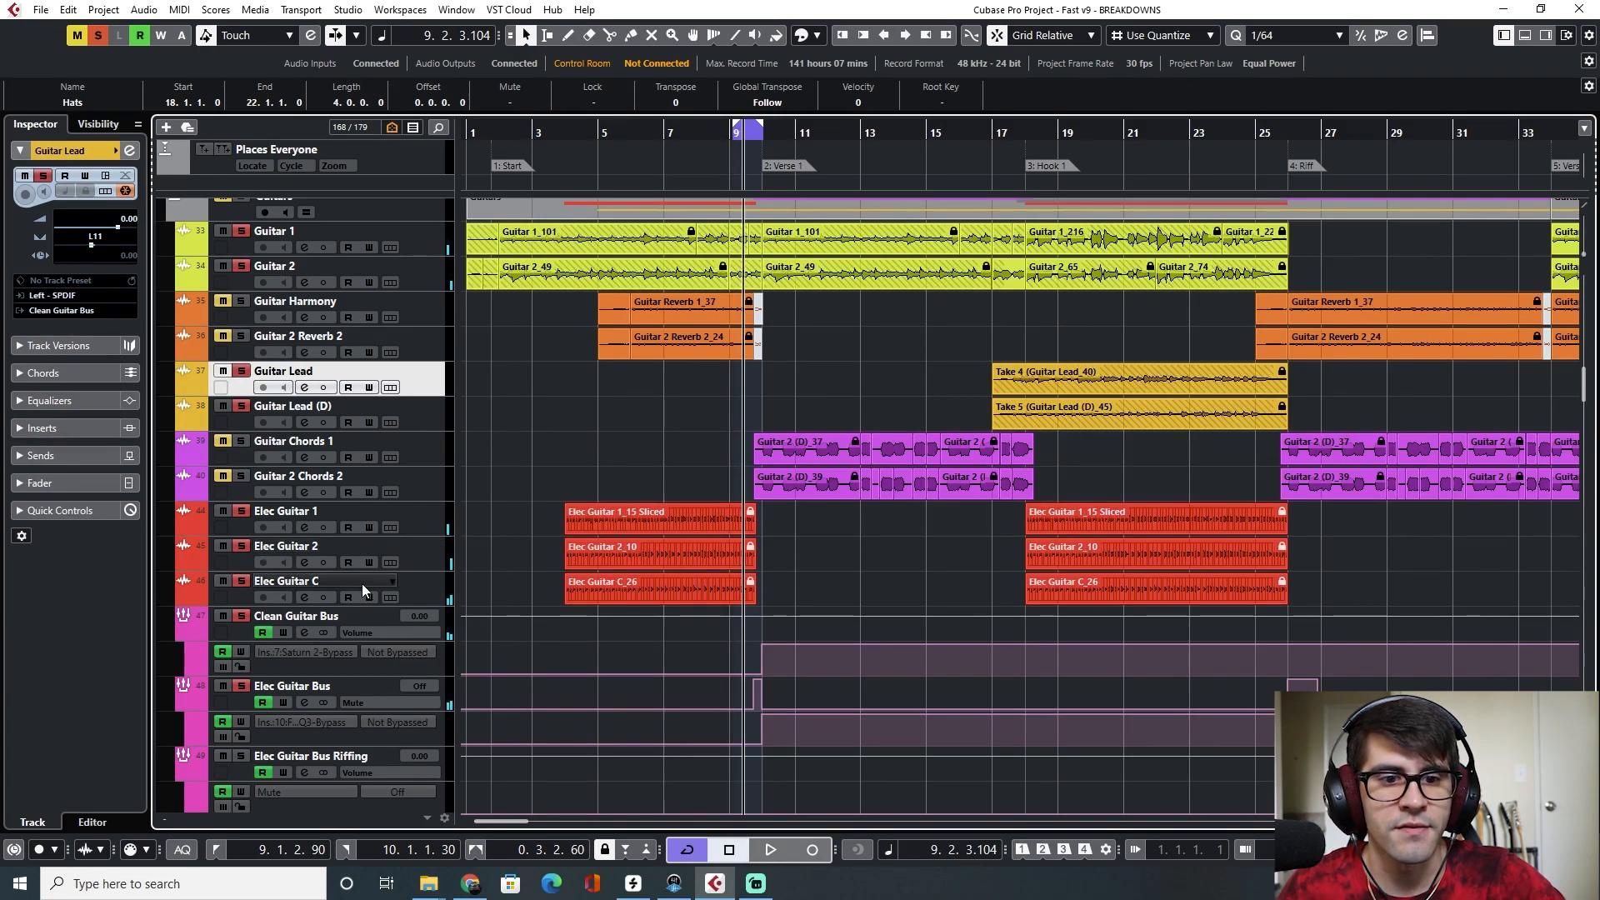
Select the Elec Guitar Bus track and open the MixConsole
left_click(420, 591)
left_click(365, 683)
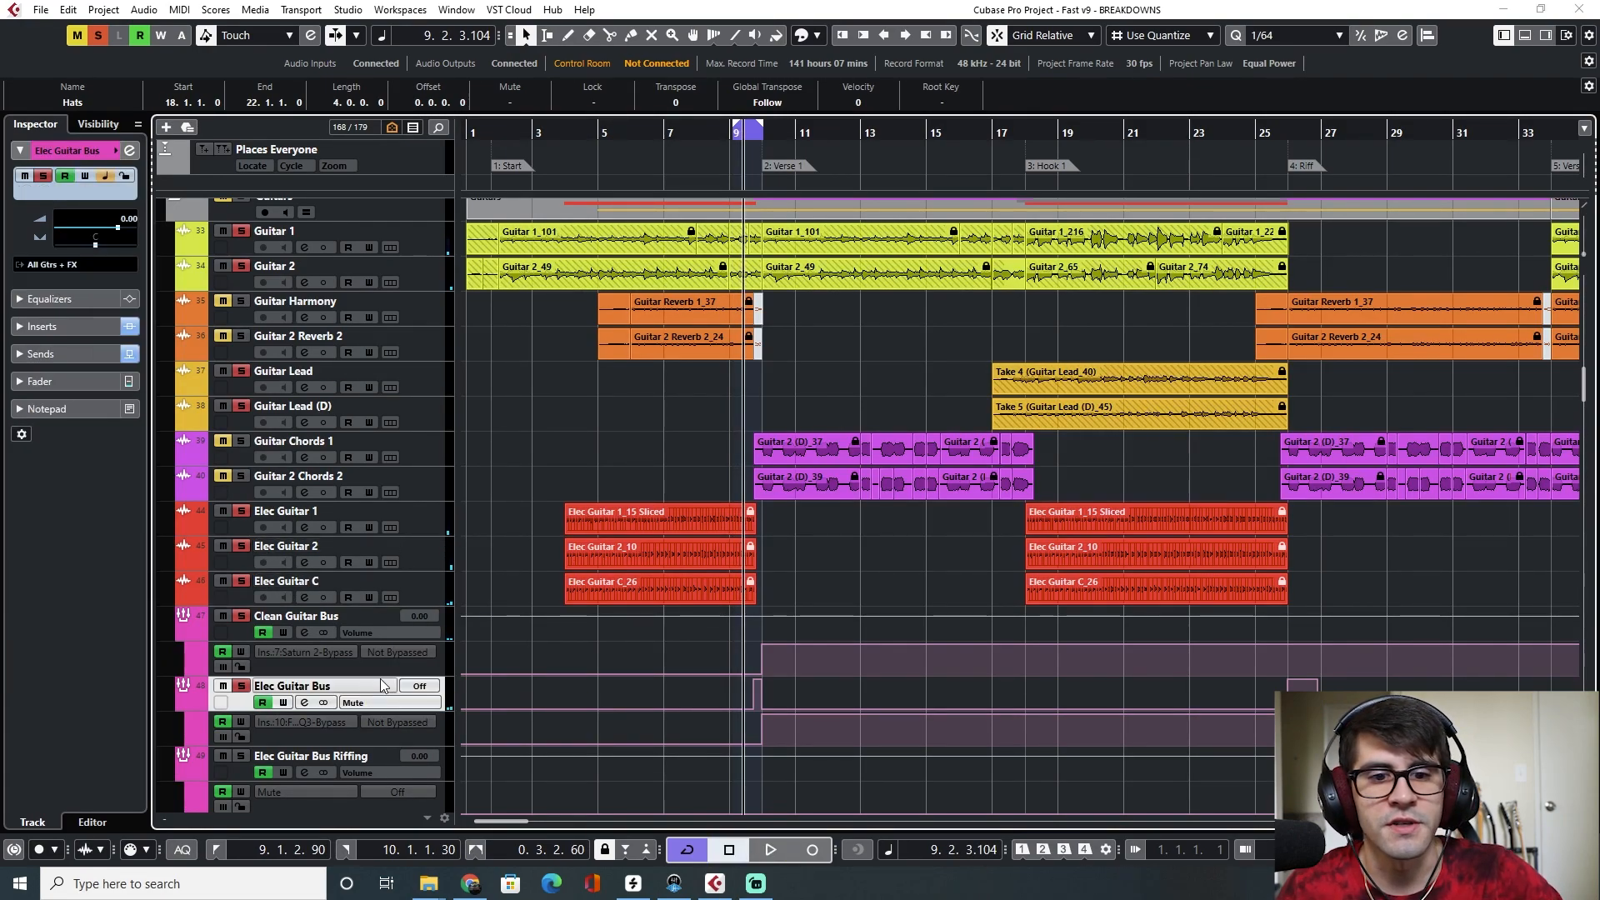
key("F3")
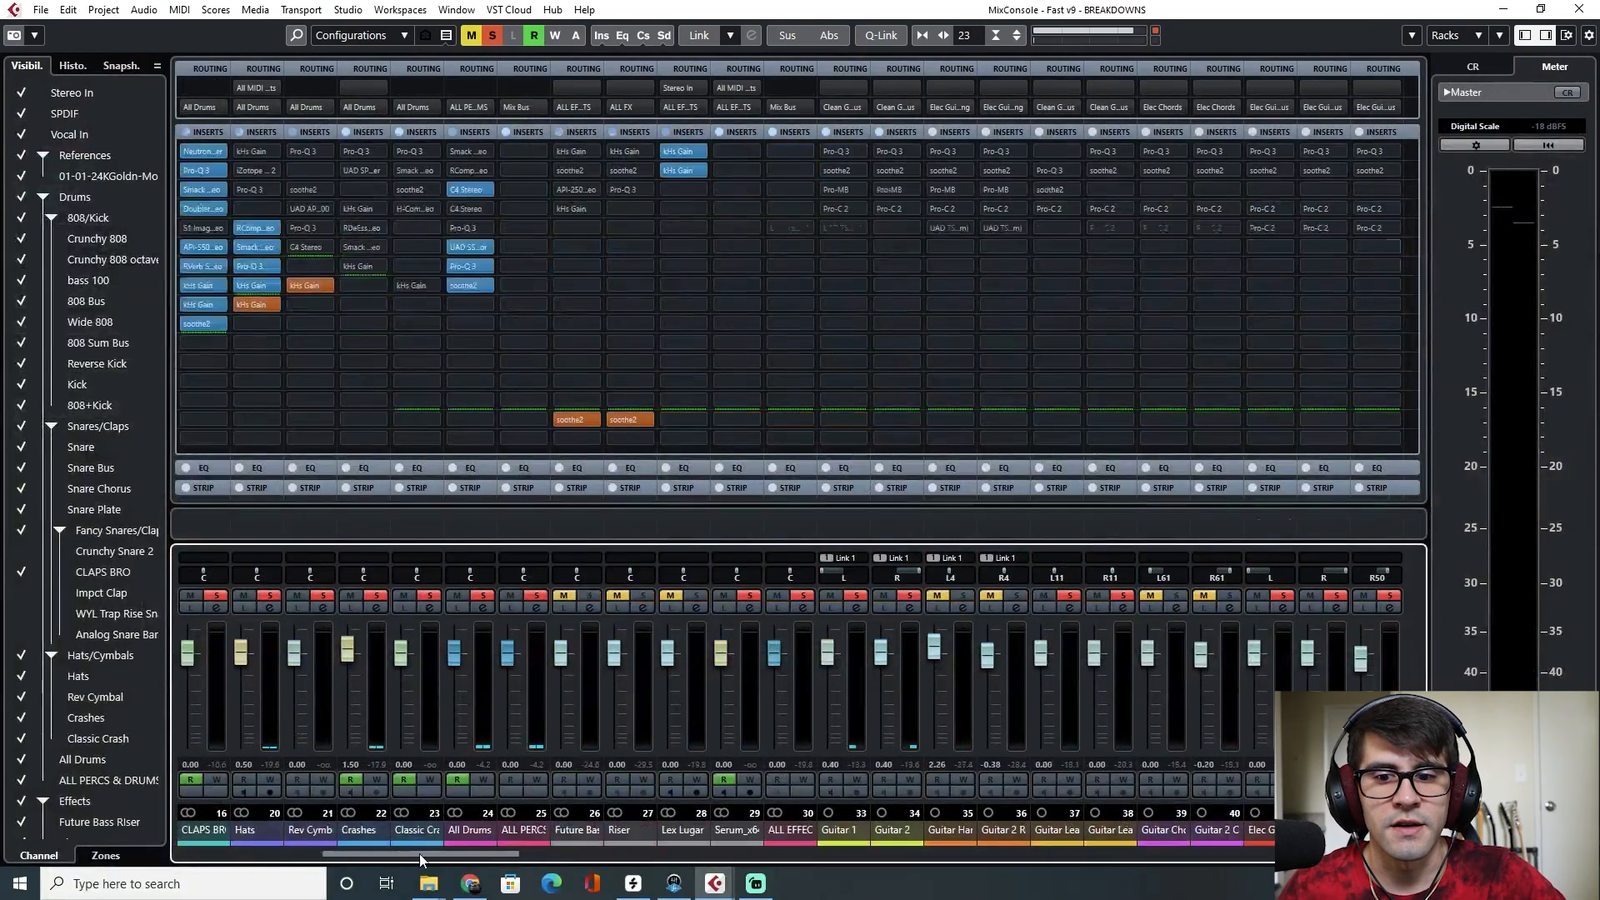